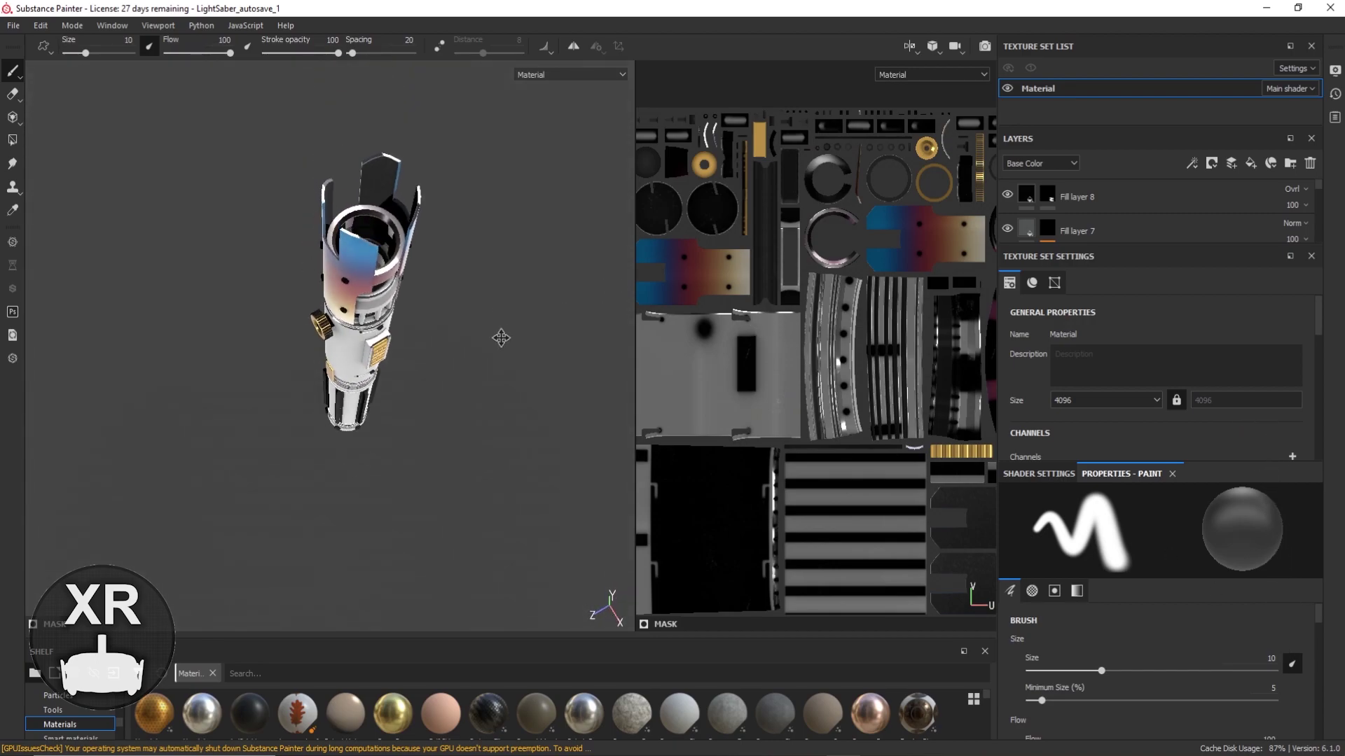
Orbit and zoom around the hilt to inspect the grip, switch plate and whole saber.
{"action": "left_click_drag", "start_coordinate": [434, 408], "coordinate": [490, 369], "text": "alt"}
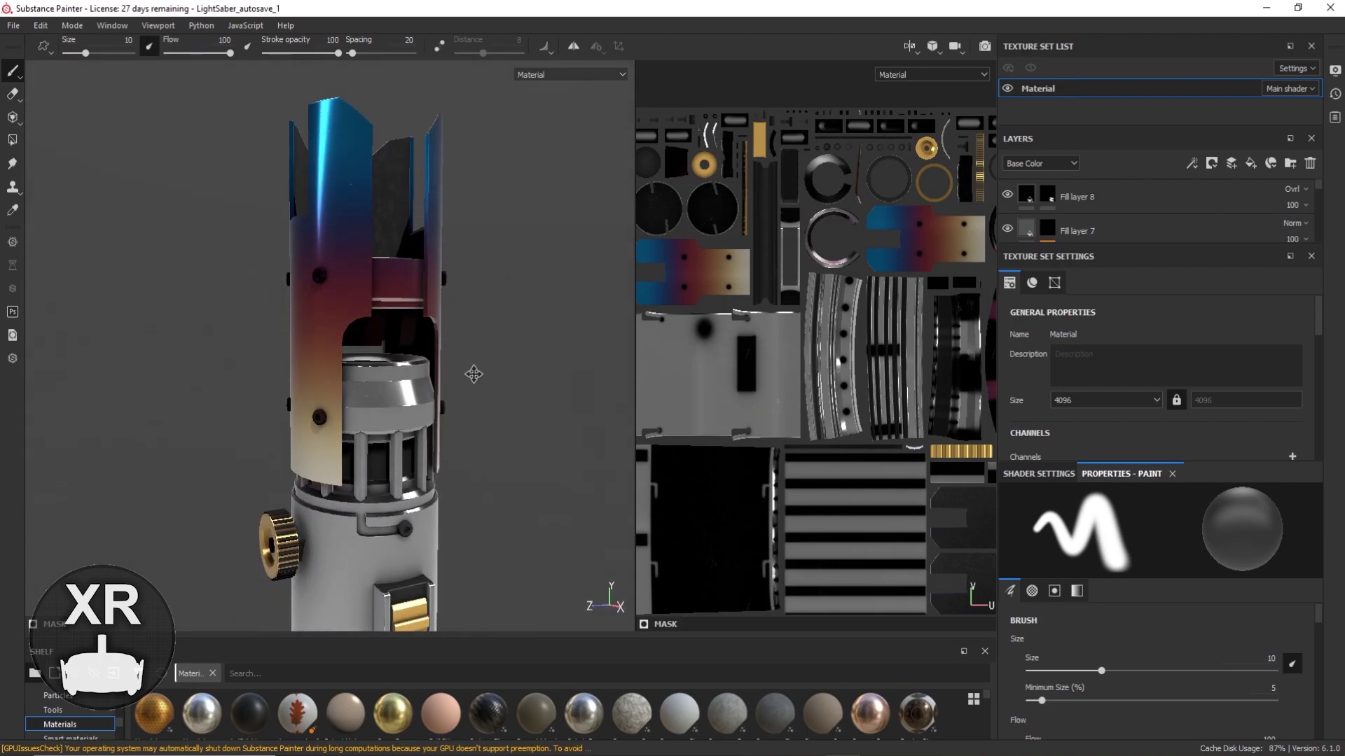
{"action": "middle_click_drag", "start_coordinate": [473, 374], "coordinate": [495, 182], "text": "alt"}
{"action": "right_click_drag", "start_coordinate": [510, 451], "coordinate": [510, 404], "text": "alt"}
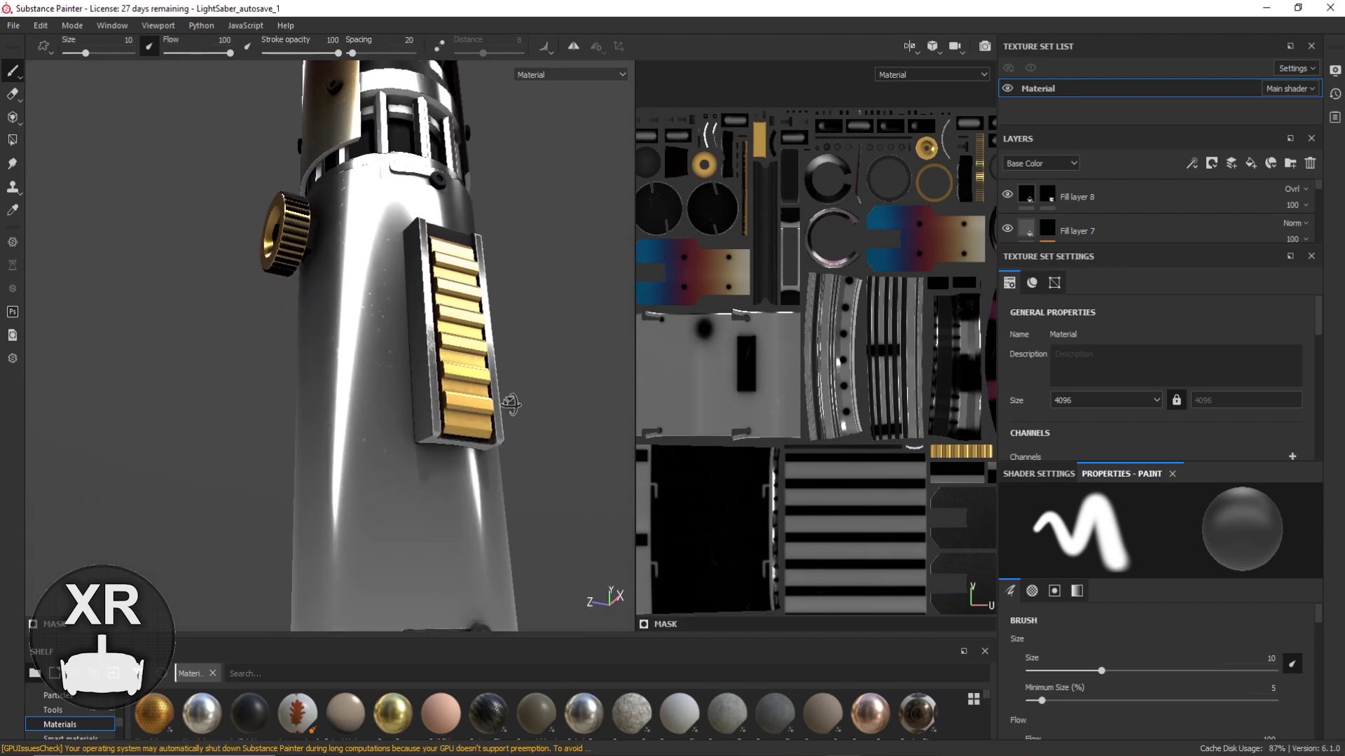
{"action": "mouse_move", "coordinate": [510, 405]}
{"action": "left_mouse_down", "text": "alt"}
{"action": "mouse_move", "coordinate": [549, 414]}
{"action": "mouse_move", "coordinate": [540, 465]}
{"action": "mouse_move", "coordinate": [475, 200]}
{"action": "mouse_move", "coordinate": [429, 324]}
{"action": "mouse_move", "coordinate": [493, 364]}
{"action": "left_mouse_up", "text": "alt"}
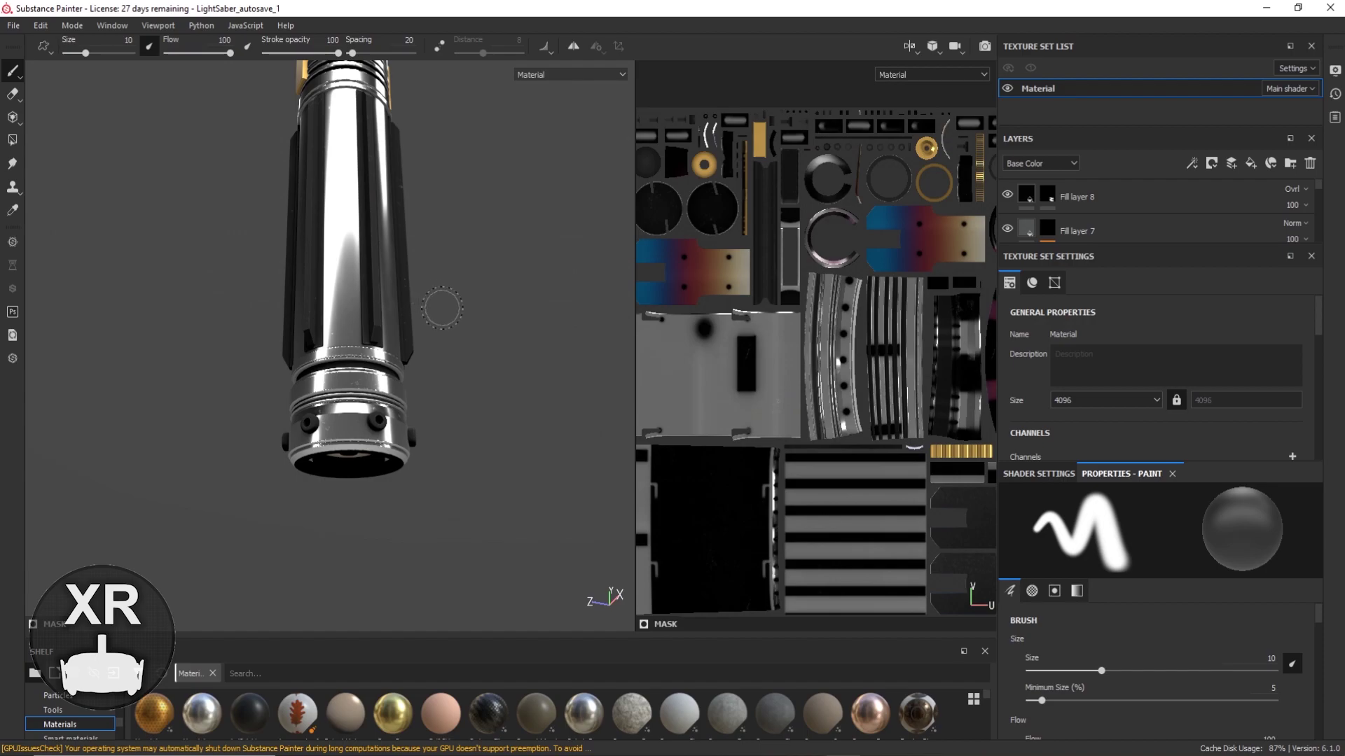
{"action": "right_click_drag", "start_coordinate": [442, 308], "coordinate": [445, 630], "text": "alt"}
{"action": "left_click_drag", "start_coordinate": [445, 631], "coordinate": [451, 389], "text": "alt"}
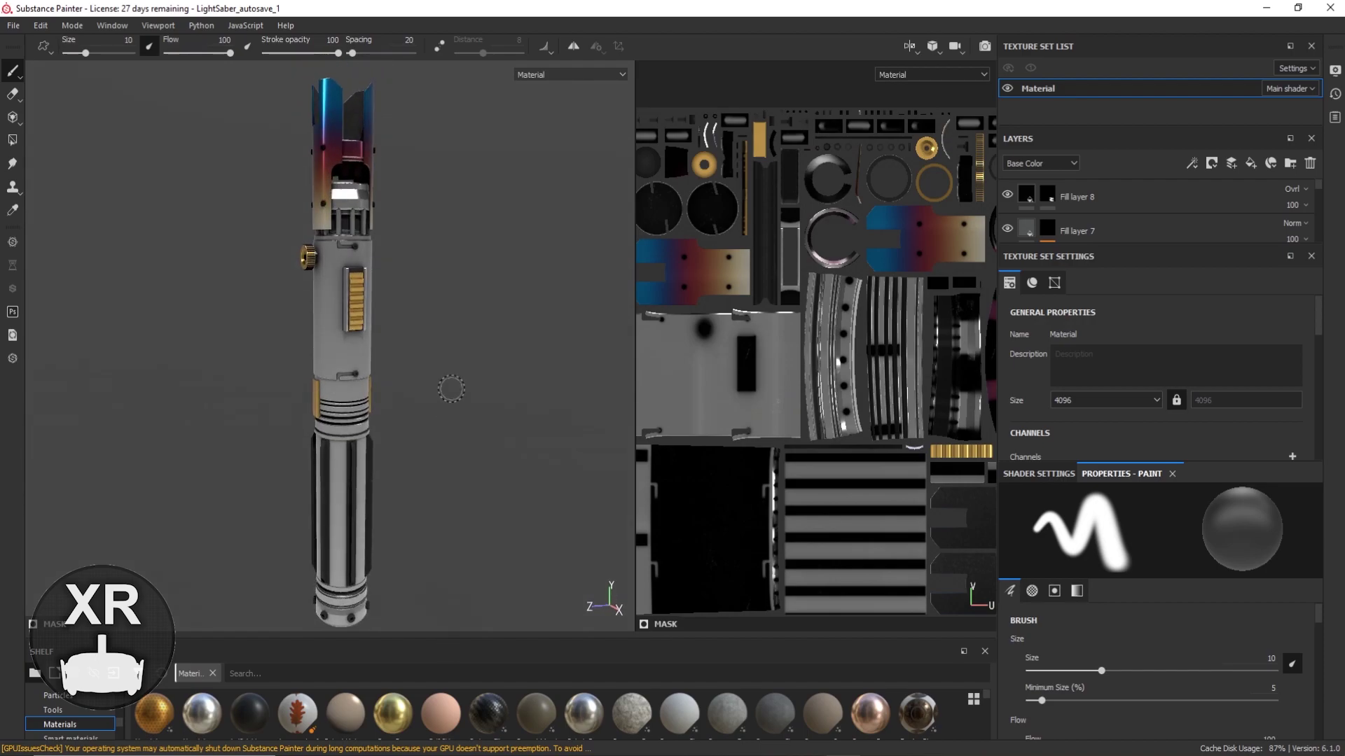
{"action": "mouse_move", "coordinate": [451, 389]}
{"action": "middle_mouse_down", "text": "alt"}
{"action": "mouse_move", "coordinate": [451, 363]}
{"action": "mouse_move", "coordinate": [484, 343]}
{"action": "middle_mouse_up", "text": "alt"}
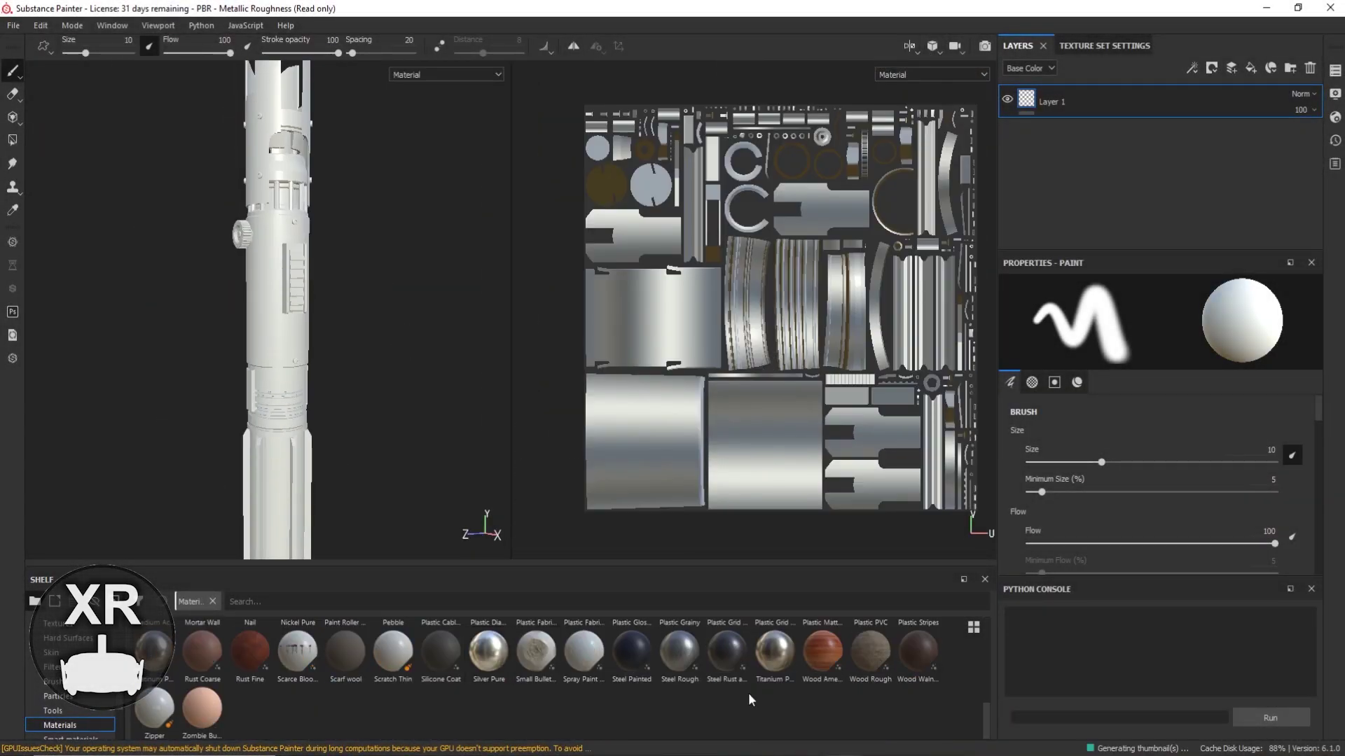
Add Titanium Pure as a new fill layer, then delete it.
{"action": "left_click_drag", "start_coordinate": [773, 652], "coordinate": [1120, 140]}
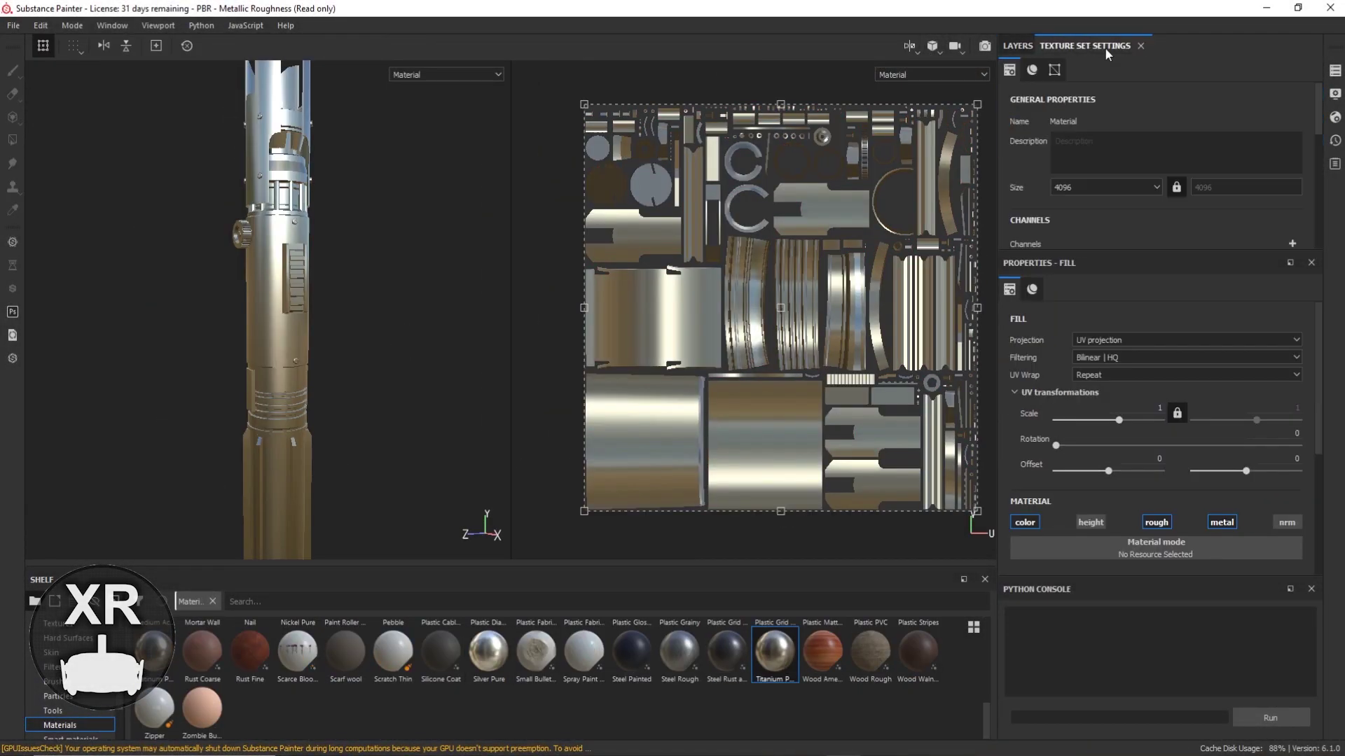
{"action": "scroll", "coordinate": [286, 422], "scroll_direction": "up", "scroll_amount": 2}
{"action": "scroll", "coordinate": [284, 422], "scroll_direction": "up", "scroll_amount": 3}
{"action": "left_click", "coordinate": [284, 423]}
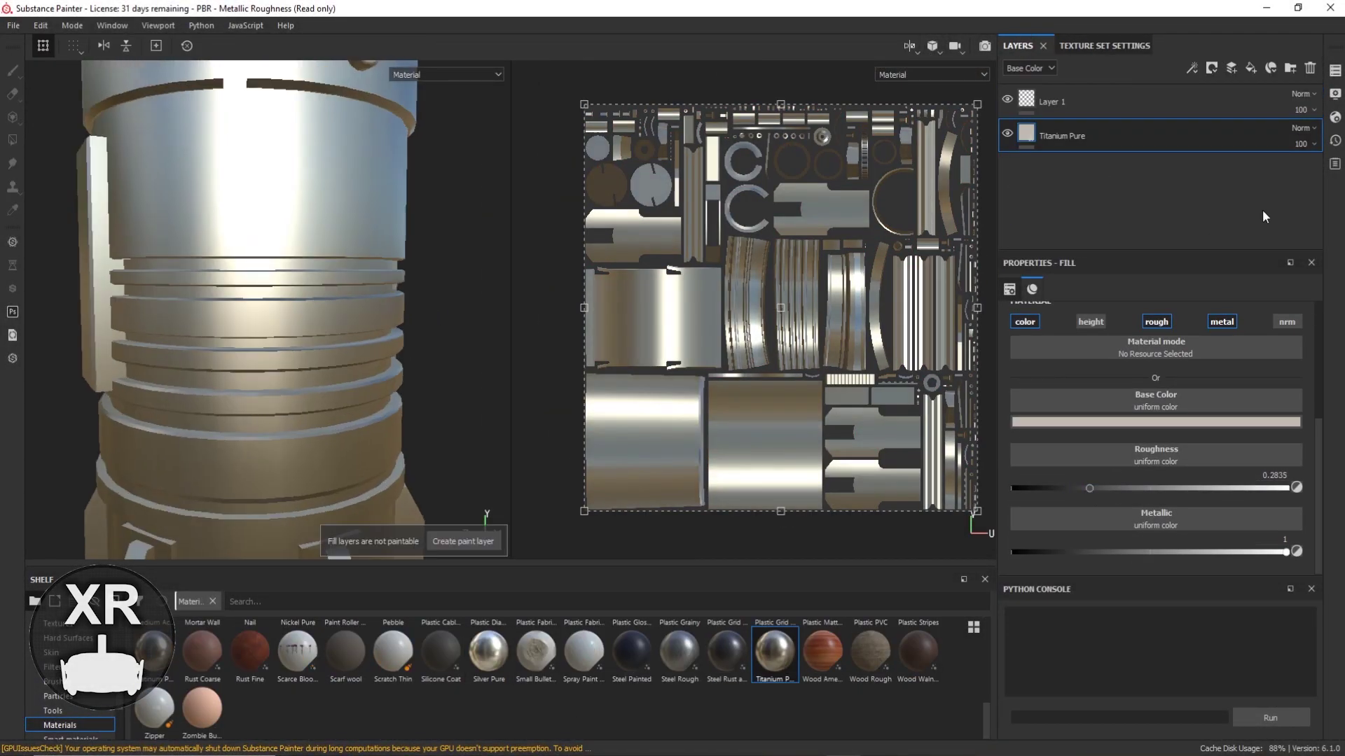
{"action": "scroll", "coordinate": [384, 304], "scroll_direction": "down", "scroll_amount": 3}
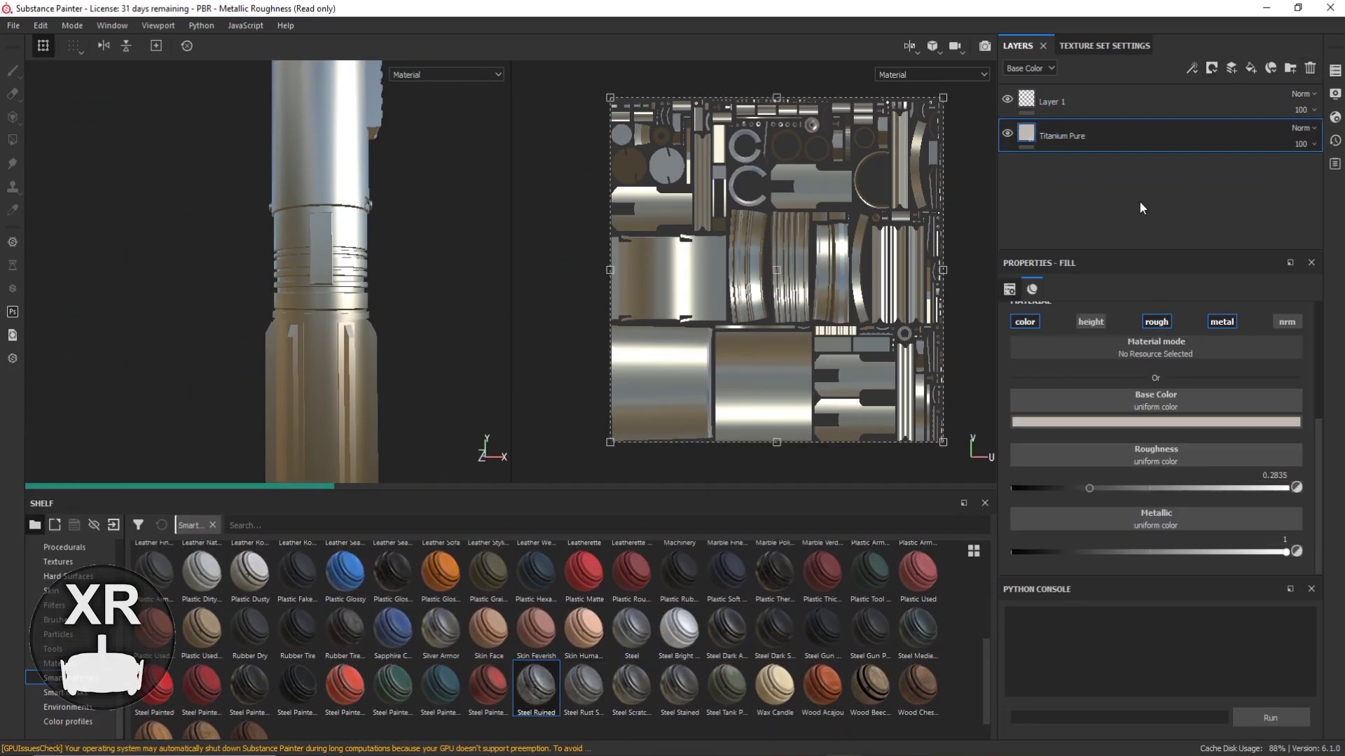
{"action": "key", "text": "Delete"}
Apply the Steel Ruined smart material to the hilt as a new layer folder.
{"action": "left_click_drag", "start_coordinate": [599, 687], "coordinate": [1314, 128]}
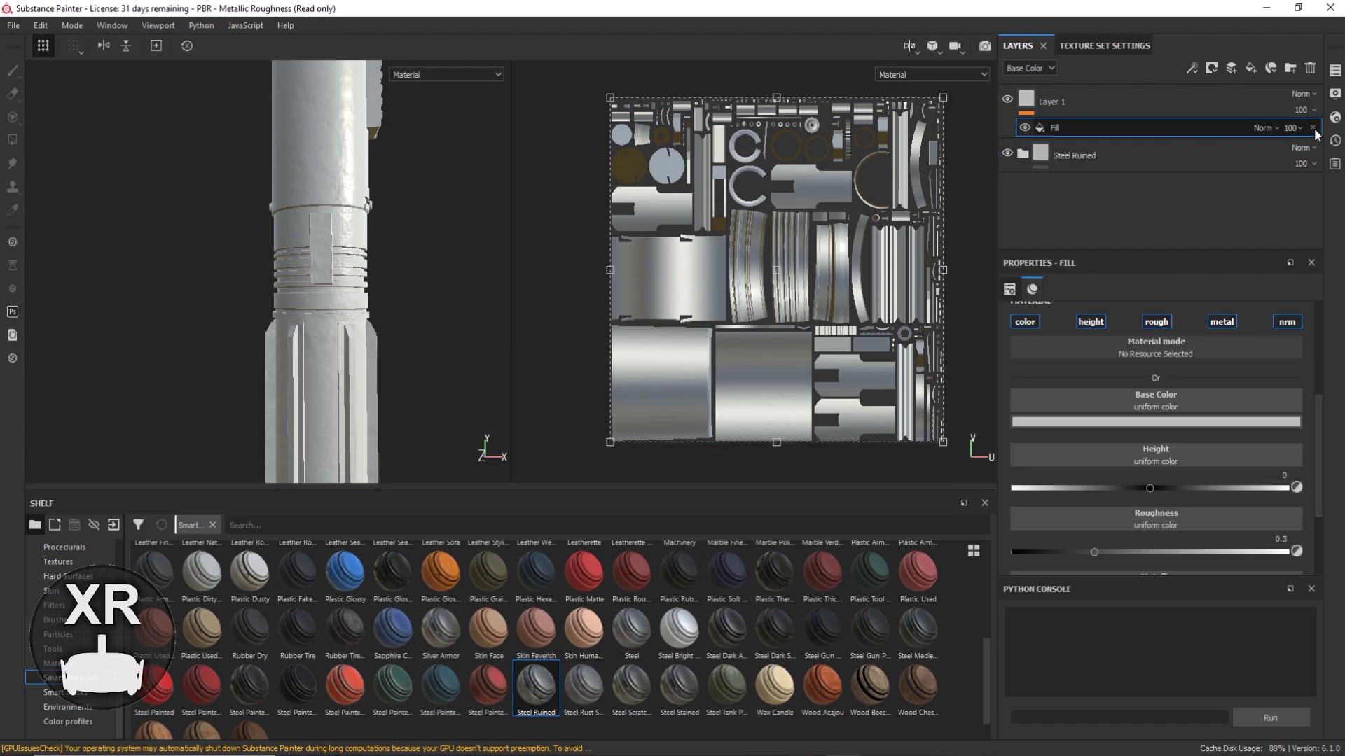
{"action": "scroll", "coordinate": [1099, 81], "scroll_direction": "down", "scroll_amount": 1}
{"action": "left_click", "coordinate": [1084, 46]}
Bake the hilt's mesh maps at a 4096 output size.
{"action": "scroll", "coordinate": [1134, 259], "scroll_direction": "down", "scroll_amount": 3}
{"action": "left_click", "coordinate": [1262, 303]}
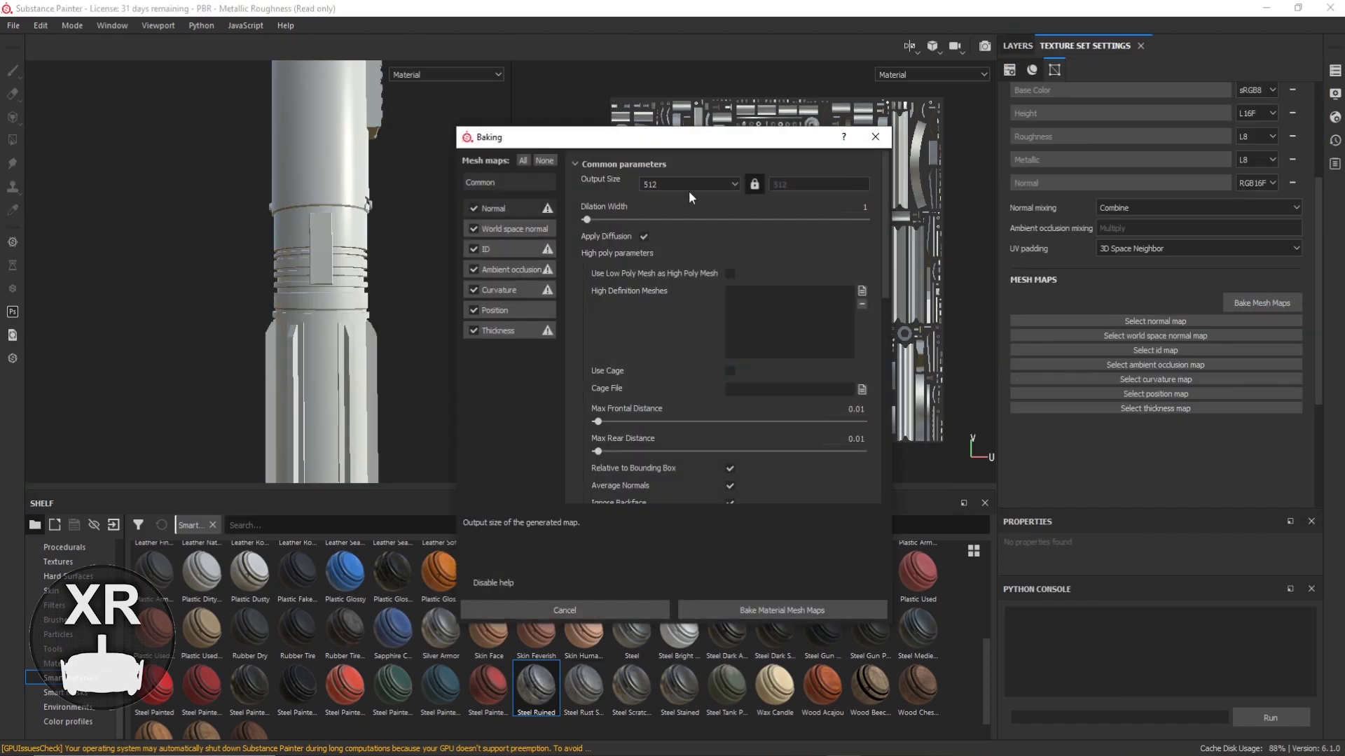
{"action": "scroll", "coordinate": [683, 243], "scroll_direction": "down", "scroll_amount": 5}
{"action": "left_click", "coordinate": [781, 610]}
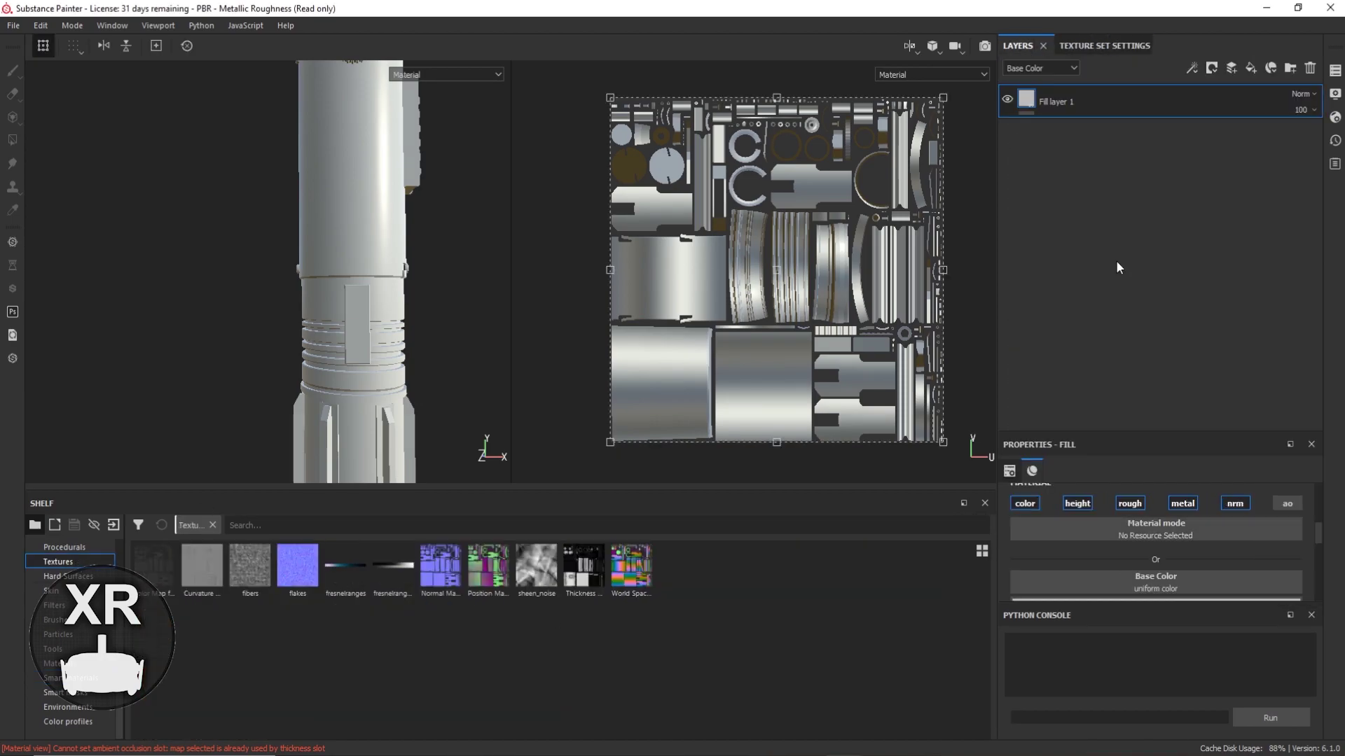
Re-bake the mesh maps at 4096 with the Thickness map included.
{"action": "left_click_drag", "start_coordinate": [583, 567], "coordinate": [742, 603]}
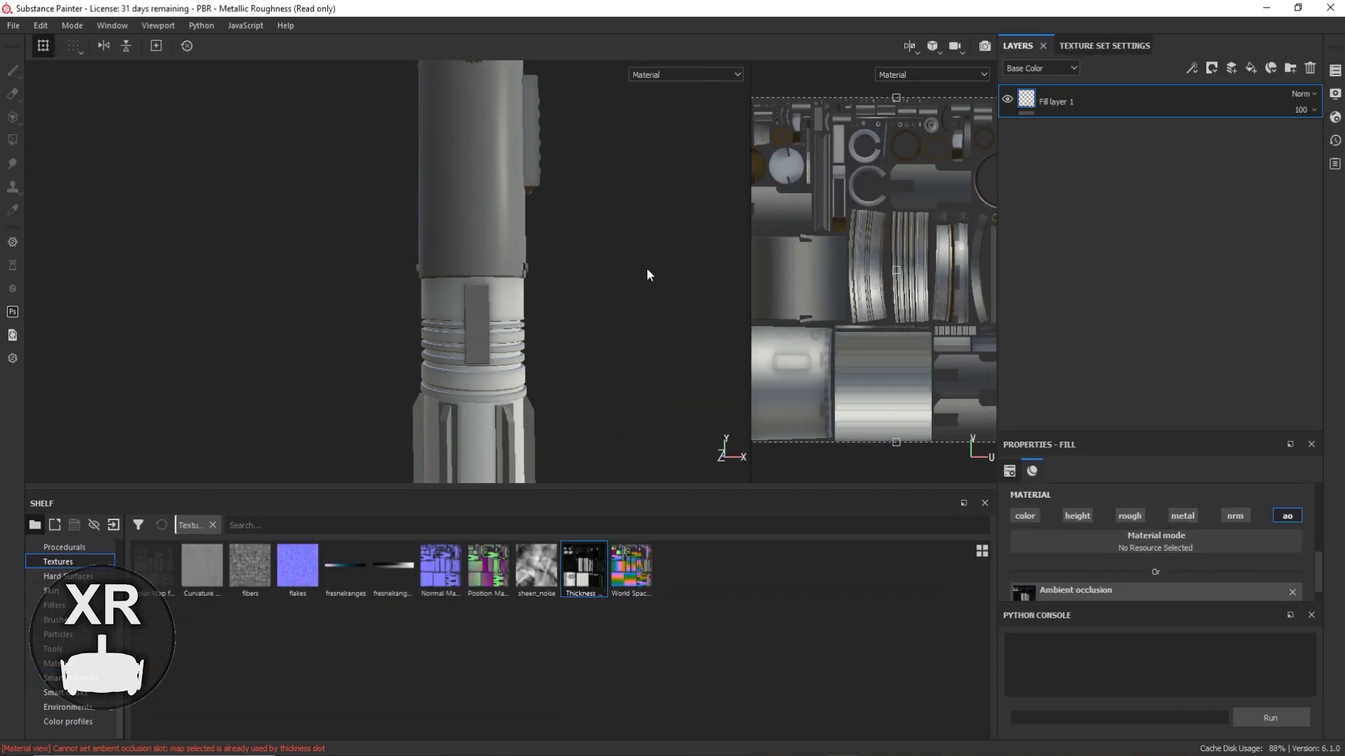
{"action": "scroll", "coordinate": [528, 249], "scroll_direction": "down", "scroll_amount": 3}
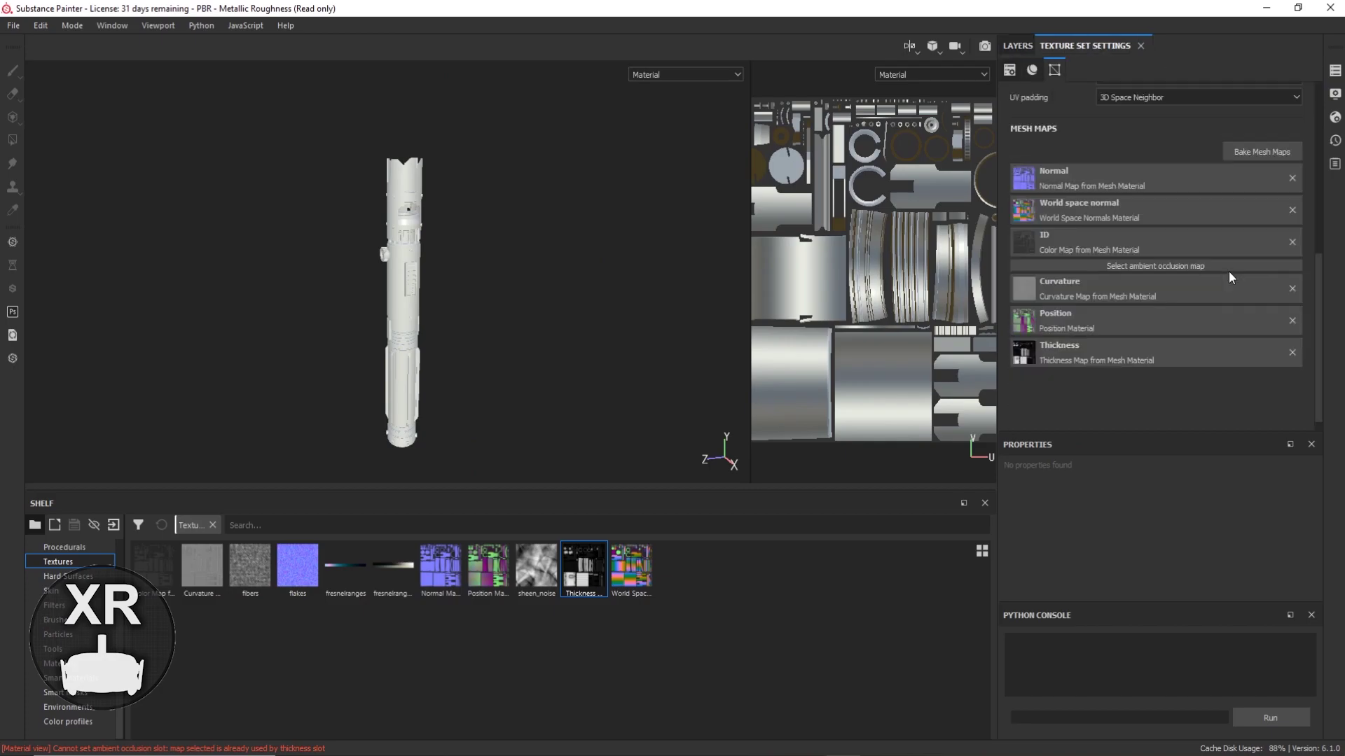
{"action": "left_click", "coordinate": [1261, 151]}
{"action": "left_click", "coordinate": [474, 330]}
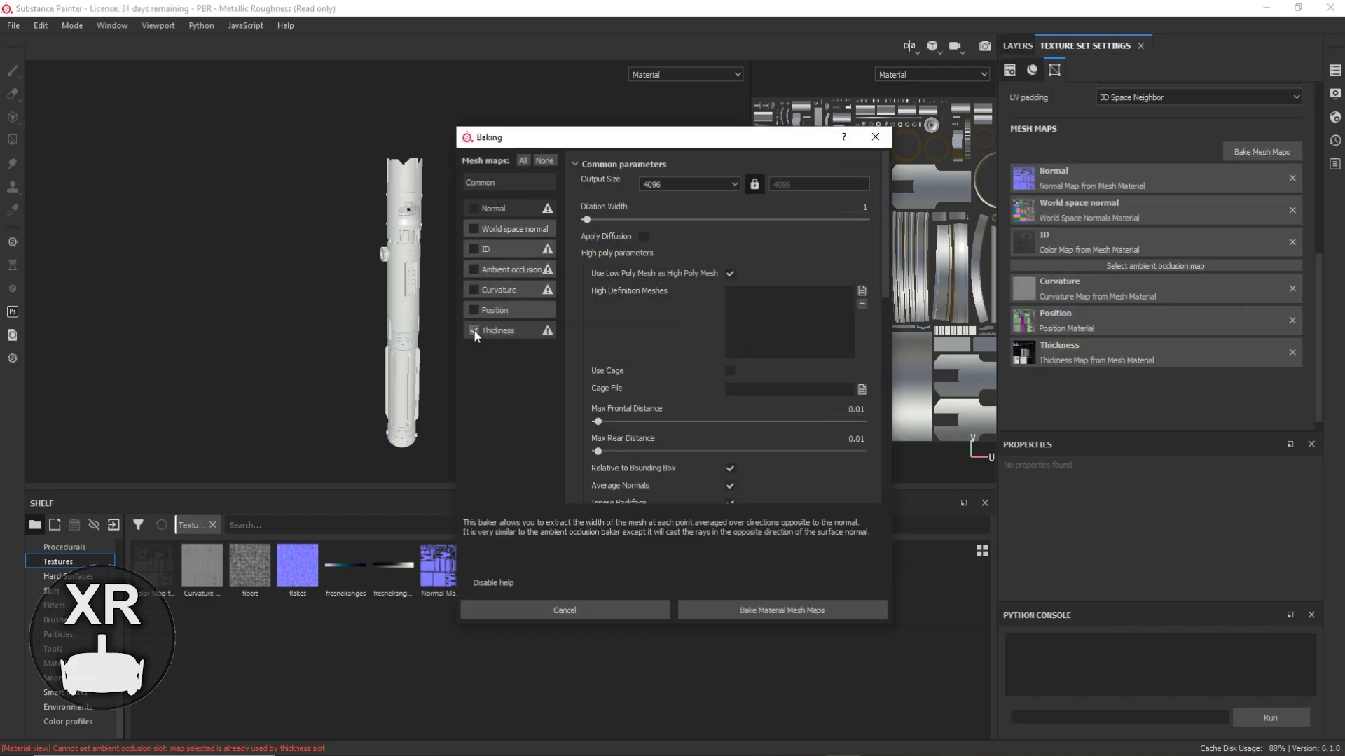
{"action": "left_click", "coordinate": [690, 610]}
{"action": "scroll", "coordinate": [490, 273], "scroll_direction": "up", "scroll_amount": 5}
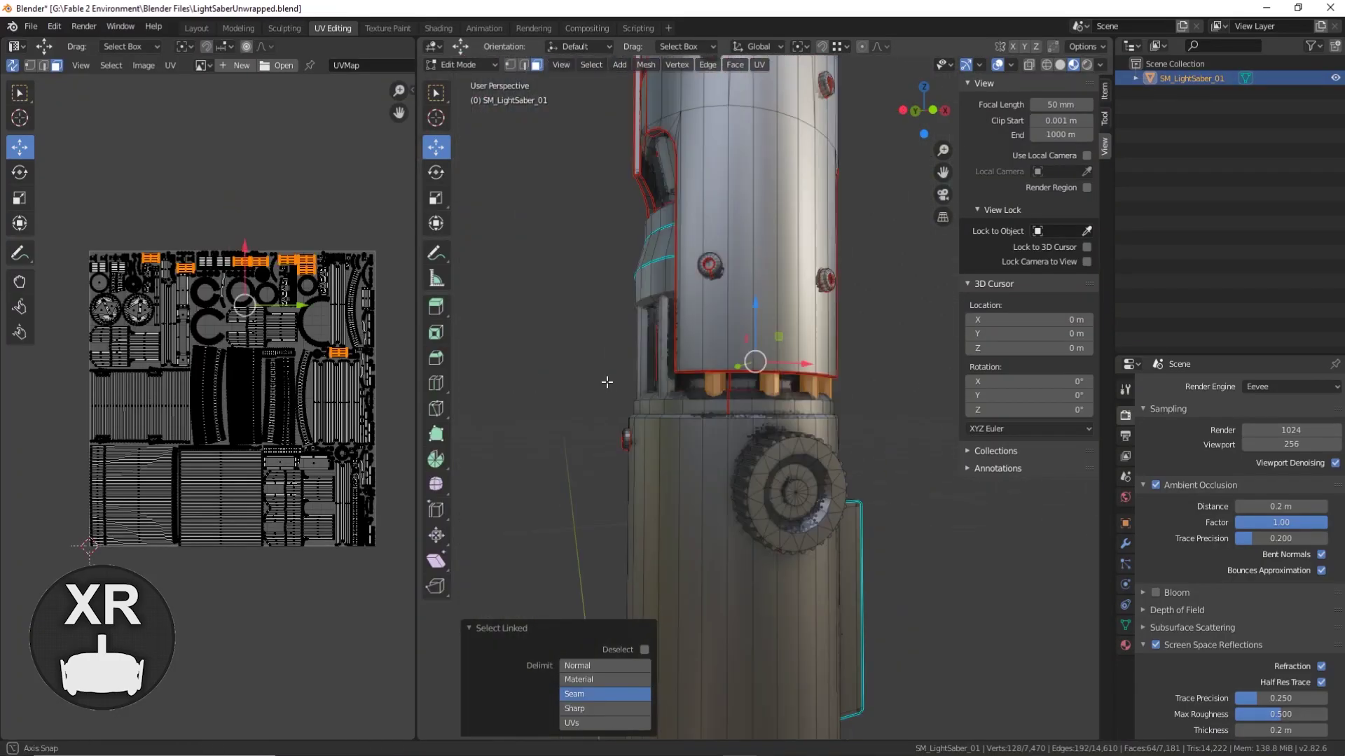
Apply Shade Smooth to the selected inner strut faces of the hilt.
{"action": "right_click", "coordinate": [848, 388]}
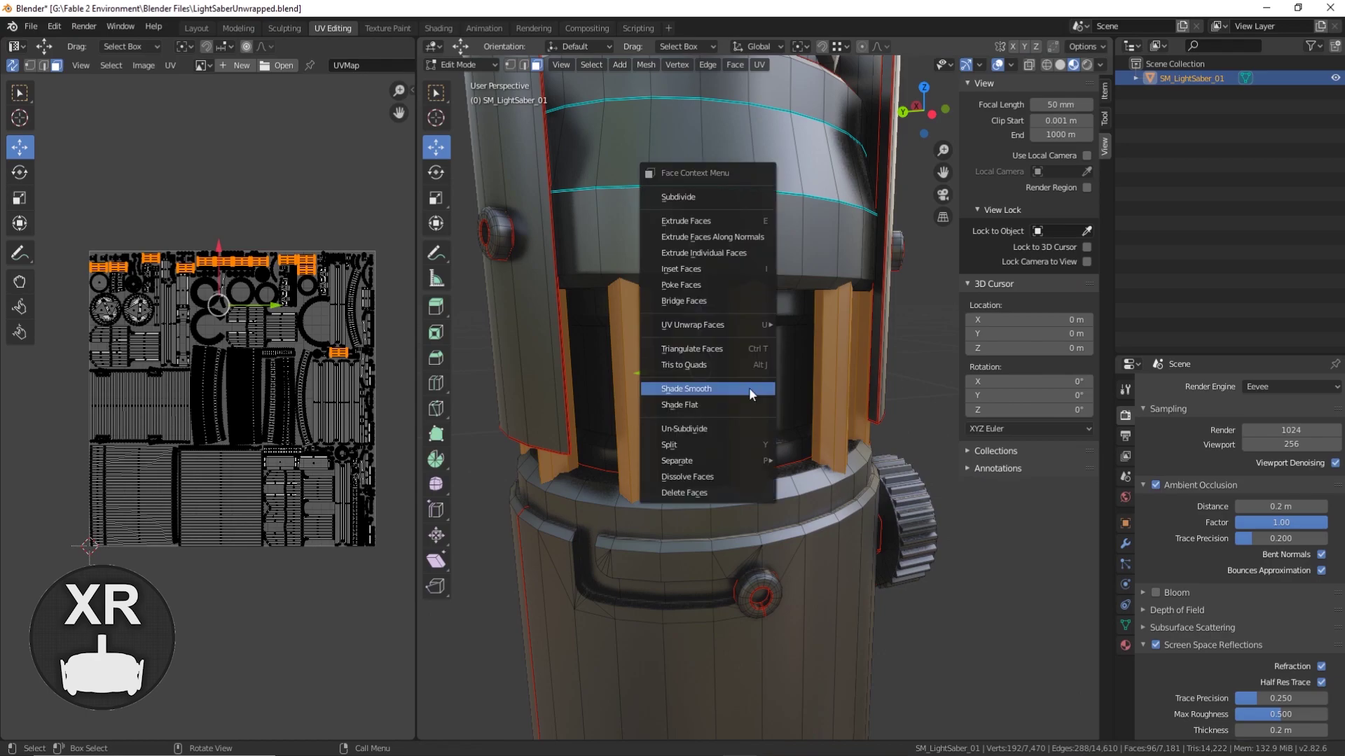
{"action": "left_click", "coordinate": [749, 388]}
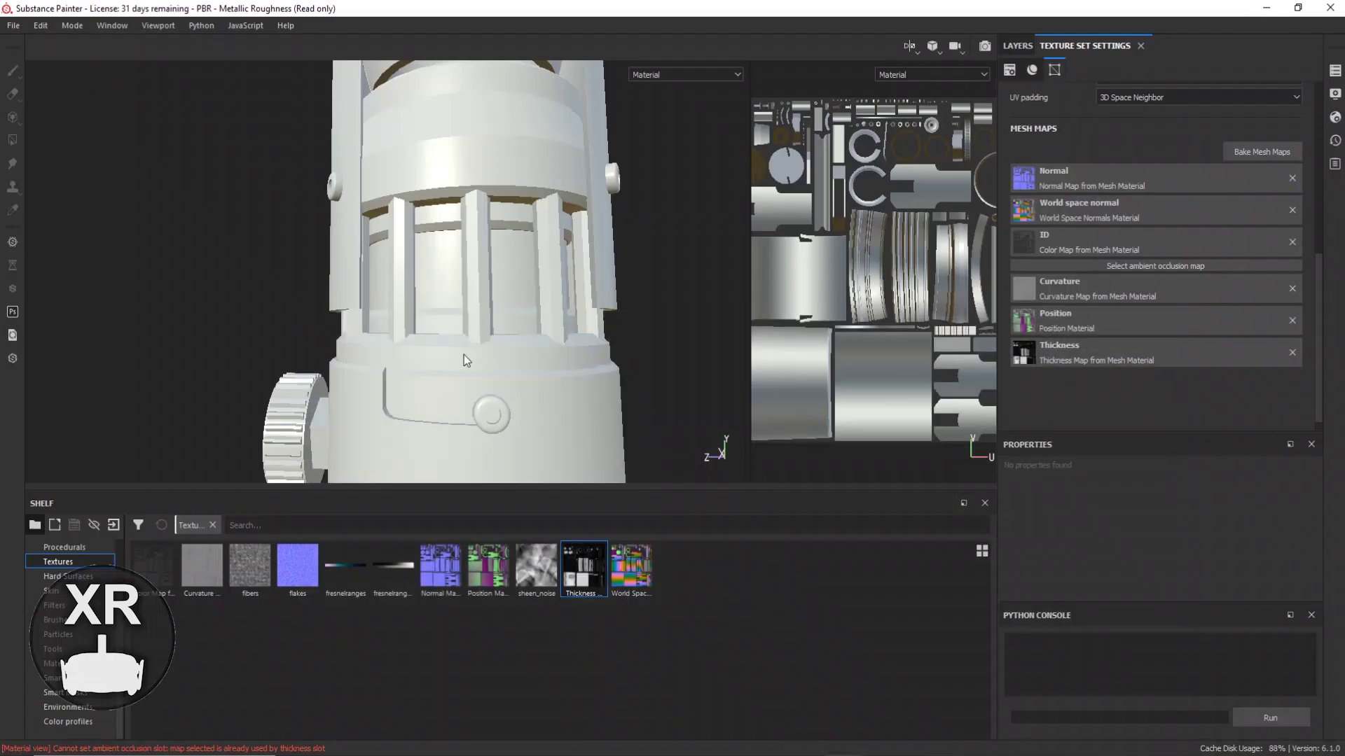
{"action": "scroll", "coordinate": [493, 652], "scroll_direction": "down", "scroll_amount": 1}
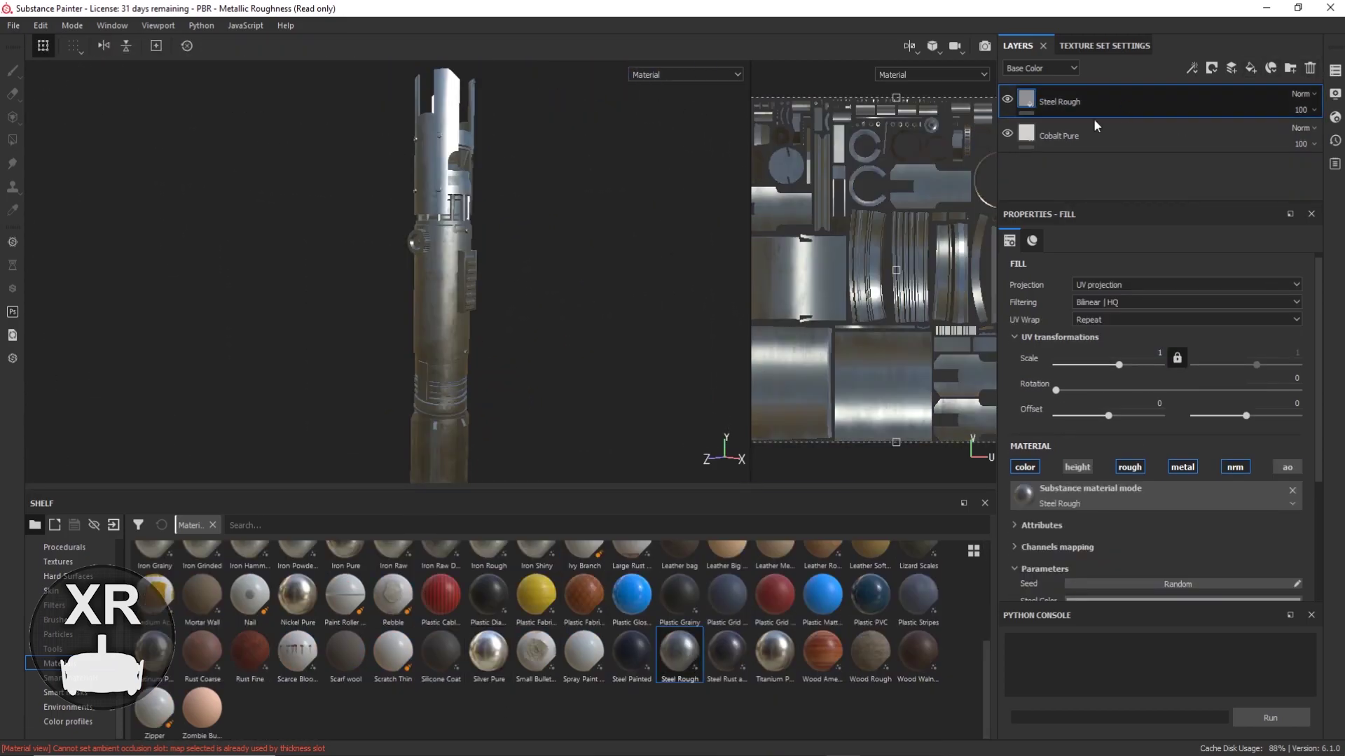
Turn the top fill layer into Steel Rough and show the Texture Set List panel.
{"action": "left_click_drag", "start_coordinate": [536, 655], "coordinate": [1171, 131]}
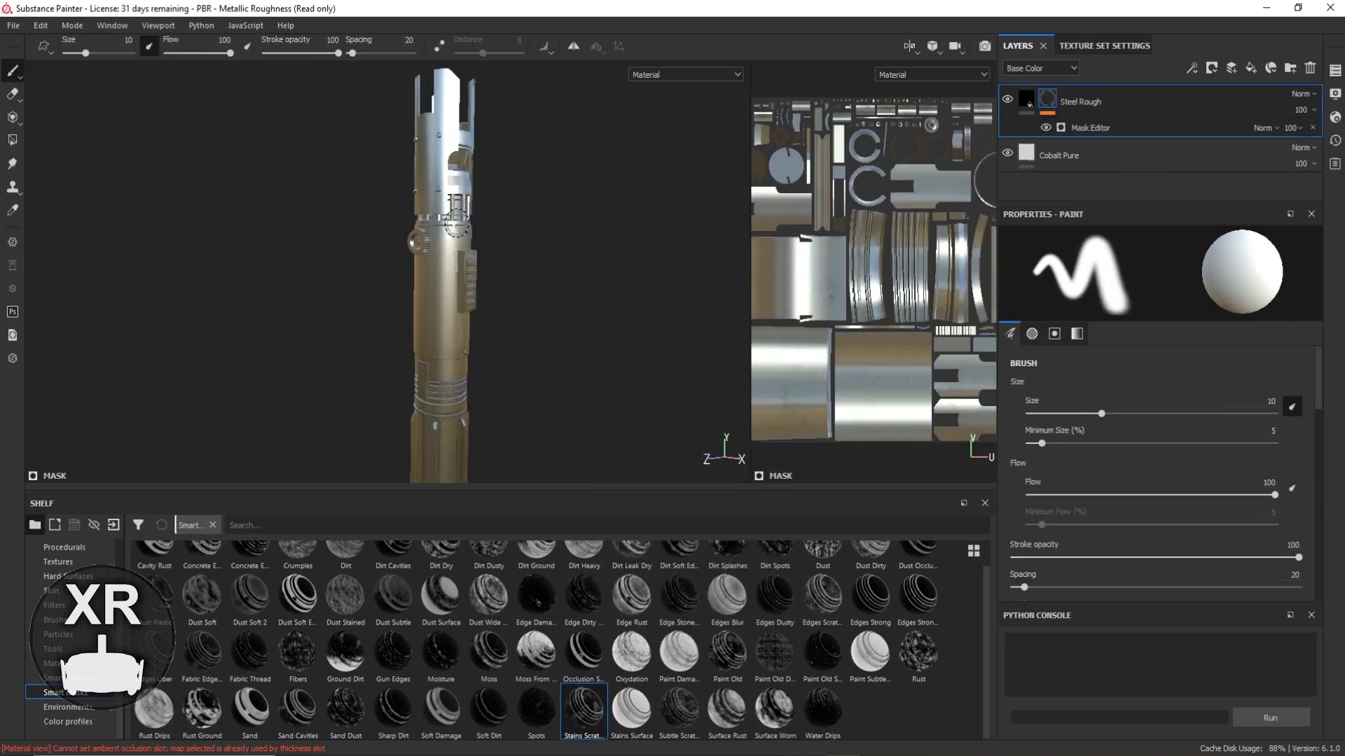
{"action": "scroll", "coordinate": [548, 299], "scroll_direction": "up", "scroll_amount": 3}
{"action": "key", "text": "f"}
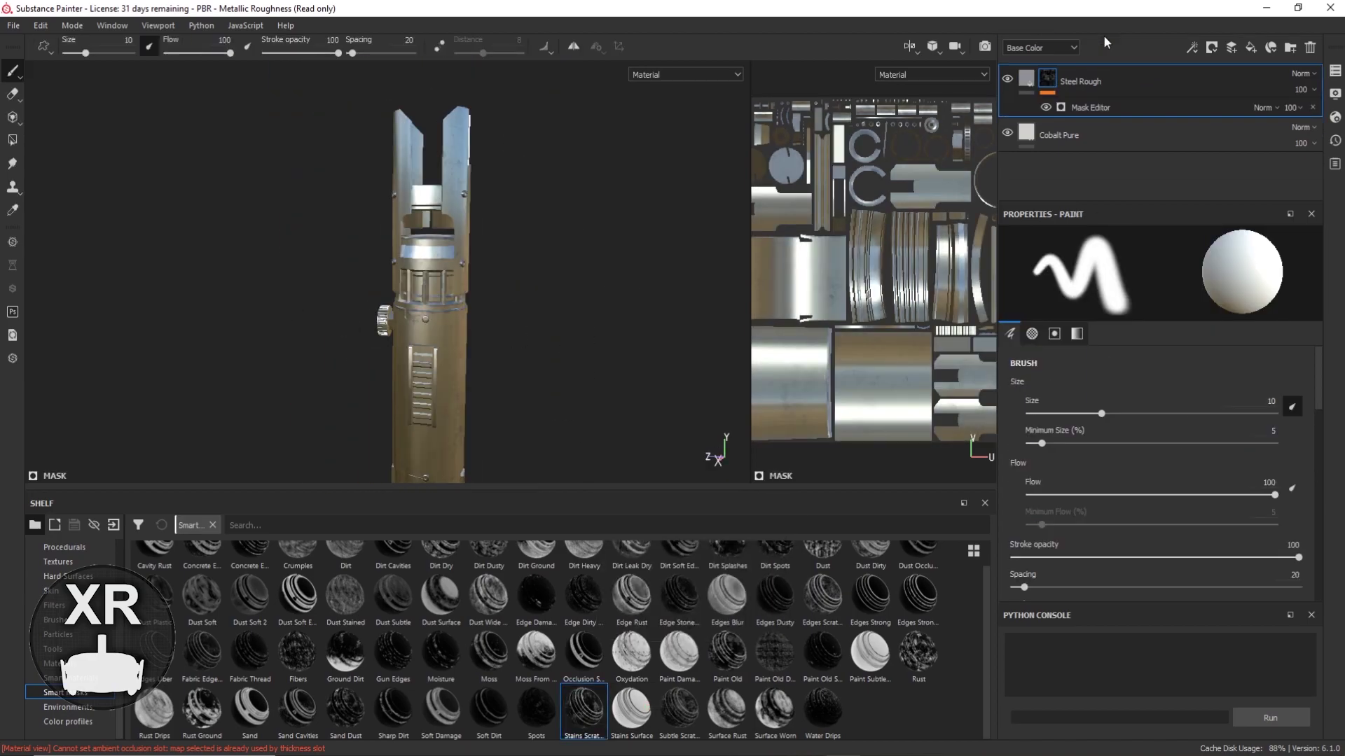
{"action": "left_click", "coordinate": [112, 25]}
{"action": "left_click", "coordinate": [211, 178]}
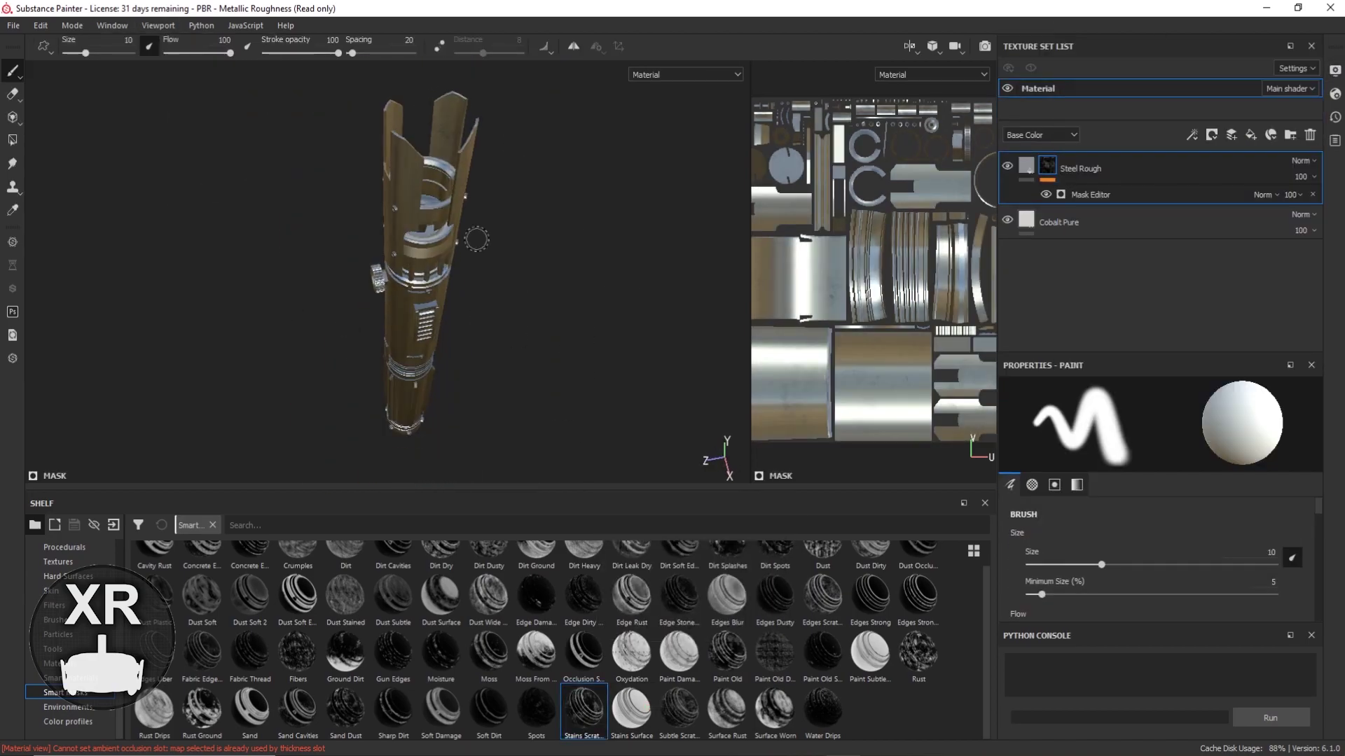
{"action": "left_click_drag", "start_coordinate": [1187, 293], "coordinate": [1187, 250]}
{"action": "scroll", "coordinate": [1167, 522], "scroll_direction": "down", "scroll_amount": 5}
Lower the mask generator's two Balance sliders to 0.17 and 0.23.
{"action": "left_click", "coordinate": [1090, 194]}
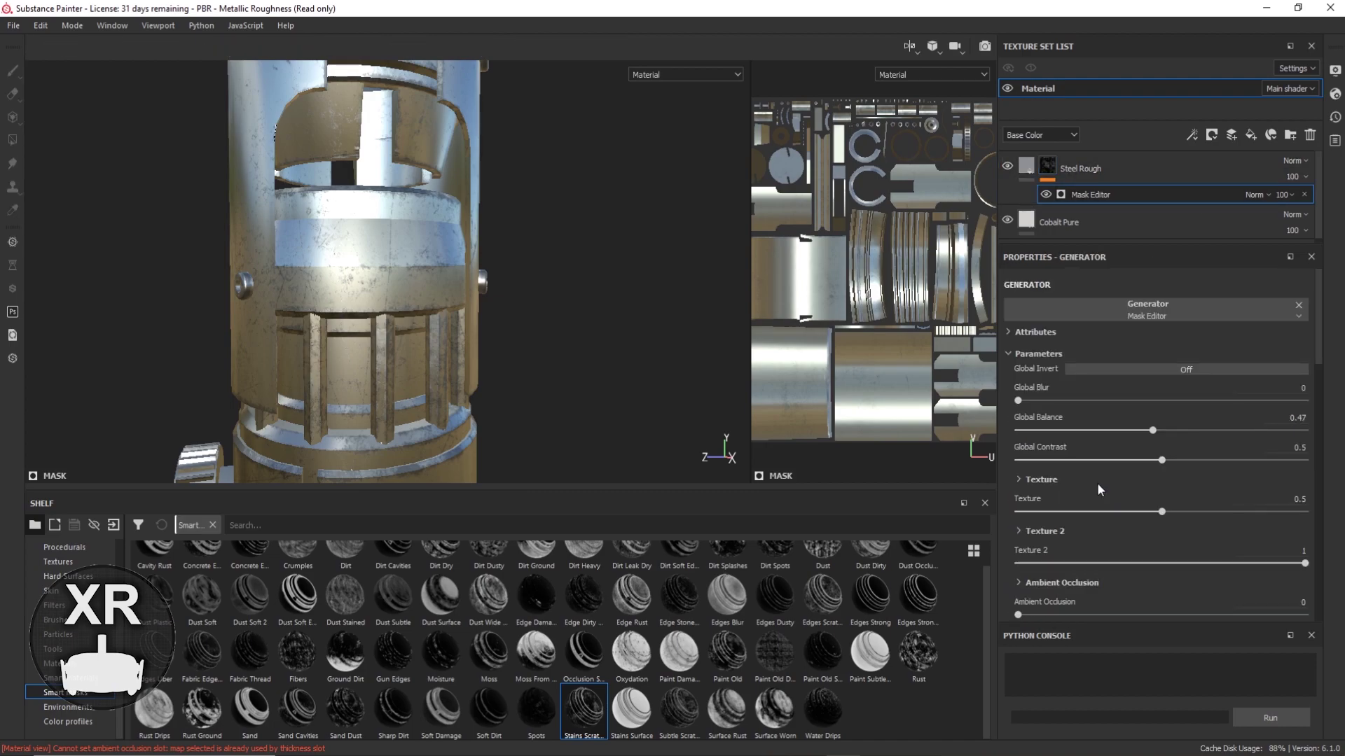
{"action": "scroll", "coordinate": [1097, 482], "scroll_direction": "down", "scroll_amount": 10}
{"action": "left_click_drag", "start_coordinate": [1167, 462], "coordinate": [1074, 464]}
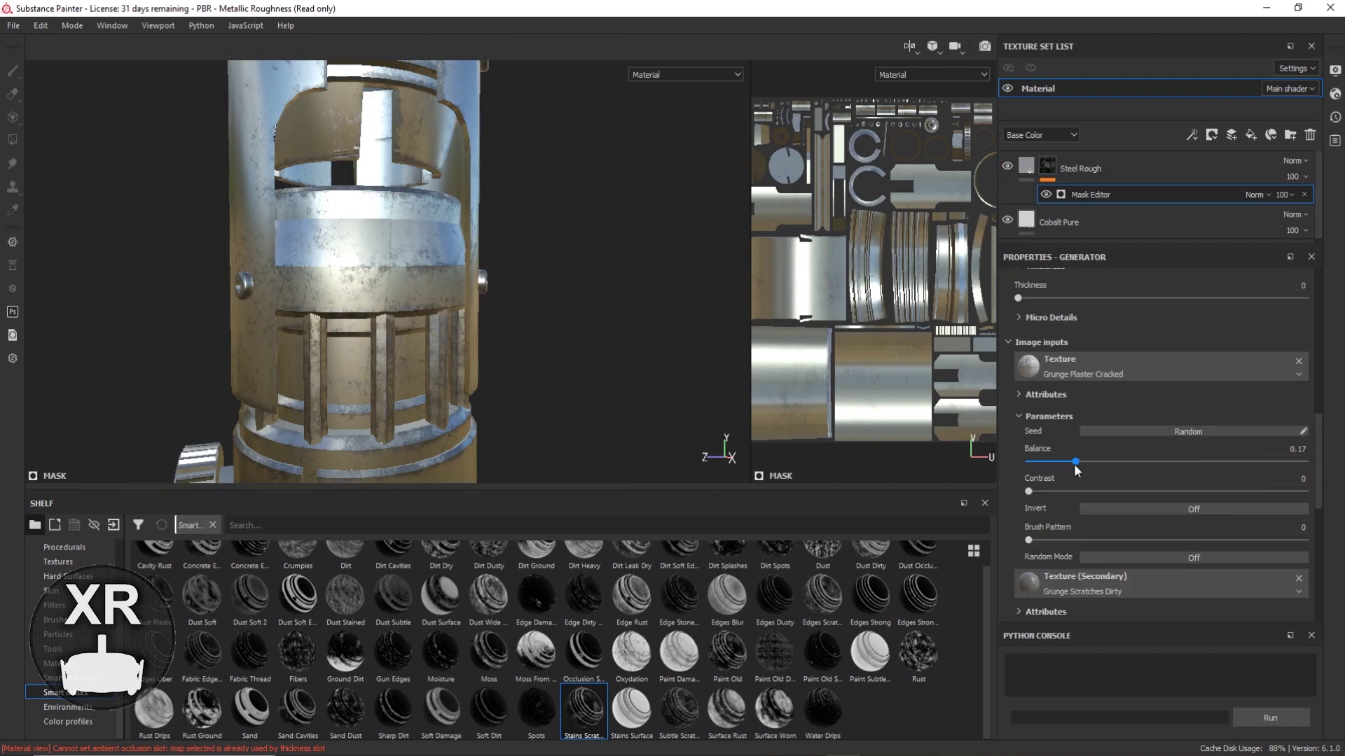
{"action": "scroll", "coordinate": [1133, 331], "scroll_direction": "up", "scroll_amount": 5}
{"action": "scroll", "coordinate": [1312, 434], "scroll_direction": "down", "scroll_amount": 8}
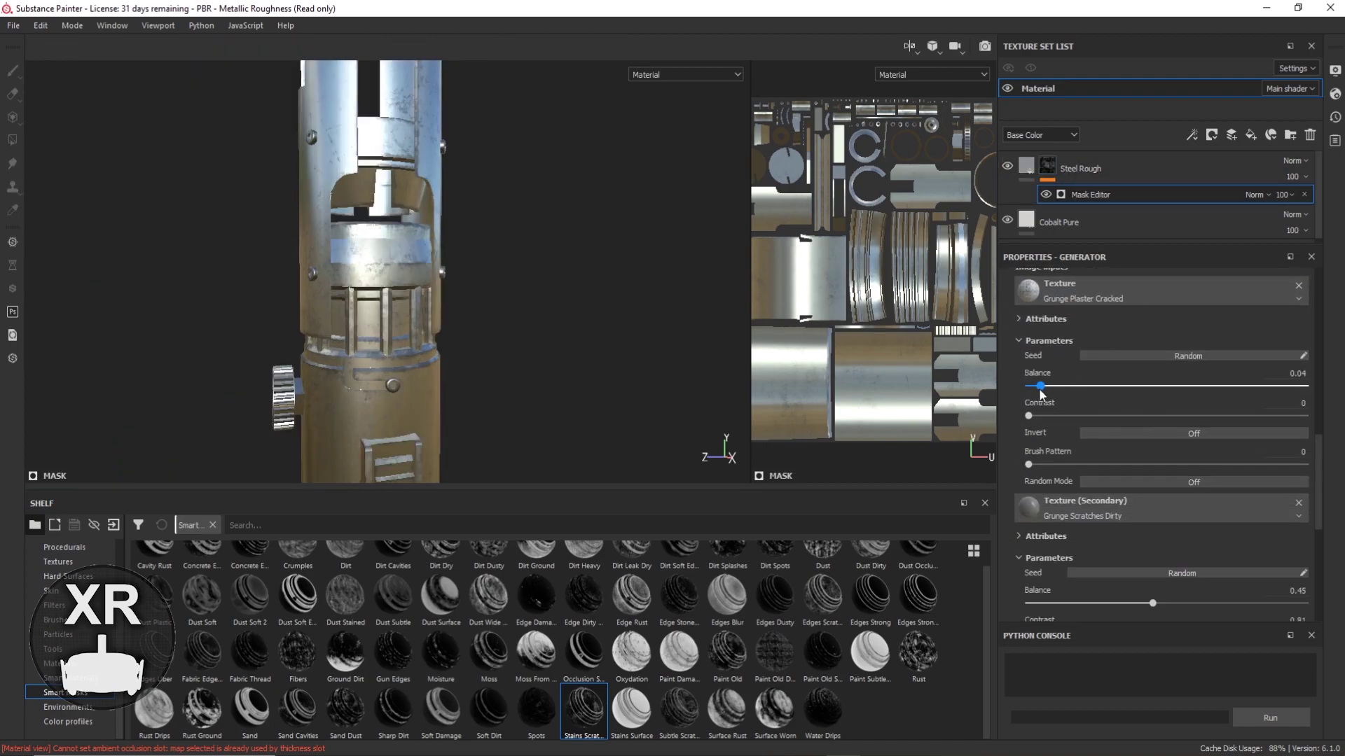
{"action": "left_click_drag", "start_coordinate": [1053, 428], "coordinate": [1093, 432]}
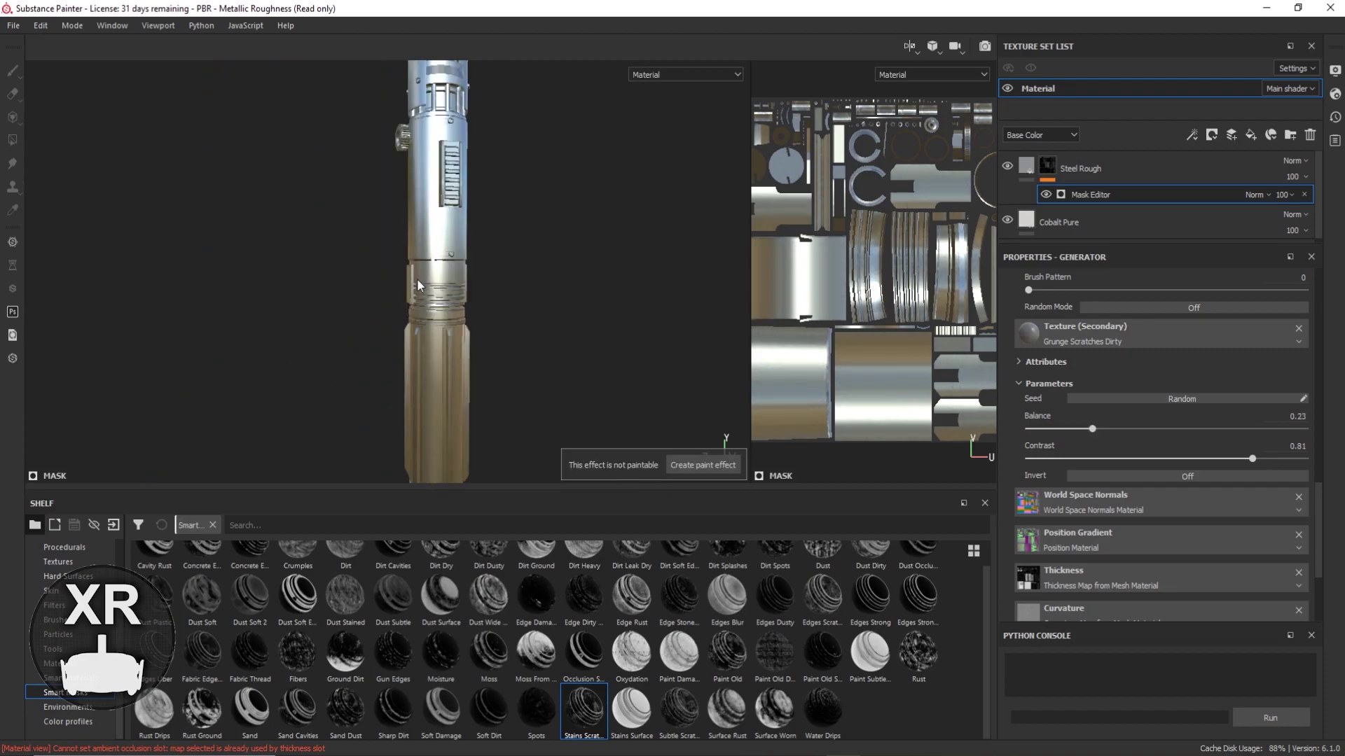
{"action": "scroll", "coordinate": [490, 281], "scroll_direction": "up", "scroll_amount": 5}
{"action": "left_click", "coordinate": [1335, 70]}
Enable shadows in the viewport Display Settings.
{"action": "scroll", "coordinate": [1163, 211], "scroll_direction": "down", "scroll_amount": 1}
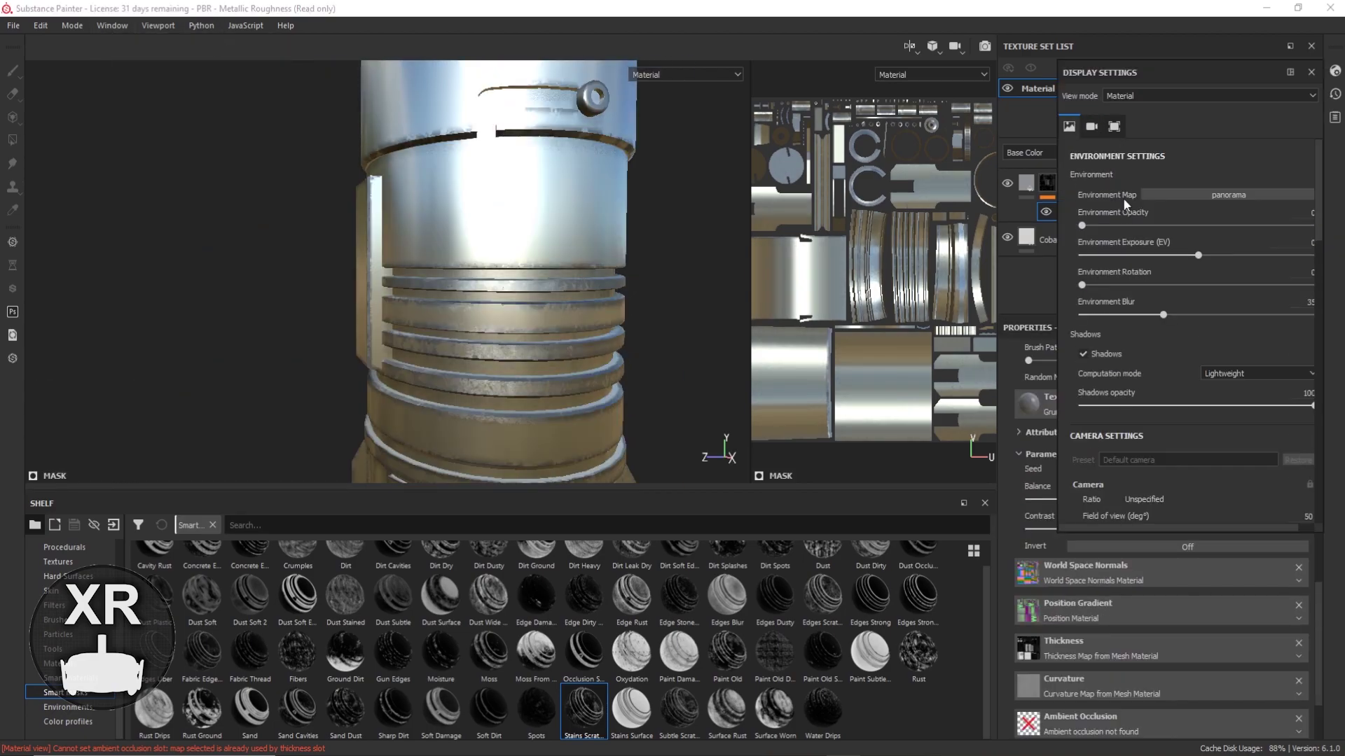
{"action": "left_click", "coordinate": [1084, 347]}
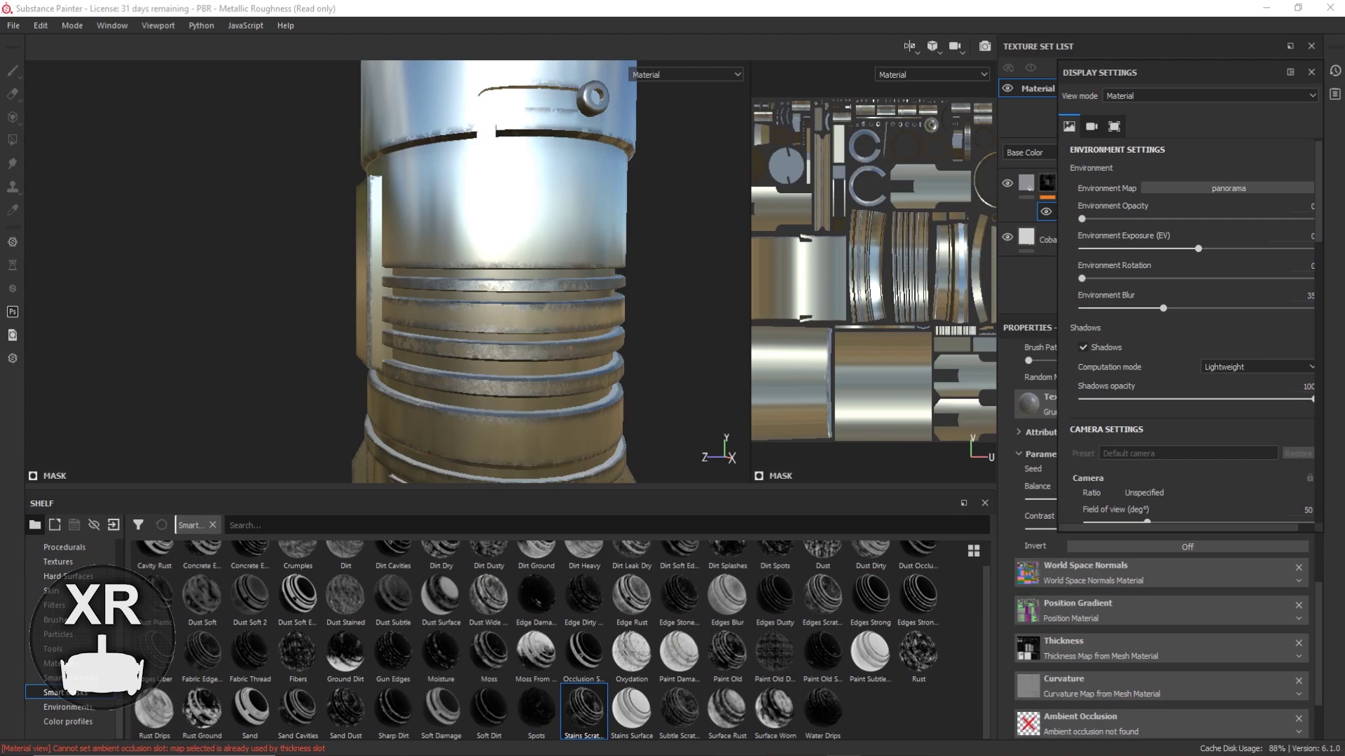
{"action": "scroll", "coordinate": [1099, 133], "scroll_direction": "up", "scroll_amount": 1}
{"action": "left_click", "coordinate": [1311, 73]}
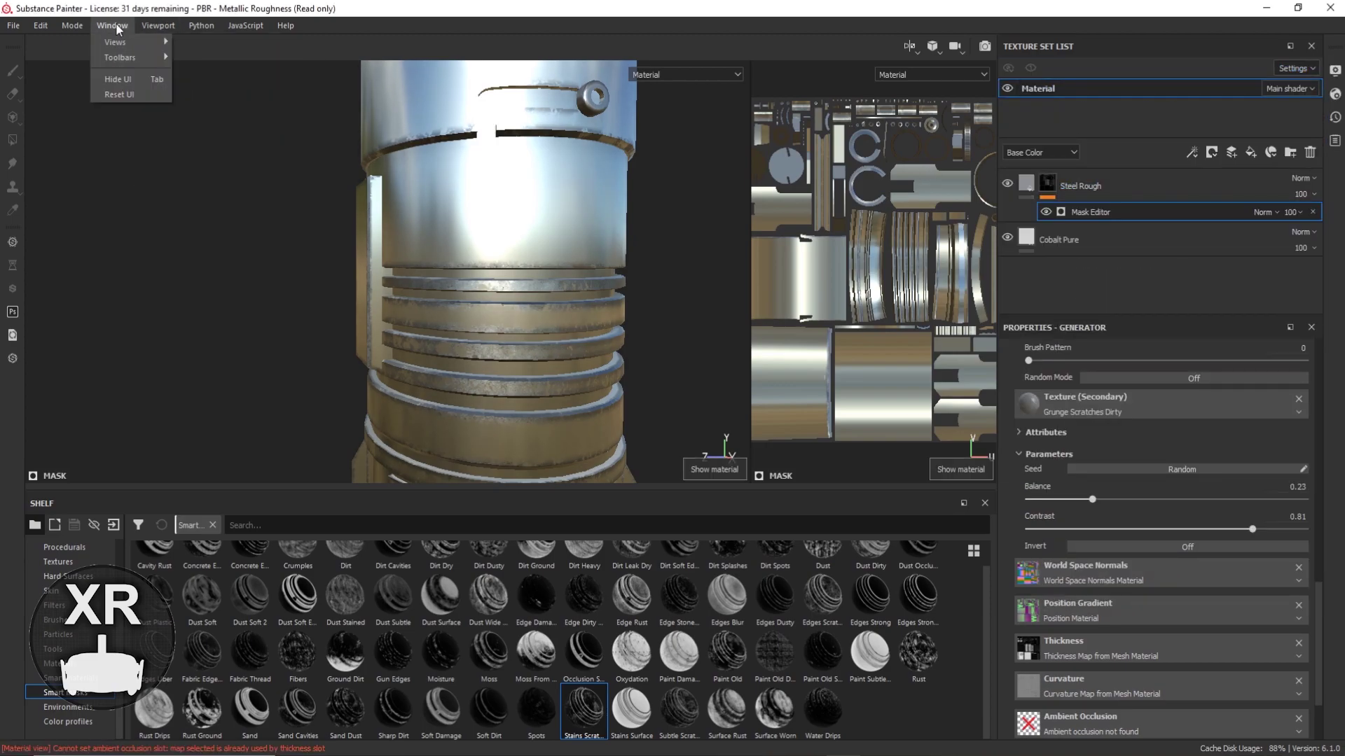
Show and enlarge the Shader Settings panel, then add a new fill layer on top.
{"action": "left_click", "coordinate": [210, 134]}
{"action": "left_click", "coordinate": [58, 562]}
{"action": "left_click_drag", "start_coordinate": [490, 494], "coordinate": [490, 641]}
{"action": "left_click_drag", "start_coordinate": [1133, 42], "coordinate": [1133, 251]}
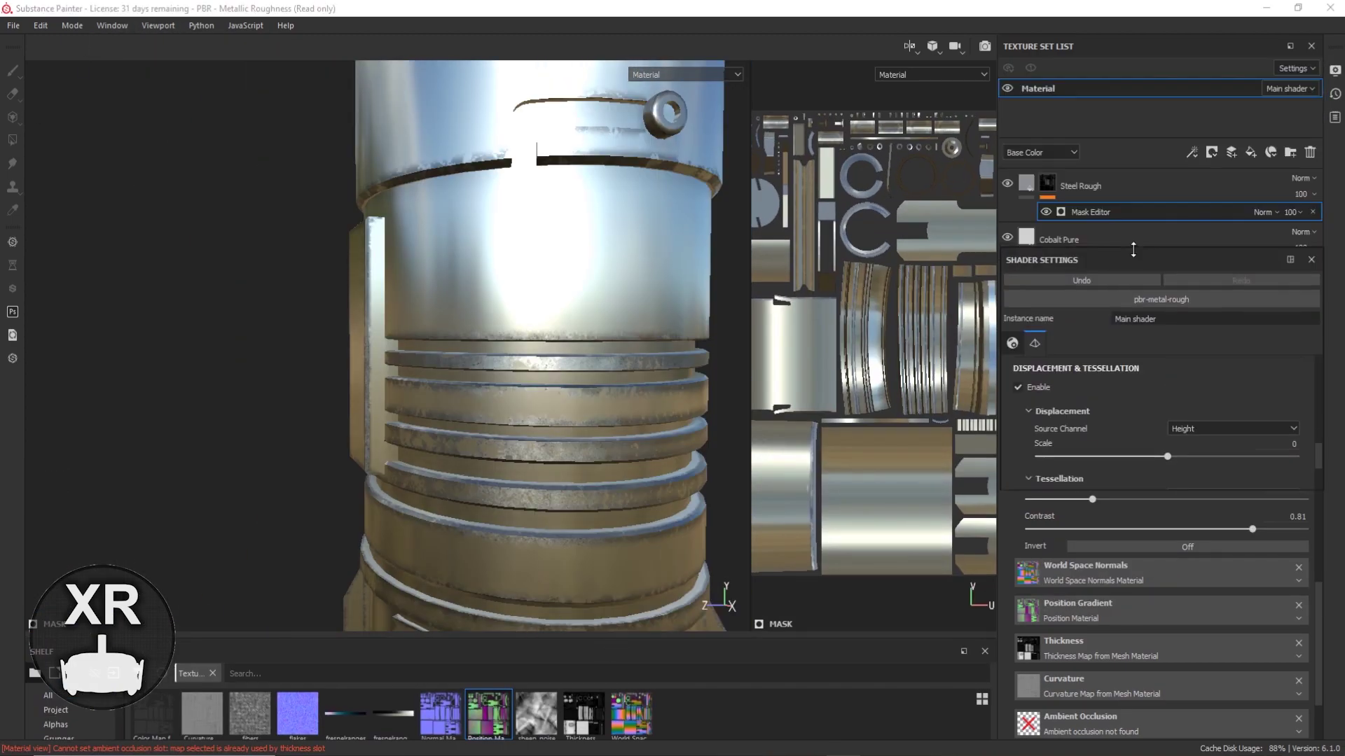
{"action": "left_click", "coordinate": [1250, 152]}
Give Fill layer 1 the Steel Painted material with a black mask, using Polygon Fill.
{"action": "left_click_drag", "start_coordinate": [77, 636], "coordinate": [77, 510]}
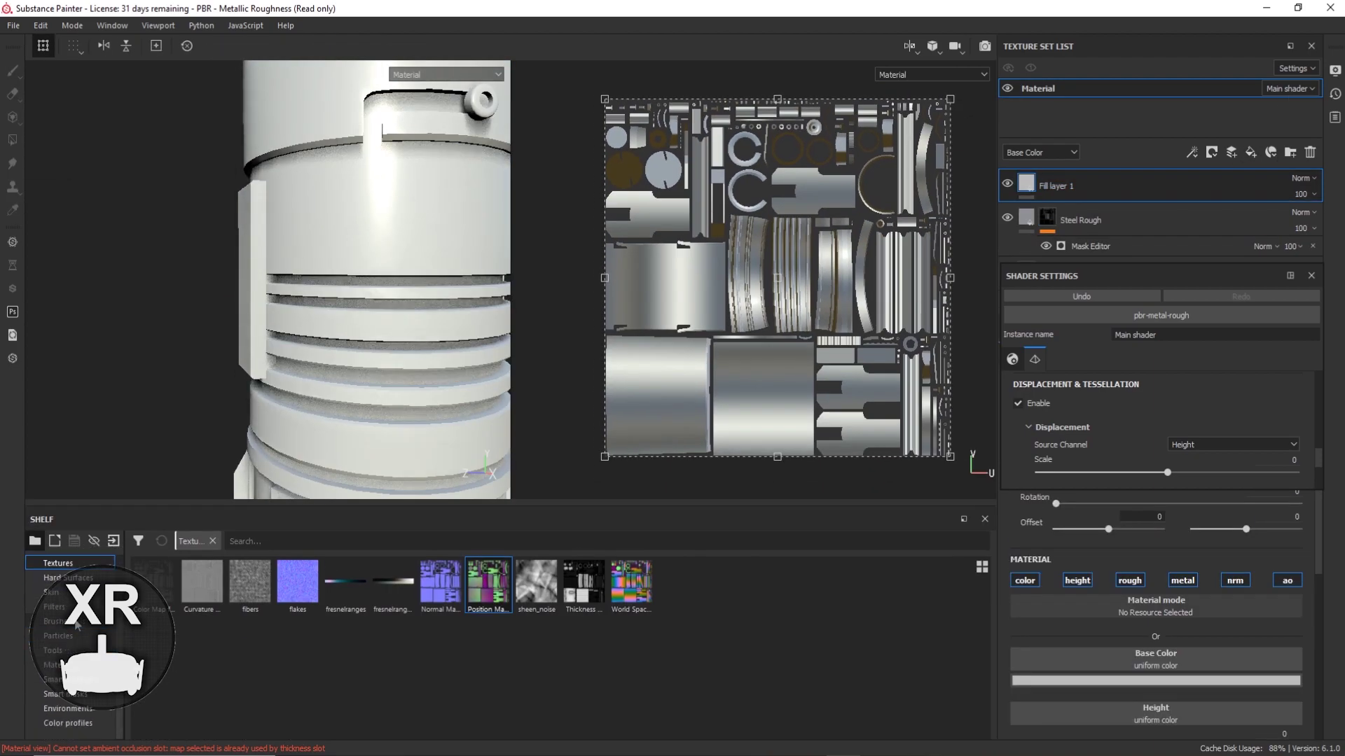
{"action": "left_click", "coordinate": [52, 665]}
{"action": "left_click_drag", "start_coordinate": [632, 690], "coordinate": [1156, 660]}
{"action": "right_click", "coordinate": [1154, 184]}
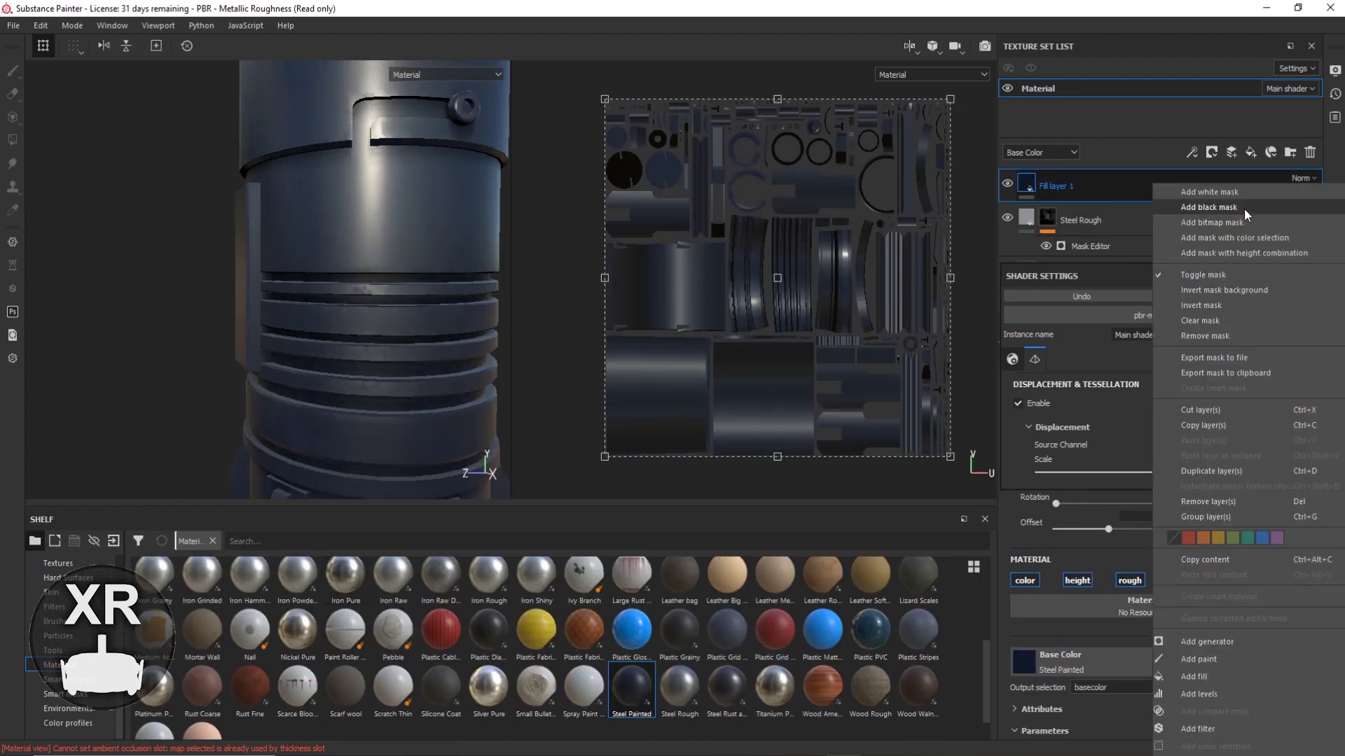
{"action": "left_click", "coordinate": [1209, 207]}
{"action": "key", "text": "4"}
Reveal the dark steel on a narrow UV strip and on faces around the ring.
{"action": "left_click_drag", "start_coordinate": [364, 294], "coordinate": [407, 333], "text": "alt"}
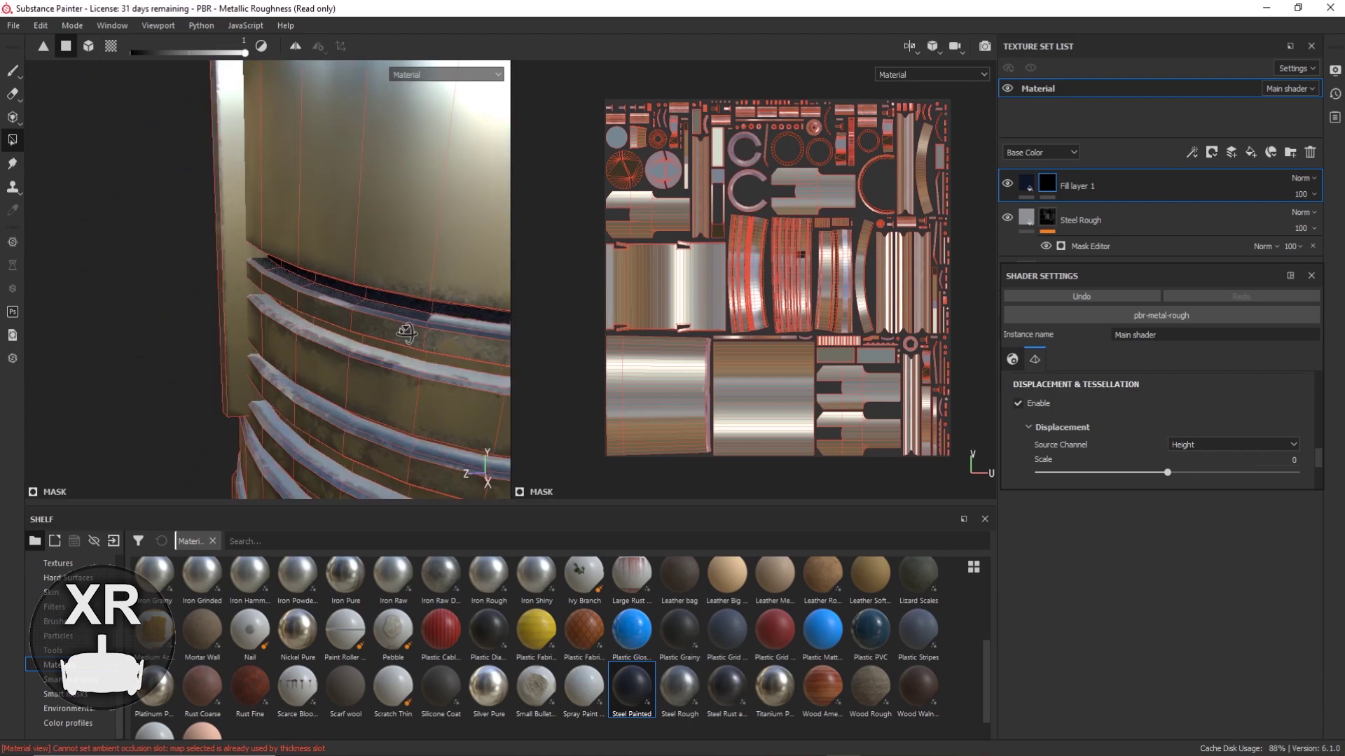
{"action": "scroll", "coordinate": [805, 309], "scroll_direction": "up", "scroll_amount": 5}
{"action": "scroll", "coordinate": [456, 279], "scroll_direction": "down", "scroll_amount": 3}
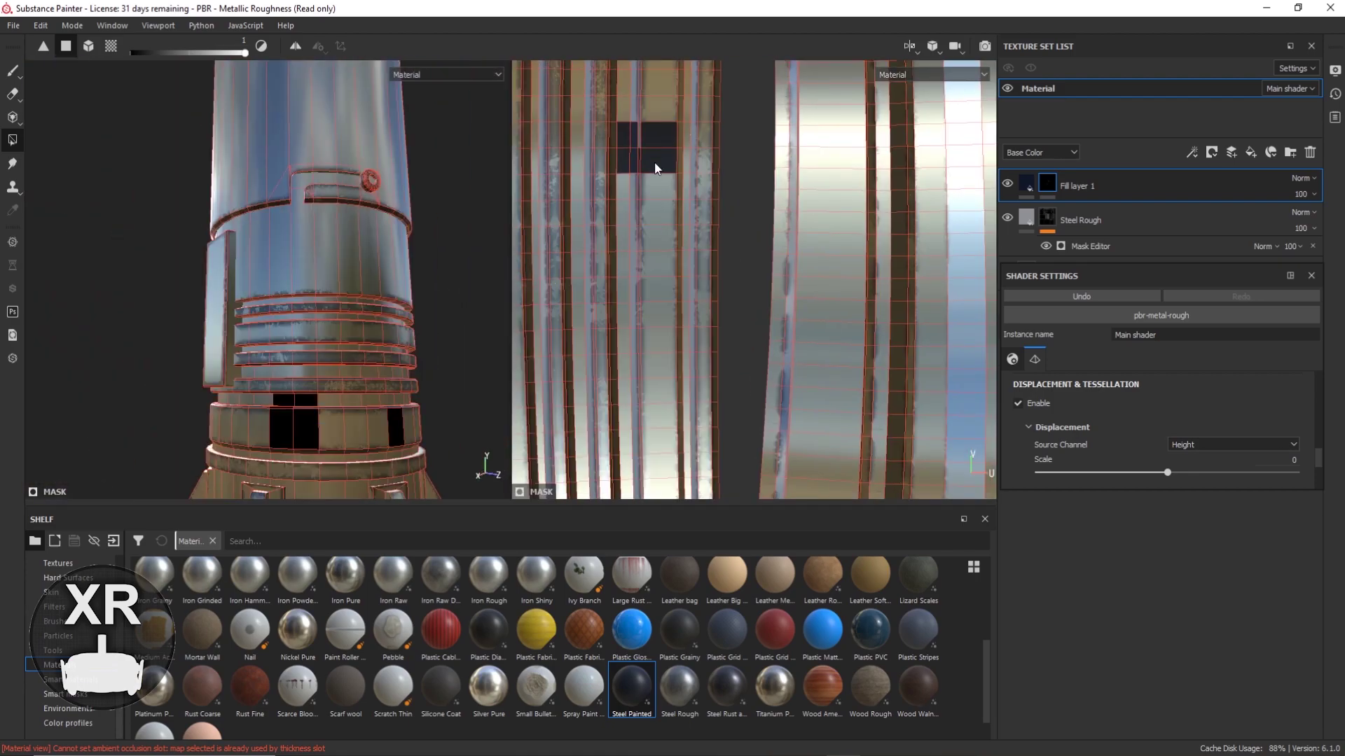
{"action": "scroll", "coordinate": [657, 168], "scroll_direction": "up", "scroll_amount": 3}
{"action": "scroll", "coordinate": [315, 280], "scroll_direction": "up", "scroll_amount": 3}
{"action": "left_click_drag", "start_coordinate": [617, 156], "coordinate": [645, 369]}
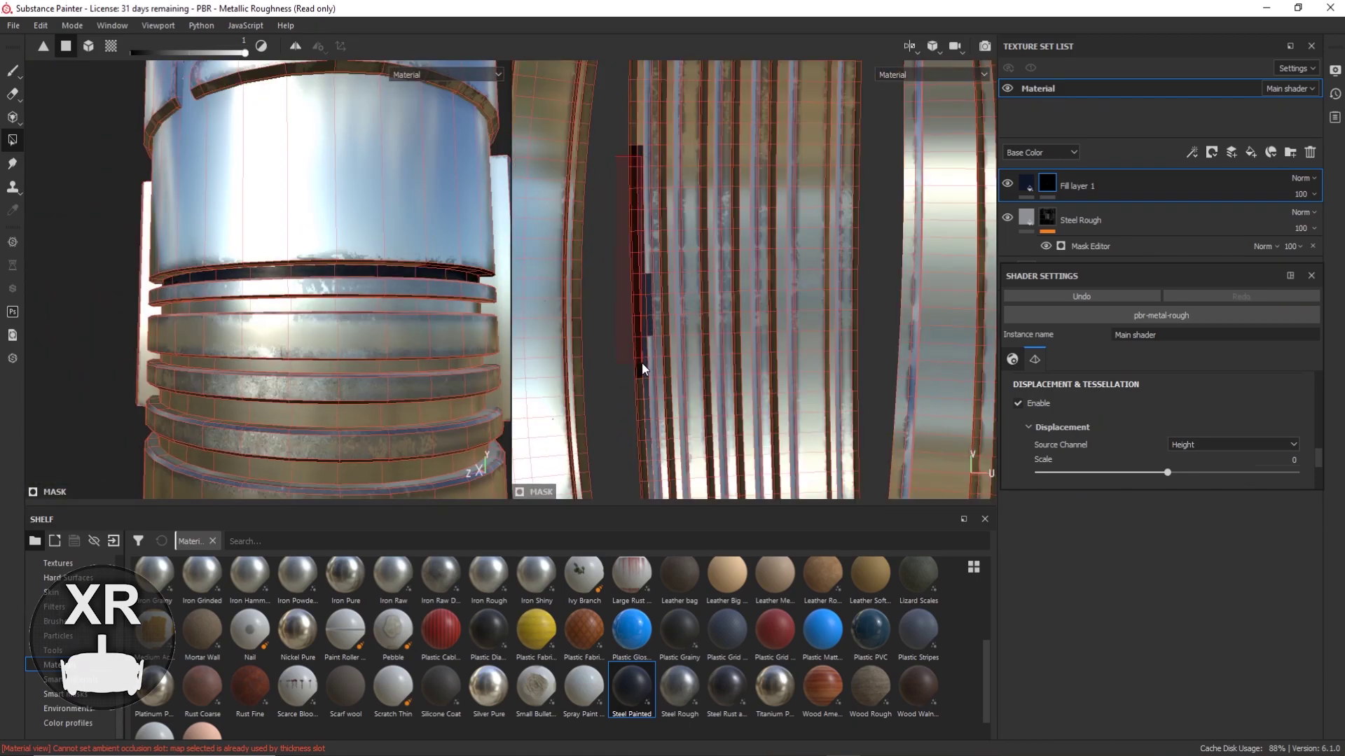
{"action": "left_click_drag", "start_coordinate": [512, 213], "coordinate": [806, 217]}
{"action": "left_click_drag", "start_coordinate": [490, 351], "coordinate": [175, 350], "text": "alt"}
{"action": "left_click_drag", "start_coordinate": [175, 350], "coordinate": [278, 354], "text": "alt"}
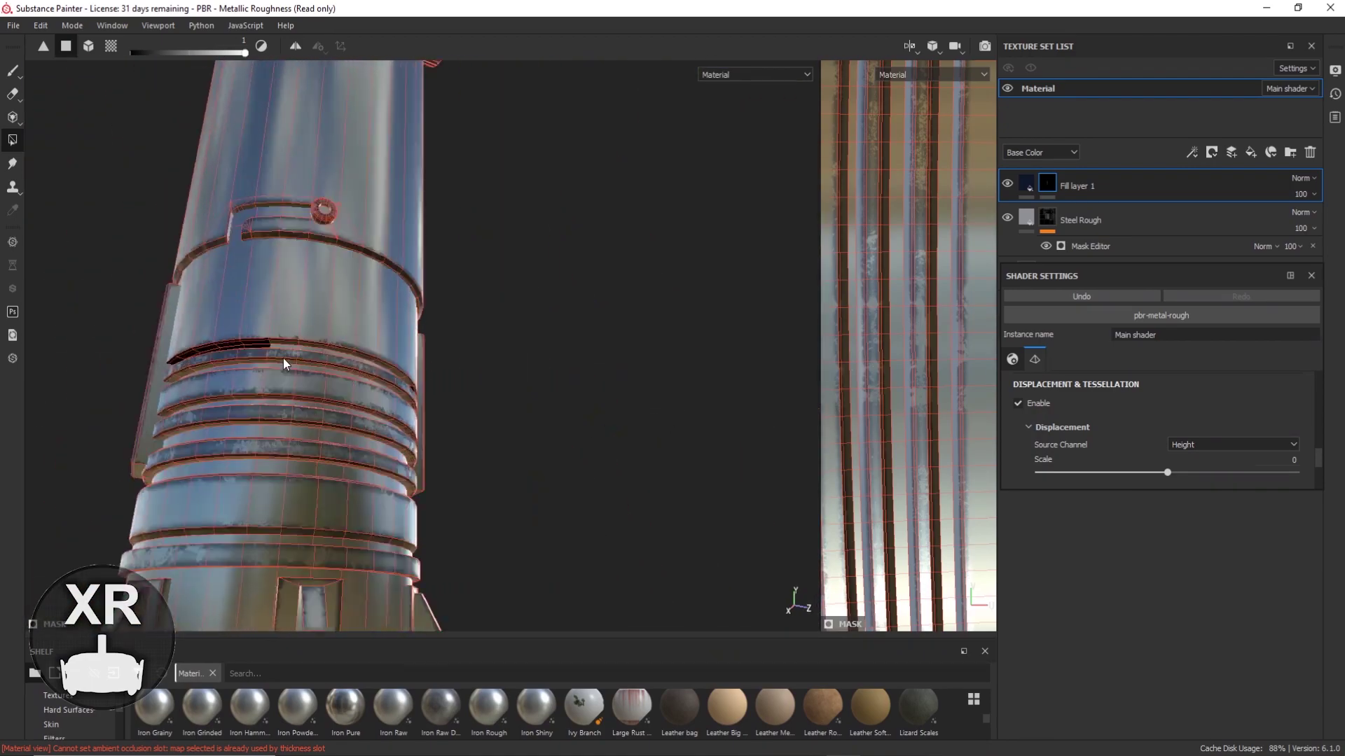
{"action": "scroll", "coordinate": [278, 355], "scroll_direction": "up", "scroll_amount": 3}
{"action": "mouse_move", "coordinate": [441, 379]}
{"action": "left_mouse_down", "text": "alt"}
{"action": "mouse_move", "coordinate": [513, 261]}
{"action": "mouse_move", "coordinate": [406, 393]}
{"action": "mouse_move", "coordinate": [666, 198]}
{"action": "mouse_move", "coordinate": [423, 222]}
{"action": "mouse_move", "coordinate": [615, 210]}
{"action": "mouse_move", "coordinate": [556, 226]}
{"action": "mouse_move", "coordinate": [561, 336]}
{"action": "mouse_move", "coordinate": [590, 326]}
{"action": "mouse_move", "coordinate": [586, 314]}
{"action": "mouse_move", "coordinate": [507, 329]}
{"action": "mouse_move", "coordinate": [532, 336]}
{"action": "left_mouse_up", "text": "alt"}
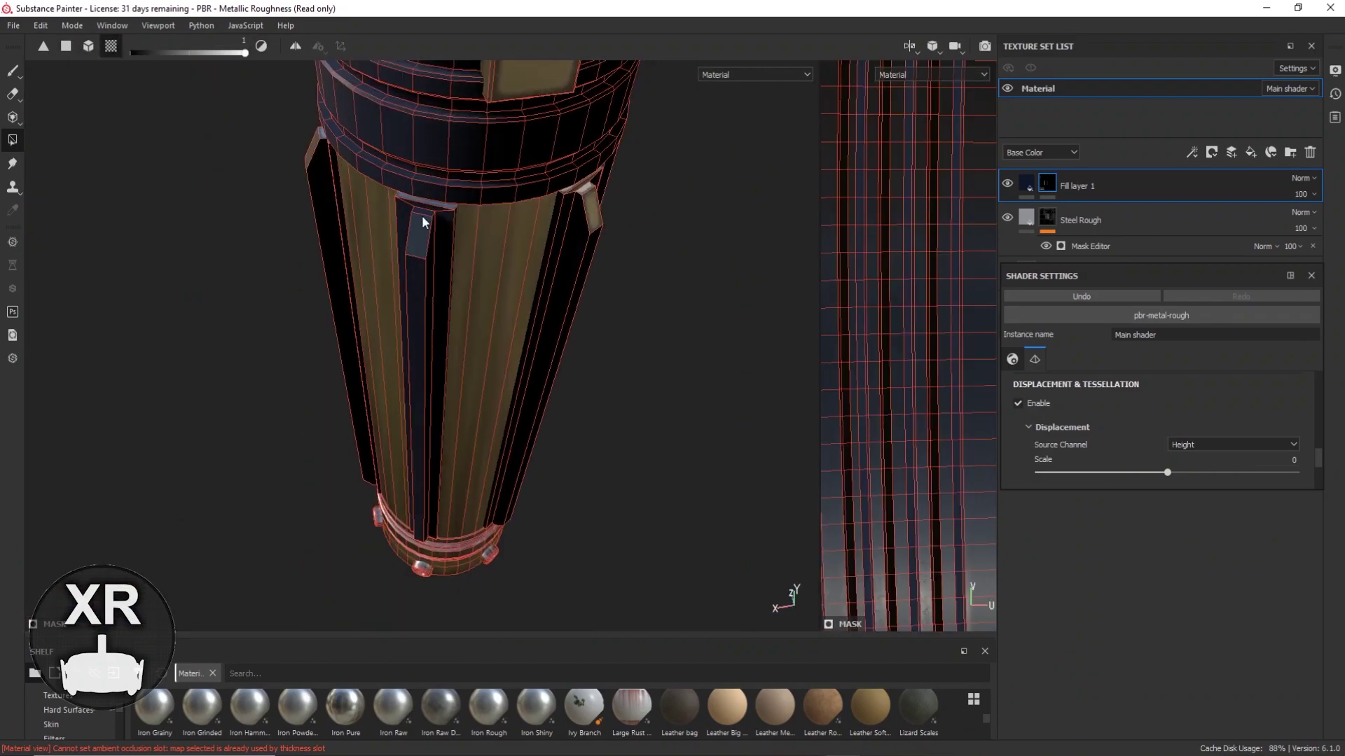
Swap the polygon fill colour to black and back, and check the mesh export options.
{"action": "key", "text": "x"}
{"action": "key", "text": "x"}
{"action": "key", "text": "ctrl+z"}
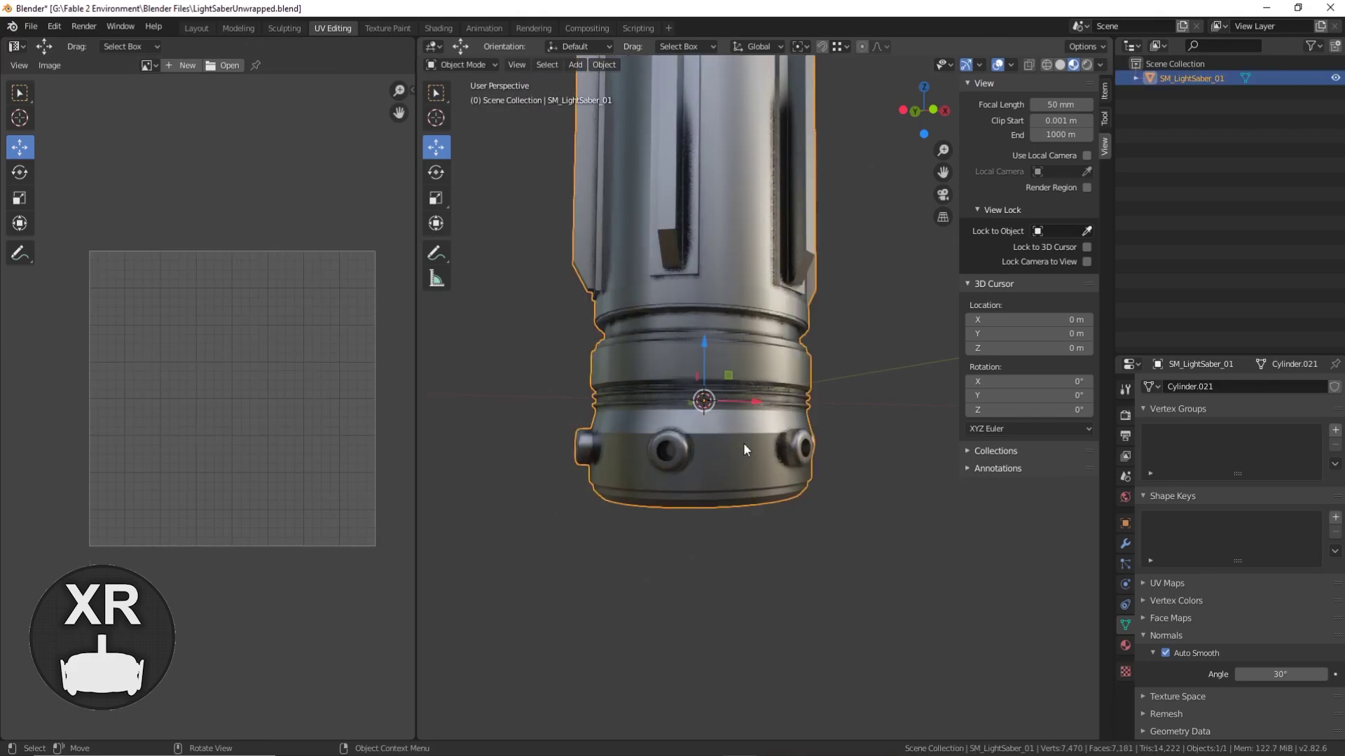
{"action": "left_click", "coordinate": [30, 25]}
{"action": "mouse_move", "coordinate": [84, 237]}
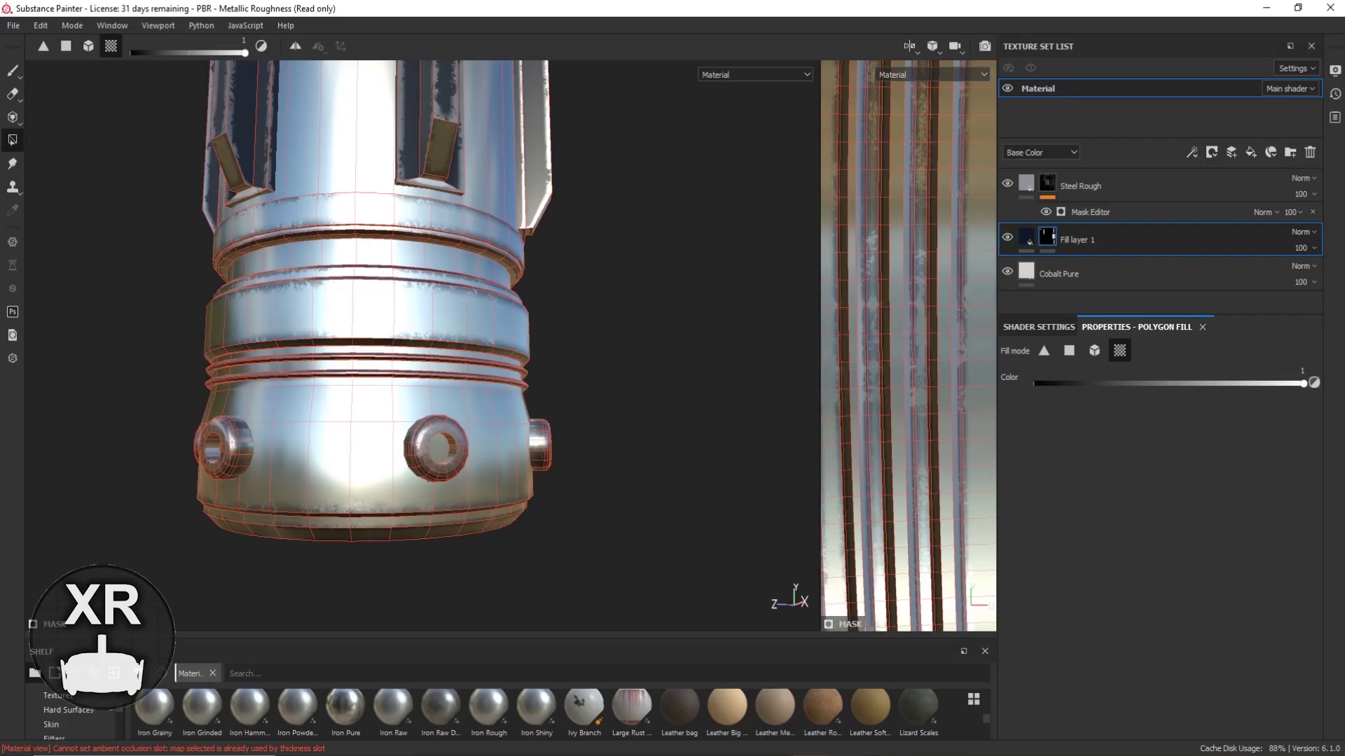
{"action": "mouse_move", "coordinate": [399, 353]}
{"action": "left_mouse_down", "text": "alt"}
{"action": "mouse_move", "coordinate": [495, 386]}
{"action": "mouse_move", "coordinate": [493, 309]}
{"action": "mouse_move", "coordinate": [633, 321]}
{"action": "mouse_move", "coordinate": [561, 205]}
{"action": "left_mouse_up", "text": "alt"}
Switch the polygon fill to single-polygon mode and orbit to the finned cylinder's underside.
{"action": "left_click", "coordinate": [12, 70]}
{"action": "left_click", "coordinate": [12, 140]}
{"action": "mouse_move", "coordinate": [628, 465]}
{"action": "left_mouse_down", "text": "alt"}
{"action": "mouse_move", "coordinate": [491, 316]}
{"action": "mouse_move", "coordinate": [333, 203]}
{"action": "mouse_move", "coordinate": [578, 313]}
{"action": "mouse_move", "coordinate": [412, 336]}
{"action": "mouse_move", "coordinate": [474, 355]}
{"action": "mouse_move", "coordinate": [177, 329]}
{"action": "left_mouse_up", "text": "alt"}
{"action": "left_click_drag", "start_coordinate": [312, 250], "coordinate": [581, 294], "text": "alt"}
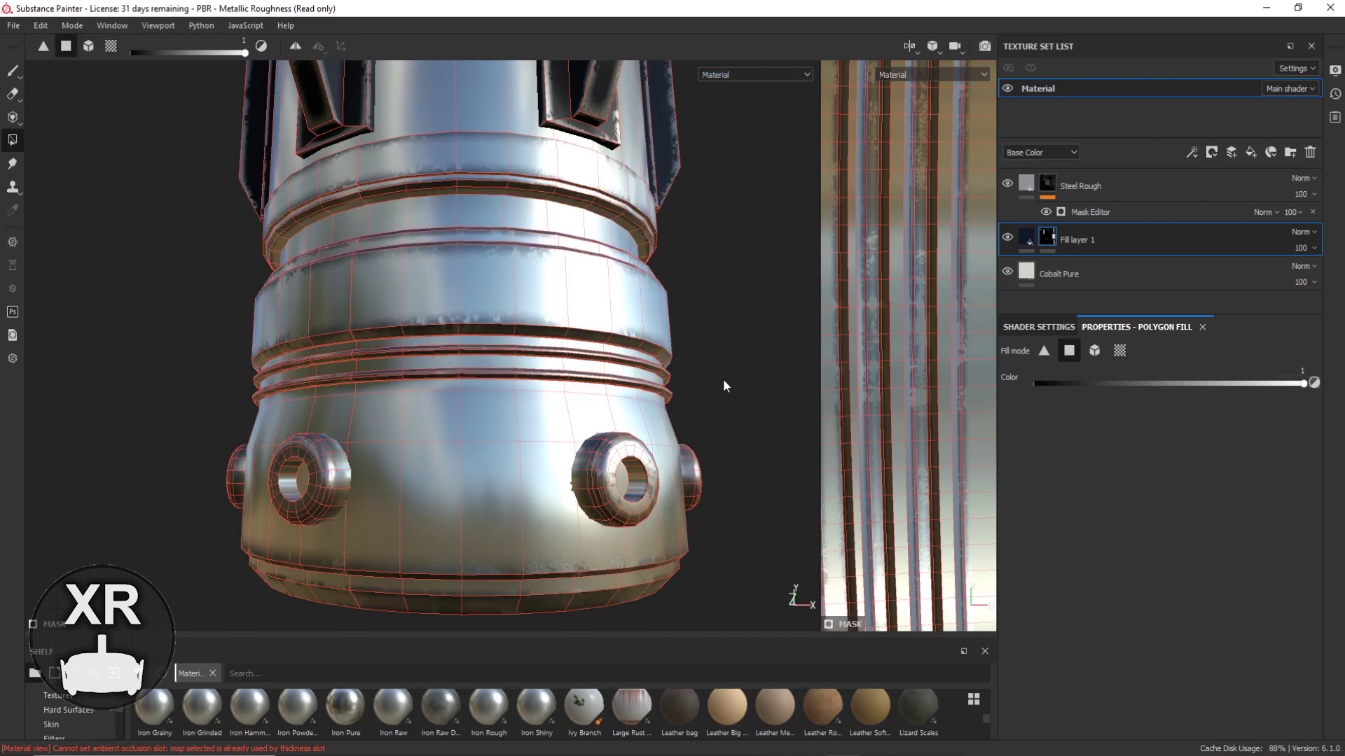
Fill rows of quads along the lower ring black in Fill layer 1's mask.
{"action": "left_click_drag", "start_coordinate": [724, 386], "coordinate": [553, 367], "text": "alt"}
{"action": "mouse_move", "coordinate": [553, 367]}
{"action": "left_mouse_down"}
{"action": "mouse_move", "coordinate": [339, 375]}
{"action": "mouse_move", "coordinate": [715, 393]}
{"action": "mouse_move", "coordinate": [595, 386]}
{"action": "left_mouse_up"}
{"action": "left_click_drag", "start_coordinate": [595, 385], "coordinate": [360, 388]}
{"action": "left_click_drag", "start_coordinate": [558, 371], "coordinate": [673, 365], "text": "alt"}
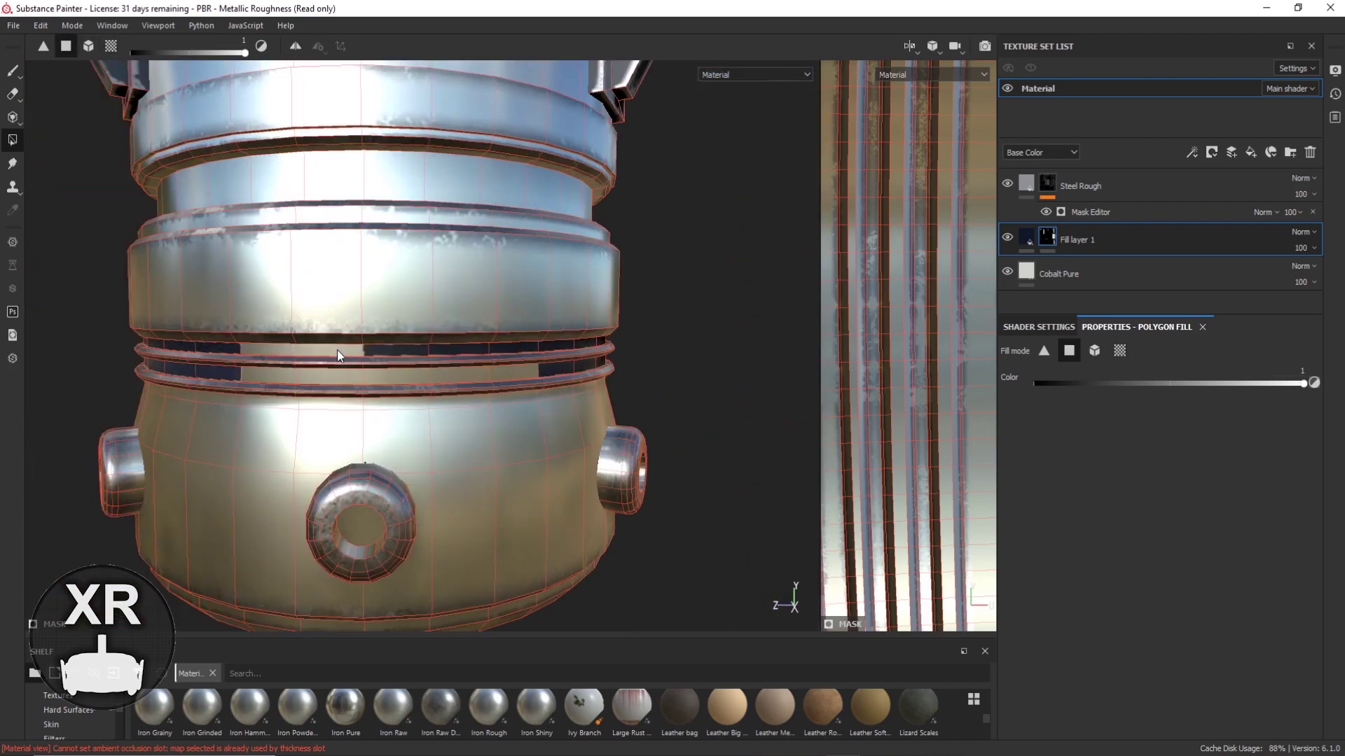
{"action": "key", "text": "1"}
{"action": "scroll", "coordinate": [476, 280], "scroll_direction": "down", "scroll_amount": 6}
{"action": "key", "text": "4"}
{"action": "scroll", "coordinate": [474, 276], "scroll_direction": "up", "scroll_amount": 8}
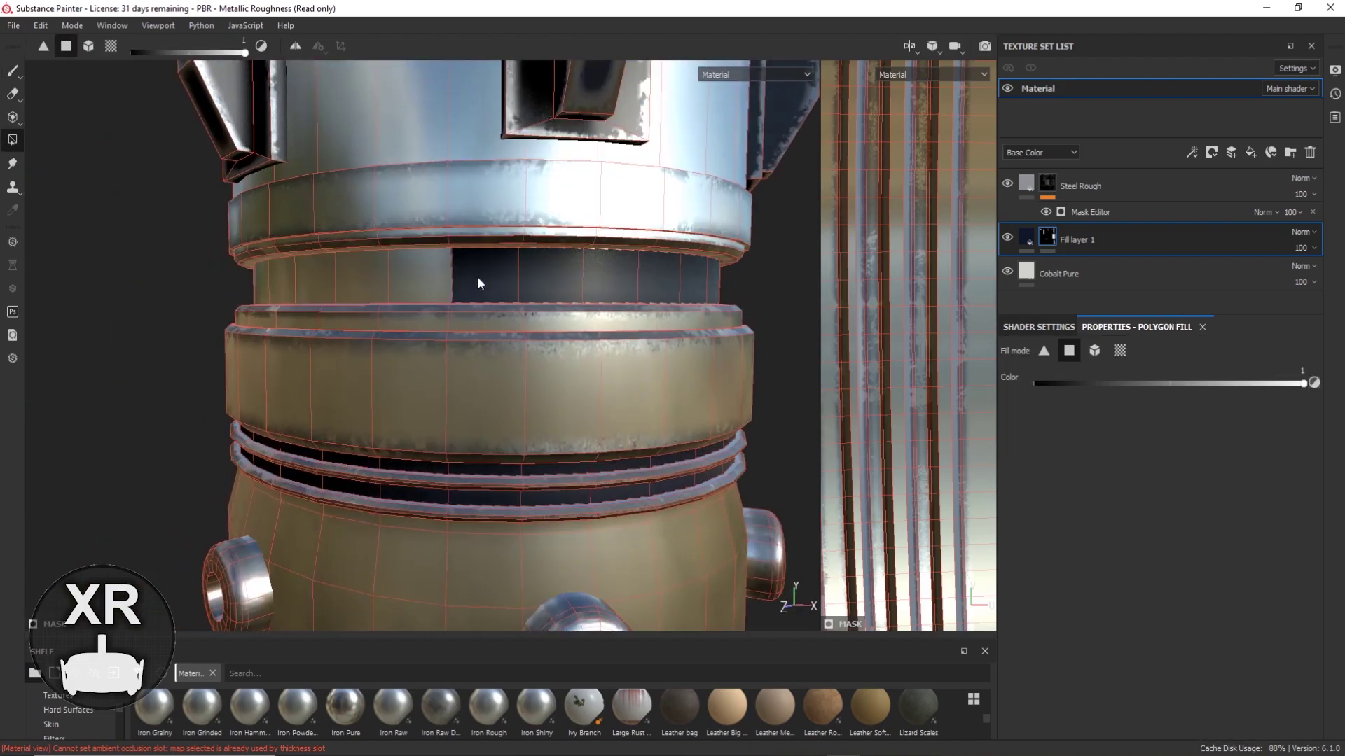
{"action": "scroll", "coordinate": [587, 305], "scroll_direction": "down", "scroll_amount": 8}
{"action": "key", "text": "1"}
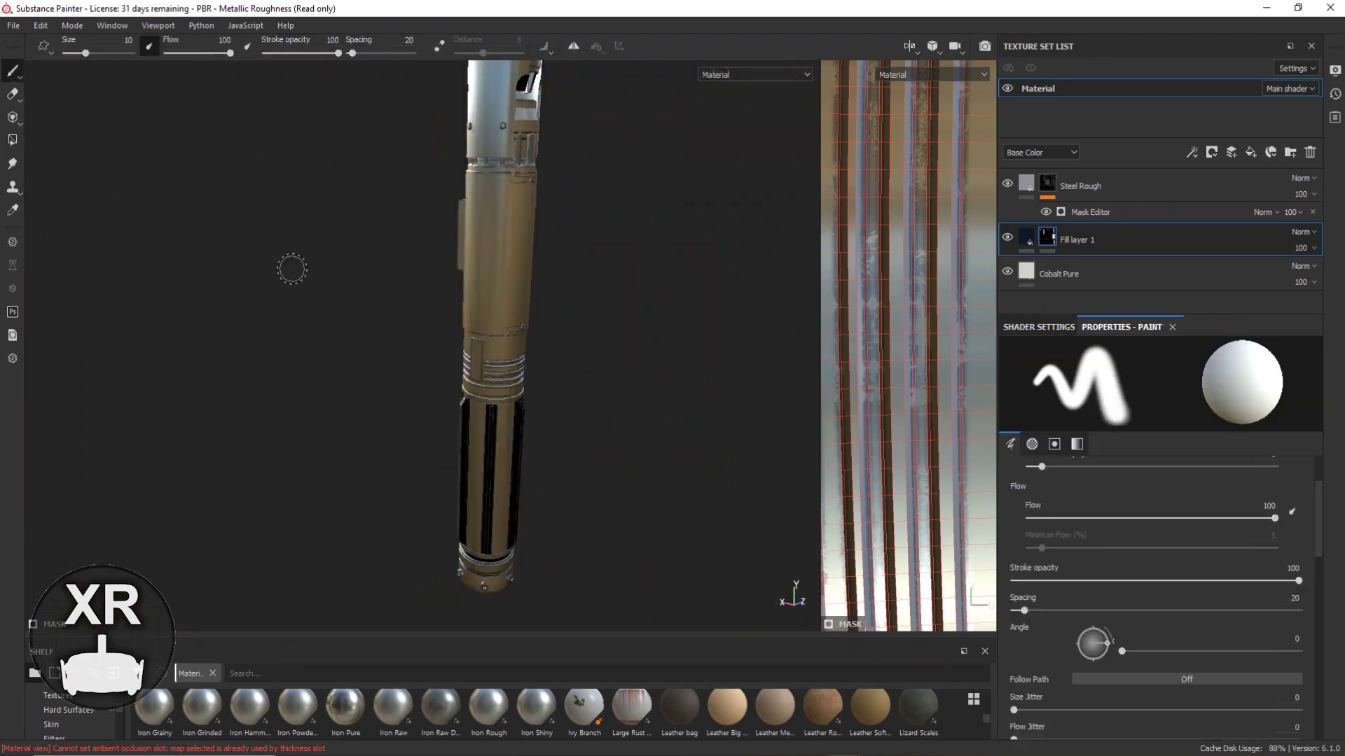
{"action": "scroll", "coordinate": [420, 421], "scroll_direction": "up", "scroll_amount": 5}
Delete Steel Rough's mask generator and return to Fill layer 1 with polygon fill.
{"action": "left_click", "coordinate": [1120, 212]}
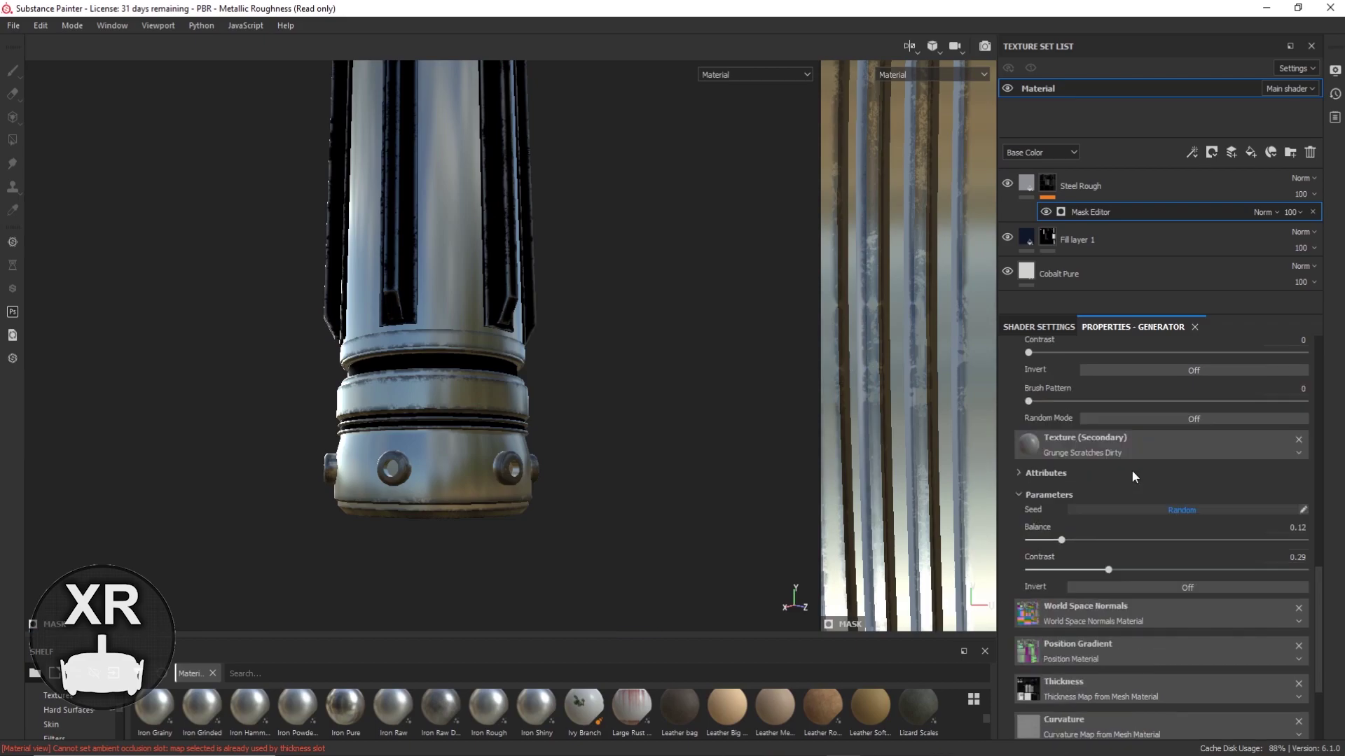
{"action": "scroll", "coordinate": [1132, 470], "scroll_direction": "up", "scroll_amount": 8}
{"action": "key", "text": "Delete"}
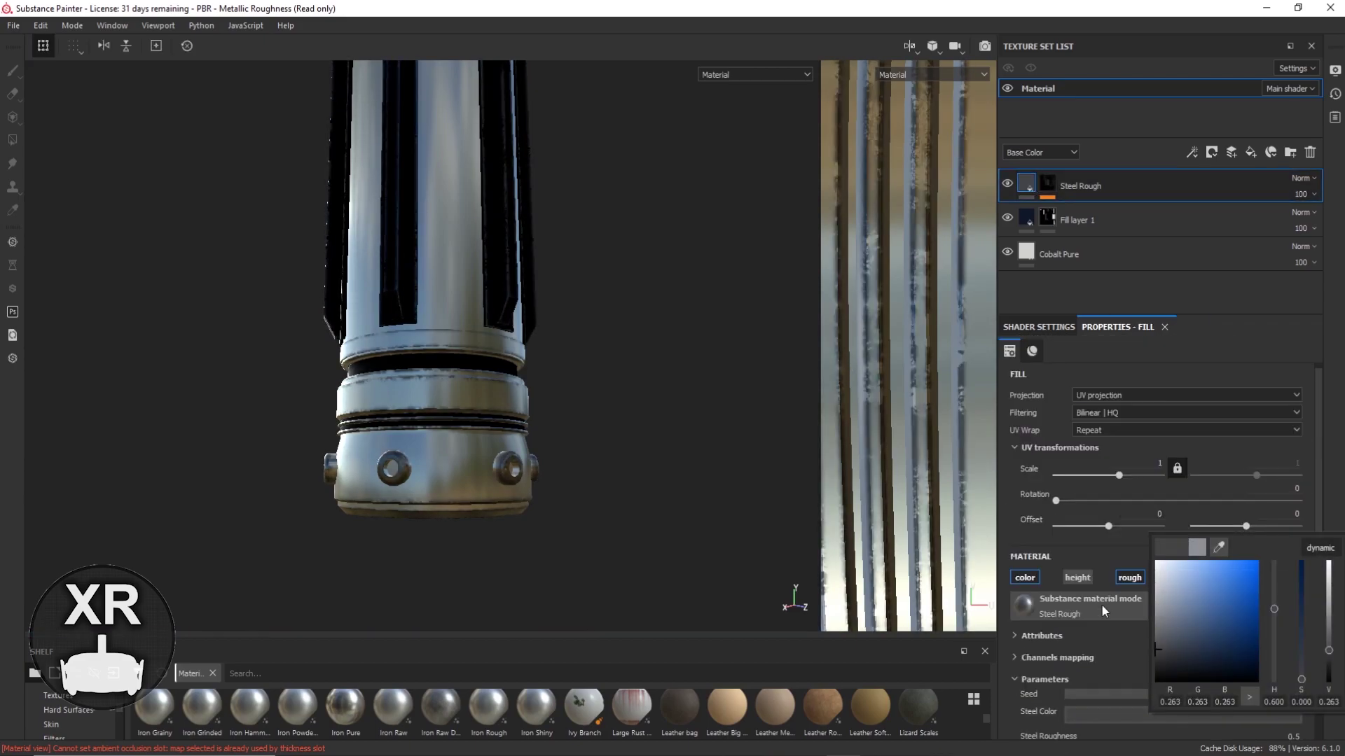
{"action": "scroll", "coordinate": [587, 336], "scroll_direction": "down", "scroll_amount": 3}
{"action": "scroll", "coordinate": [587, 336], "scroll_direction": "up", "scroll_amount": 5}
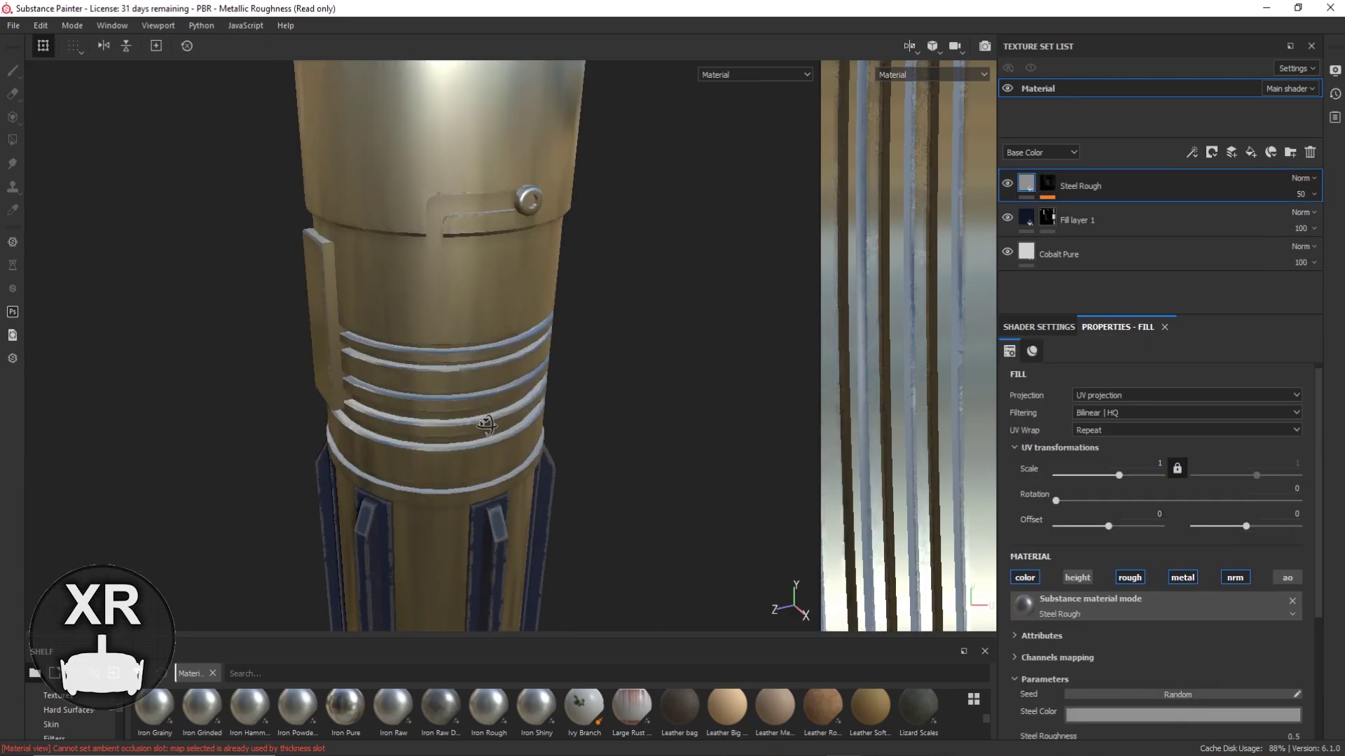
{"action": "left_click", "coordinate": [1048, 219]}
{"action": "key", "text": "4"}
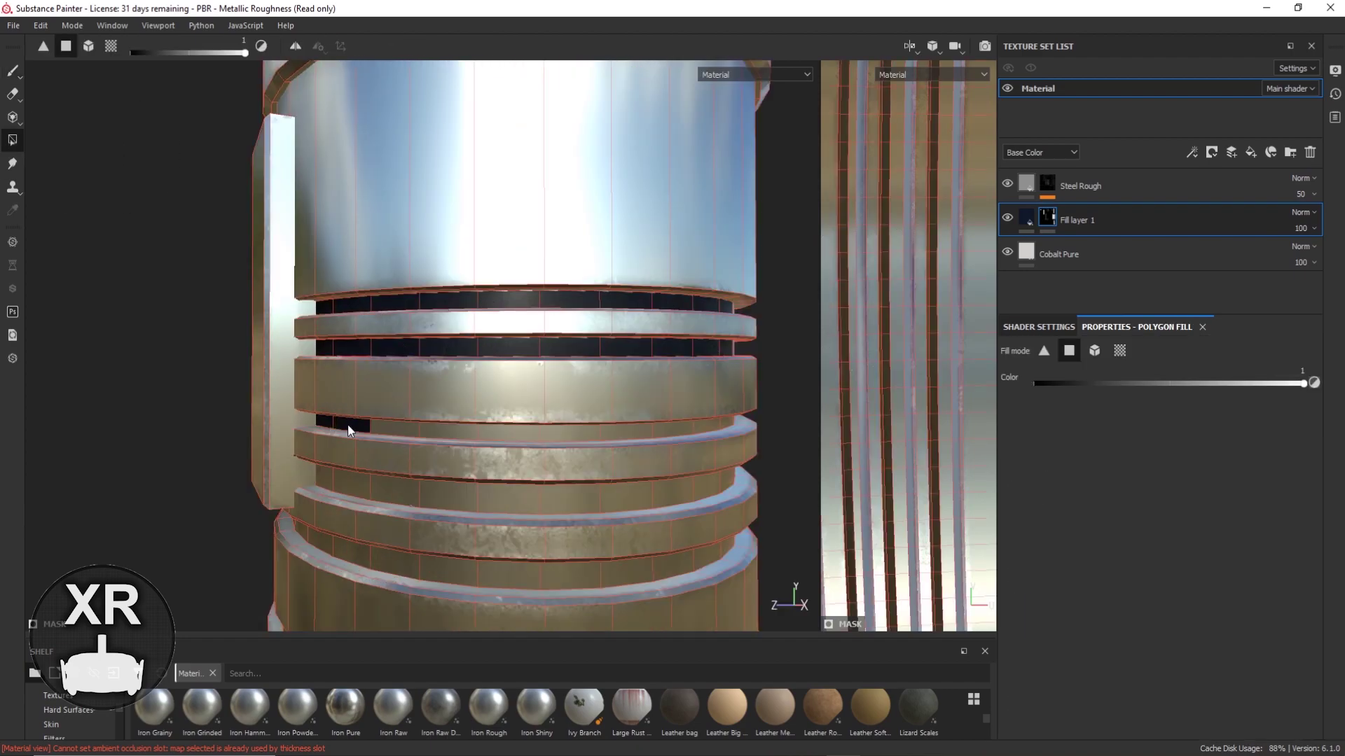
Review the ring islands in the UV view and save the project as LightSaber.
{"action": "left_click_drag", "start_coordinate": [671, 570], "coordinate": [606, 468], "text": "alt"}
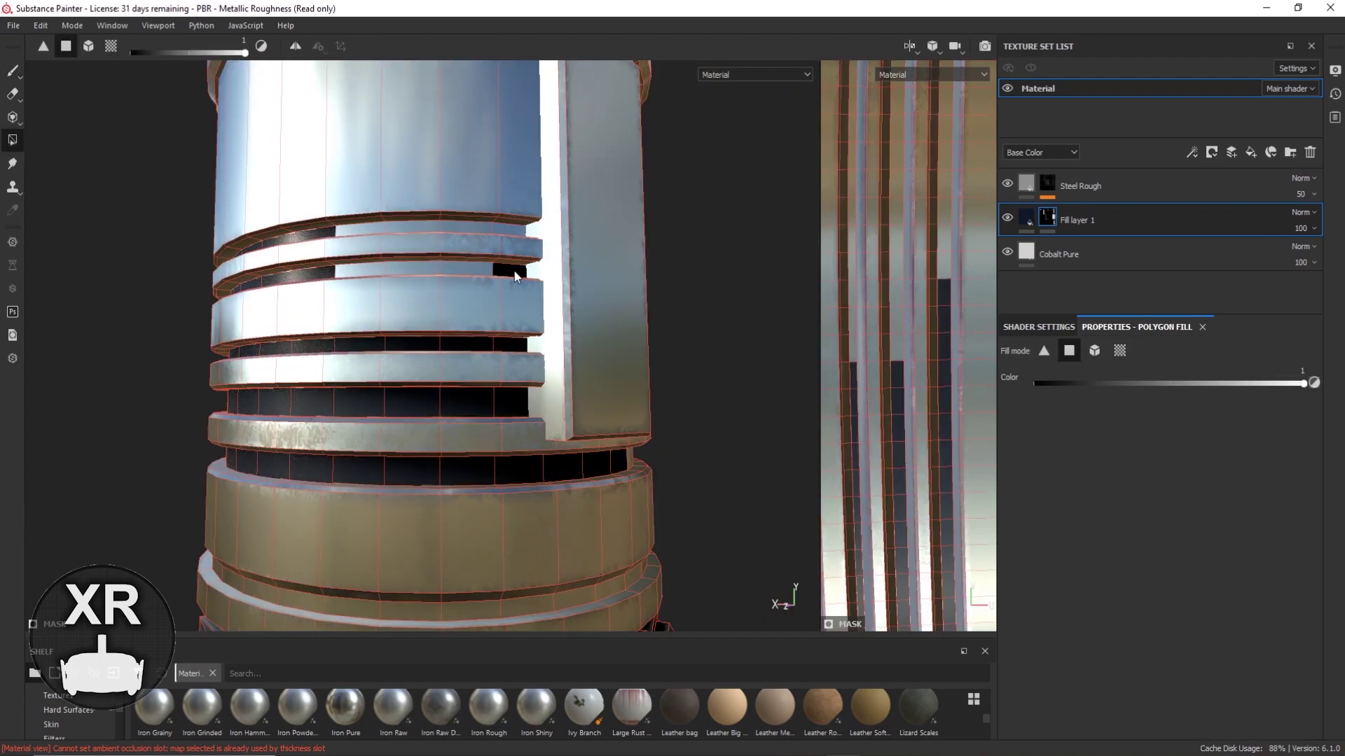
{"action": "scroll", "coordinate": [885, 288], "scroll_direction": "down", "scroll_amount": 3}
{"action": "left_click_drag", "start_coordinate": [819, 287], "coordinate": [573, 280]}
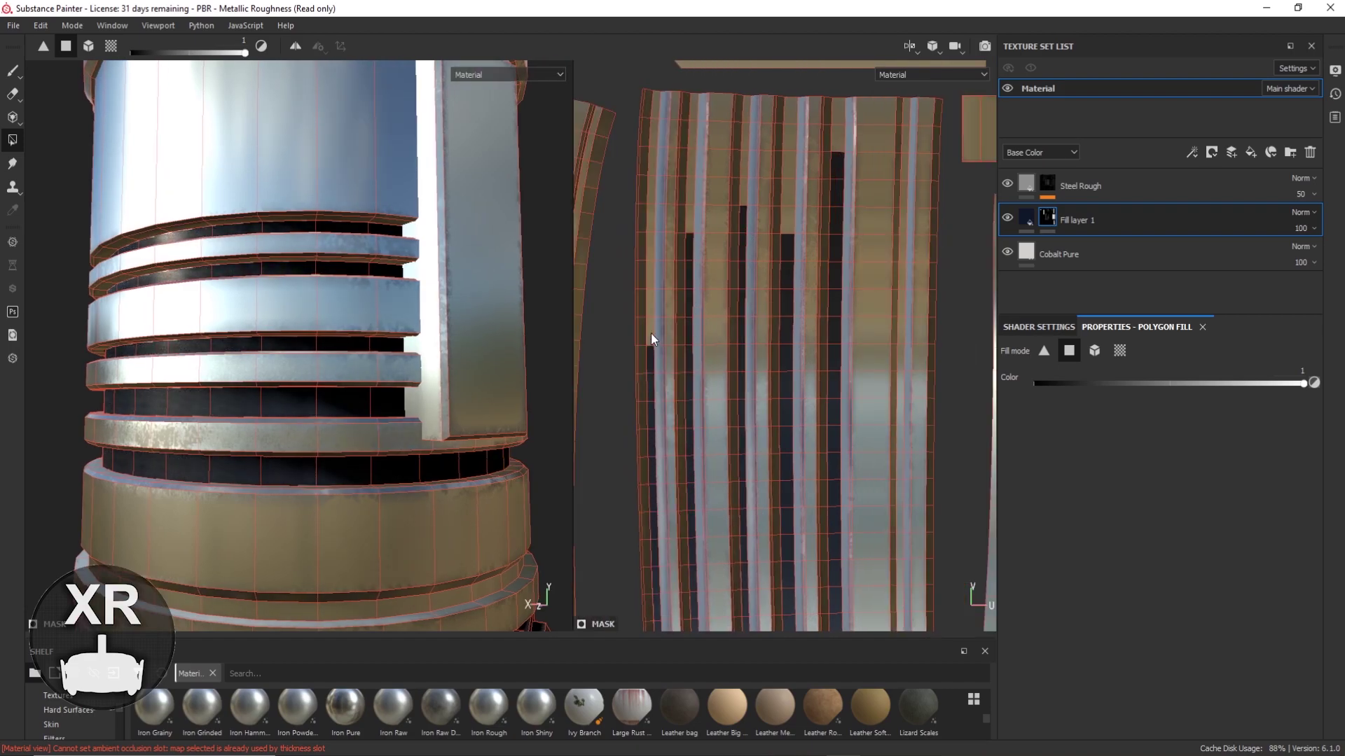
{"action": "middle_click_drag", "start_coordinate": [784, 137], "coordinate": [749, 358]}
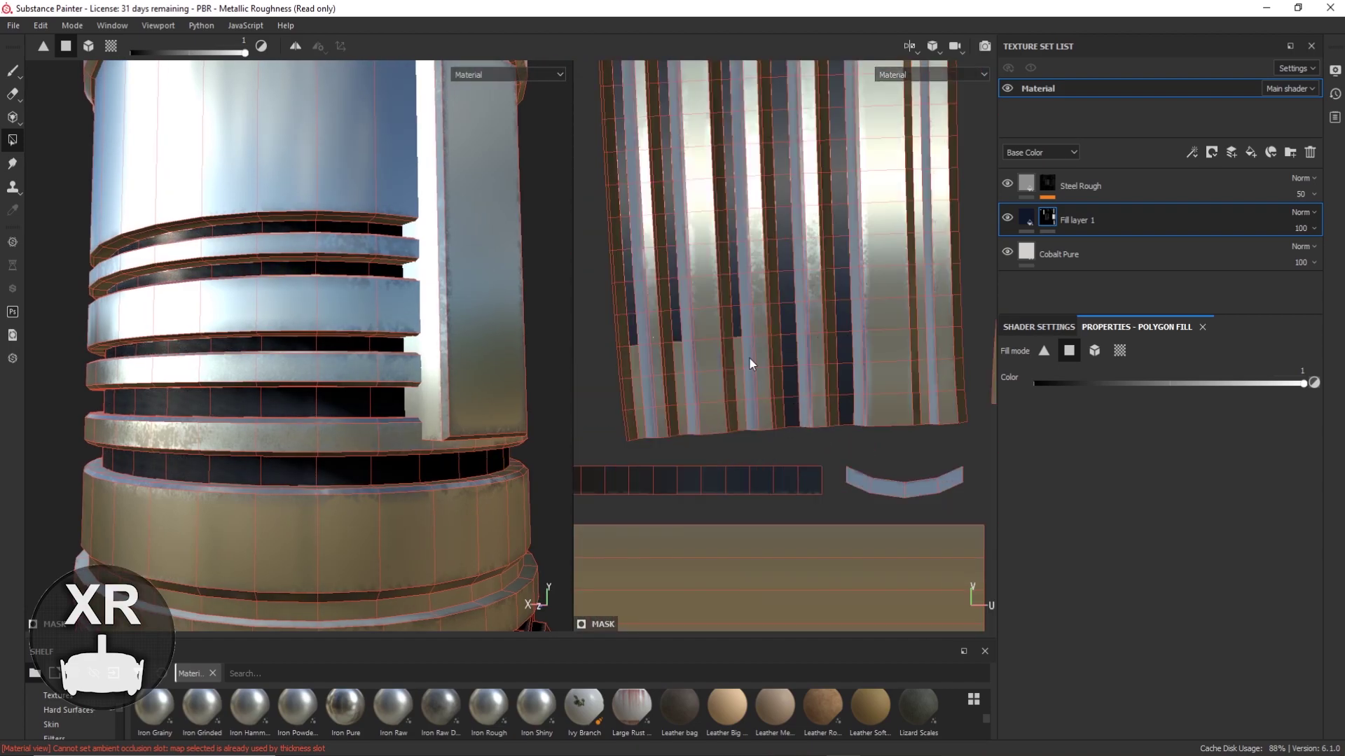
{"action": "scroll", "coordinate": [728, 399], "scroll_direction": "up", "scroll_amount": 3}
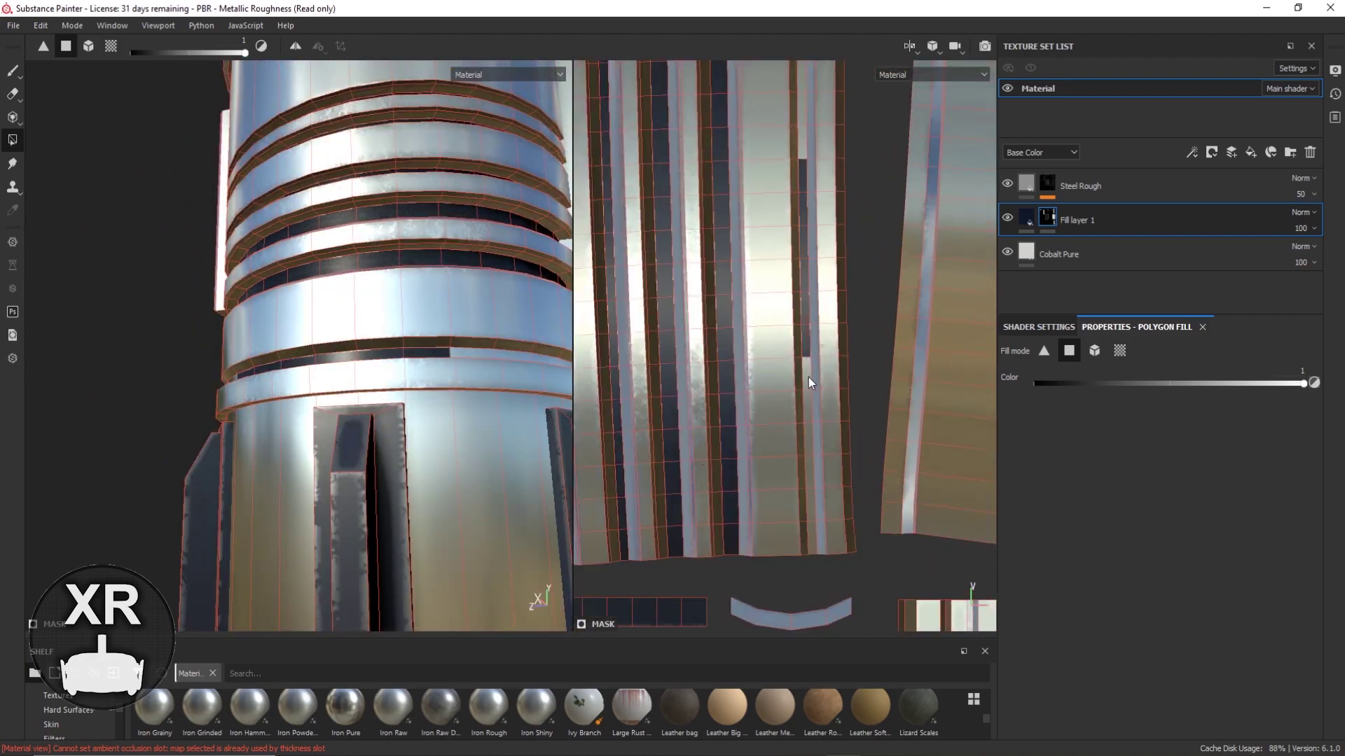
{"action": "scroll", "coordinate": [714, 303], "scroll_direction": "down", "scroll_amount": 5}
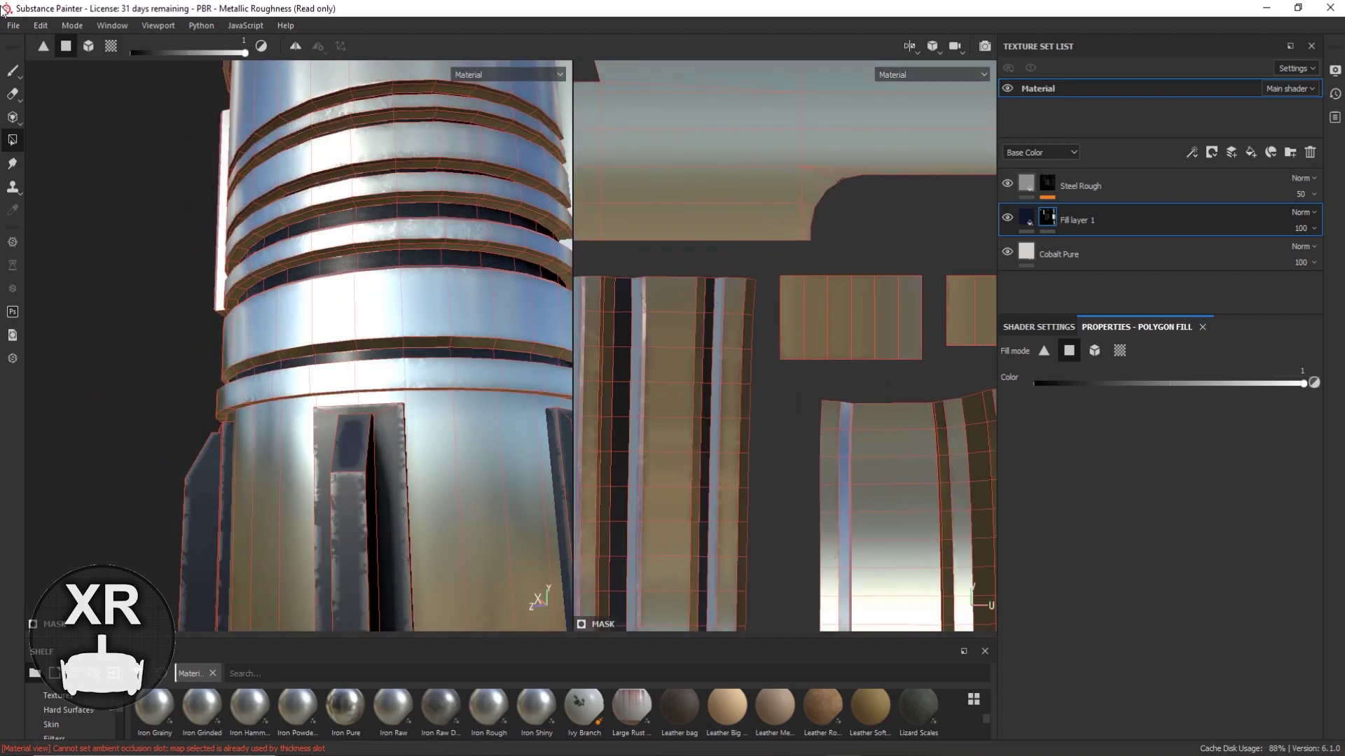
{"action": "key", "text": "ctrl+s"}
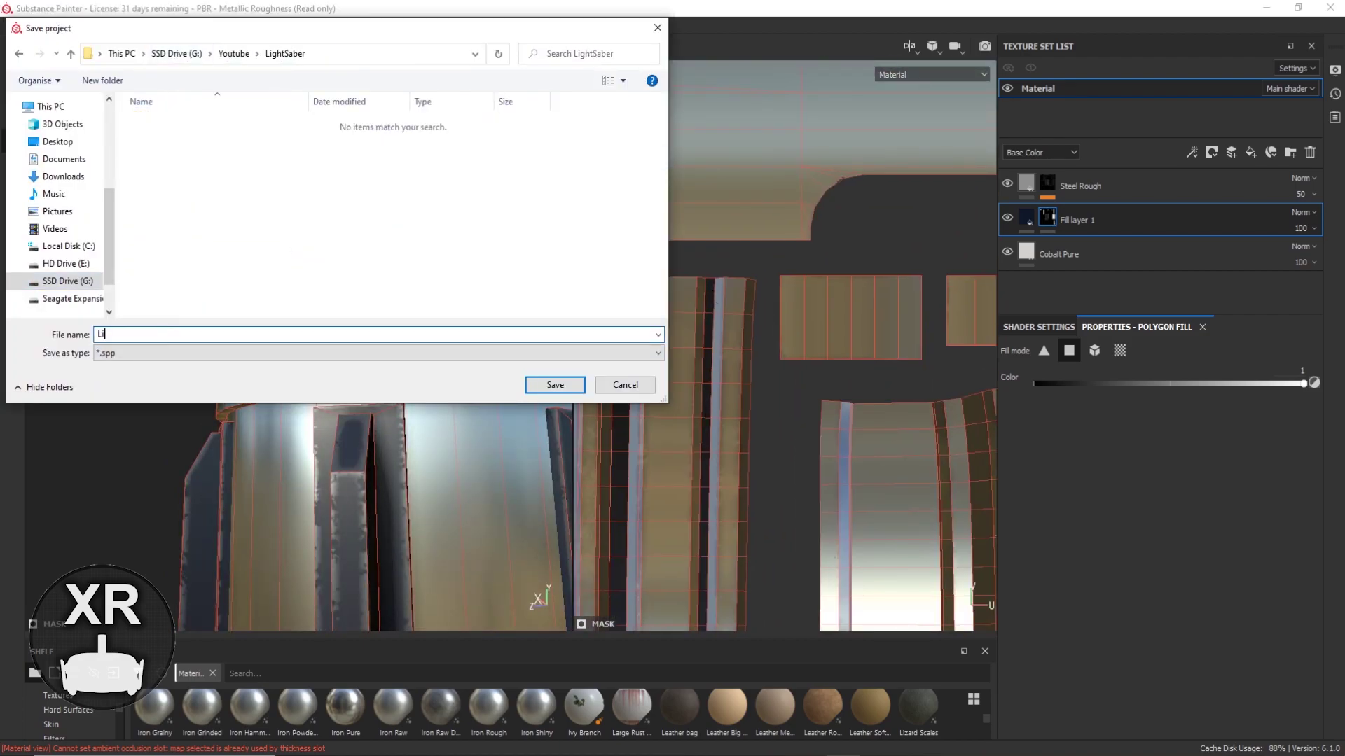
{"action": "key", "text": "Return"}
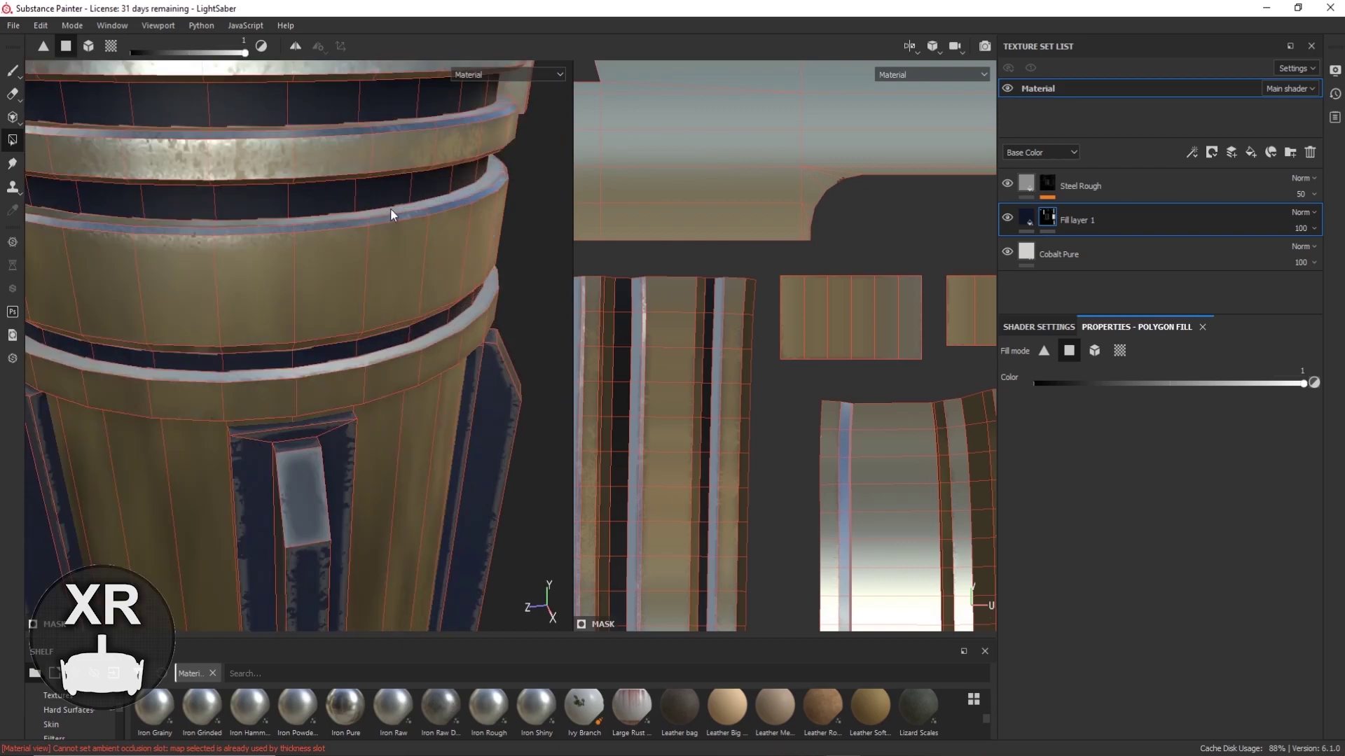
Orbit around the handle to inspect the rings and switch plate.
{"action": "left_click_drag", "start_coordinate": [272, 227], "coordinate": [347, 349], "text": "alt"}
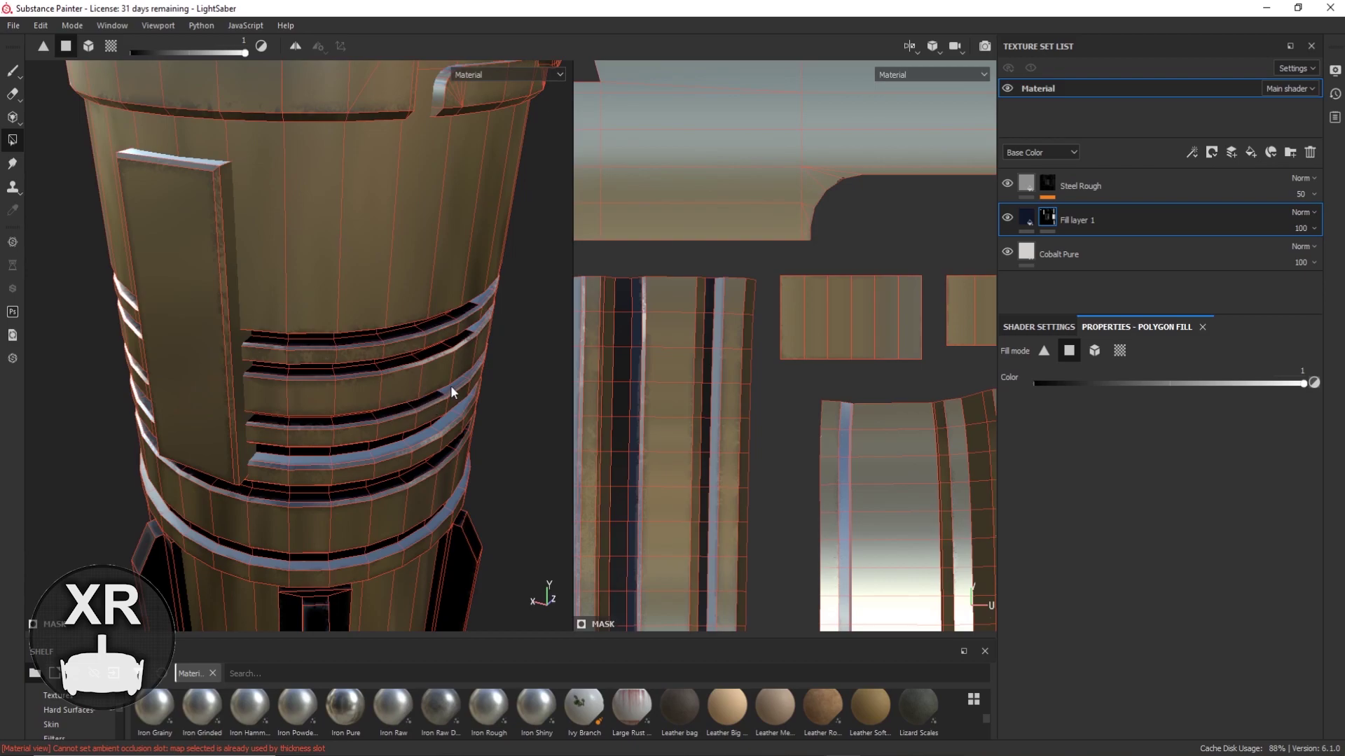
{"action": "left_click_drag", "start_coordinate": [452, 393], "coordinate": [264, 430], "text": "alt"}
{"action": "left_click_drag", "start_coordinate": [278, 315], "coordinate": [383, 276], "text": "alt"}
{"action": "left_click_drag", "start_coordinate": [413, 433], "coordinate": [403, 298], "text": "alt"}
{"action": "left_click_drag", "start_coordinate": [378, 215], "coordinate": [335, 239], "text": "alt"}
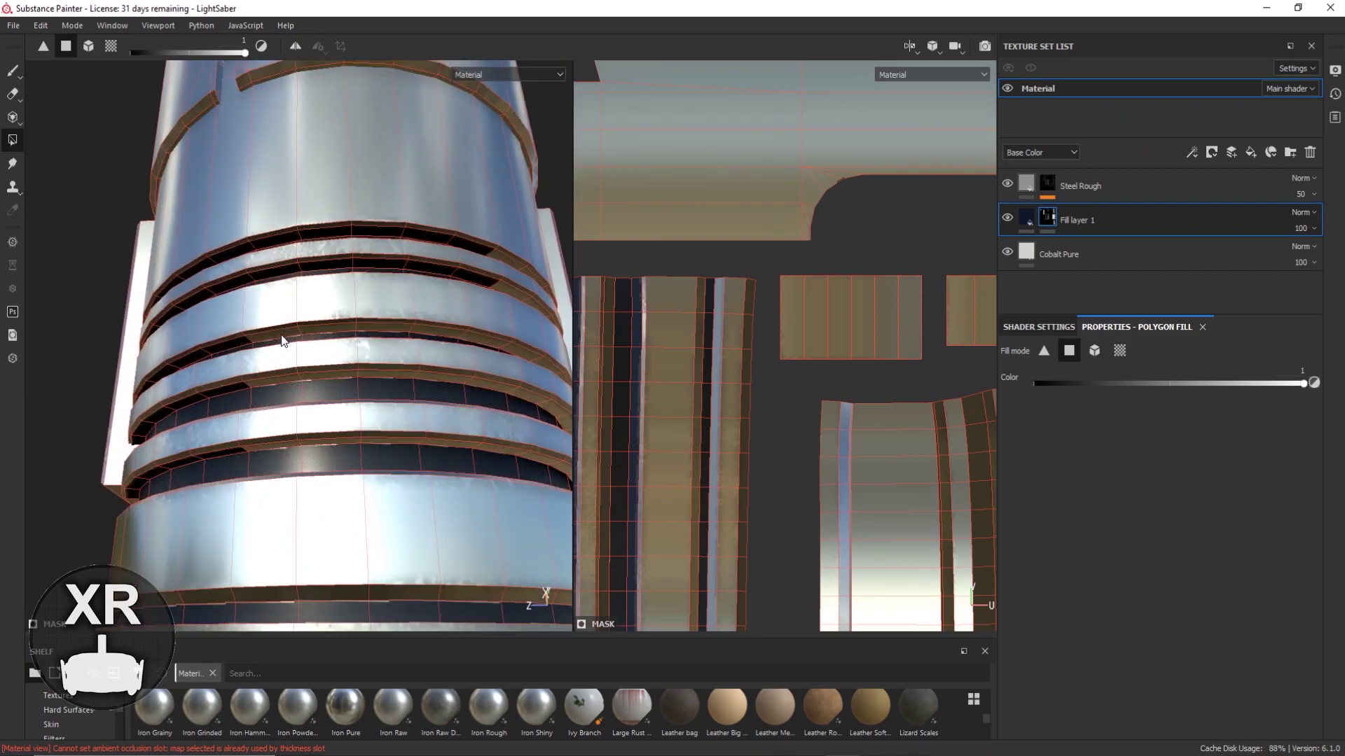
{"action": "left_click_drag", "start_coordinate": [488, 454], "coordinate": [446, 341], "text": "alt"}
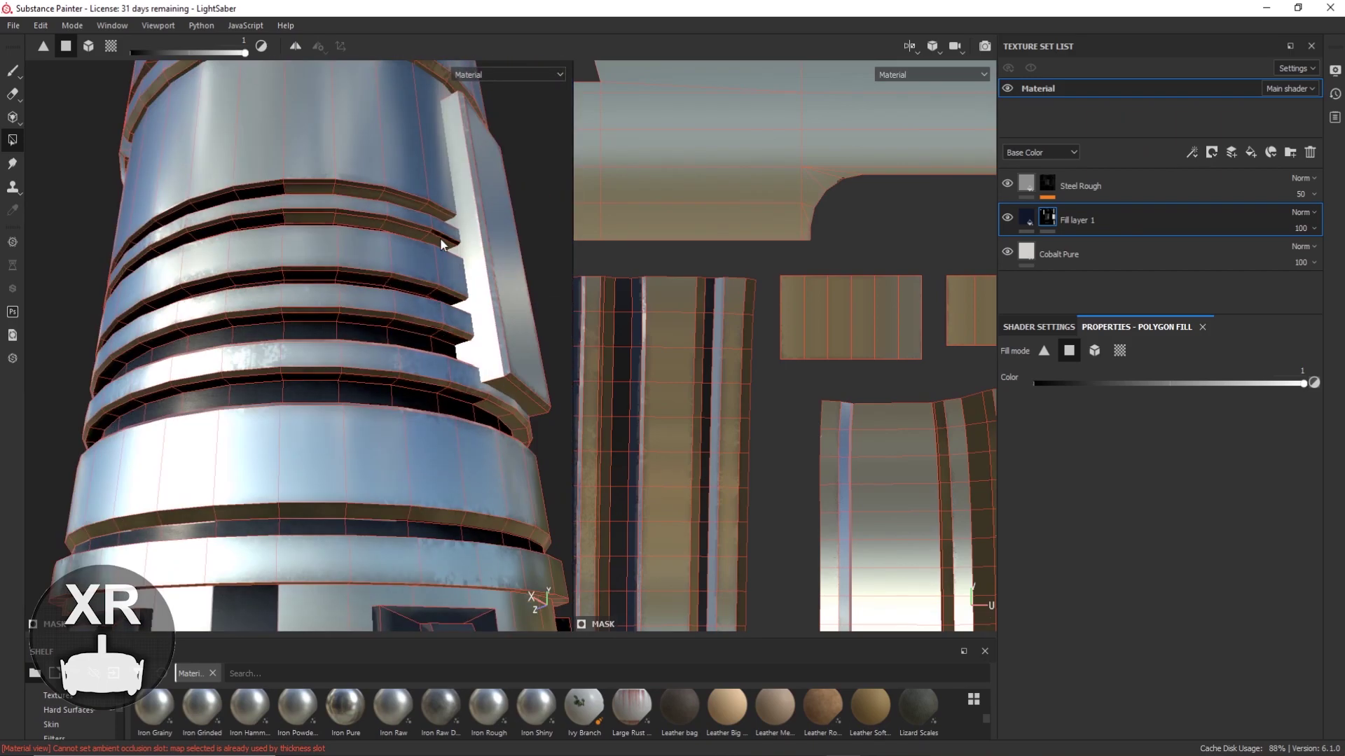
{"action": "left_click_drag", "start_coordinate": [442, 245], "coordinate": [327, 263], "text": "alt"}
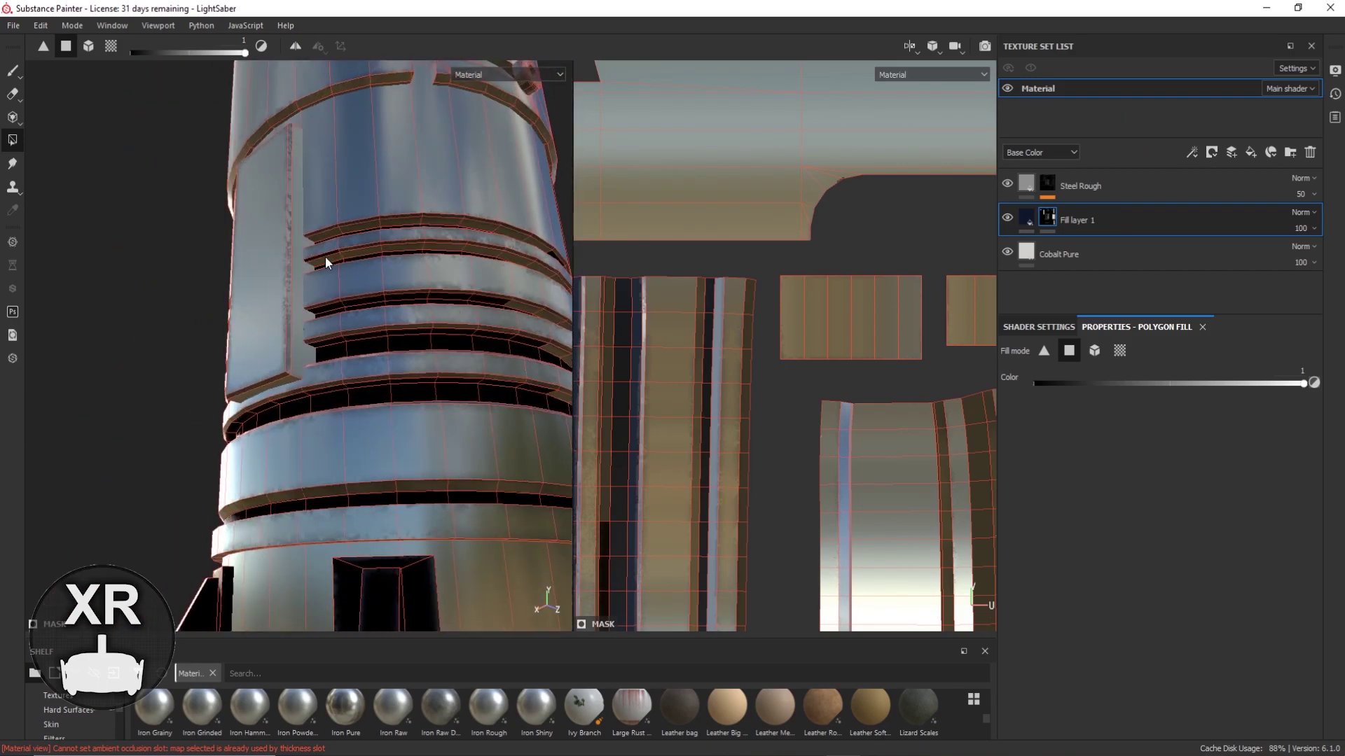
{"action": "scroll", "coordinate": [365, 227], "scroll_direction": "up", "scroll_amount": 5}
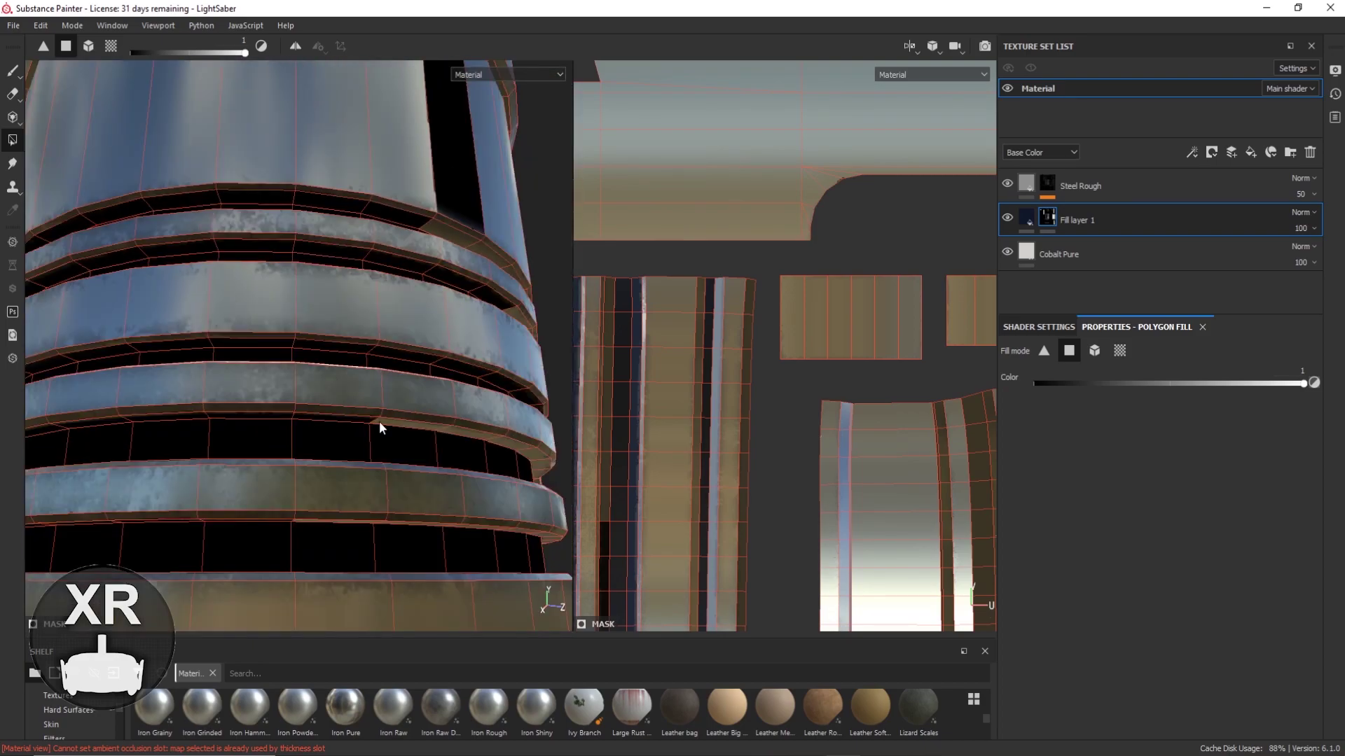
{"action": "middle_click_drag", "start_coordinate": [380, 428], "coordinate": [357, 347], "text": "alt"}
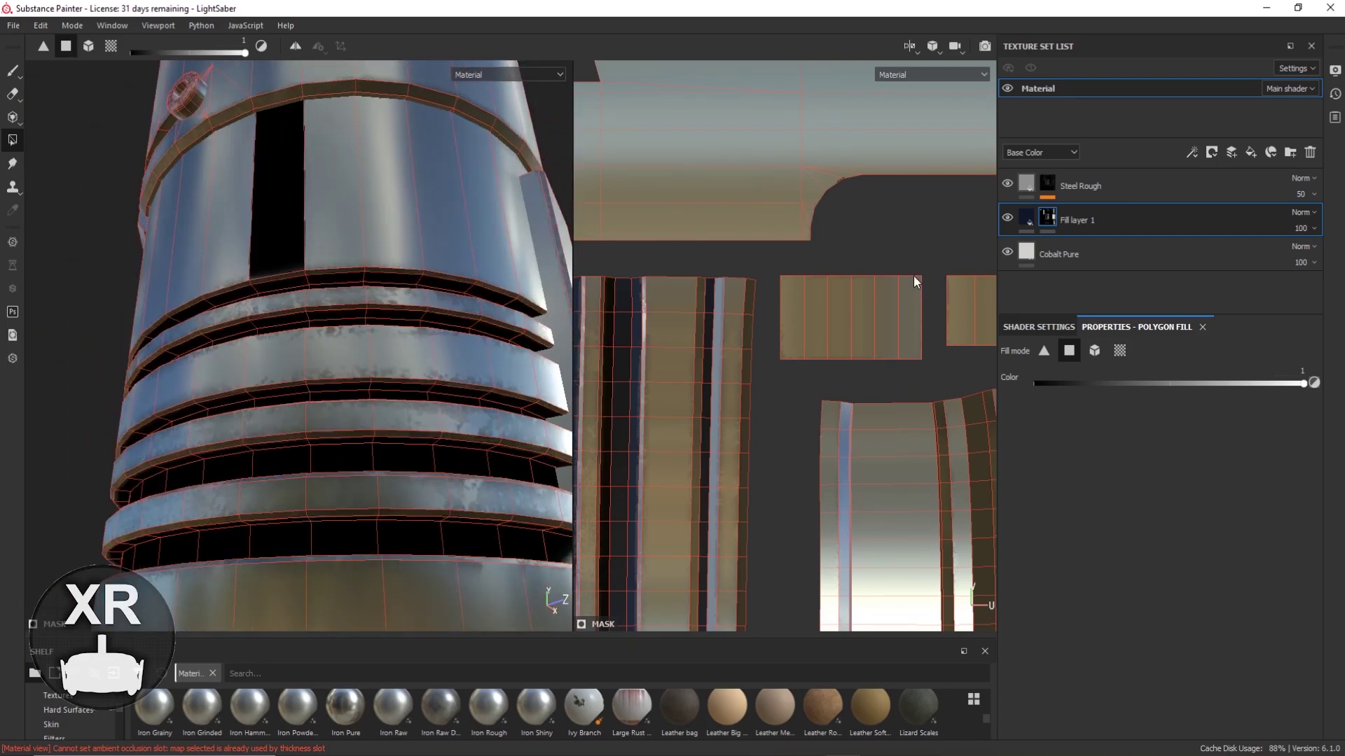
Add a generator to Steel Rough's mask and raise its curvature to 0.5.
{"action": "key", "text": "f"}
{"action": "key", "text": "1"}
{"action": "left_click", "coordinate": [1049, 185]}
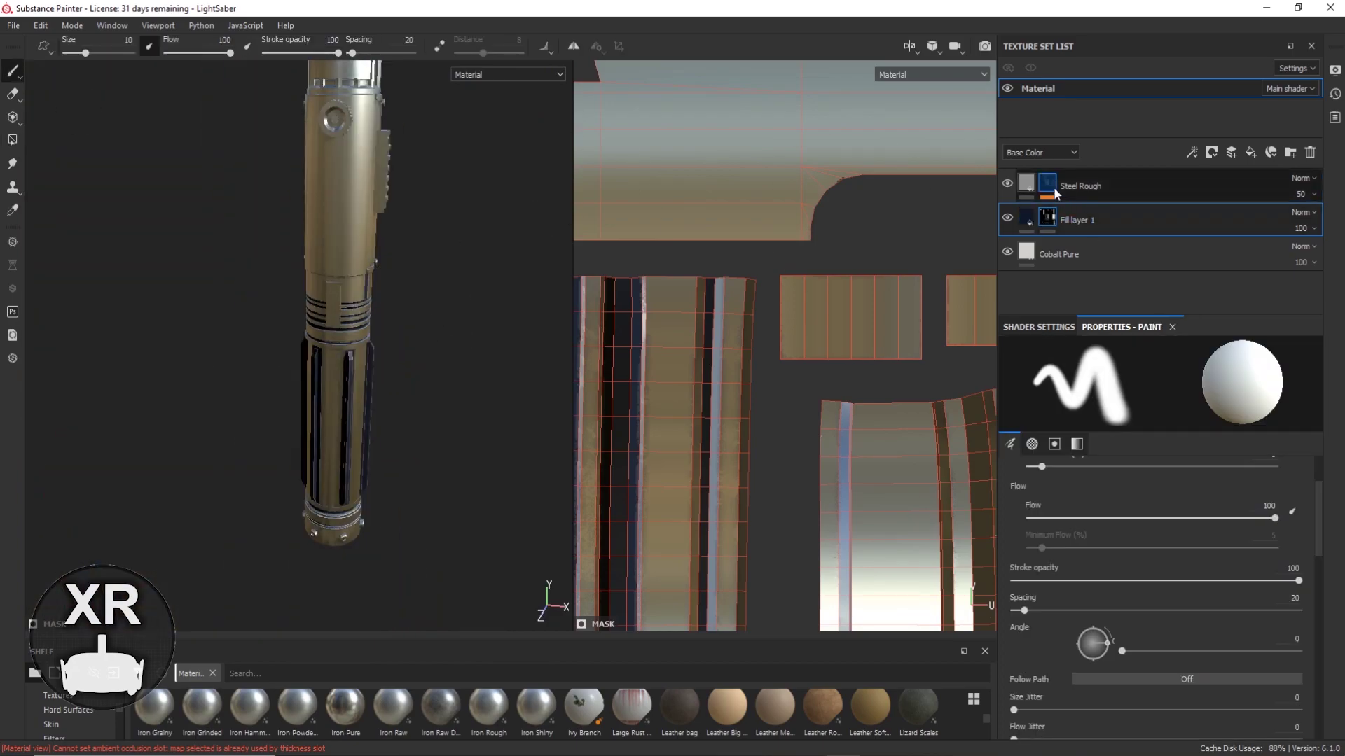
{"action": "right_click", "coordinate": [1054, 193]}
{"action": "left_click", "coordinate": [1107, 225]}
{"action": "scroll", "coordinate": [332, 373], "scroll_direction": "up", "scroll_amount": 3}
{"action": "left_click_drag", "start_coordinate": [1077, 443], "coordinate": [1129, 441]}
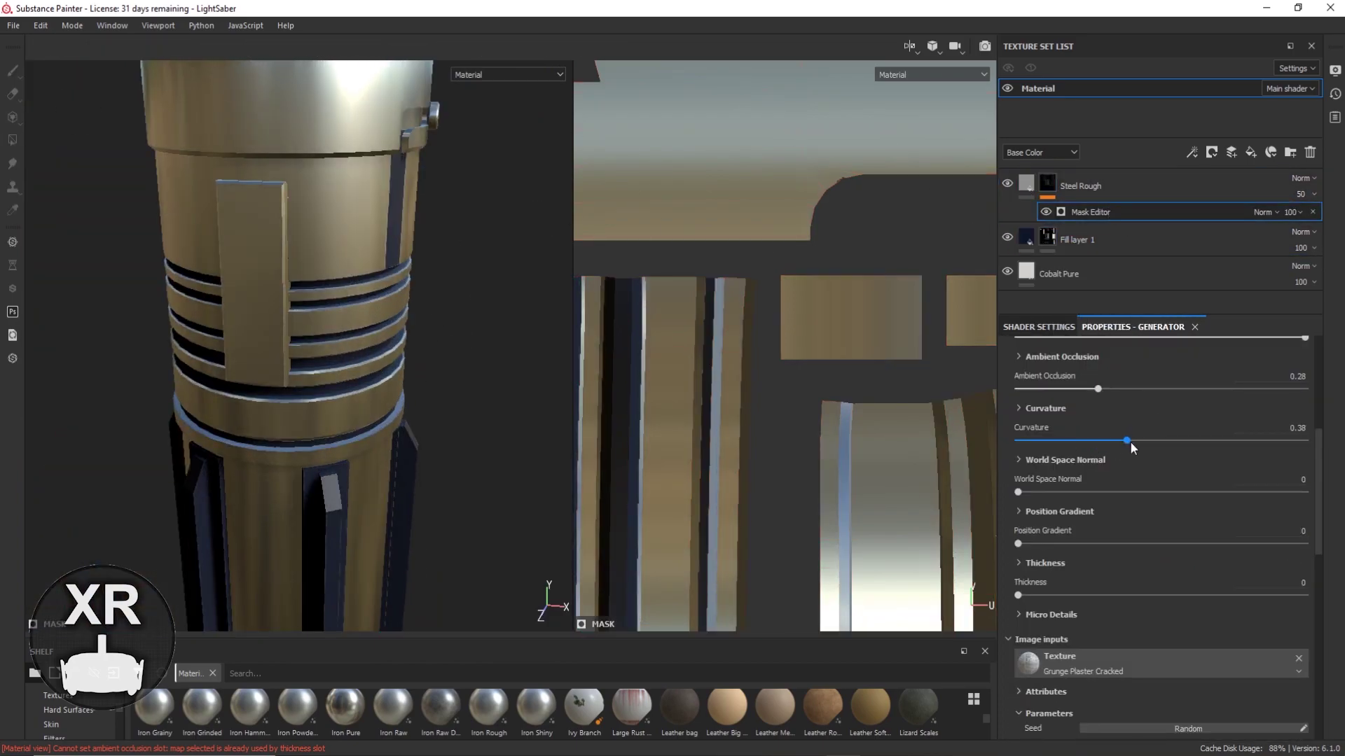
Select Fill layer 1's mask and switch to whole-polygon fill.
{"action": "key", "text": "f"}
{"action": "left_click", "coordinate": [158, 26]}
{"action": "scroll", "coordinate": [301, 340], "scroll_direction": "up", "scroll_amount": 3}
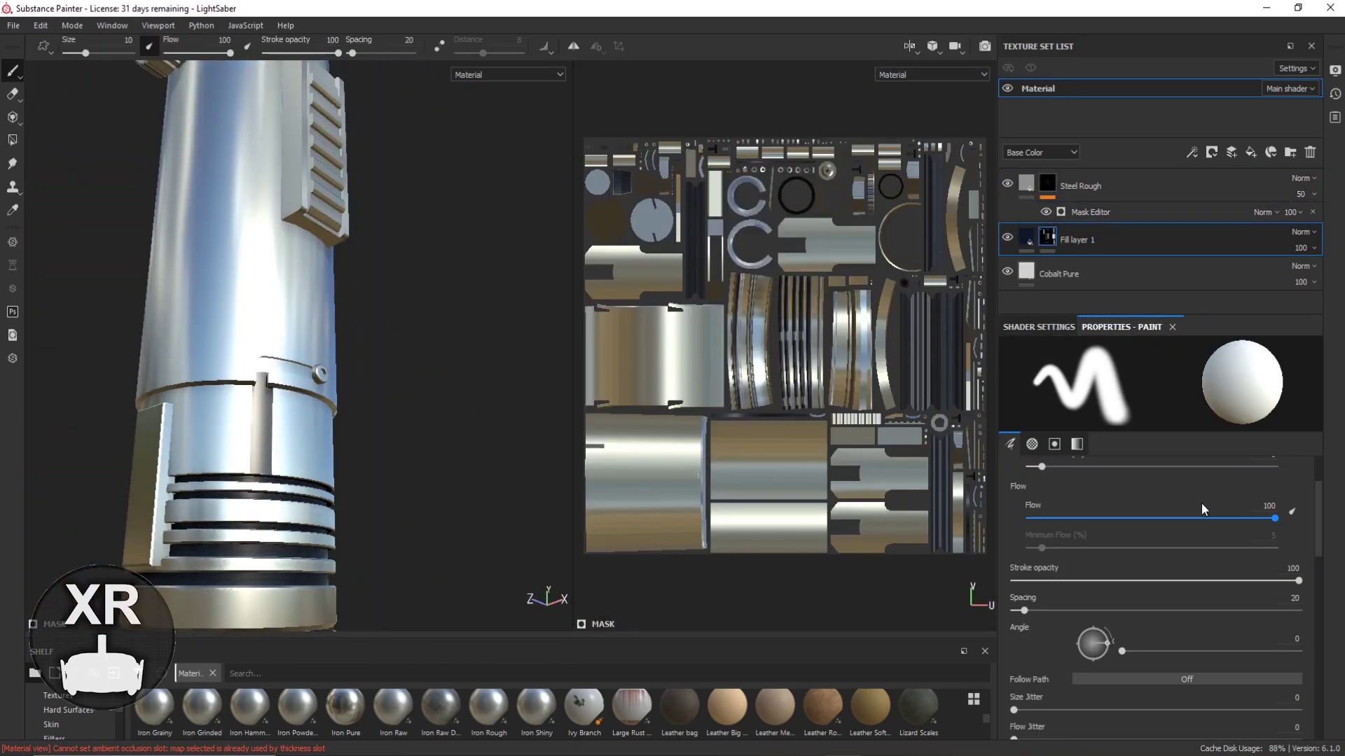
{"action": "left_click", "coordinate": [1047, 239]}
{"action": "left_click", "coordinate": [12, 140]}
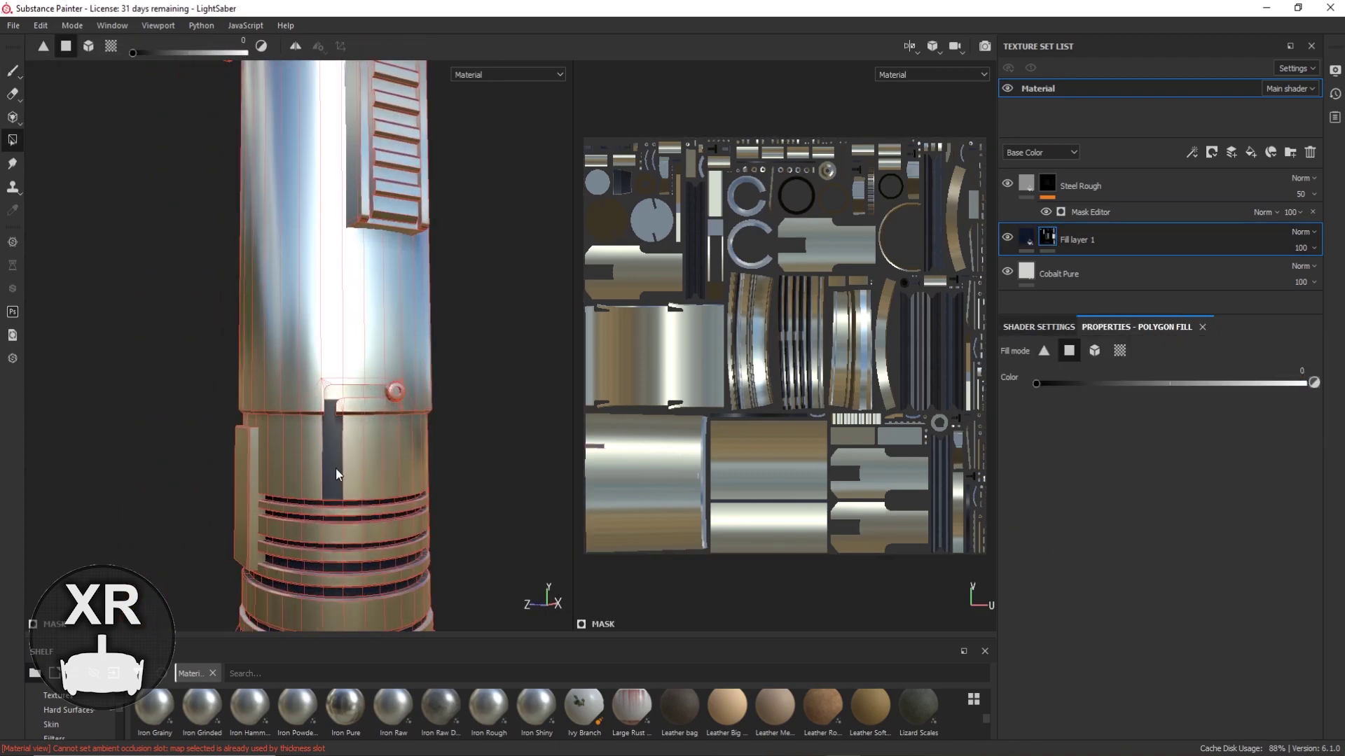
Save the project and orbit from the button ring to the toothed gear.
{"action": "left_click", "coordinate": [13, 25]}
{"action": "left_click", "coordinate": [23, 152]}
{"action": "scroll", "coordinate": [487, 394], "scroll_direction": "up", "scroll_amount": 5}
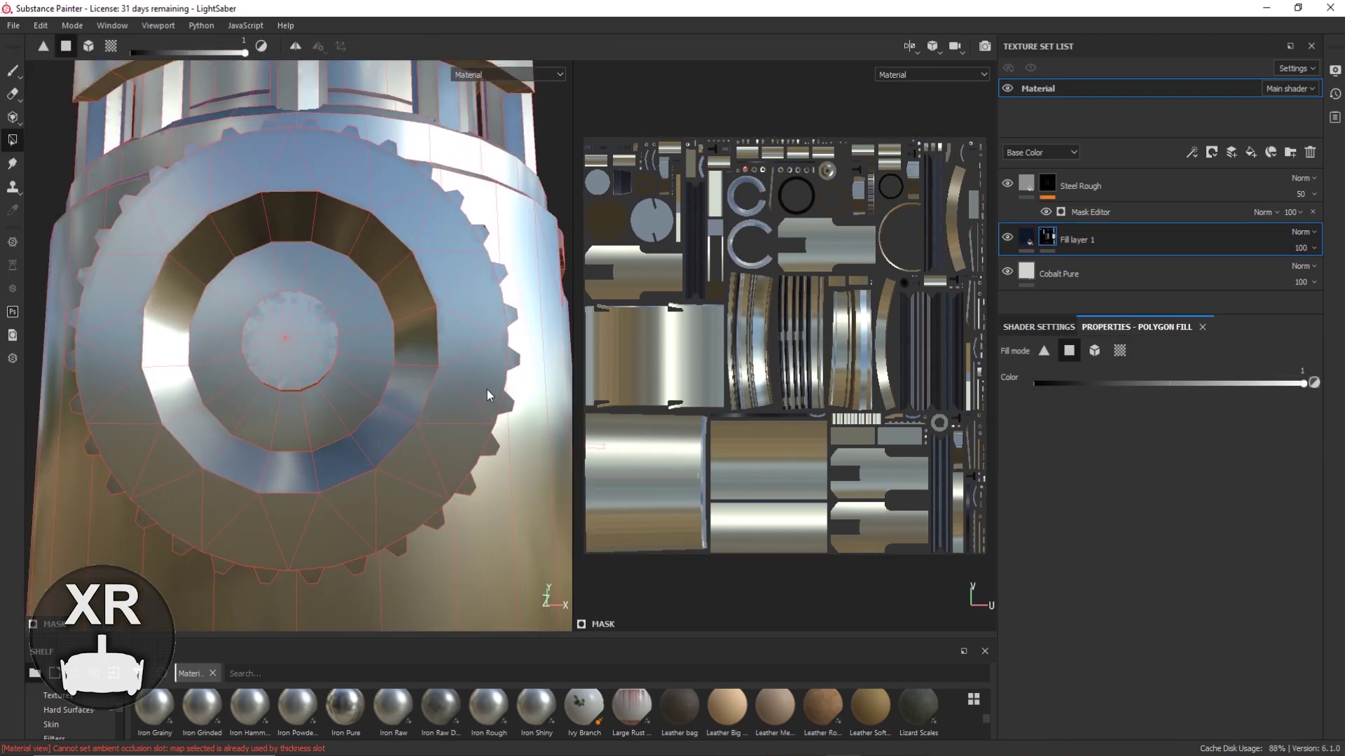
{"action": "left_click_drag", "start_coordinate": [304, 343], "coordinate": [672, 451], "text": "alt"}
Switch to polygon fill mode and orbit the view along the hilt around the gear.
{"action": "key", "text": "1"}
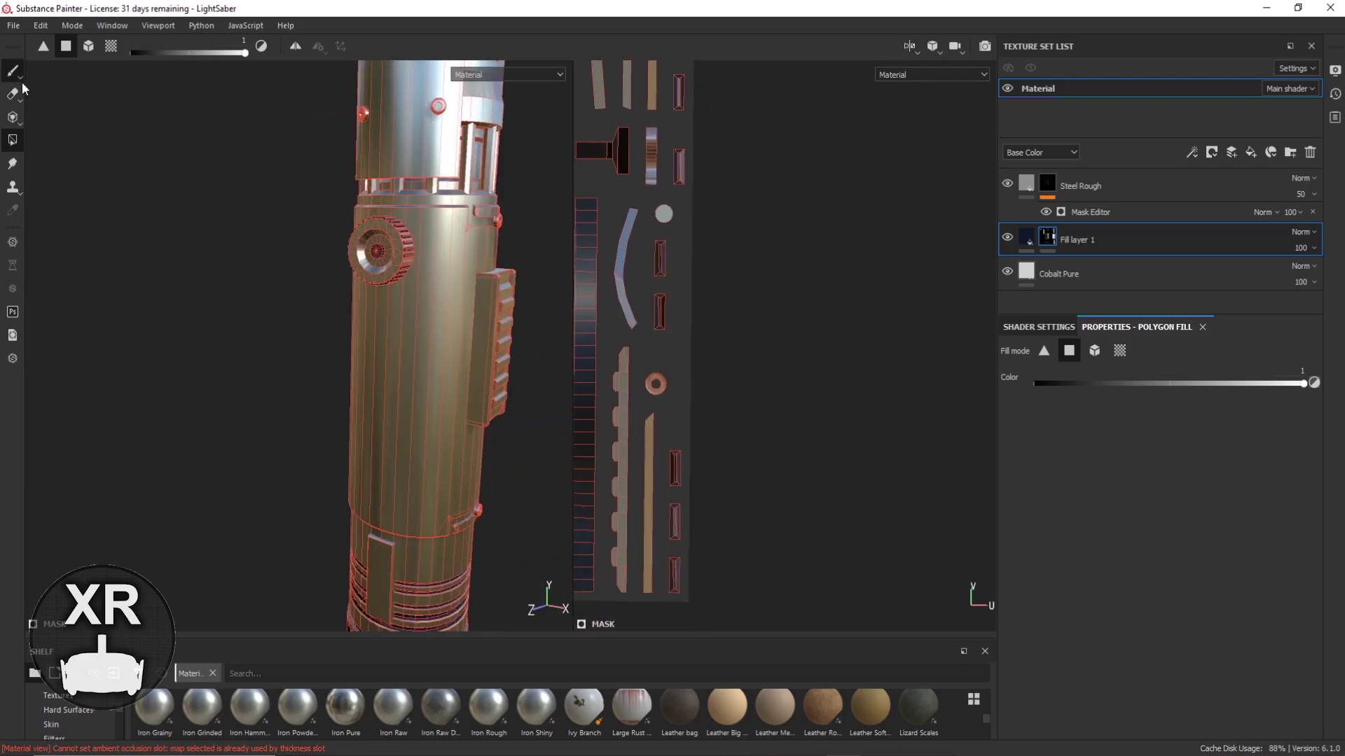
{"action": "left_click", "coordinate": [1158, 207]}
{"action": "key", "text": "4"}
{"action": "mouse_move", "coordinate": [35, 80]}
{"action": "left_mouse_down", "text": "alt"}
{"action": "mouse_move", "coordinate": [345, 140]}
{"action": "mouse_move", "coordinate": [346, 254]}
{"action": "mouse_move", "coordinate": [301, 231]}
{"action": "left_mouse_up", "text": "alt"}
{"action": "left_click_drag", "start_coordinate": [892, 366], "coordinate": [841, 378], "text": "alt"}
{"action": "mouse_move", "coordinate": [249, 264]}
{"action": "left_mouse_down", "text": "alt"}
{"action": "mouse_move", "coordinate": [336, 308]}
{"action": "mouse_move", "coordinate": [252, 288]}
{"action": "mouse_move", "coordinate": [292, 363]}
{"action": "mouse_move", "coordinate": [460, 313]}
{"action": "mouse_move", "coordinate": [351, 415]}
{"action": "mouse_move", "coordinate": [532, 360]}
{"action": "mouse_move", "coordinate": [430, 492]}
{"action": "mouse_move", "coordinate": [393, 351]}
{"action": "mouse_move", "coordinate": [466, 317]}
{"action": "mouse_move", "coordinate": [316, 336]}
{"action": "mouse_move", "coordinate": [444, 460]}
{"action": "left_mouse_up", "text": "alt"}
{"action": "scroll", "coordinate": [241, 289], "scroll_direction": "up", "scroll_amount": 3}
{"action": "key", "text": "F3"}
Return to polygon fill and zoom in to face the hilt's vent panel.
{"action": "key", "text": "1"}
{"action": "scroll", "coordinate": [313, 342], "scroll_direction": "up", "scroll_amount": 3}
{"action": "key", "text": "4"}
{"action": "key", "text": "1"}
{"action": "key", "text": "4"}
{"action": "scroll", "coordinate": [276, 314], "scroll_direction": "up", "scroll_amount": 3}
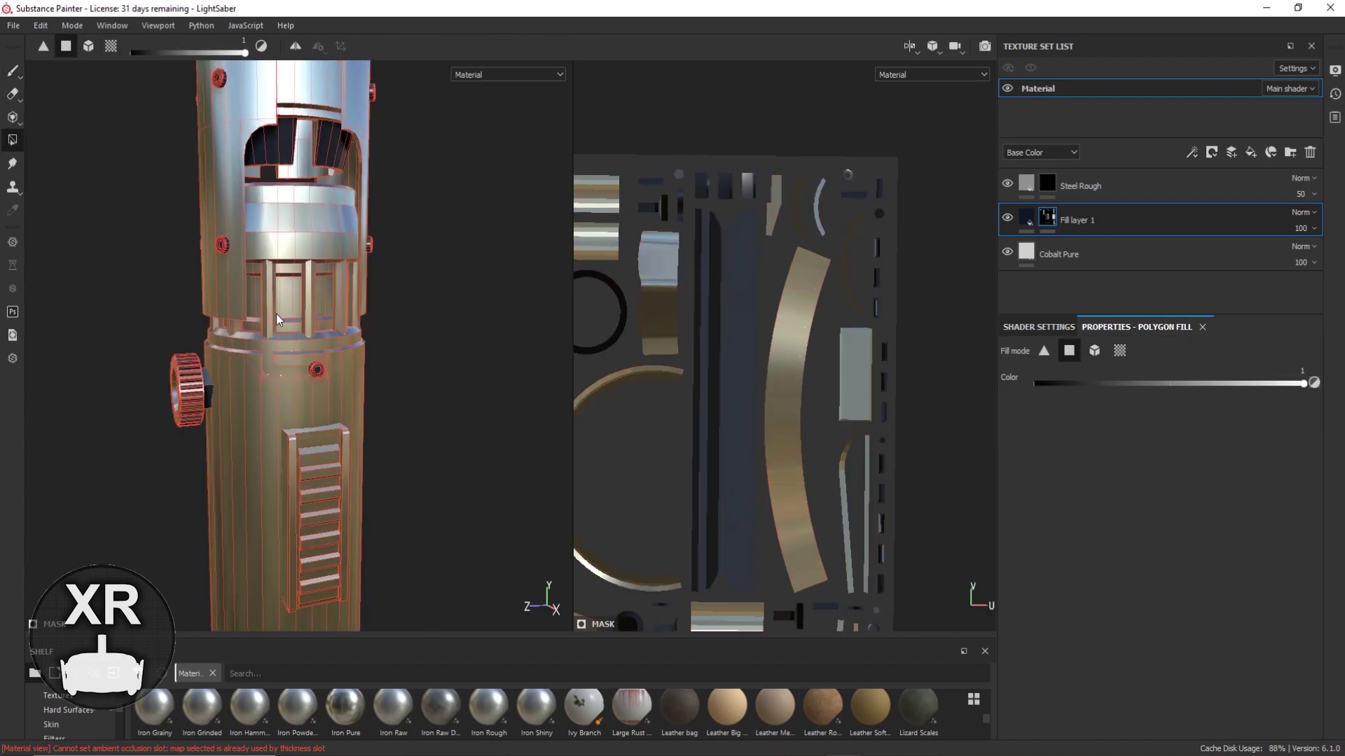
{"action": "scroll", "coordinate": [314, 320], "scroll_direction": "up", "scroll_amount": 2}
{"action": "scroll", "coordinate": [759, 498], "scroll_direction": "up", "scroll_amount": 4}
{"action": "left_click_drag", "start_coordinate": [527, 344], "coordinate": [316, 190], "text": "alt"}
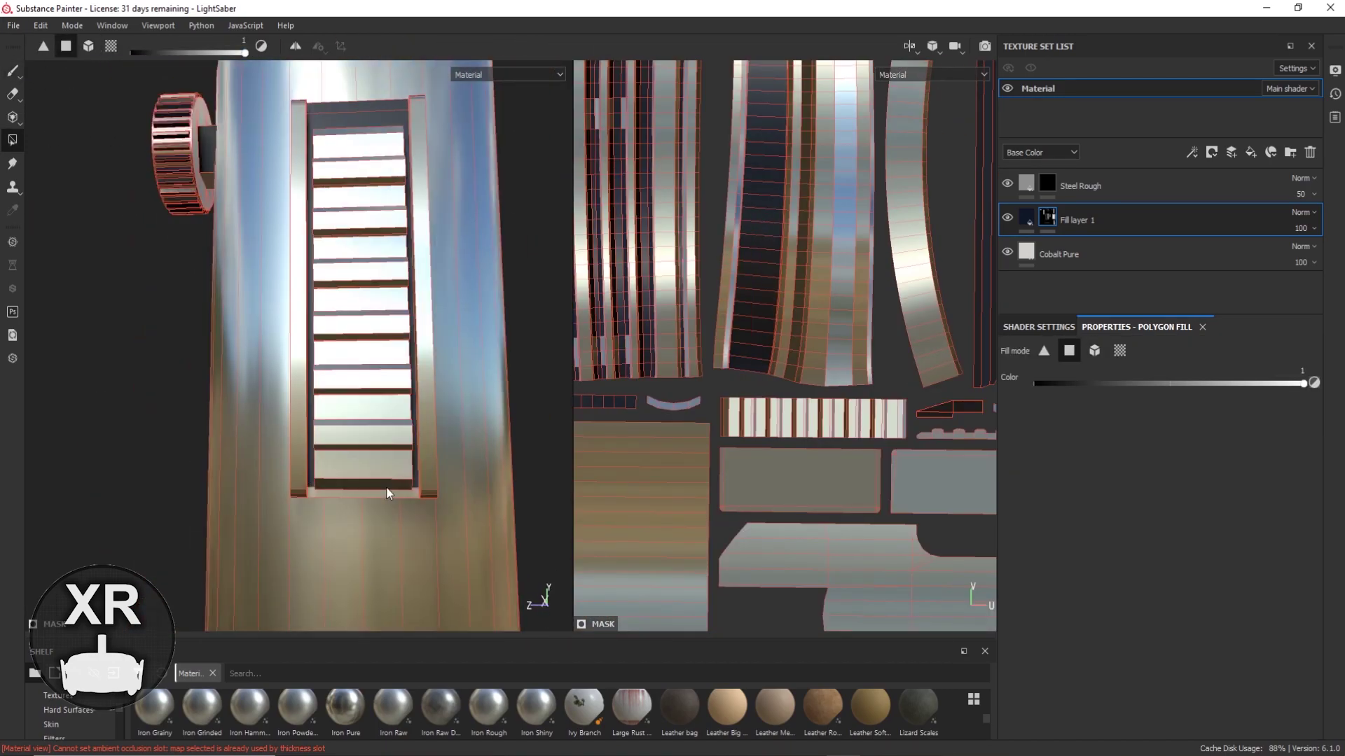
Add a Brass Pure fill layer with a black mask and polygon-fill the vent slats.
{"action": "left_click", "coordinate": [1212, 157]}
{"action": "left_click_drag", "start_coordinate": [653, 657], "coordinate": [653, 381]}
{"action": "left_click_drag", "start_coordinate": [393, 439], "coordinate": [1156, 602]}
{"action": "right_click", "coordinate": [1110, 220]}
{"action": "left_click", "coordinate": [1195, 133]}
{"action": "left_click_drag", "start_coordinate": [315, 210], "coordinate": [337, 231], "text": "alt"}
Shrink the material shelf and undo the brass layer's last changes and creation.
{"action": "left_click_drag", "start_coordinate": [469, 364], "coordinate": [469, 580]}
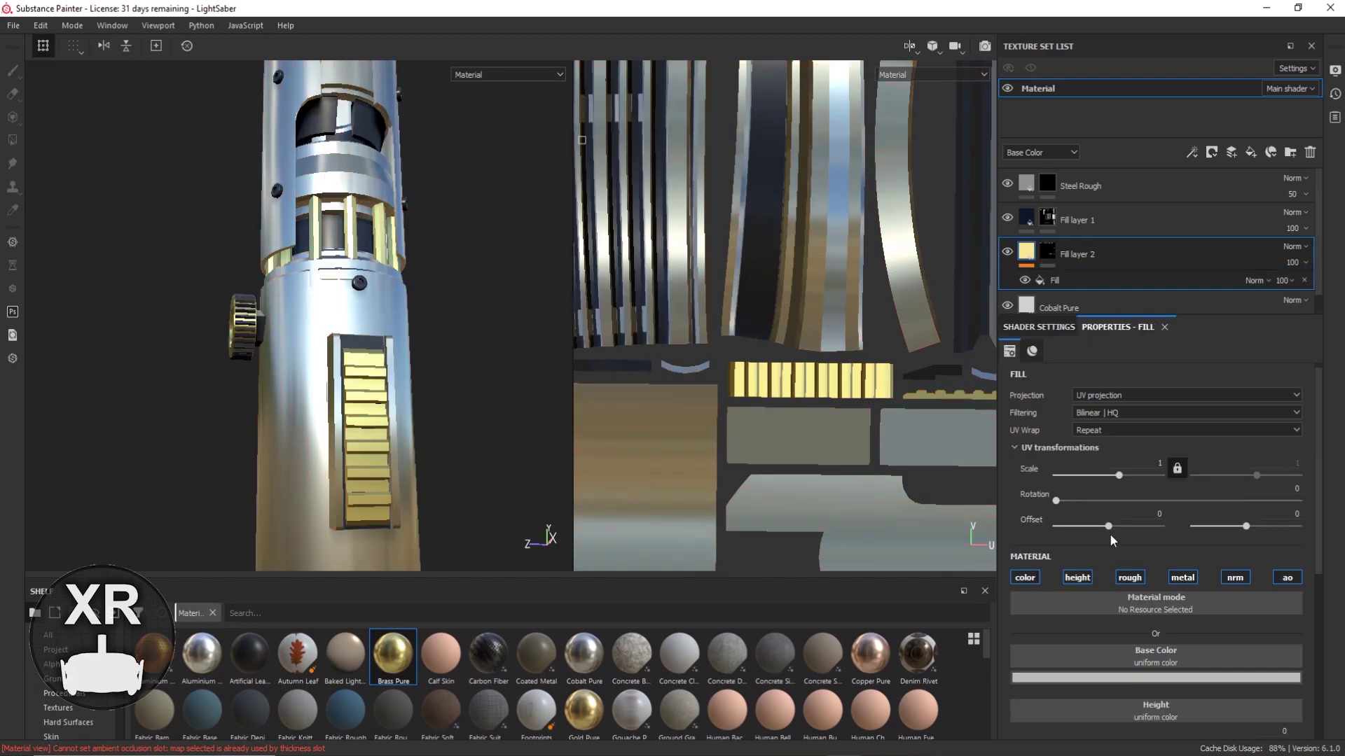
{"action": "scroll", "coordinate": [1156, 532], "scroll_direction": "down", "scroll_amount": 5}
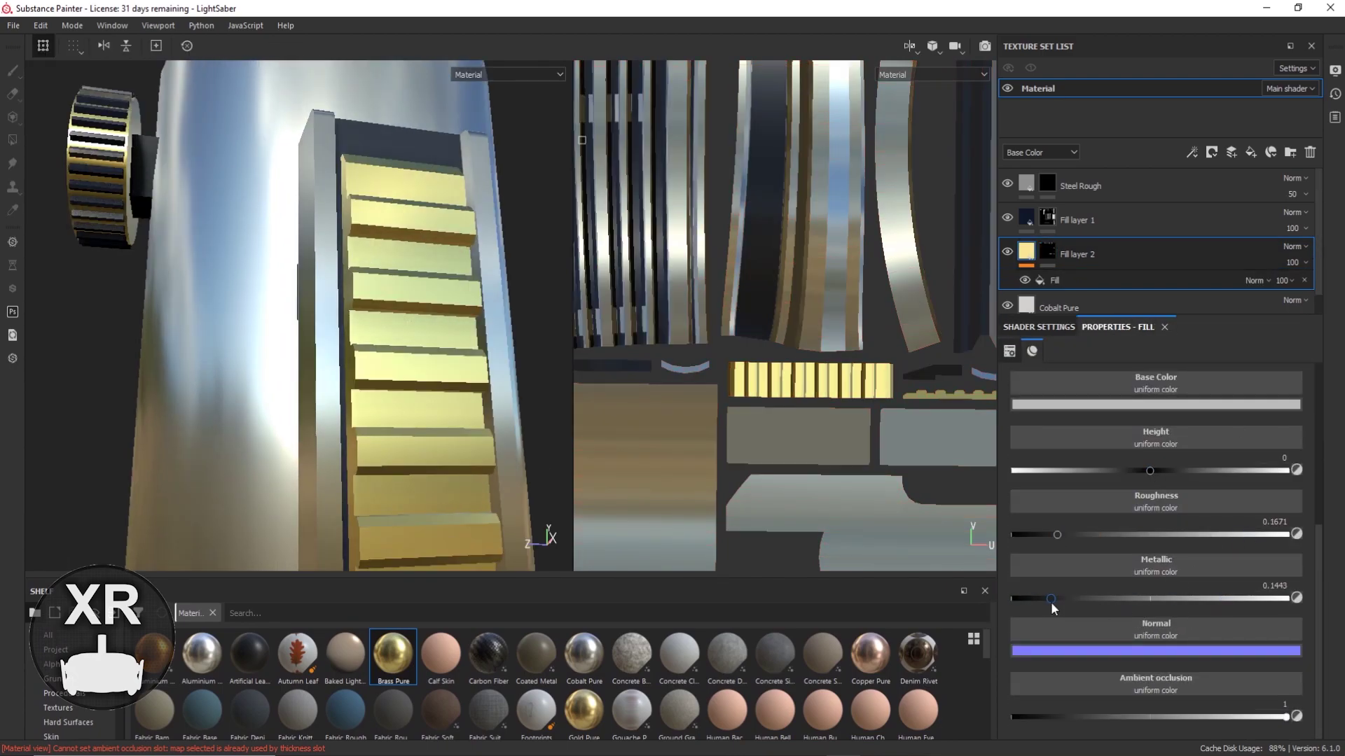
{"action": "scroll", "coordinate": [1050, 602], "scroll_direction": "up", "scroll_amount": 3}
{"action": "key", "text": "ctrl+z"}
{"action": "key", "text": "ctrl+z"}
{"action": "key", "text": "ctrl+z"}
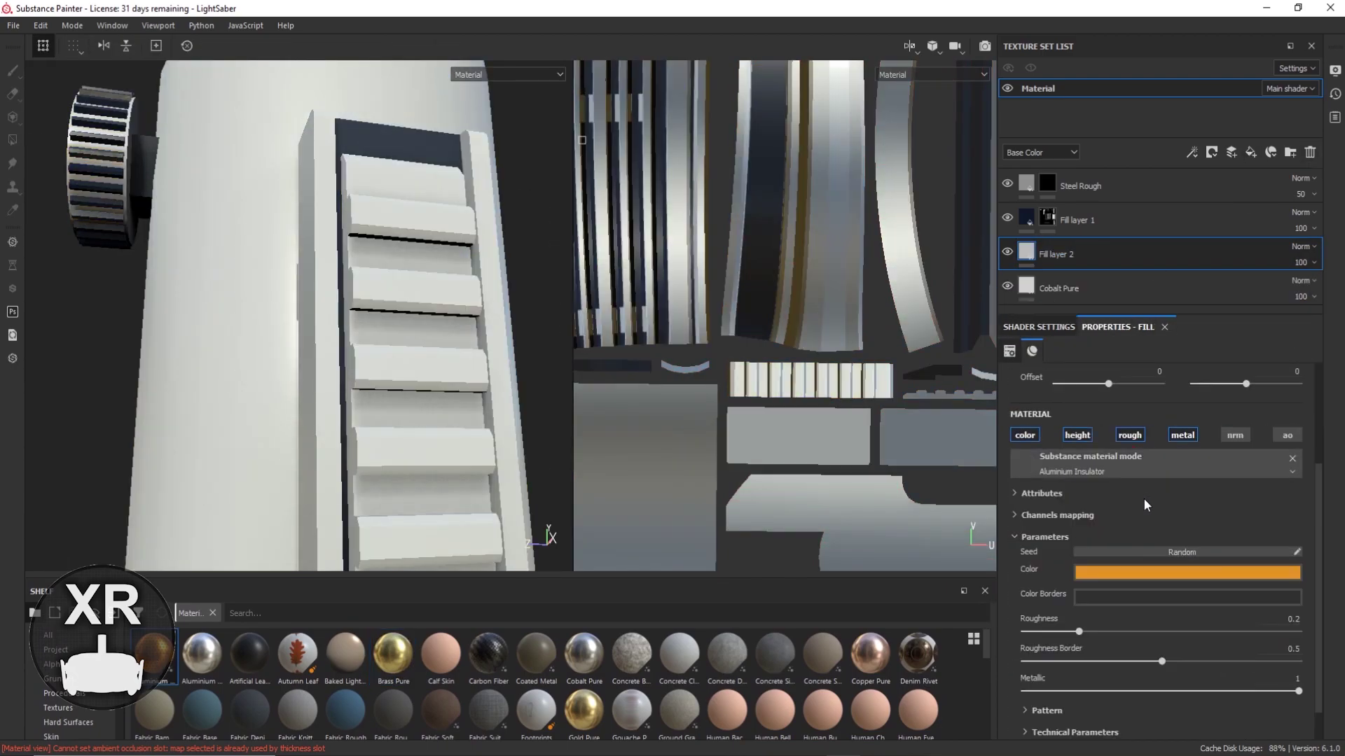
{"action": "key", "text": "ctrl+z"}
{"action": "key", "text": "ctrl+z"}
Step further back through history, then redo to restore the brass vent slats.
{"action": "left_click_drag", "start_coordinate": [420, 392], "coordinate": [273, 405], "text": "alt"}
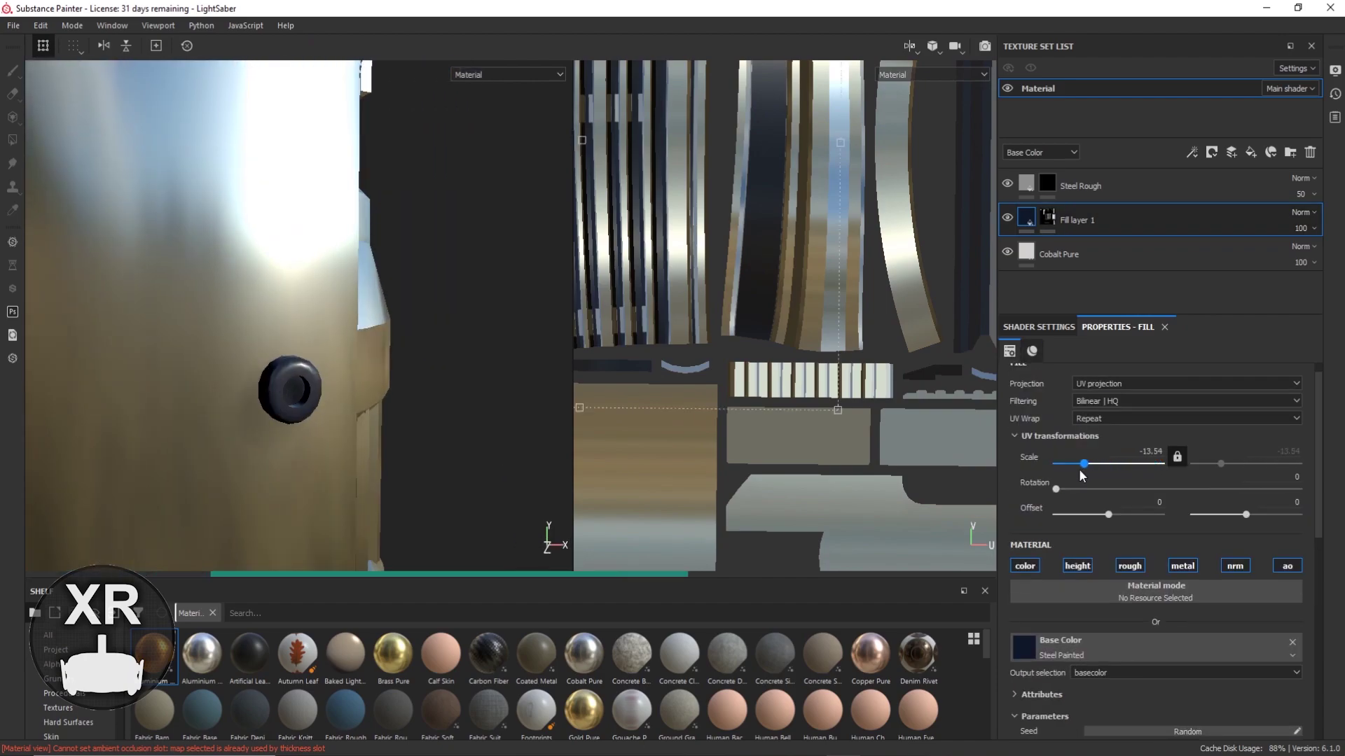
{"action": "key", "text": "ctrl+z"}
{"action": "scroll", "coordinate": [293, 421], "scroll_direction": "up", "scroll_amount": 3}
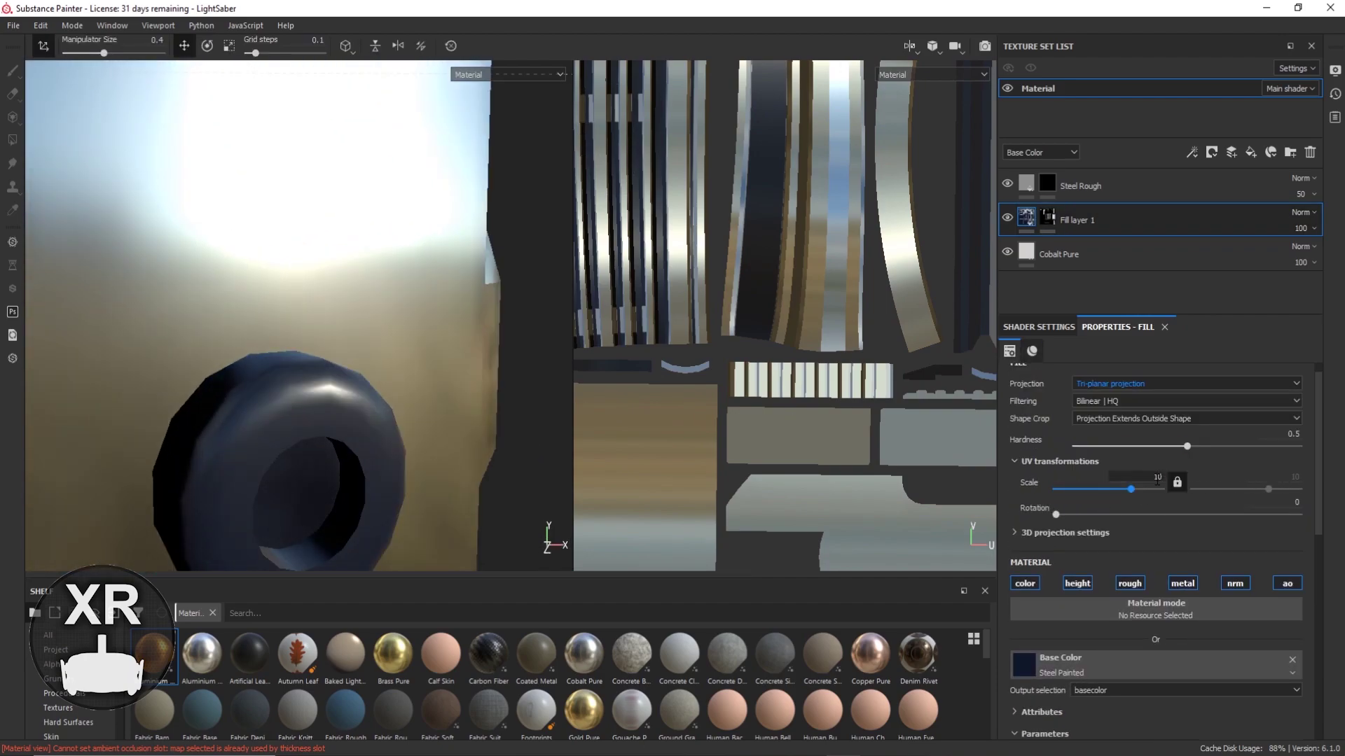
{"action": "key", "text": "ctrl+z"}
{"action": "key", "text": "ctrl+z"}
{"action": "key", "text": "ctrl+z"}
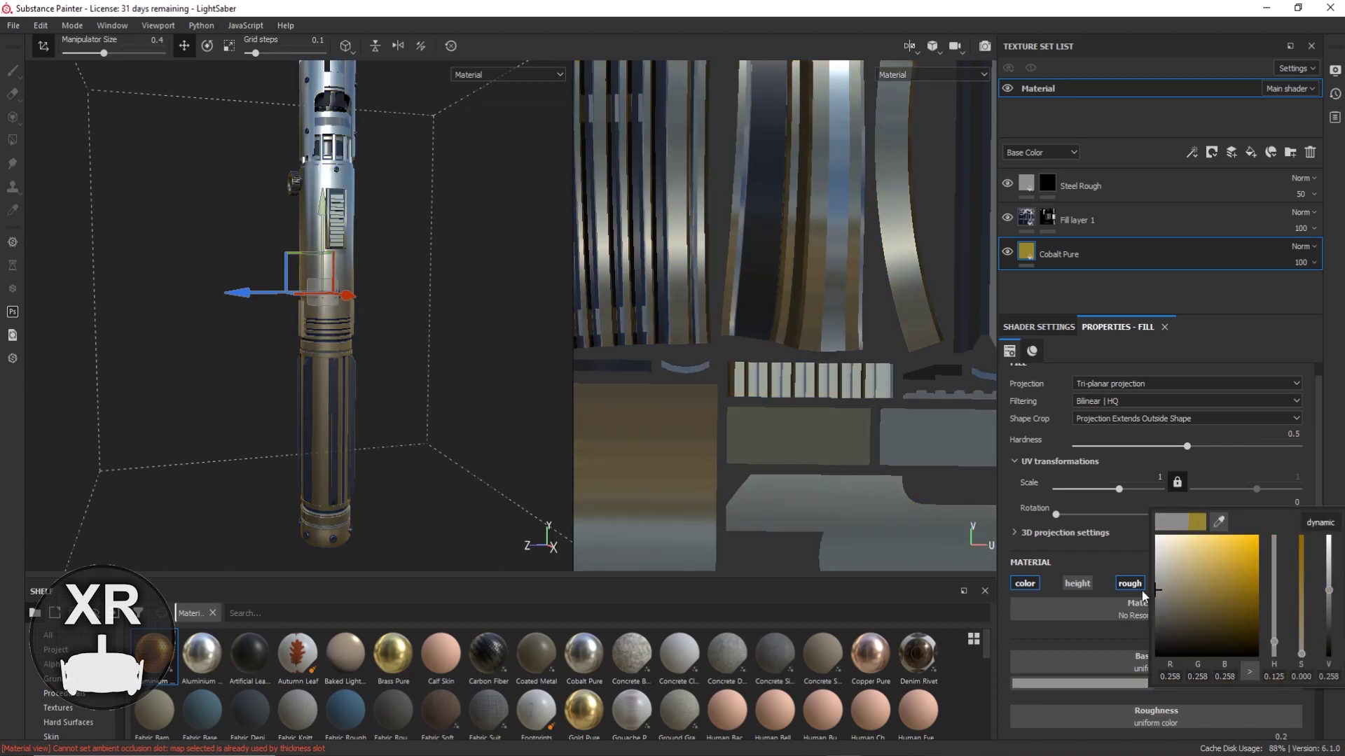
{"action": "key", "text": "ctrl+y"}
{"action": "key", "text": "ctrl+y"}
{"action": "key", "text": "ctrl+y"}
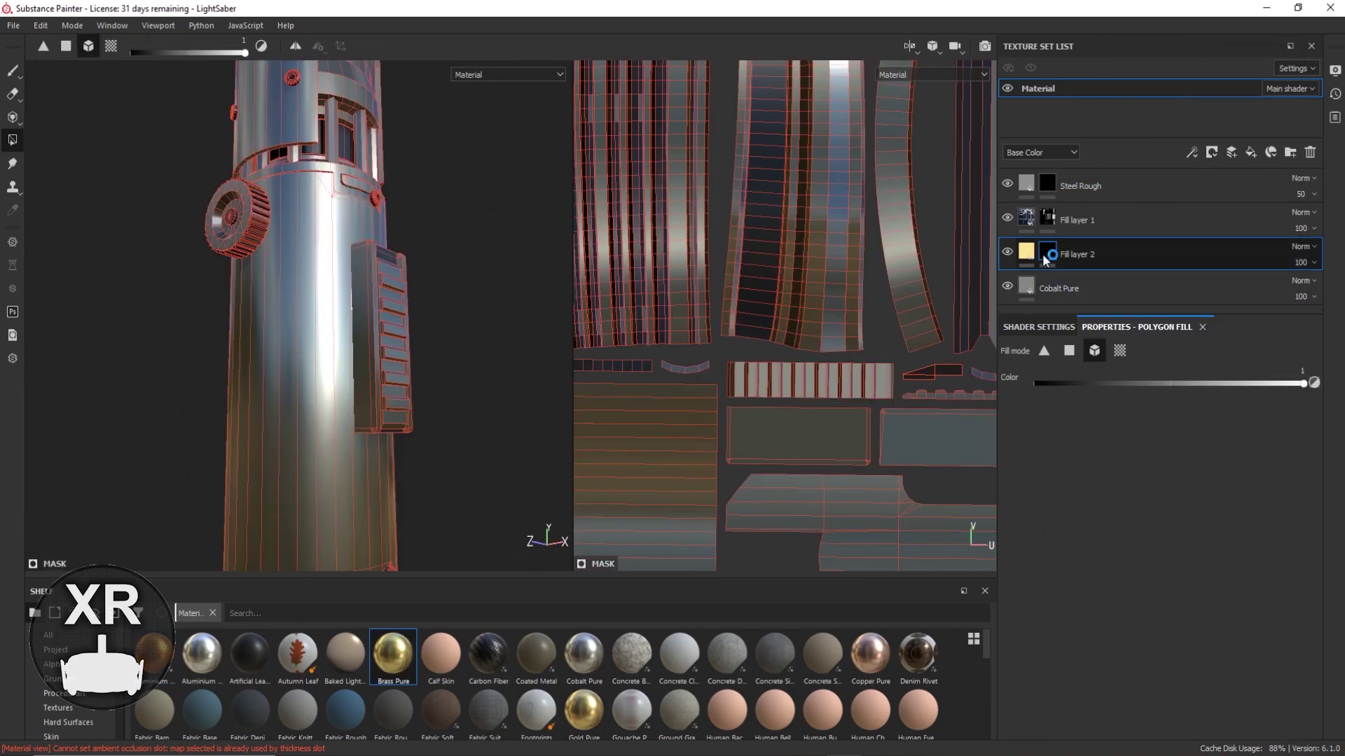
{"action": "key", "text": "ctrl+z"}
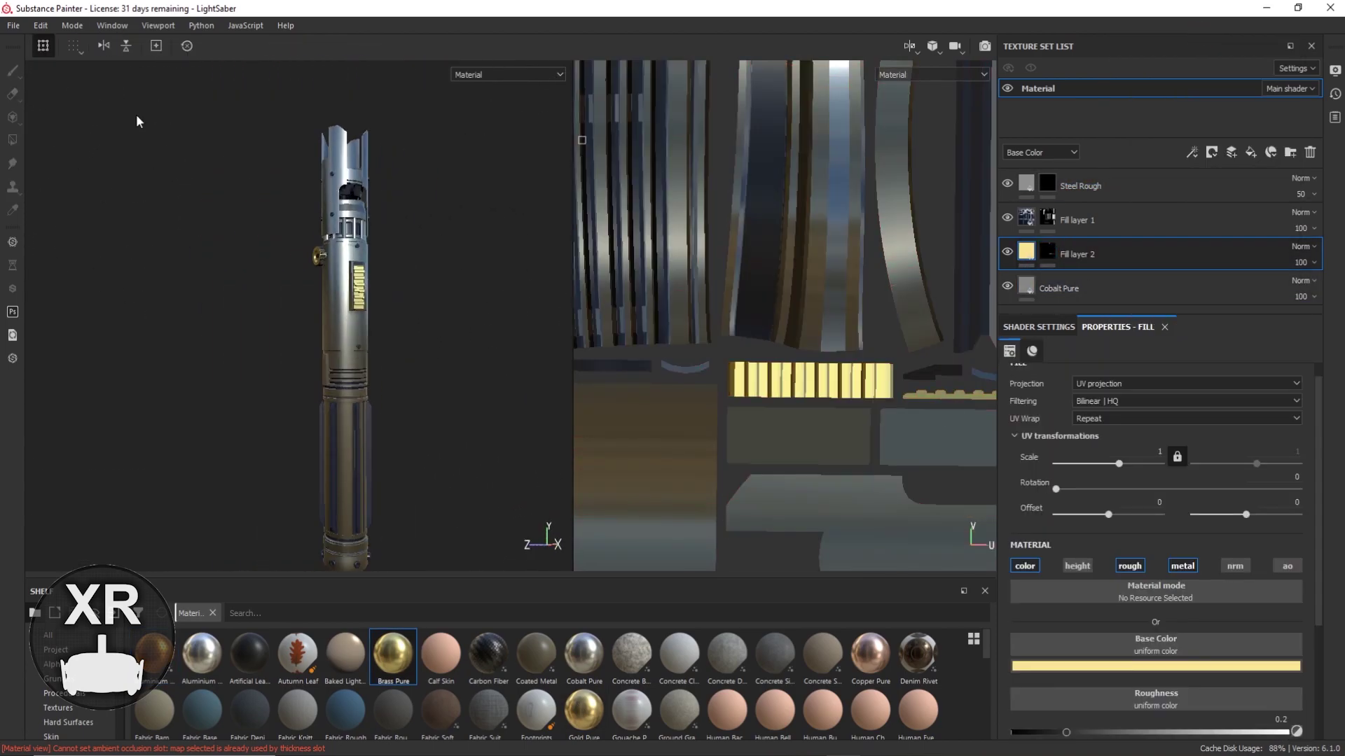
{"action": "left_click_drag", "start_coordinate": [423, 255], "coordinate": [448, 362], "text": "alt"}
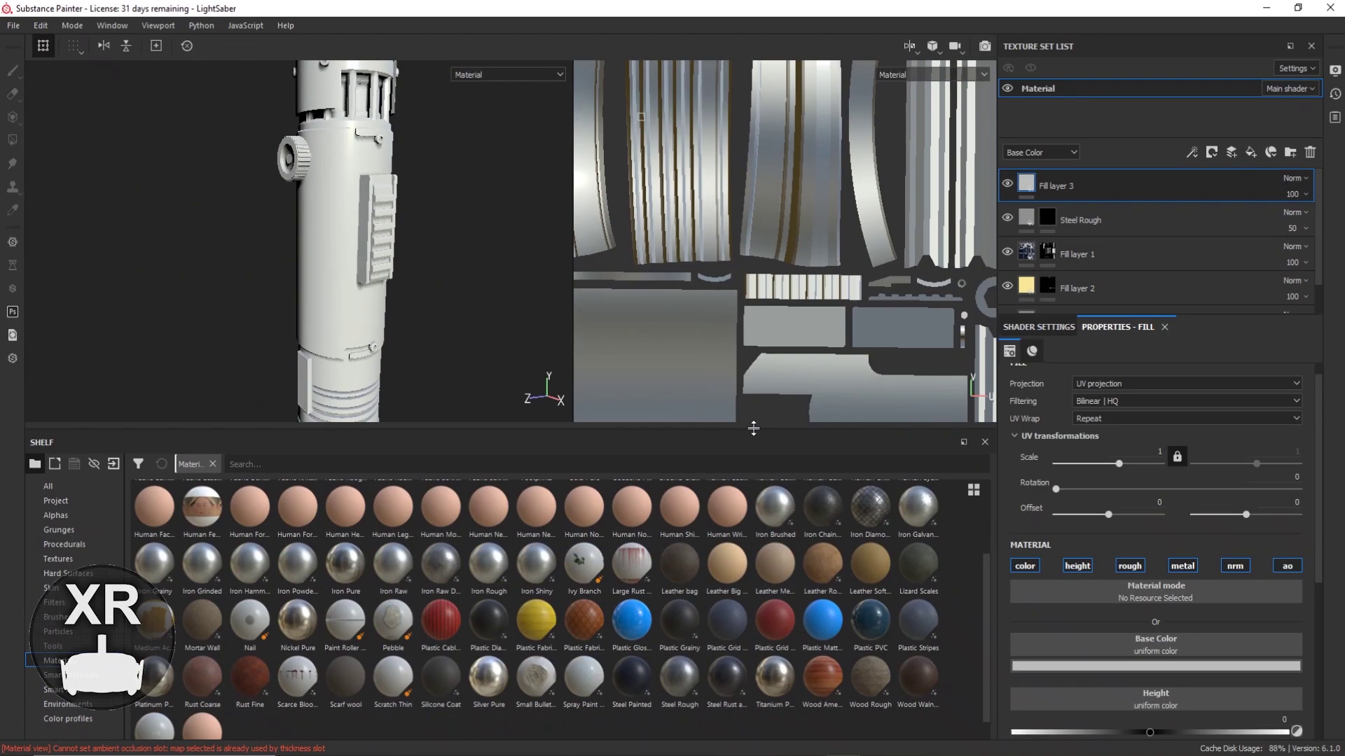
Apply Rust Coarse to the new fill layer and adjust its mask generator settings.
{"action": "left_click_drag", "start_coordinate": [202, 679], "coordinate": [1135, 601]}
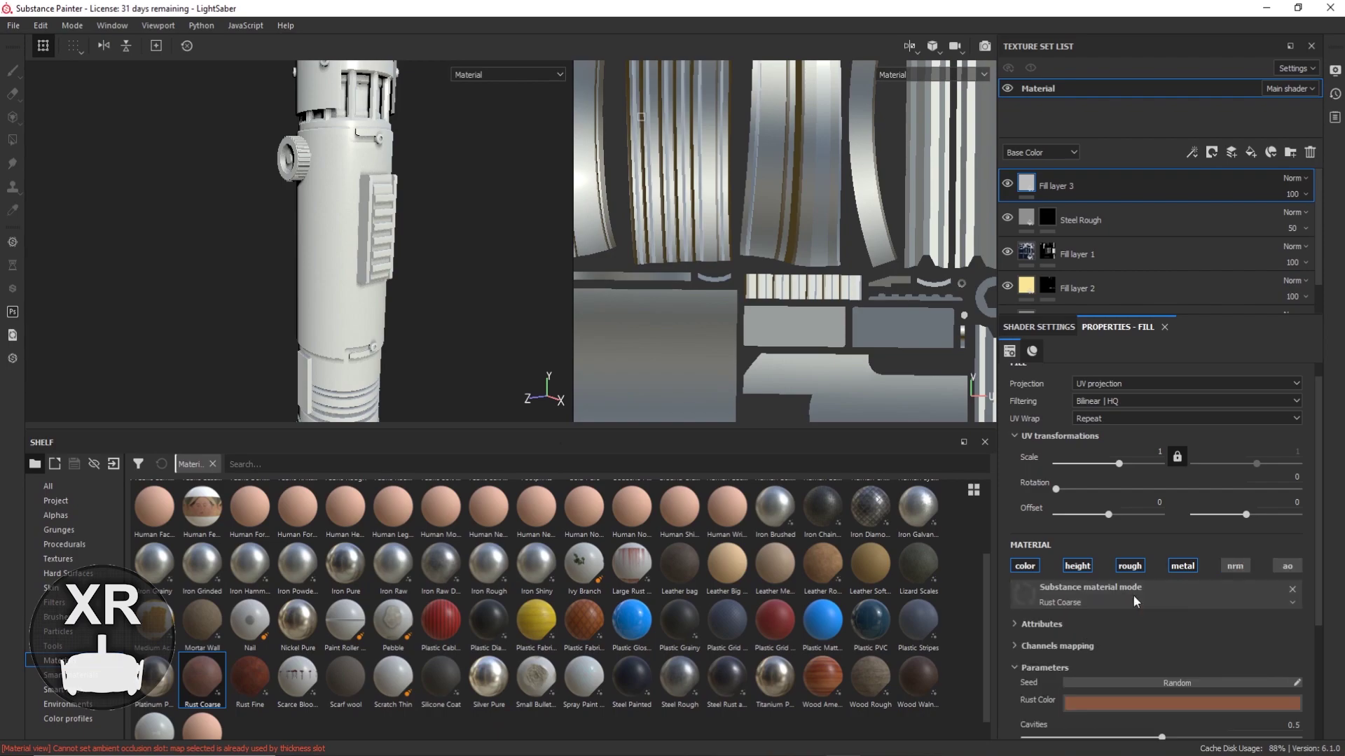
{"action": "left_click_drag", "start_coordinate": [555, 430], "coordinate": [555, 708]}
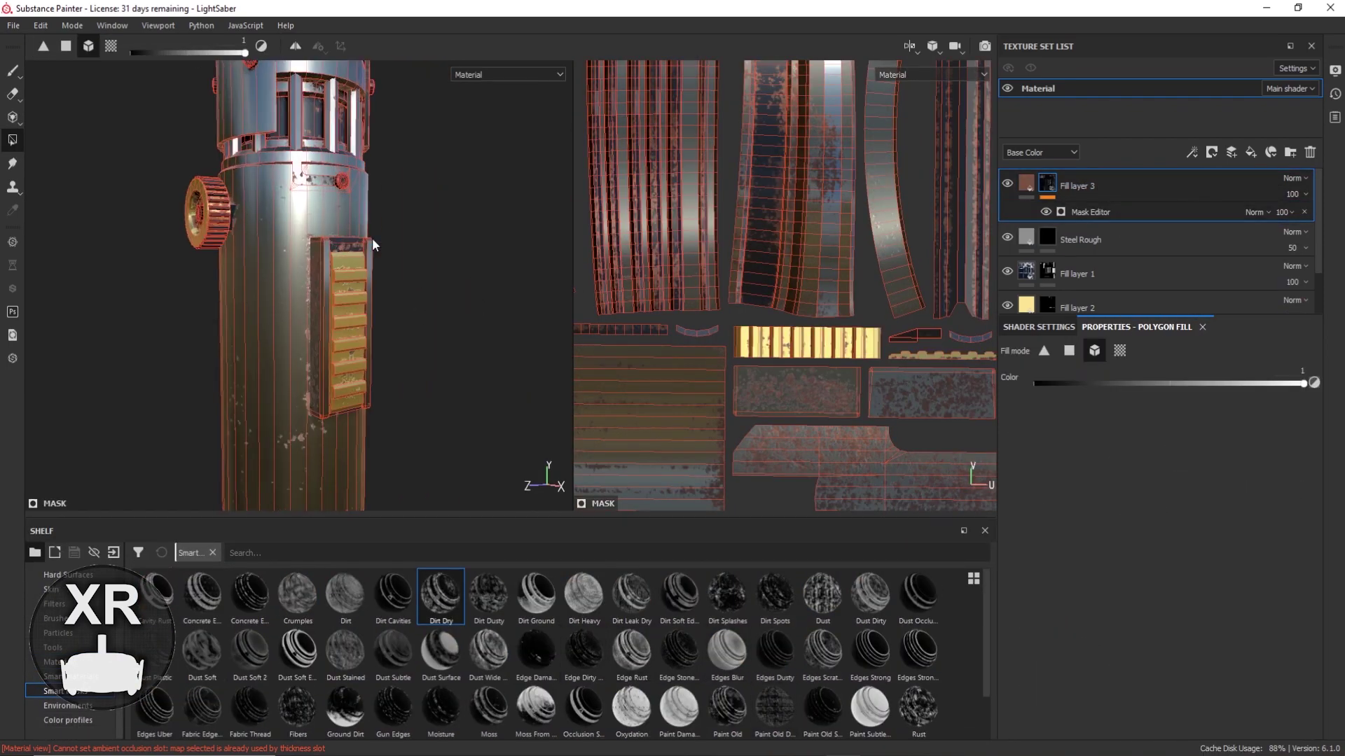
{"action": "left_click", "coordinate": [1106, 212]}
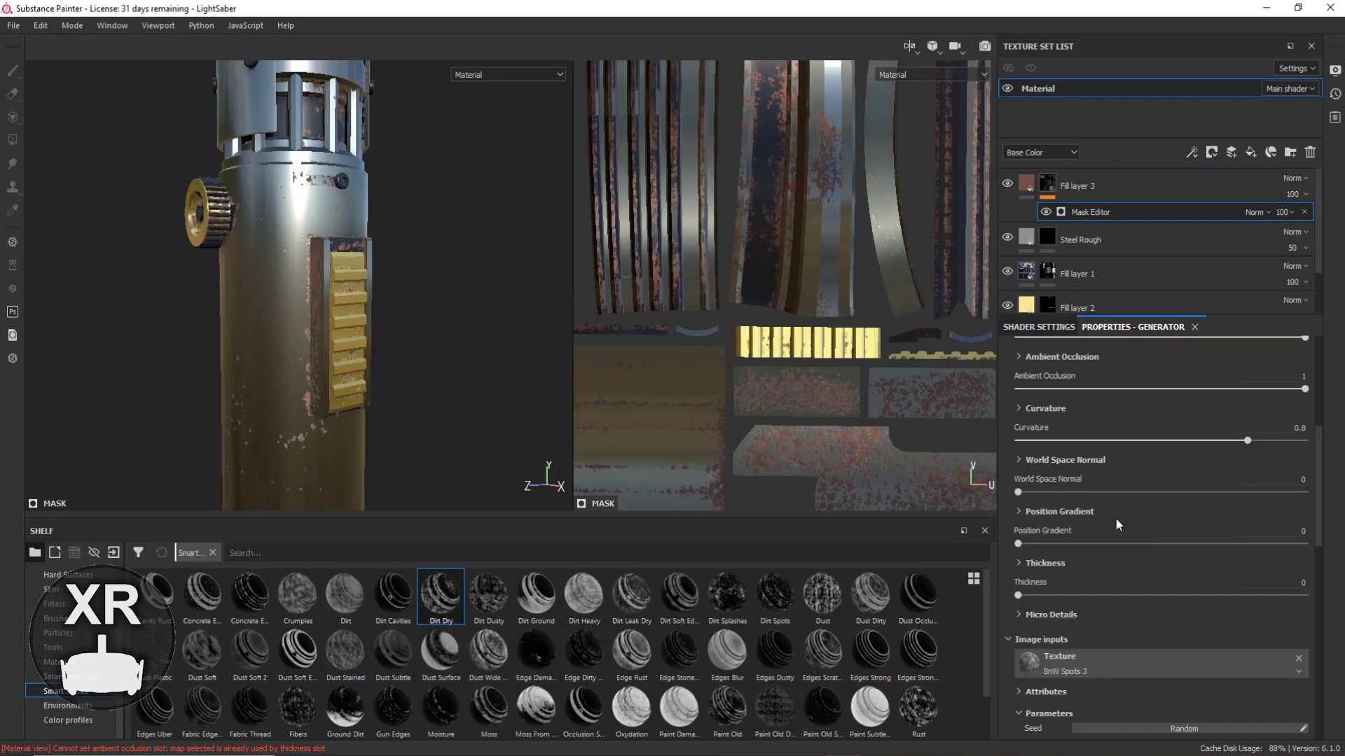
{"action": "scroll", "coordinate": [560, 651], "scroll_direction": "down", "scroll_amount": 1}
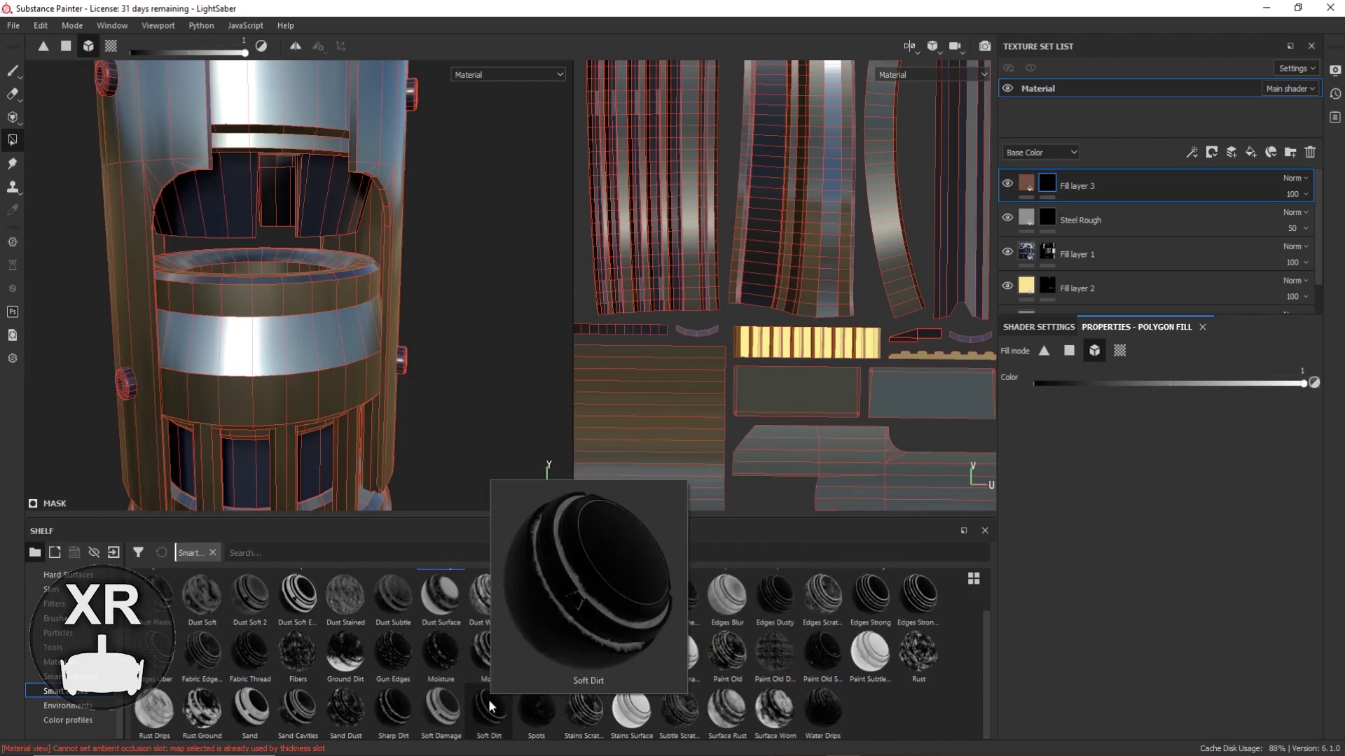
{"action": "left_click_drag", "start_coordinate": [489, 711], "coordinate": [450, 331]}
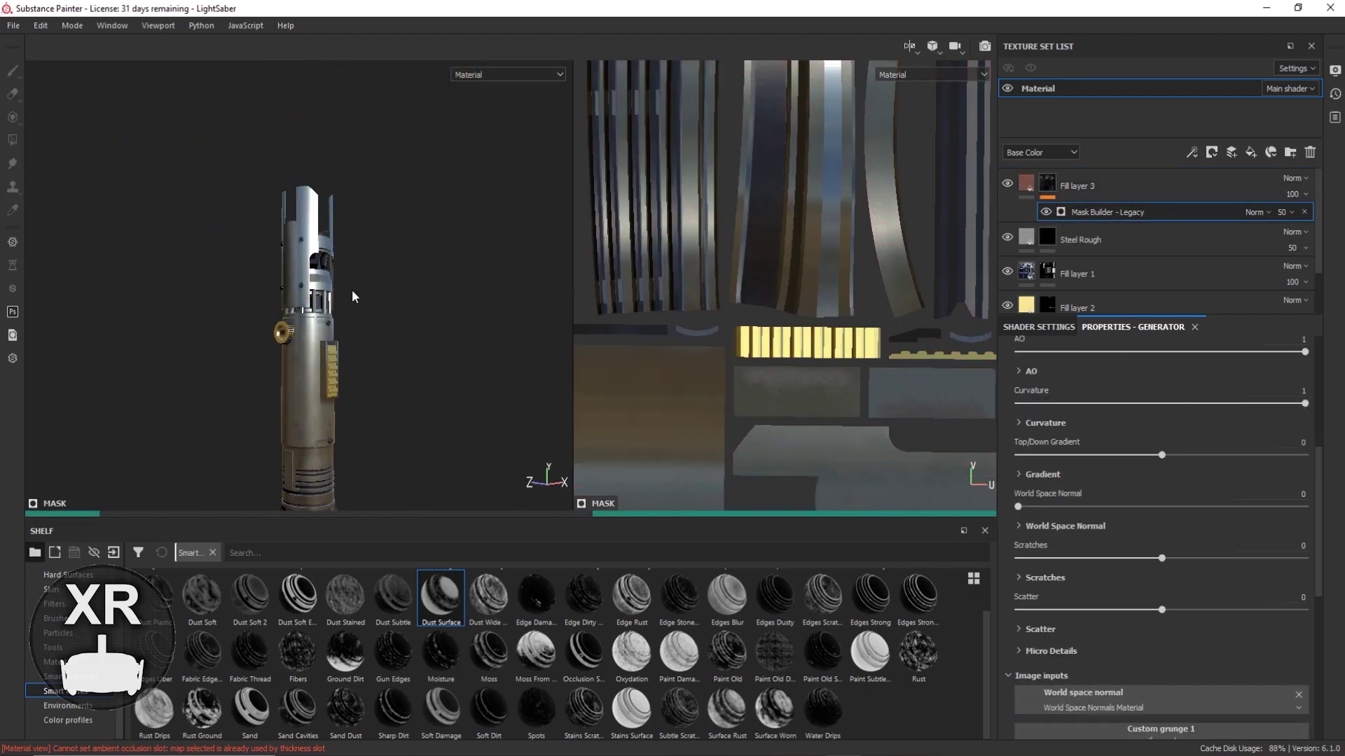
{"action": "scroll", "coordinate": [351, 294], "scroll_direction": "up", "scroll_amount": 5}
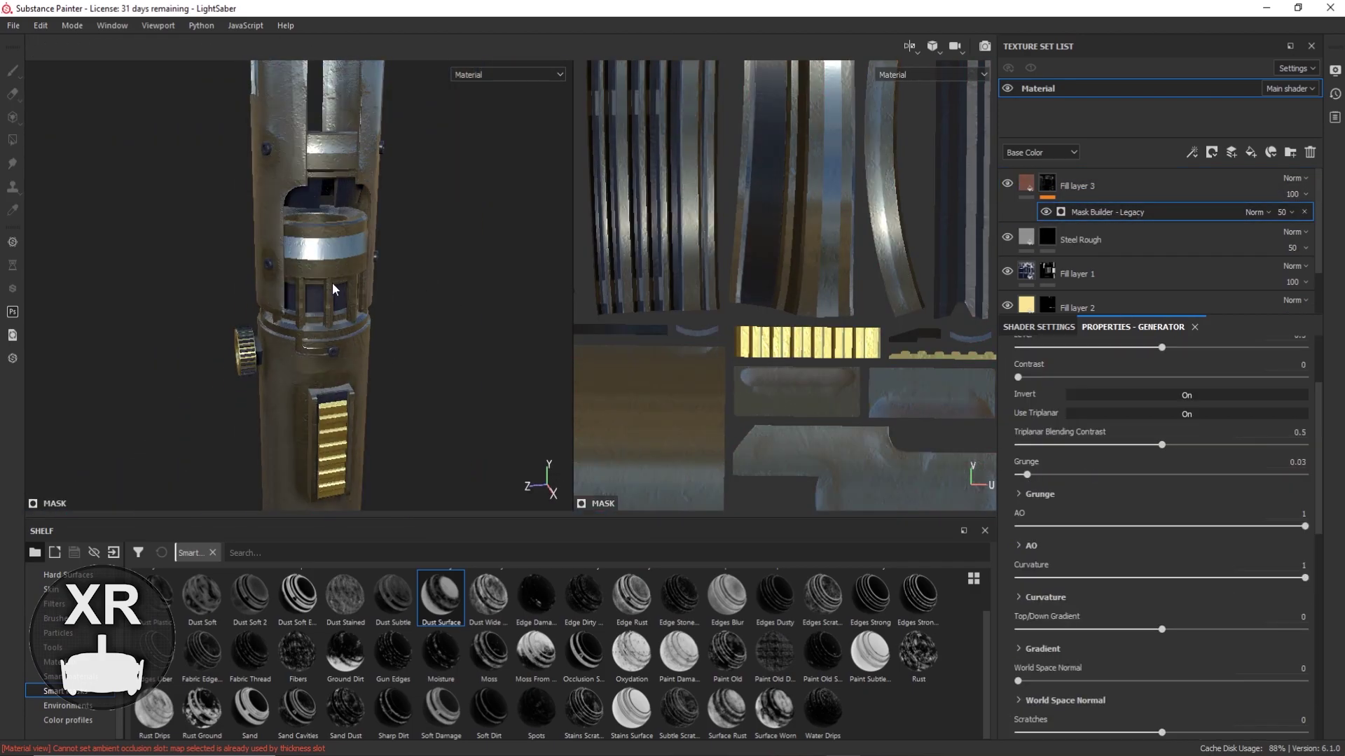
{"action": "scroll", "coordinate": [332, 289], "scroll_direction": "down", "scroll_amount": 3}
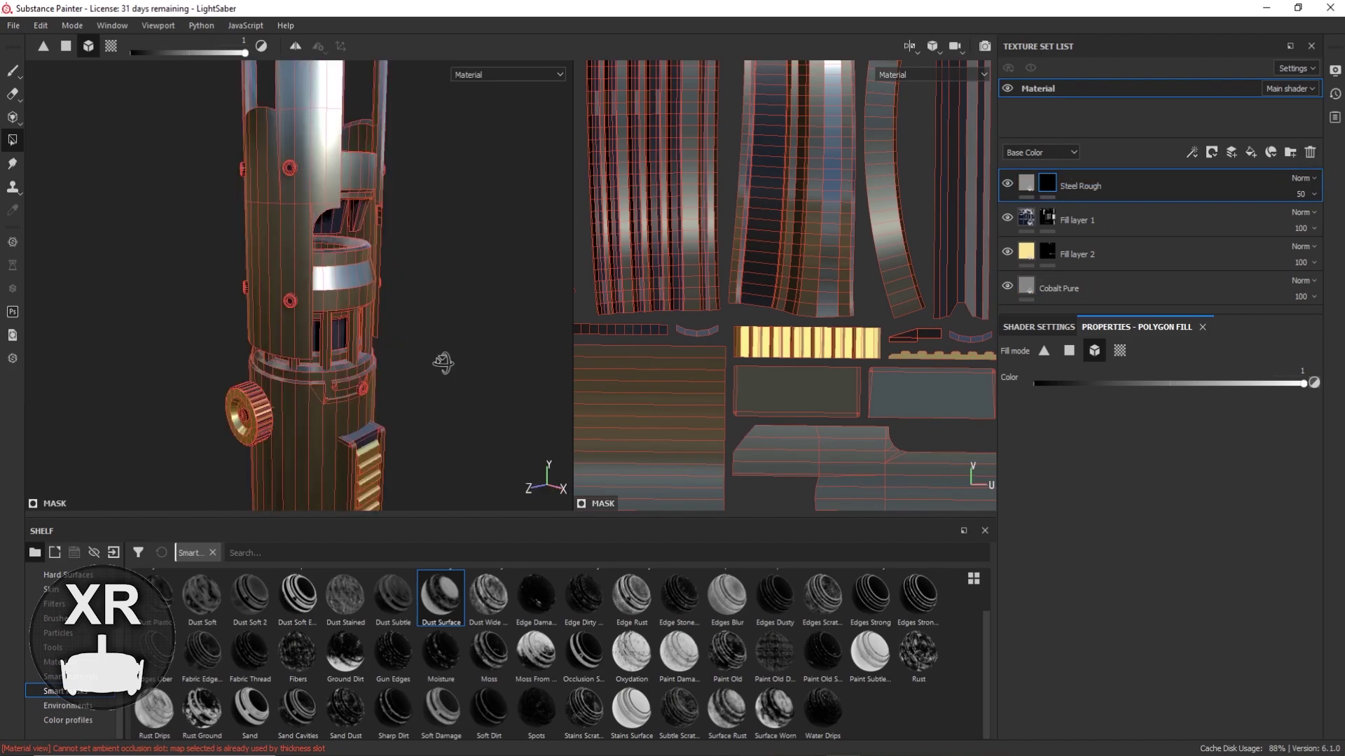
{"action": "scroll", "coordinate": [405, 290], "scroll_direction": "down", "scroll_amount": 3}
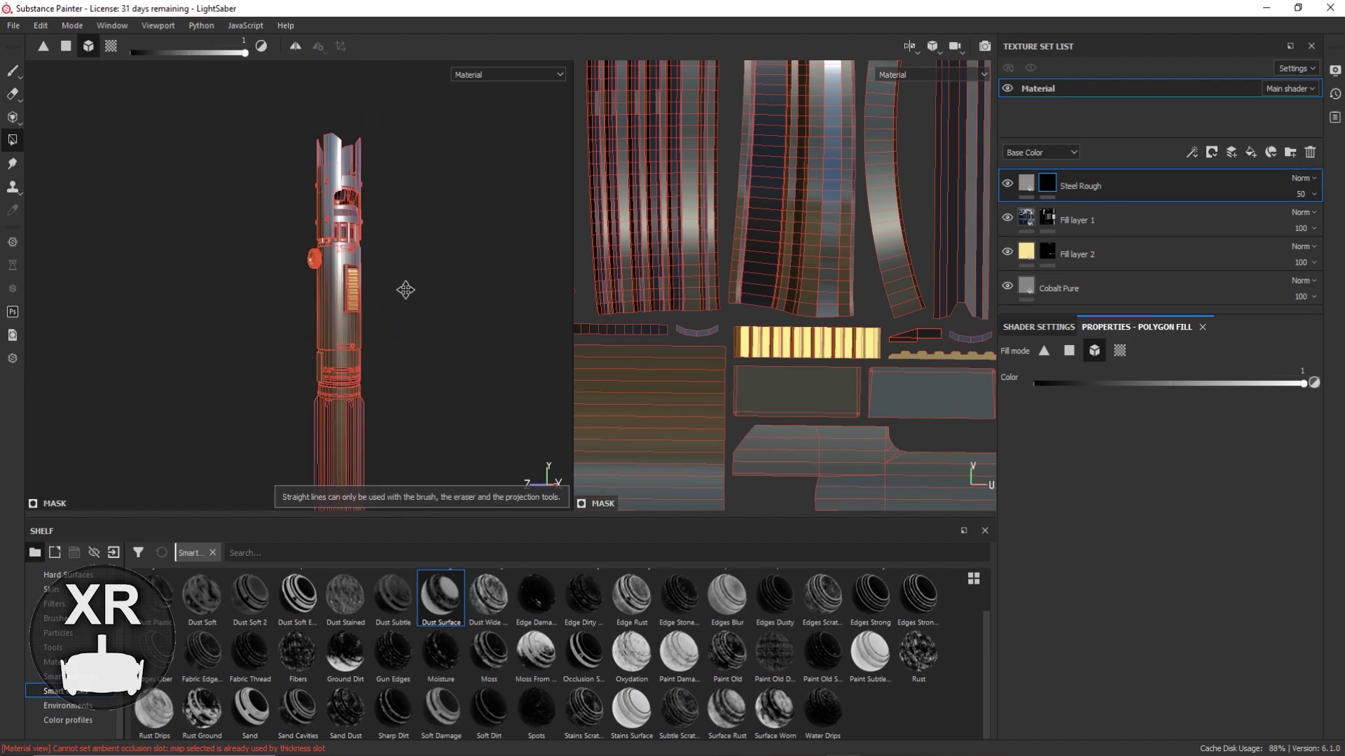
Add a fresh plain fill layer at the top of the layer stack.
{"action": "key", "text": "1"}
{"action": "mouse_move", "coordinate": [411, 234]}
{"action": "left_mouse_down", "text": "alt"}
{"action": "mouse_move", "coordinate": [492, 228]}
{"action": "mouse_move", "coordinate": [441, 376]}
{"action": "mouse_move", "coordinate": [473, 214]}
{"action": "left_mouse_up", "text": "alt"}
{"action": "left_click", "coordinate": [1251, 152]}
{"action": "left_click", "coordinate": [52, 662]}
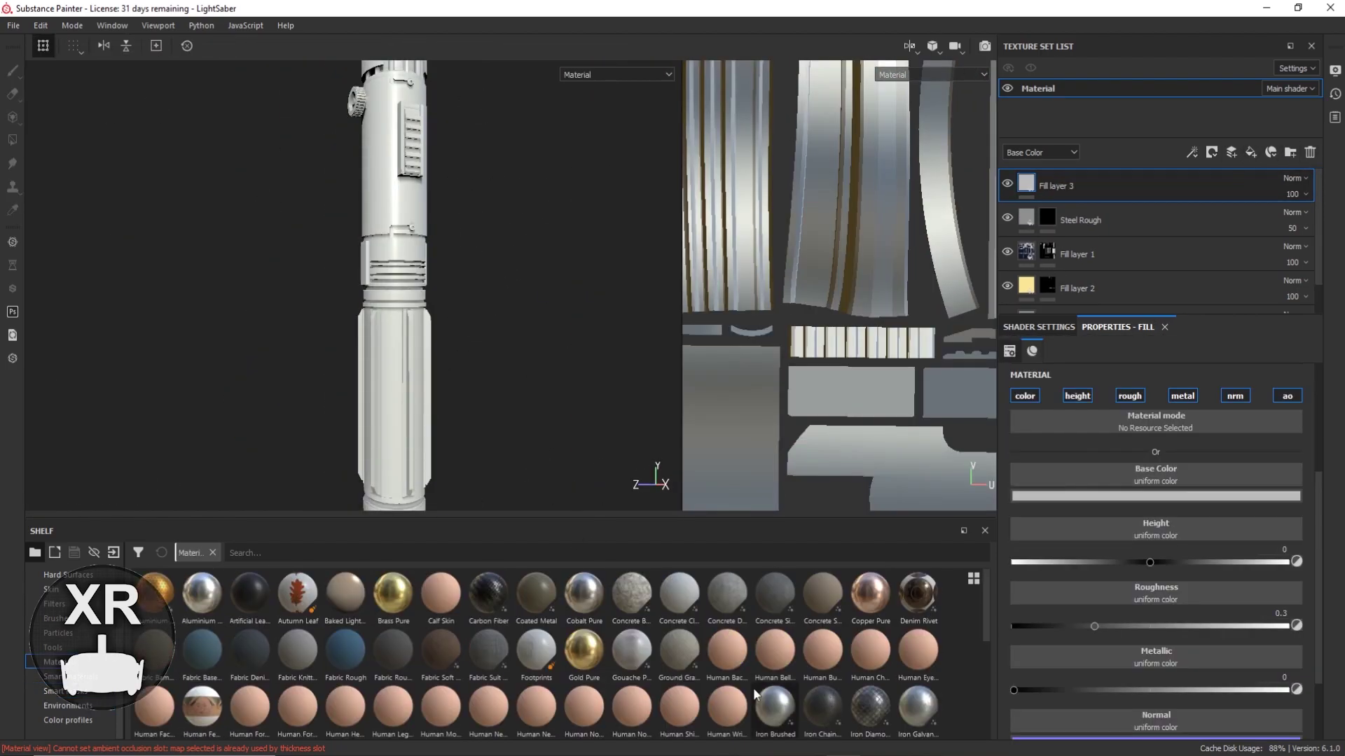
Apply Steel Rust and Wear to the top fill layer and browse the smart materials.
{"action": "scroll", "coordinate": [755, 694], "scroll_direction": "down", "scroll_amount": 5}
{"action": "left_click_drag", "start_coordinate": [879, 590], "coordinate": [1156, 423]}
{"action": "scroll", "coordinate": [524, 302], "scroll_direction": "down", "scroll_amount": 3}
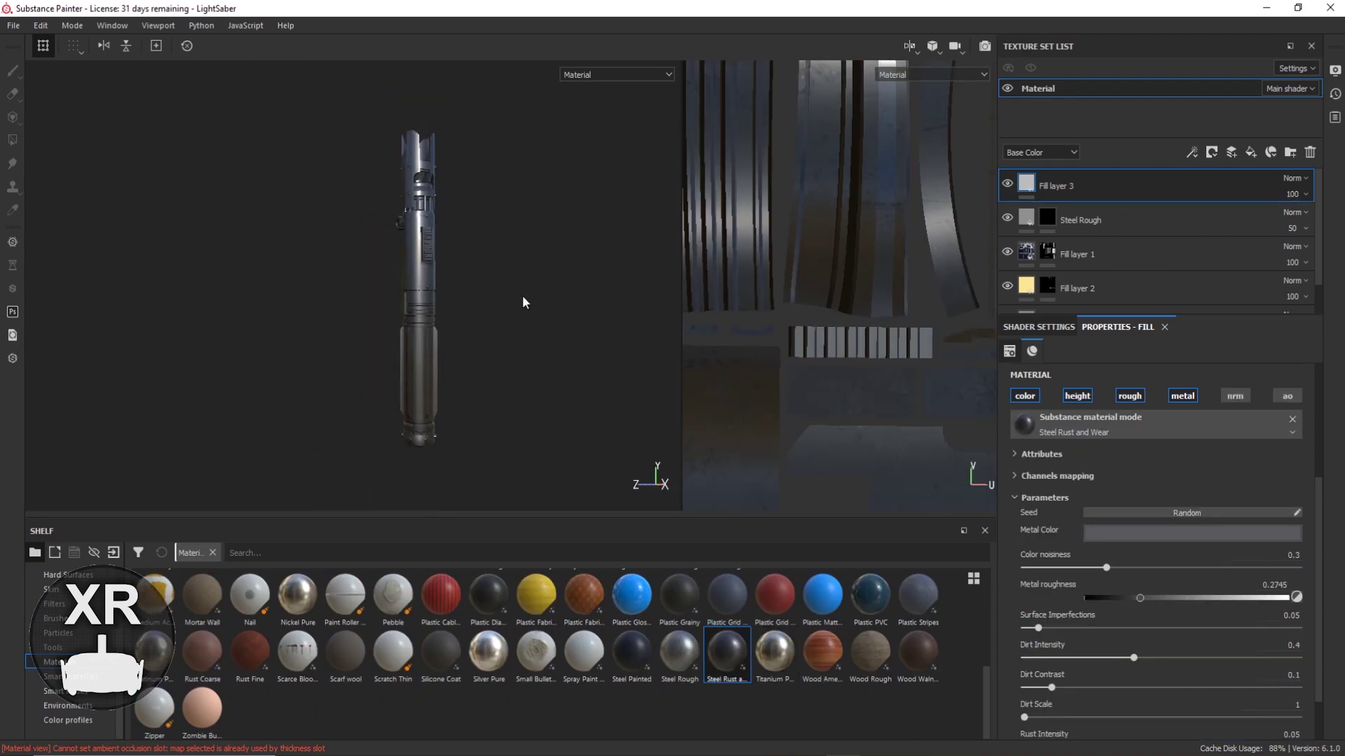
{"action": "left_click", "coordinate": [53, 691]}
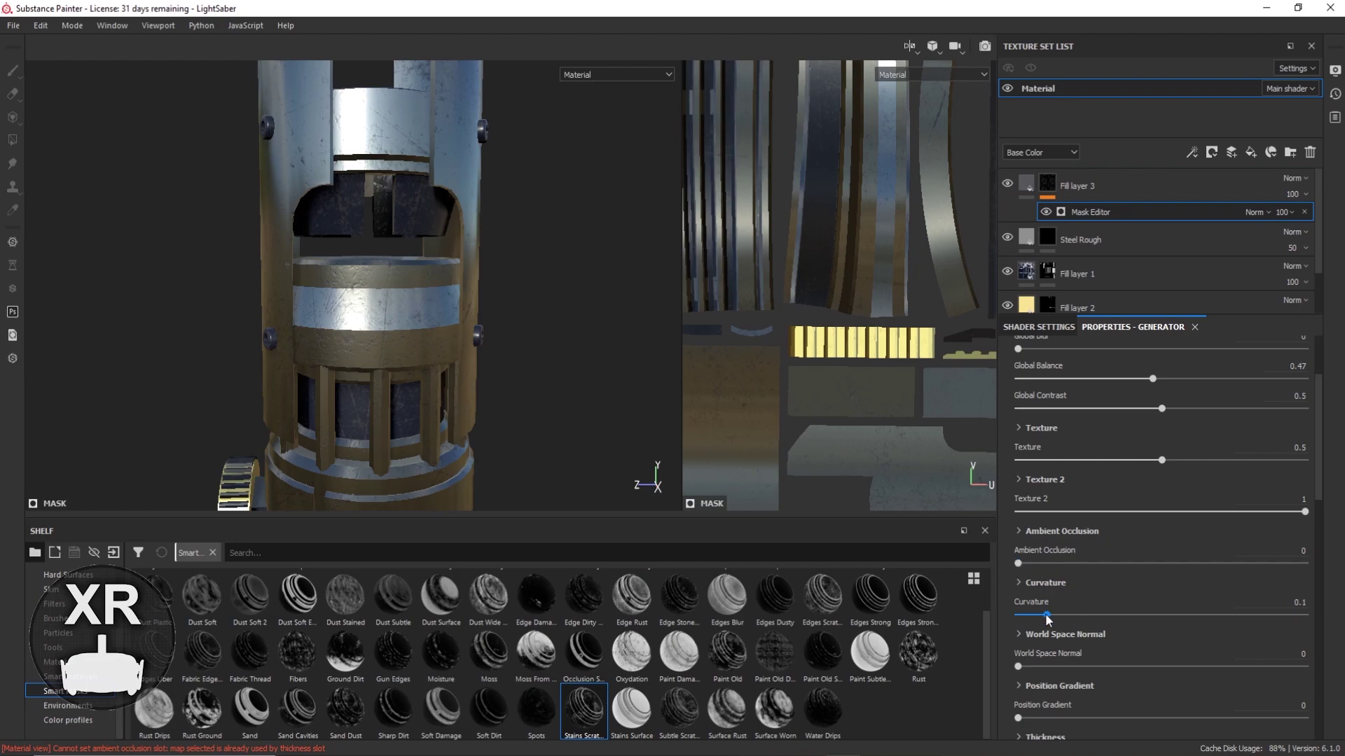
{"action": "left_click", "coordinate": [1038, 186]}
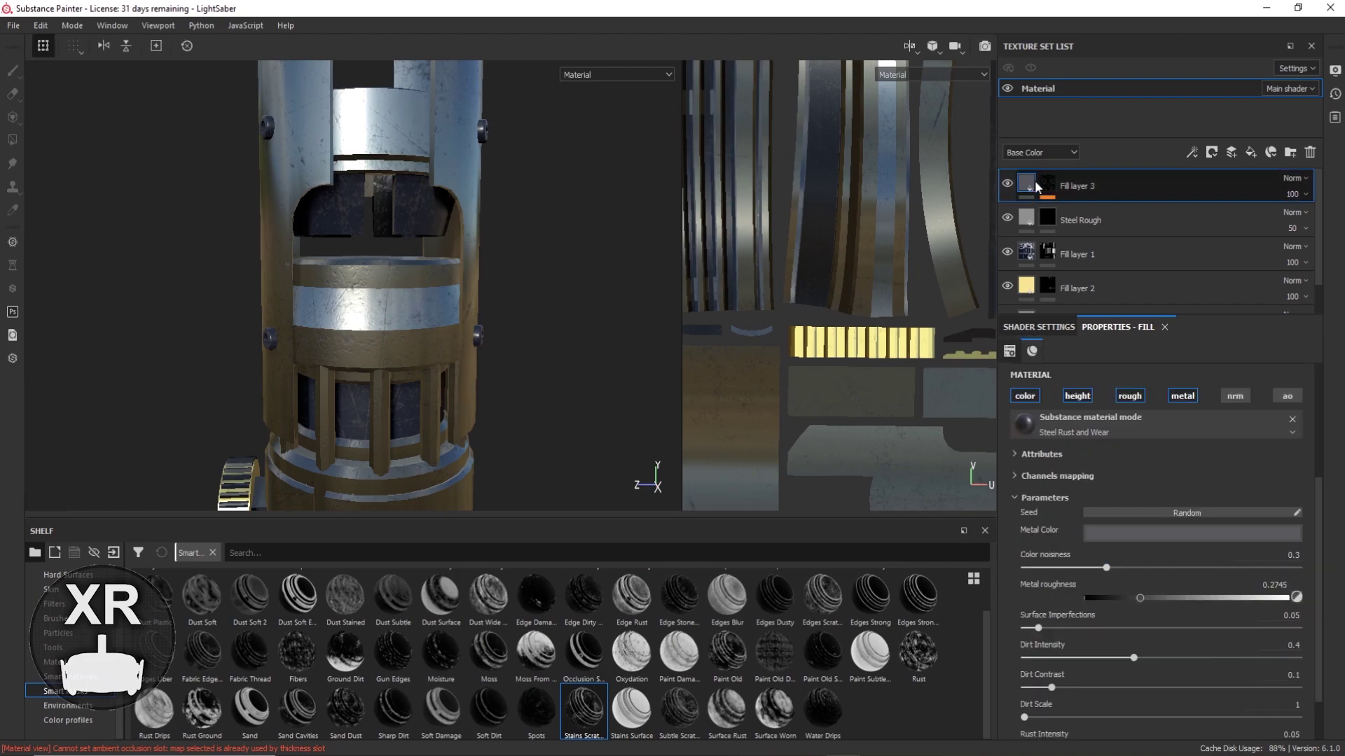
{"action": "scroll", "coordinate": [1120, 595], "scroll_direction": "down", "scroll_amount": 1}
{"action": "left_click_drag", "start_coordinate": [1134, 615], "coordinate": [1065, 615]}
{"action": "scroll", "coordinate": [1105, 539], "scroll_direction": "down", "scroll_amount": 1}
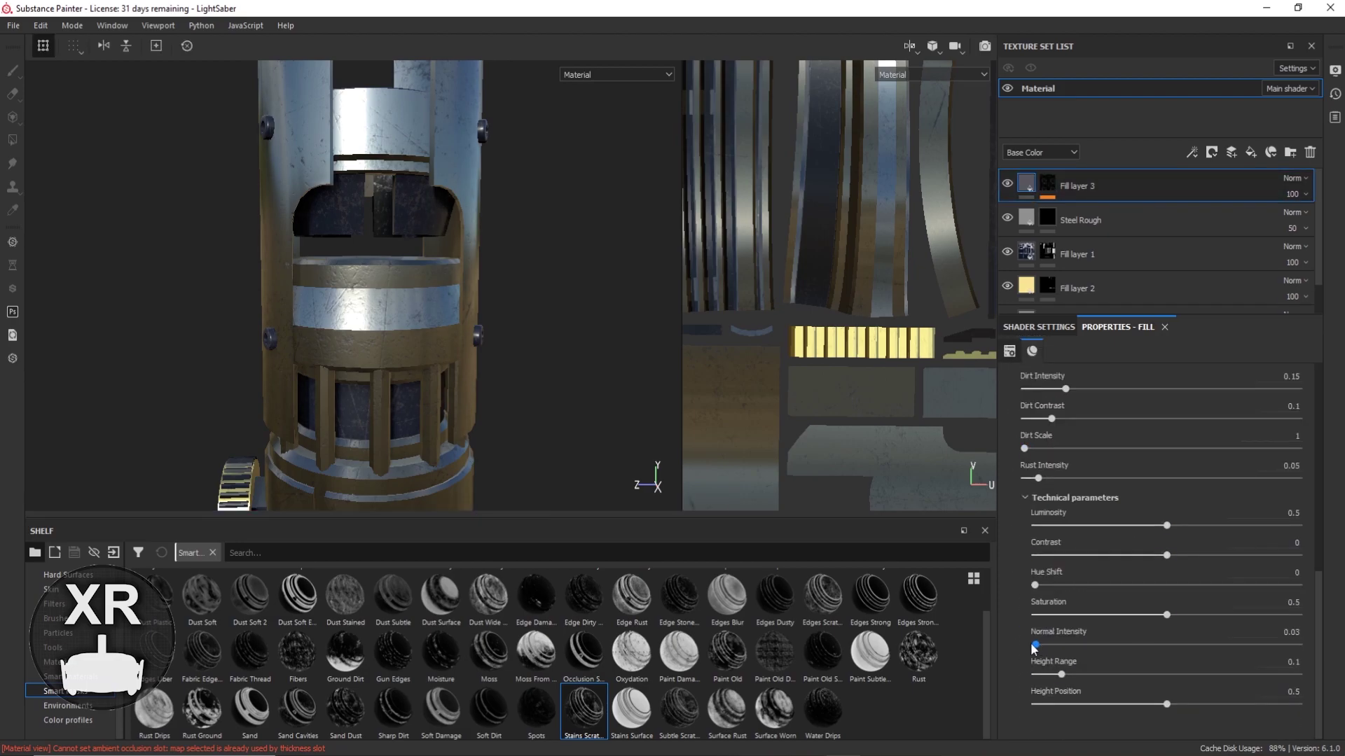
{"action": "mouse_move", "coordinate": [455, 294]}
{"action": "right_mouse_down", "text": "alt"}
{"action": "mouse_move", "coordinate": [426, 354]}
{"action": "mouse_move", "coordinate": [490, 317]}
{"action": "right_mouse_up", "text": "alt"}
Delete the Steel Rust and Steel Rough layers and select the Cobalt Pure layer.
{"action": "key", "text": "Delete"}
{"action": "key", "text": "1"}
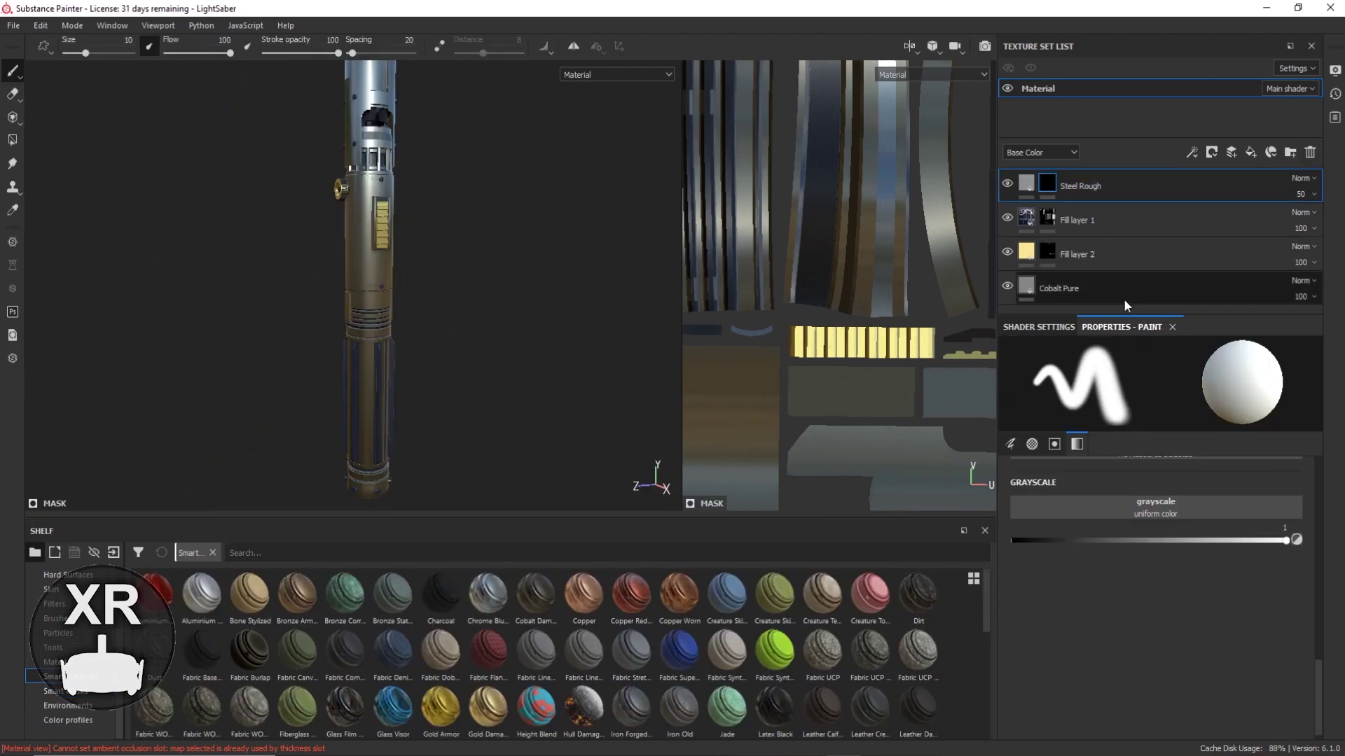
{"action": "left_click", "coordinate": [1027, 184]}
{"action": "key", "text": "Delete"}
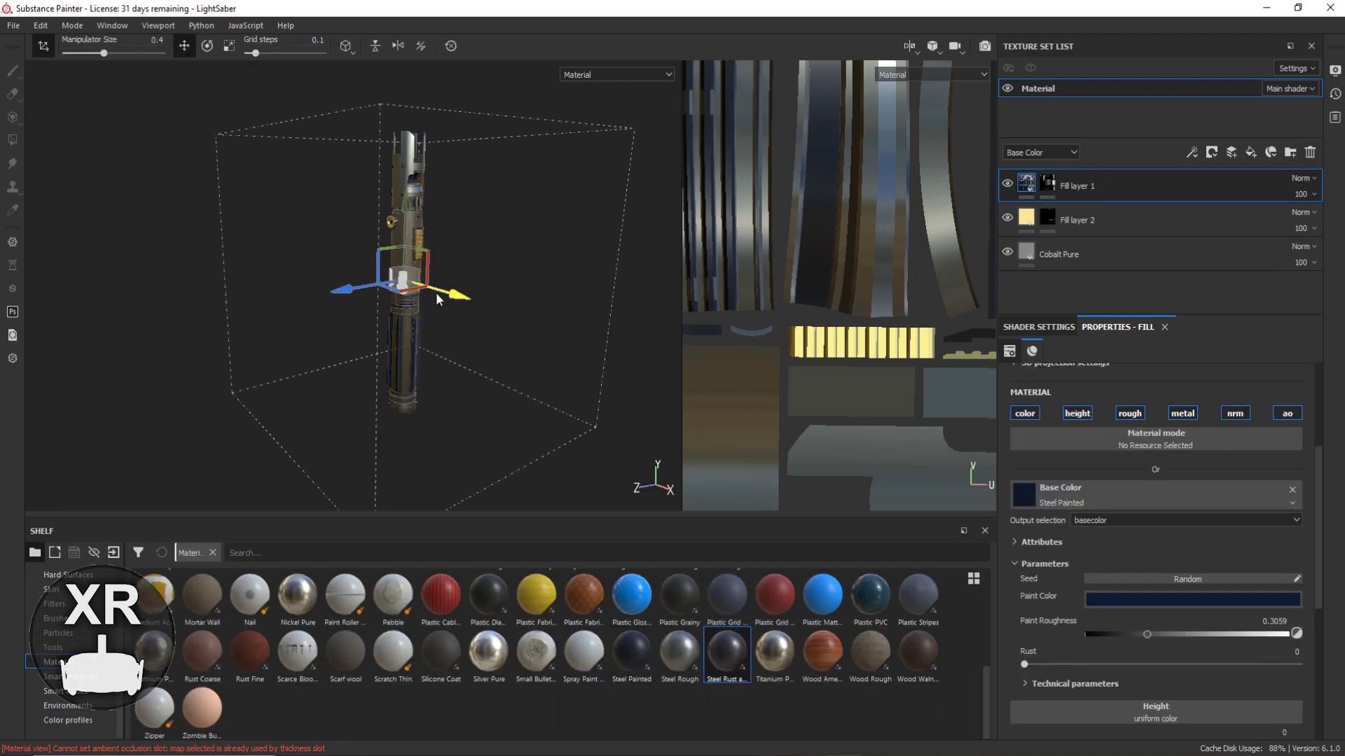
{"action": "scroll", "coordinate": [497, 230], "scroll_direction": "up", "scroll_amount": 3}
{"action": "left_click", "coordinate": [1135, 256]}
{"action": "key", "text": "ctrl+z"}
Set the selected layer's base colour to dark grey.
{"action": "left_click", "coordinate": [1155, 513]}
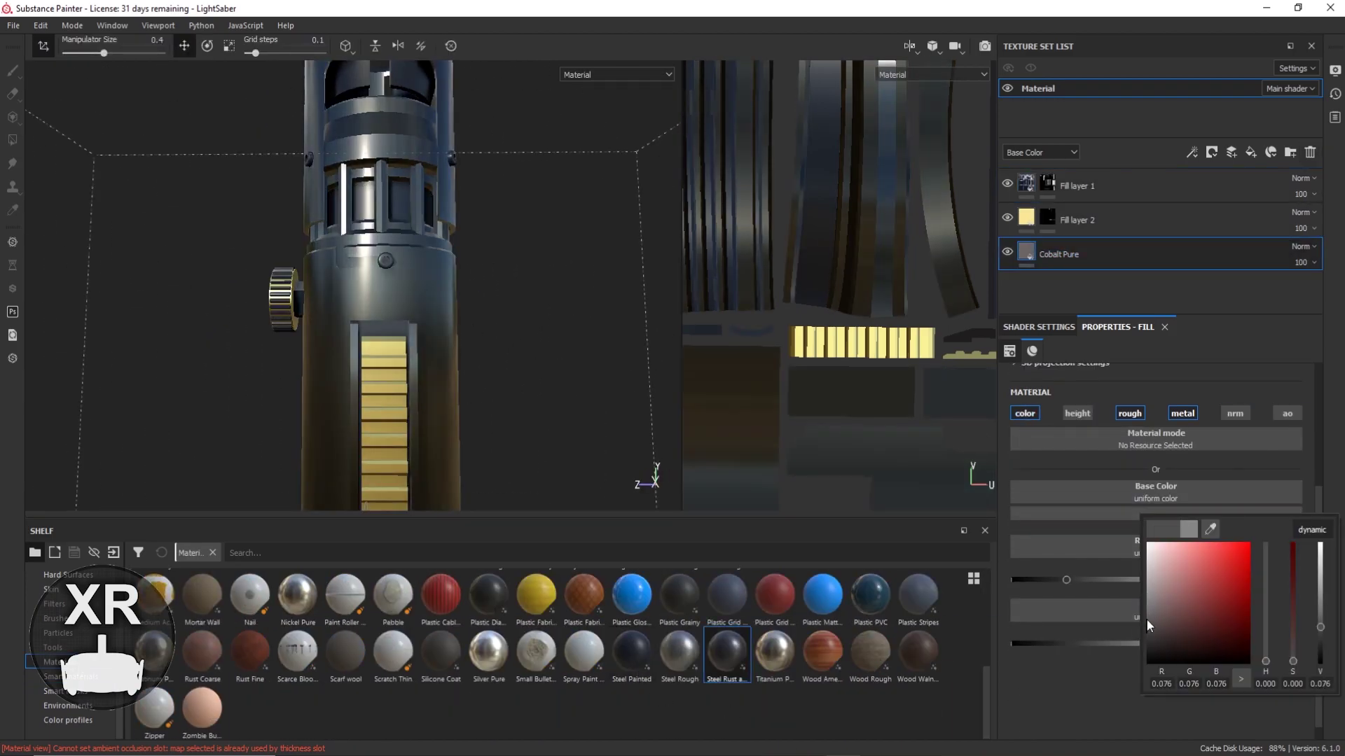
{"action": "left_click", "coordinate": [1044, 575]}
{"action": "left_click_drag", "start_coordinate": [491, 280], "coordinate": [628, 154], "text": "alt"}
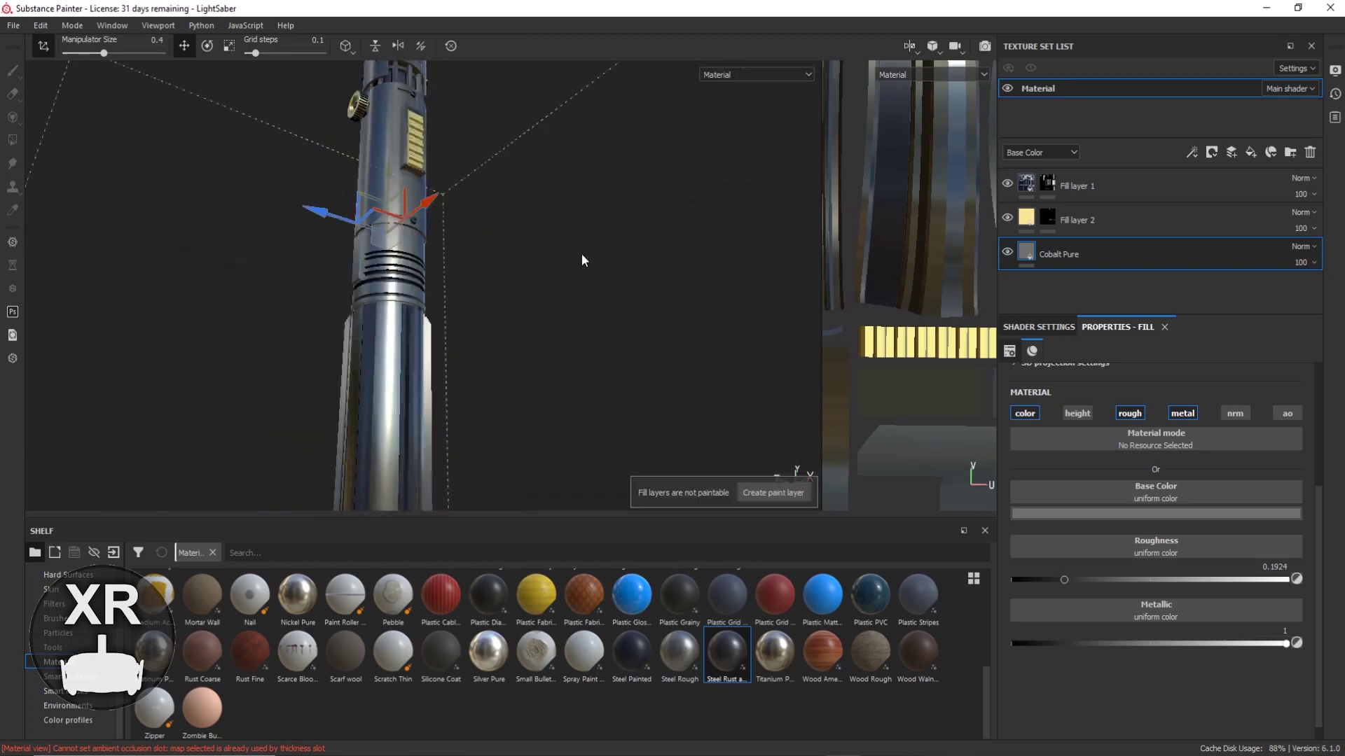
Add Steel Rust and Wear as a new top layer and try the occlusion smart mask.
{"action": "left_click_drag", "start_coordinate": [727, 655], "coordinate": [1190, 186]}
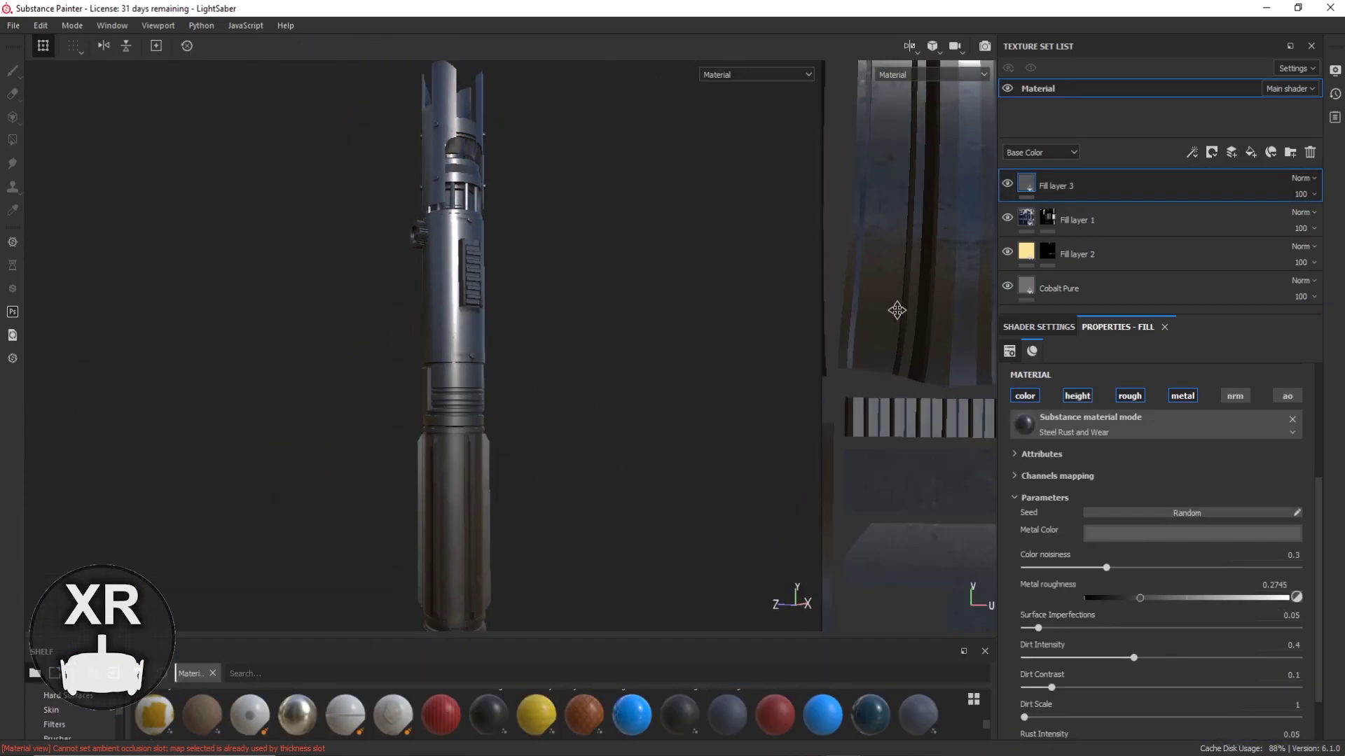
{"action": "left_click", "coordinate": [56, 677]}
{"action": "left_click_drag", "start_coordinate": [490, 518], "coordinate": [491, 480]}
{"action": "left_click_drag", "start_coordinate": [536, 655], "coordinate": [1048, 659]}
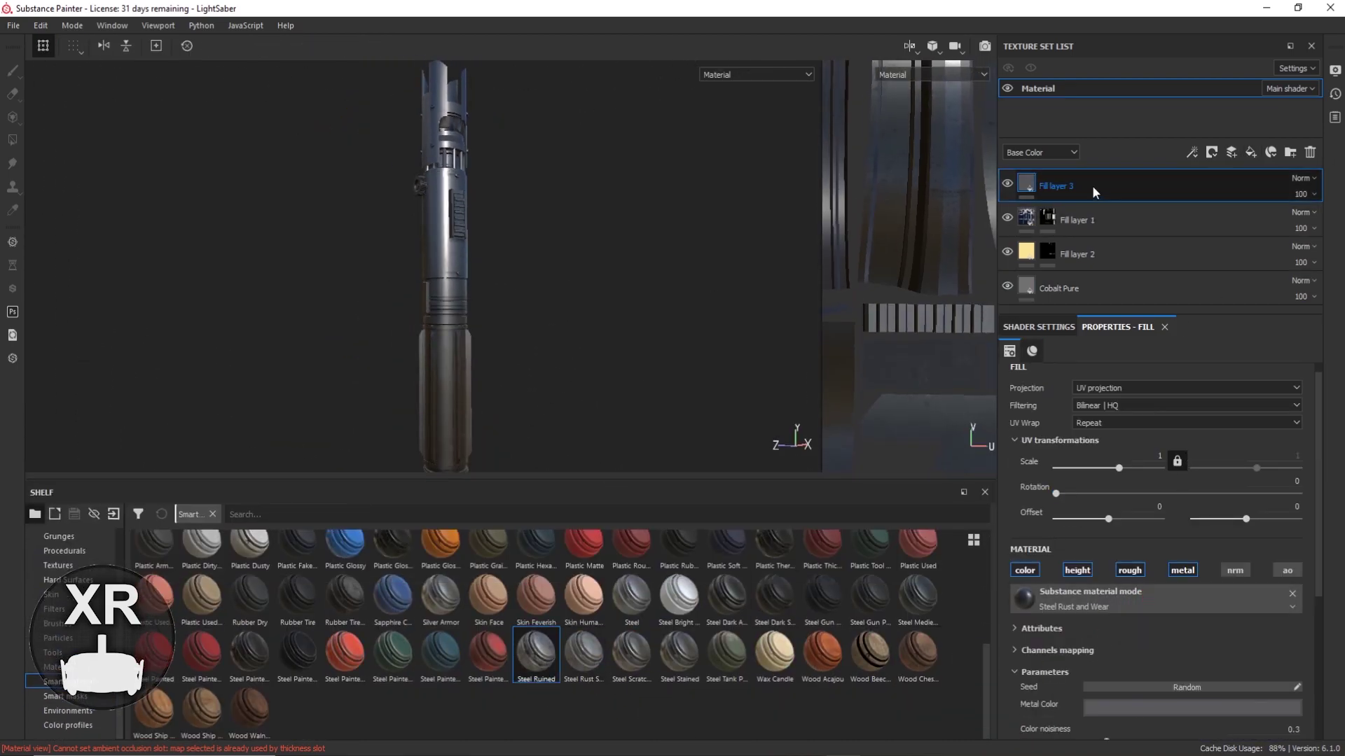
{"action": "left_click", "coordinate": [65, 696]}
{"action": "left_click_drag", "start_coordinate": [583, 655], "coordinate": [451, 276]}
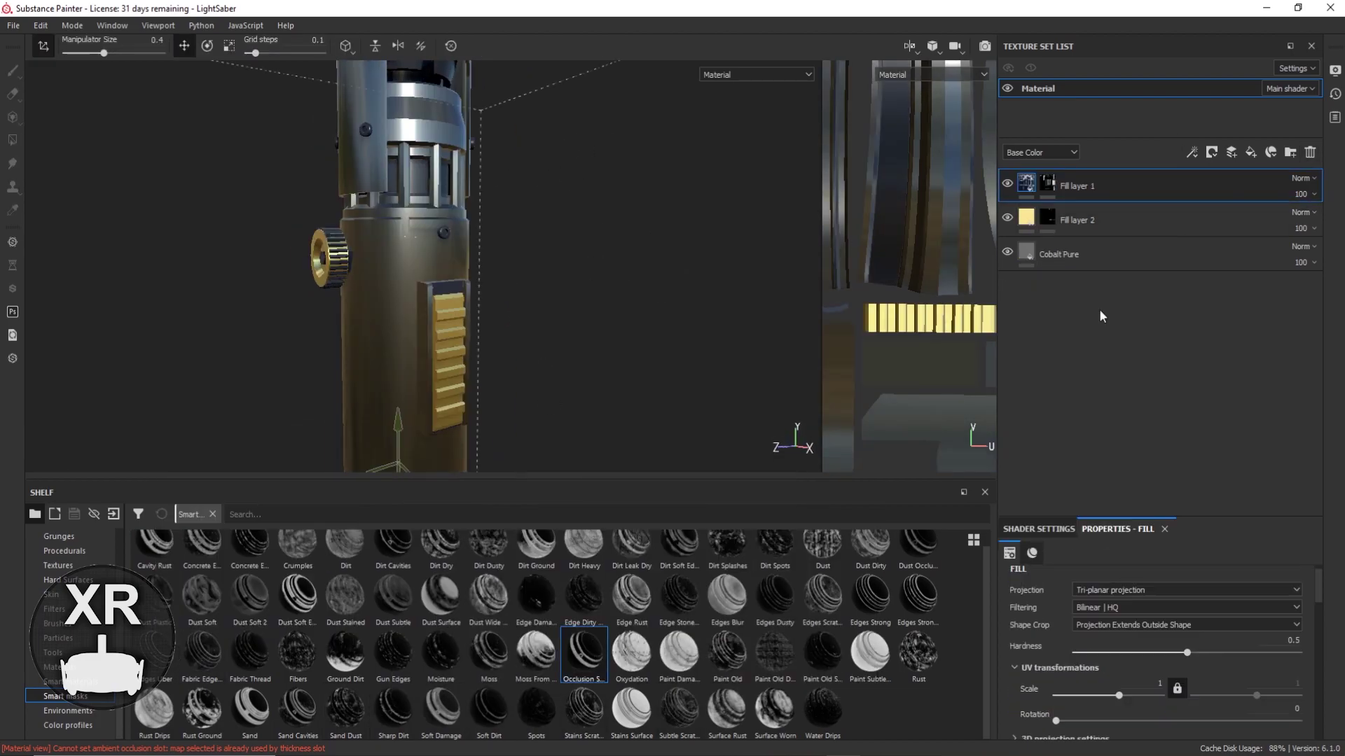
Show the environment map as the viewport backdrop in Display Settings.
{"action": "left_click", "coordinate": [1335, 70]}
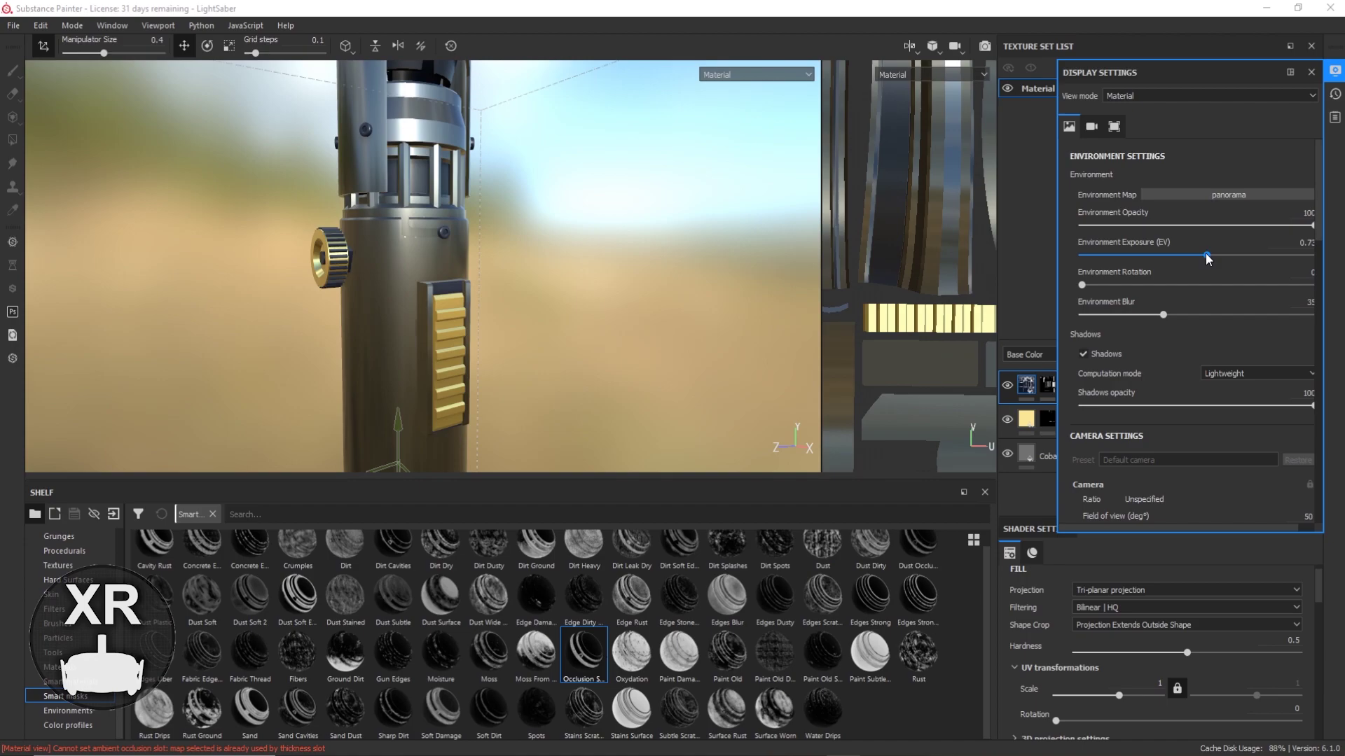
{"action": "left_click", "coordinate": [1335, 70]}
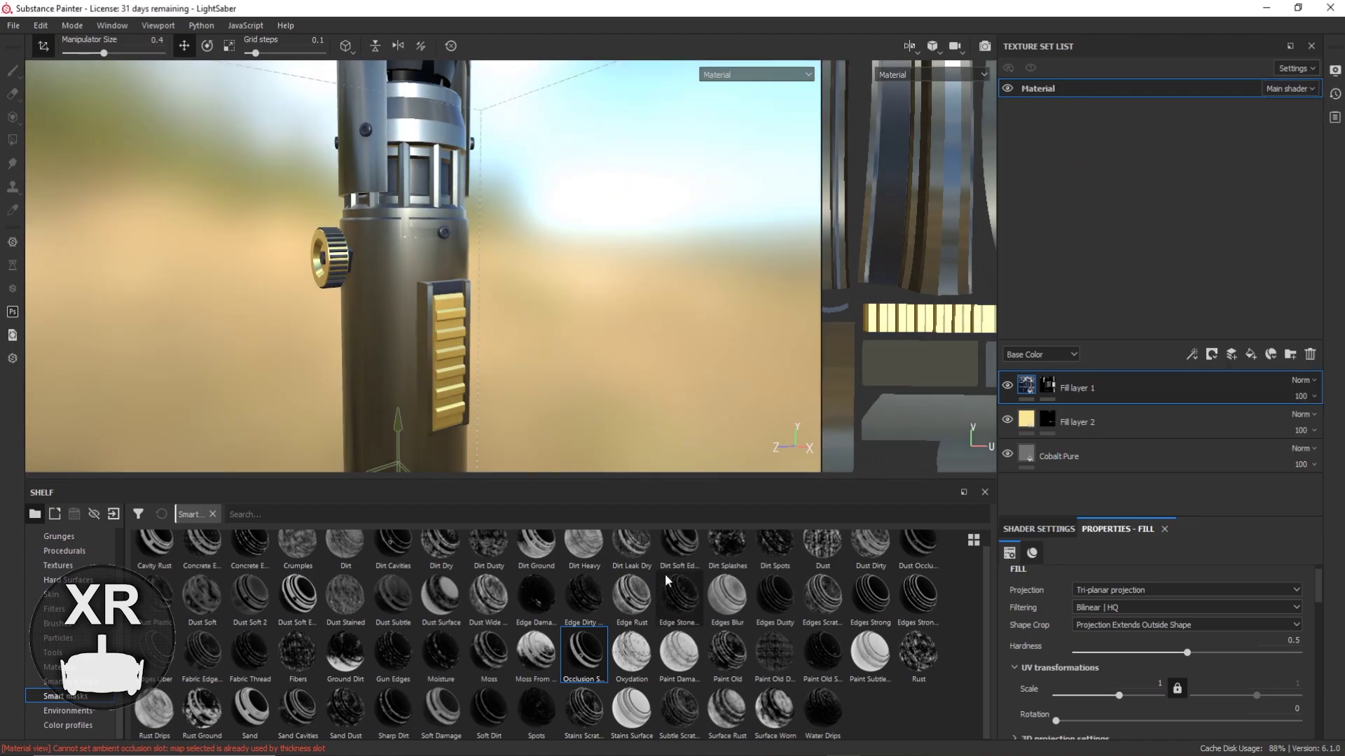
{"action": "left_click_drag", "start_coordinate": [490, 483], "coordinate": [491, 641]}
{"action": "scroll", "coordinate": [554, 319], "scroll_direction": "up", "scroll_amount": 5}
Bake the mesh maps using SM_LightSaber_01.fbx as the high-poly mesh.
{"action": "left_click", "coordinate": [13, 25]}
{"action": "left_click", "coordinate": [32, 112]}
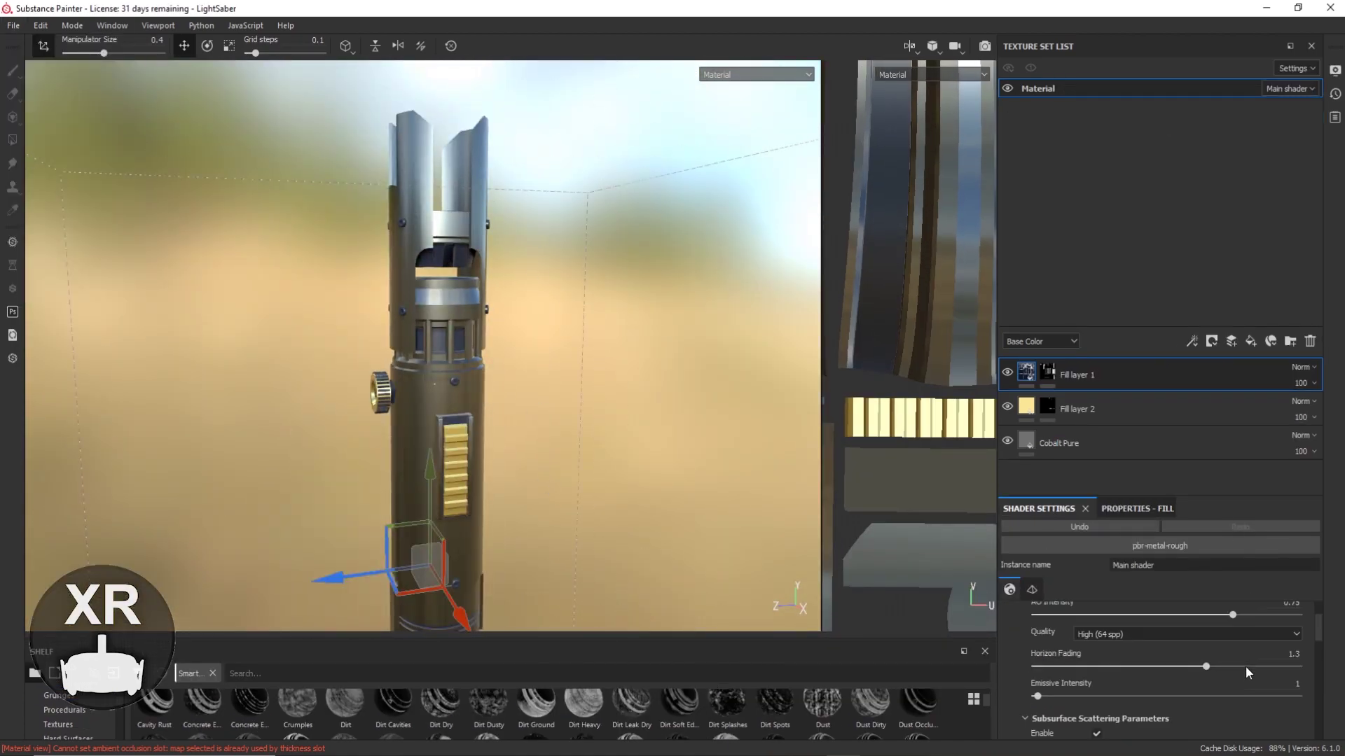
{"action": "left_click", "coordinate": [862, 289]}
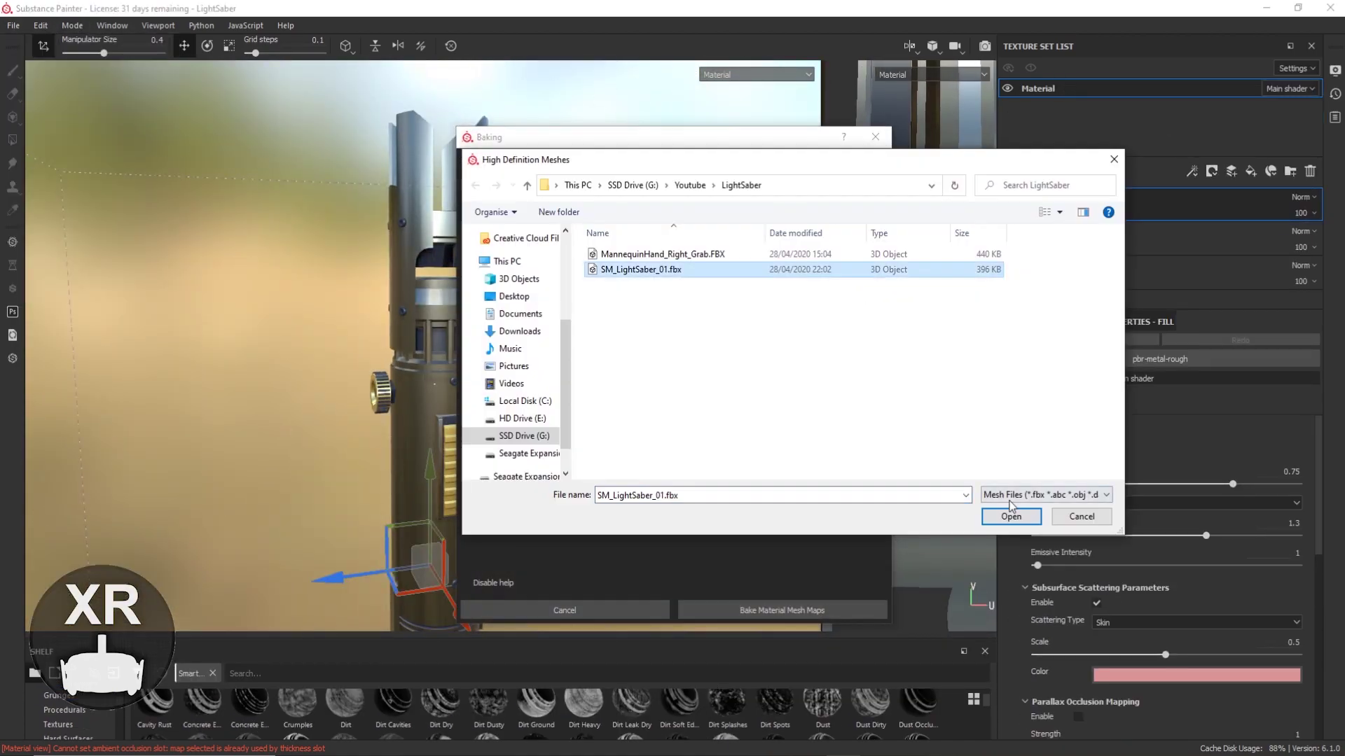
{"action": "key", "text": "Return"}
{"action": "left_click", "coordinate": [782, 610]}
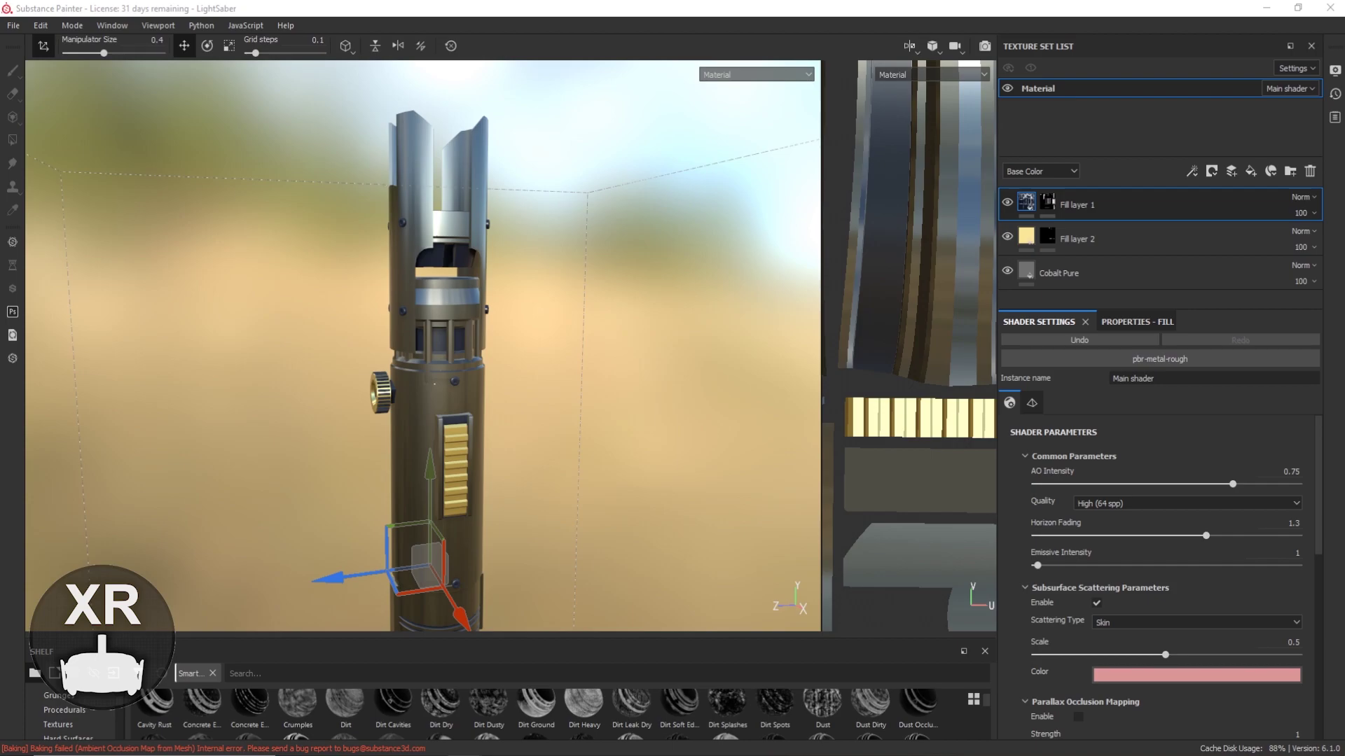
Rebake the mesh maps with antialiasing enabled.
{"action": "left_click", "coordinate": [14, 25]}
{"action": "left_click", "coordinate": [32, 112]}
{"action": "scroll", "coordinate": [729, 316], "scroll_direction": "down", "scroll_amount": 3}
{"action": "left_click", "coordinate": [795, 319]}
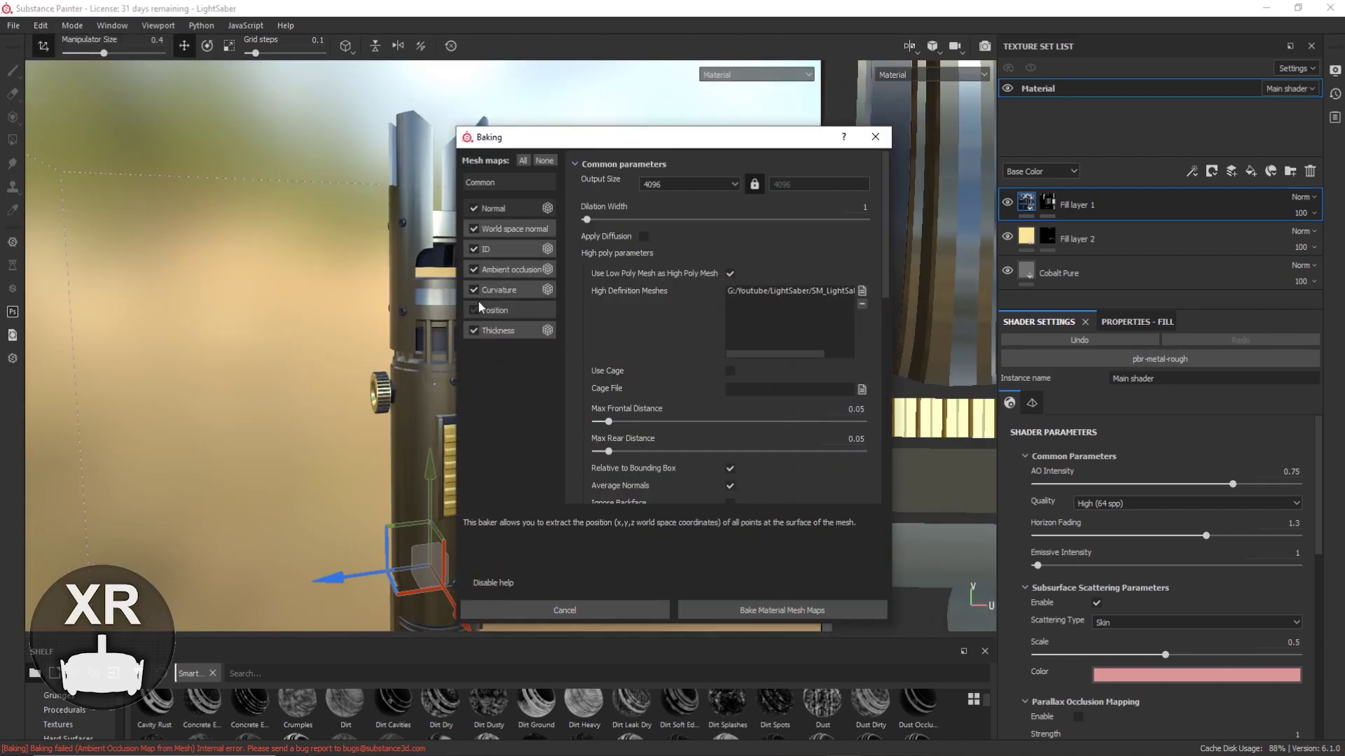
{"action": "left_click", "coordinate": [503, 183]}
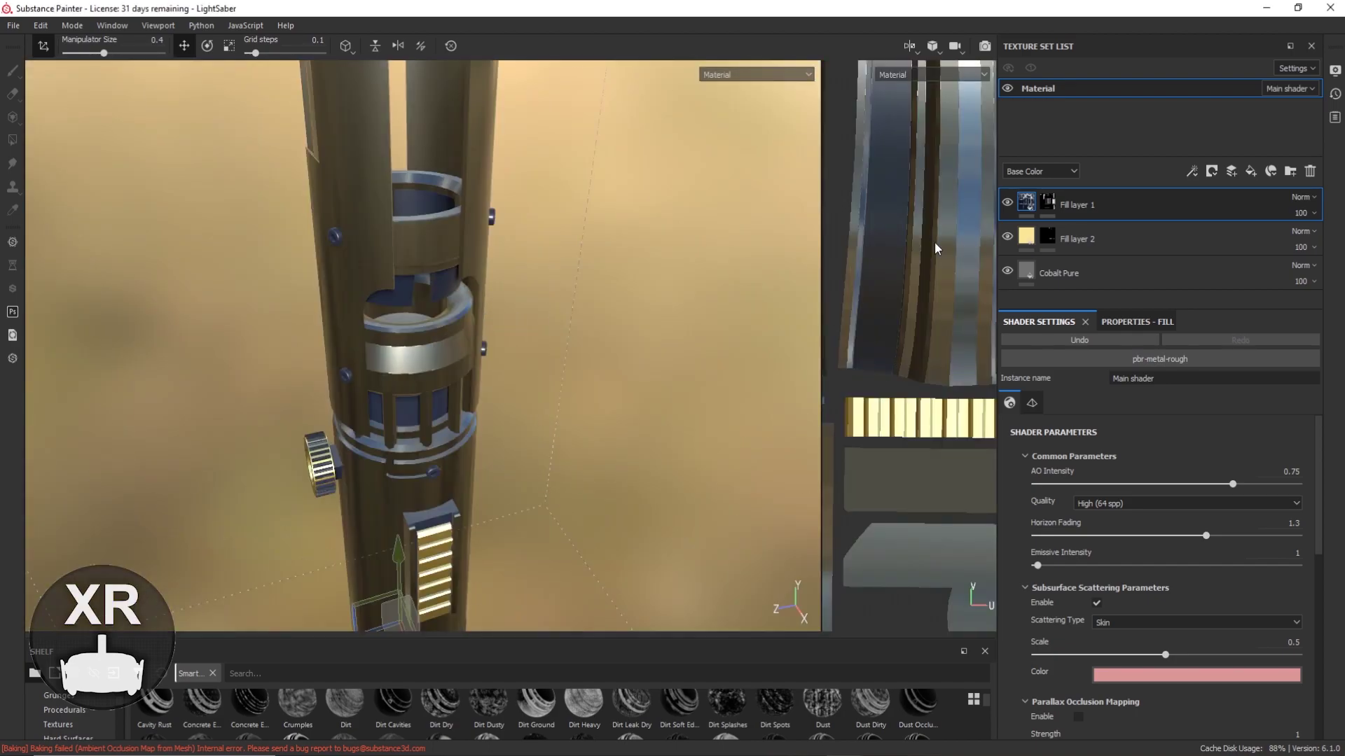
Set Fill layer 1's paint colour to dark blue and Cobalt Pure's roughness to 0.1924.
{"action": "left_click", "coordinate": [1120, 204]}
{"action": "scroll", "coordinate": [1058, 544], "scroll_direction": "down", "scroll_amount": 5}
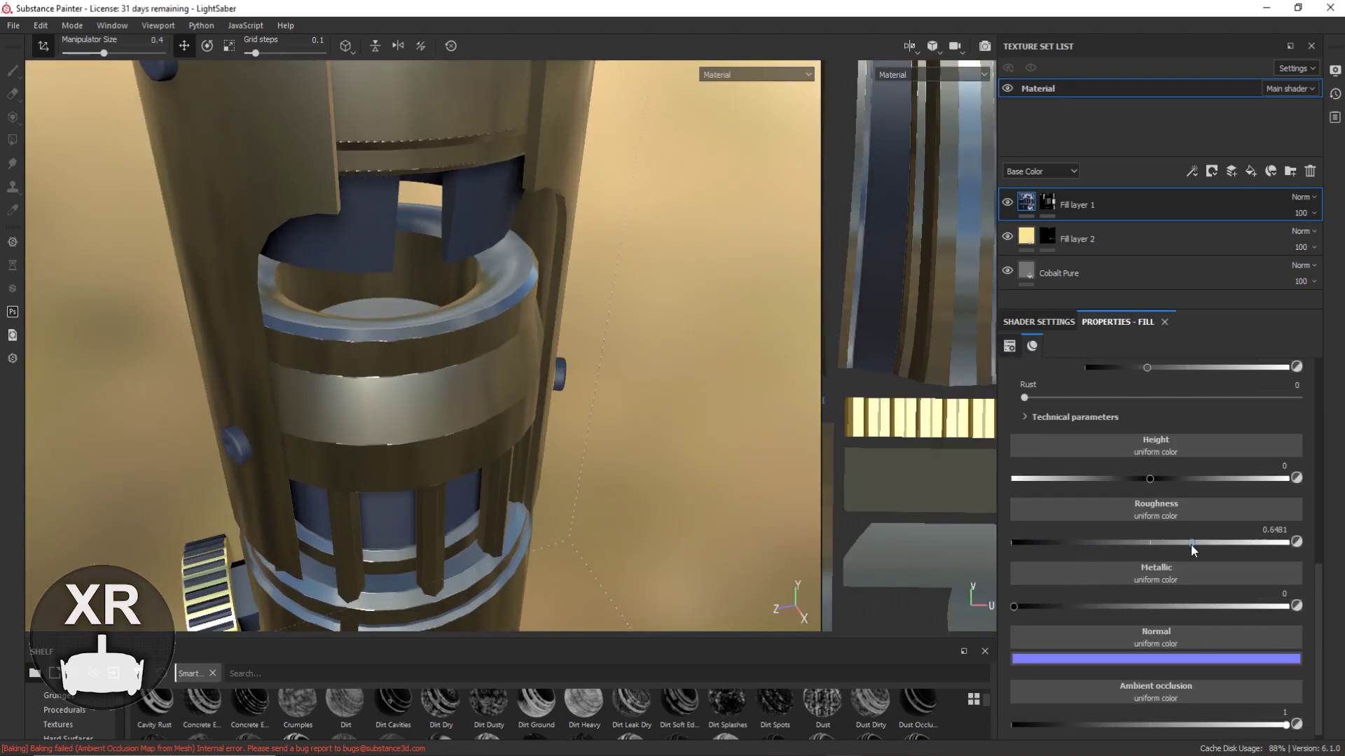
{"action": "scroll", "coordinate": [1191, 544], "scroll_direction": "up", "scroll_amount": 5}
{"action": "left_click", "coordinate": [1191, 594]}
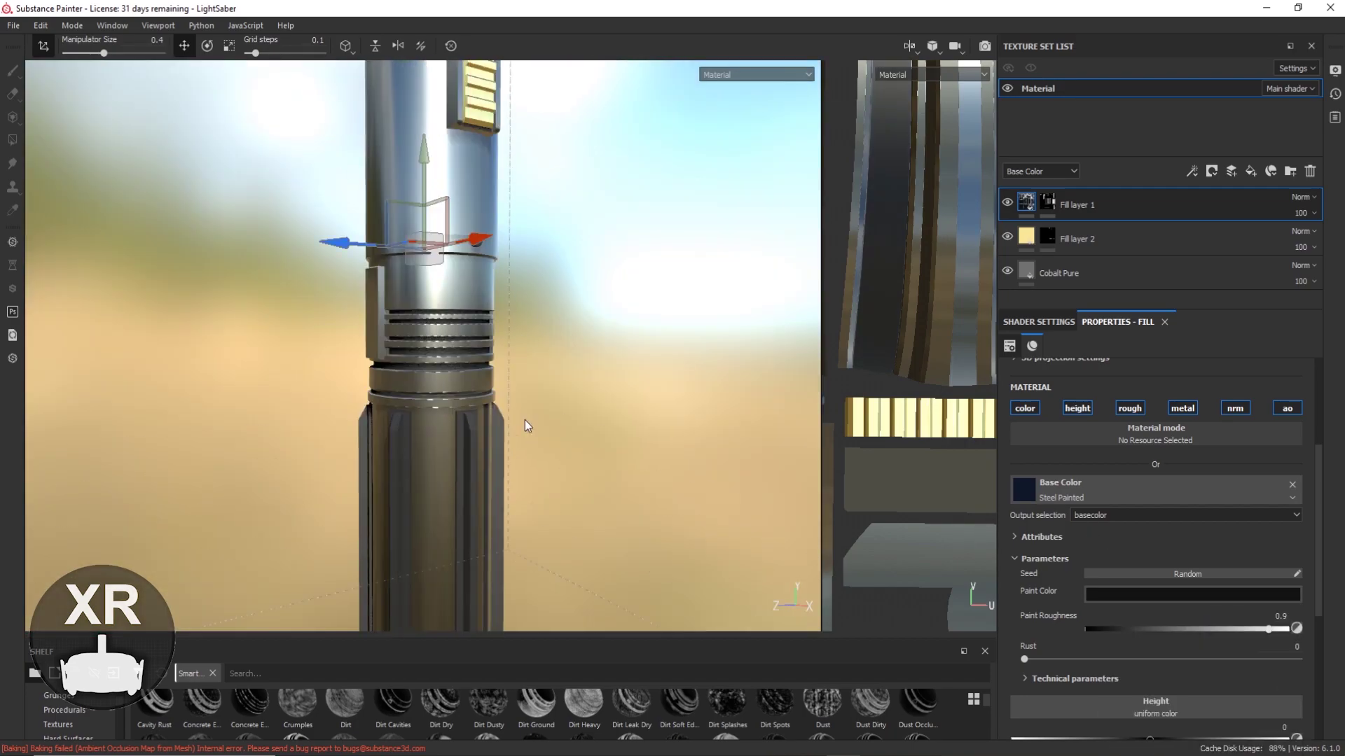
{"action": "left_click", "coordinate": [1191, 594]}
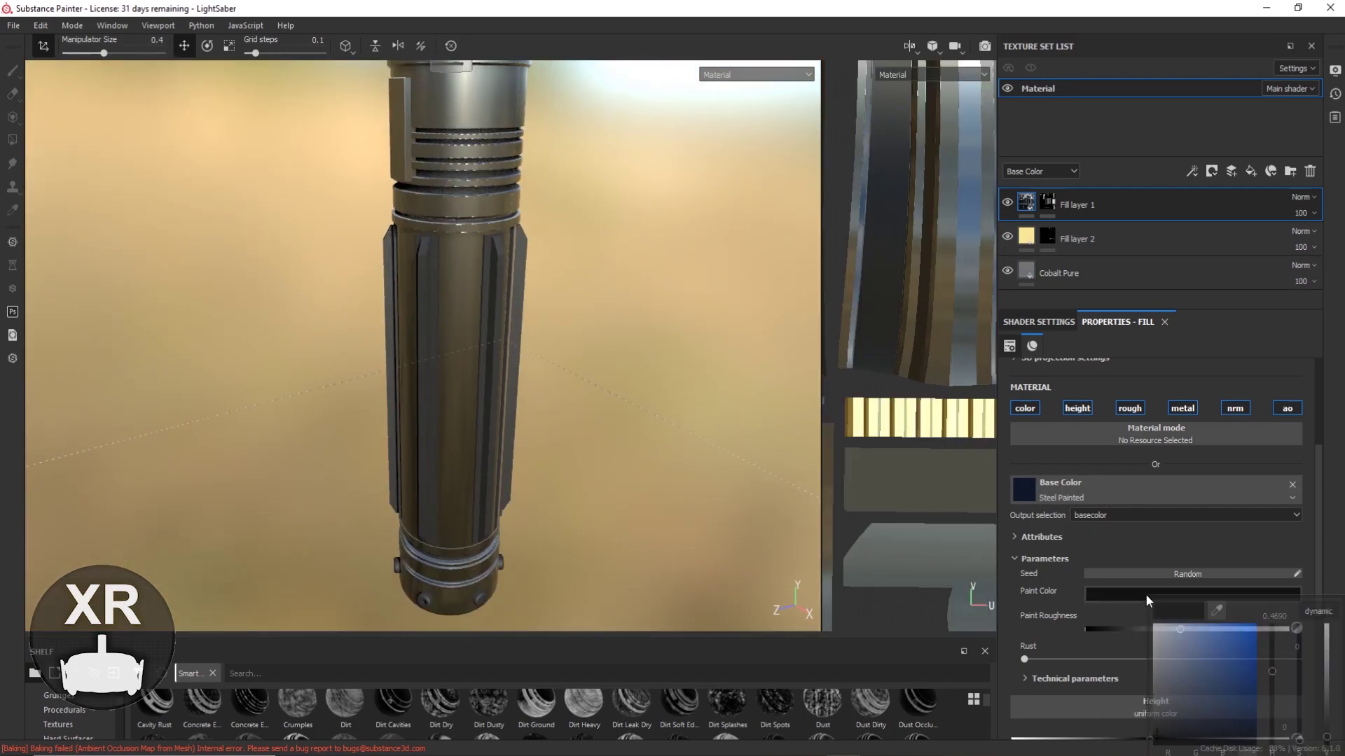
{"action": "scroll", "coordinate": [1121, 588], "scroll_direction": "down", "scroll_amount": 5}
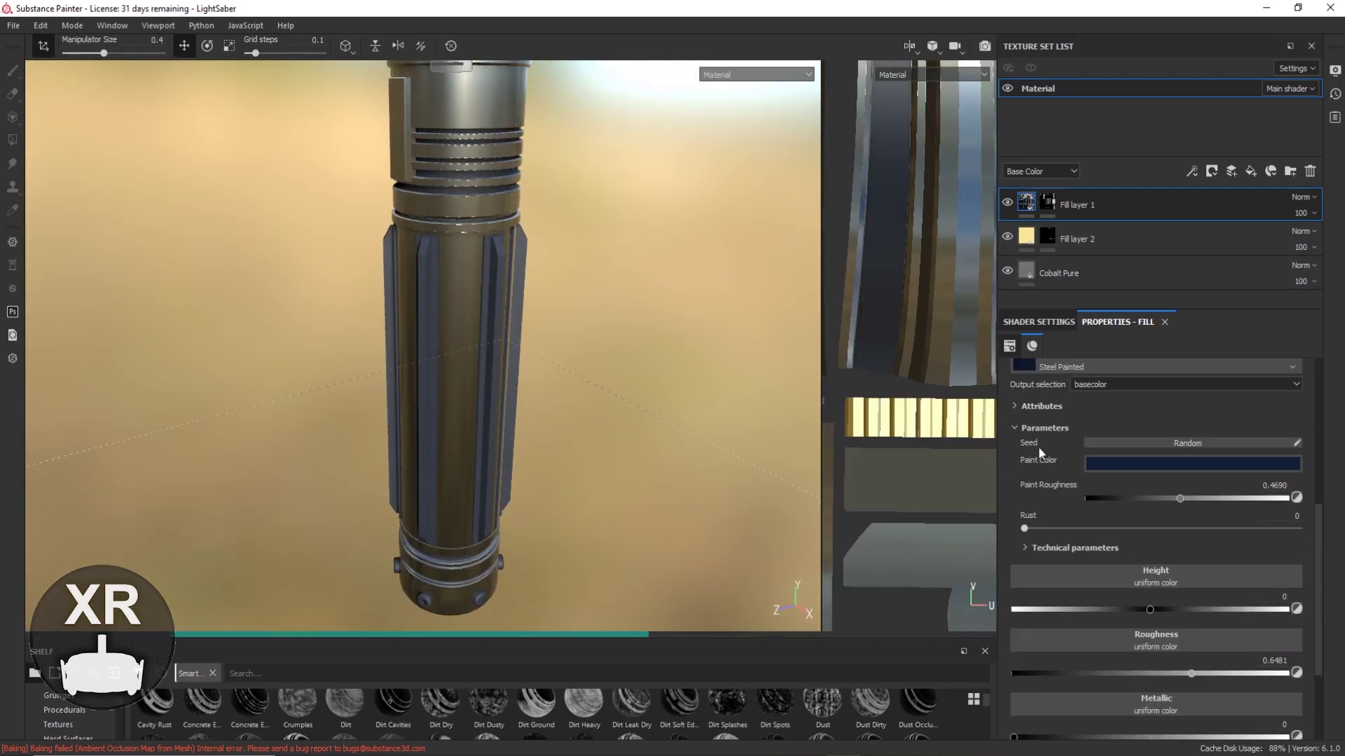
{"action": "left_click", "coordinate": [1191, 376]}
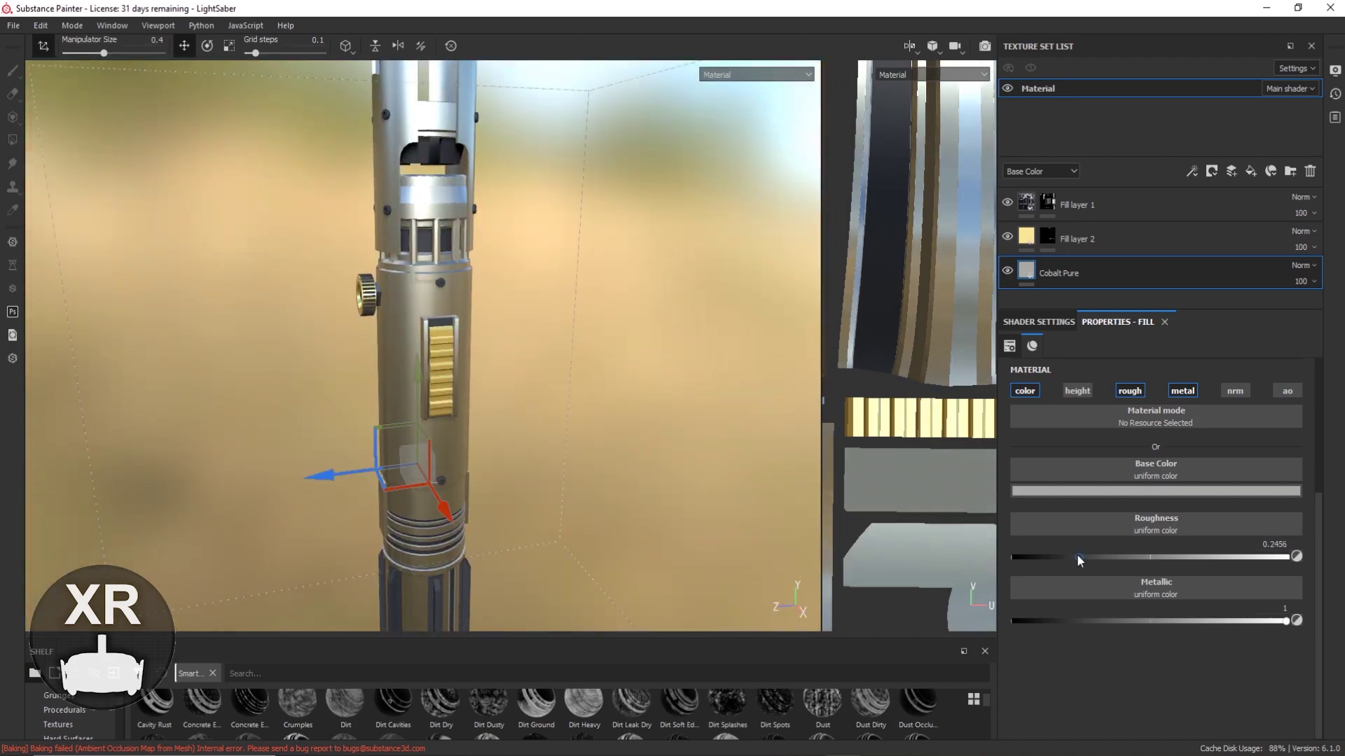
{"action": "left_click_drag", "start_coordinate": [1078, 557], "coordinate": [1065, 557]}
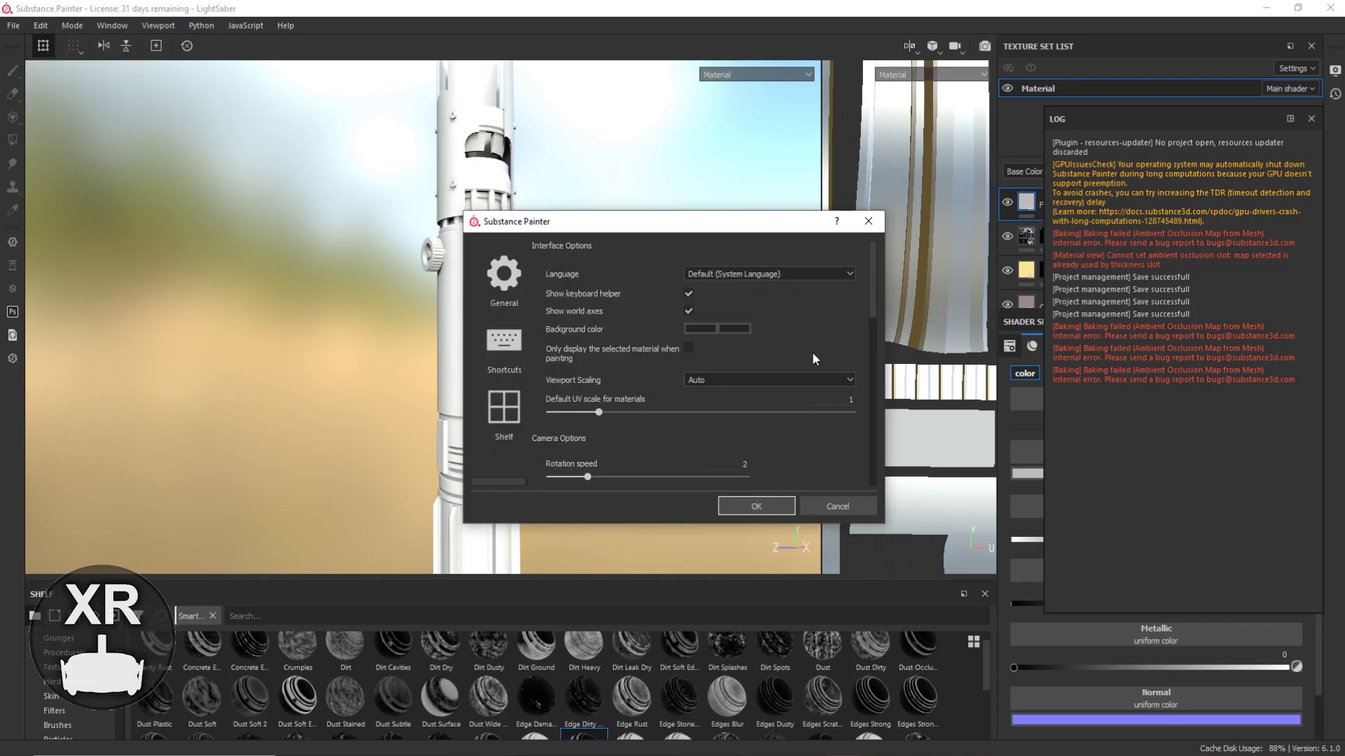
Adjust the Ambient occlusion bake parameters in Bake Mesh Maps and rebake.
{"action": "scroll", "coordinate": [812, 352], "scroll_direction": "down", "scroll_amount": 10}
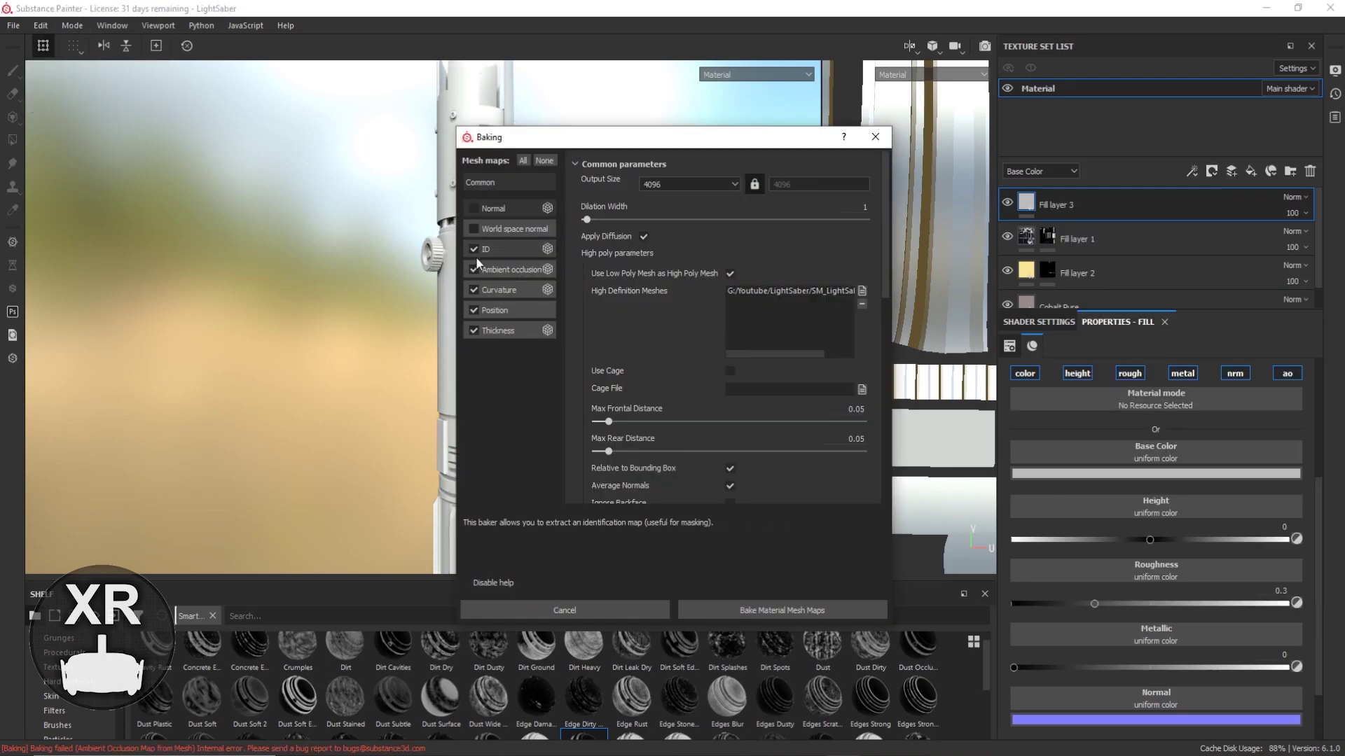
{"action": "left_click", "coordinate": [490, 269]}
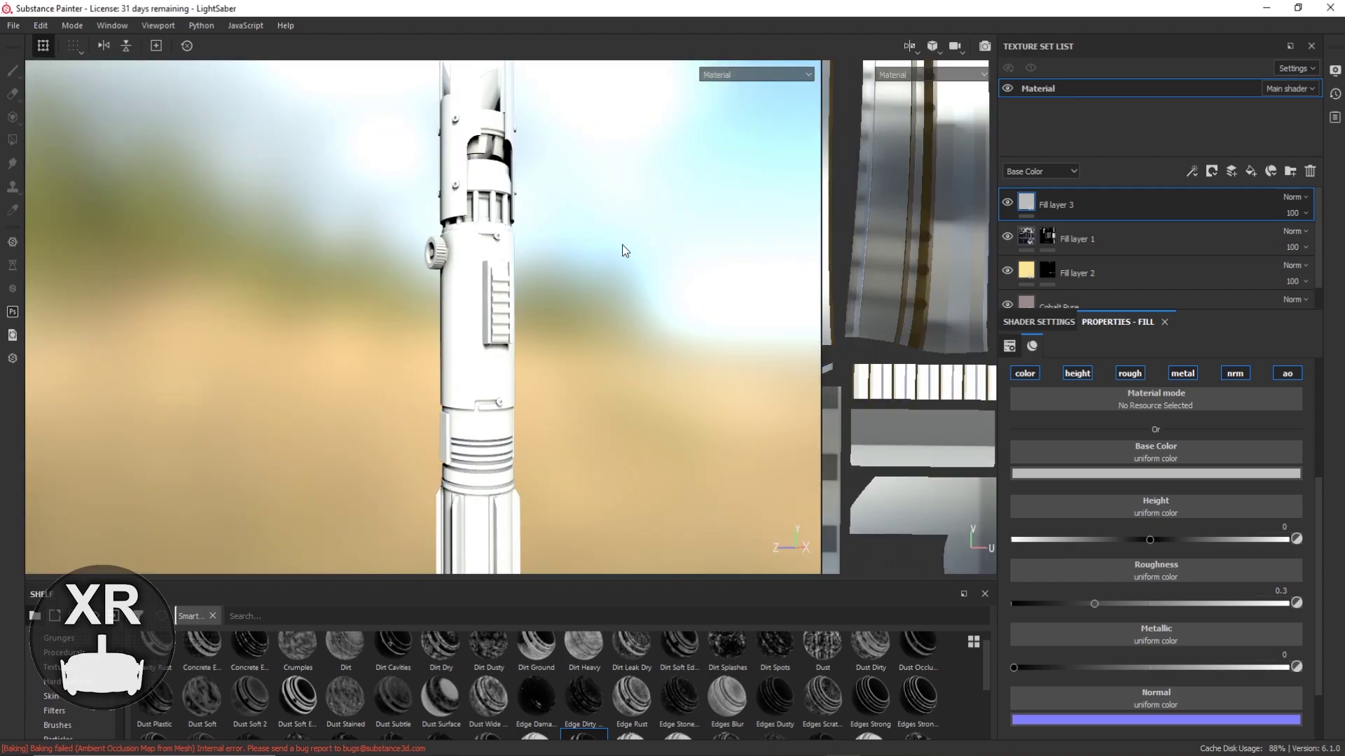
{"action": "scroll", "coordinate": [1145, 494], "scroll_direction": "up", "scroll_amount": 2}
Feed the baked AO map into base colour, set the layer to Multiply, name it AO.
{"action": "left_click", "coordinate": [1019, 462]}
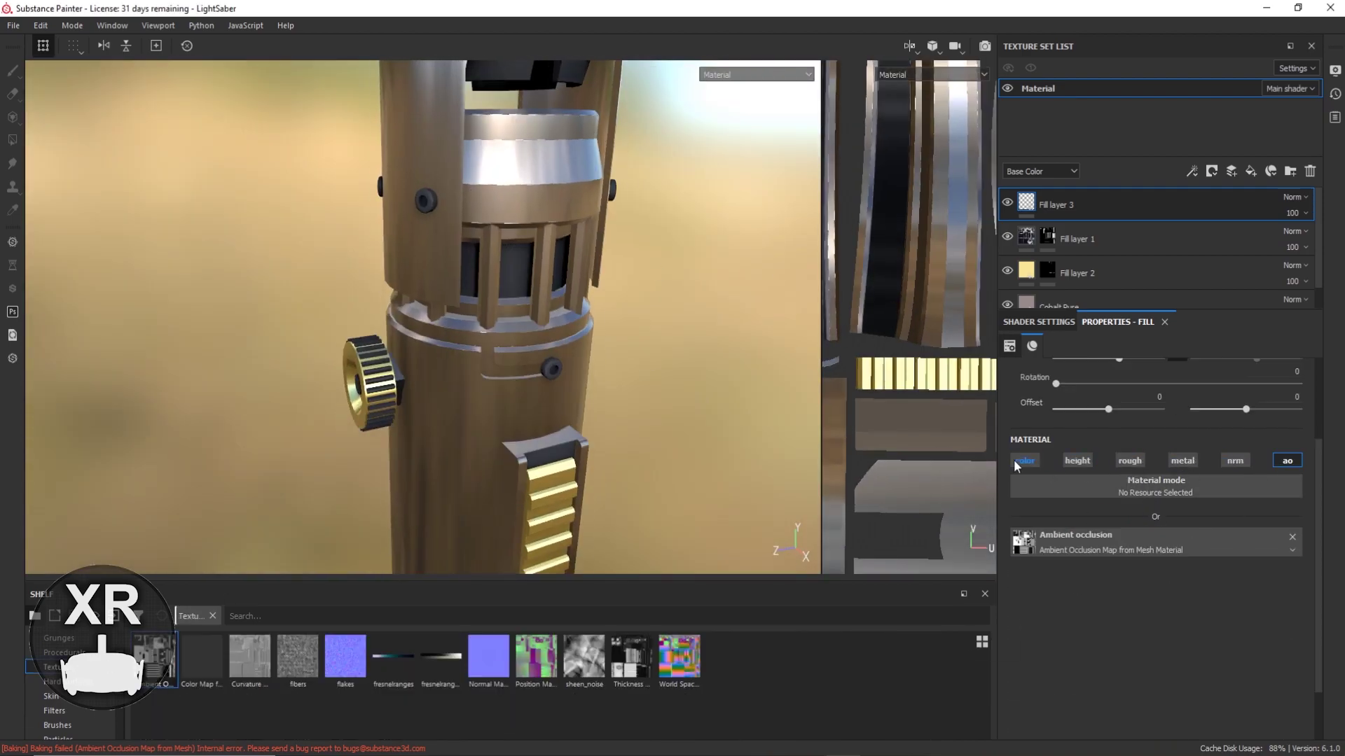
{"action": "left_click", "coordinate": [1024, 461]}
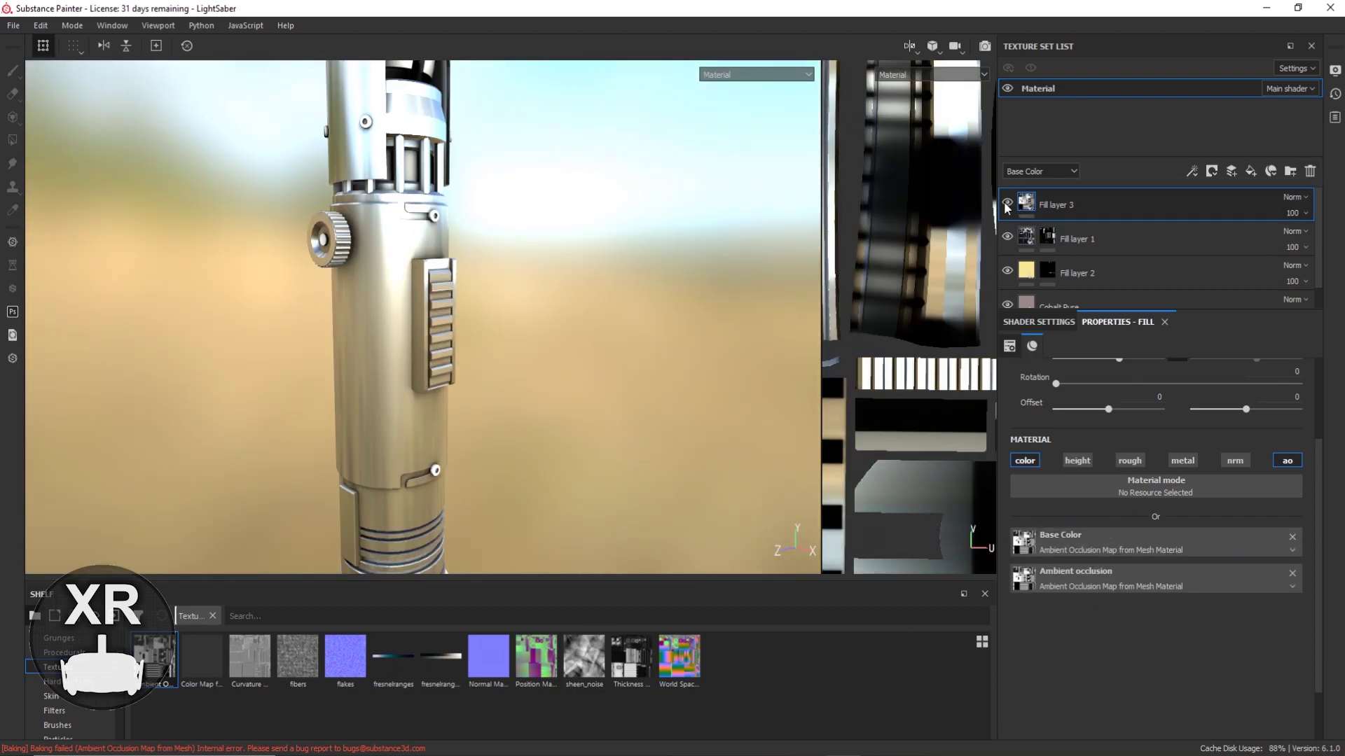
{"action": "left_click", "coordinate": [1292, 197]}
{"action": "left_click", "coordinate": [1282, 231]}
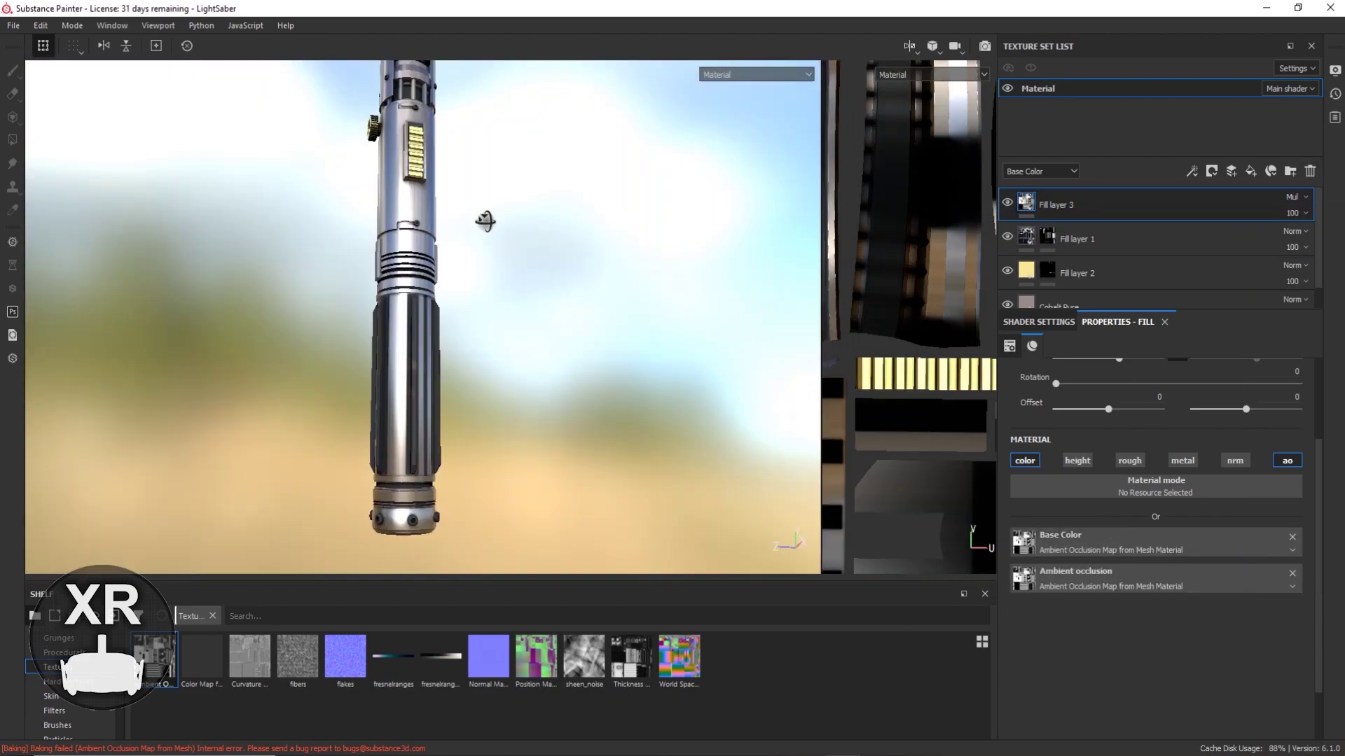
{"action": "left_click", "coordinate": [1027, 273]}
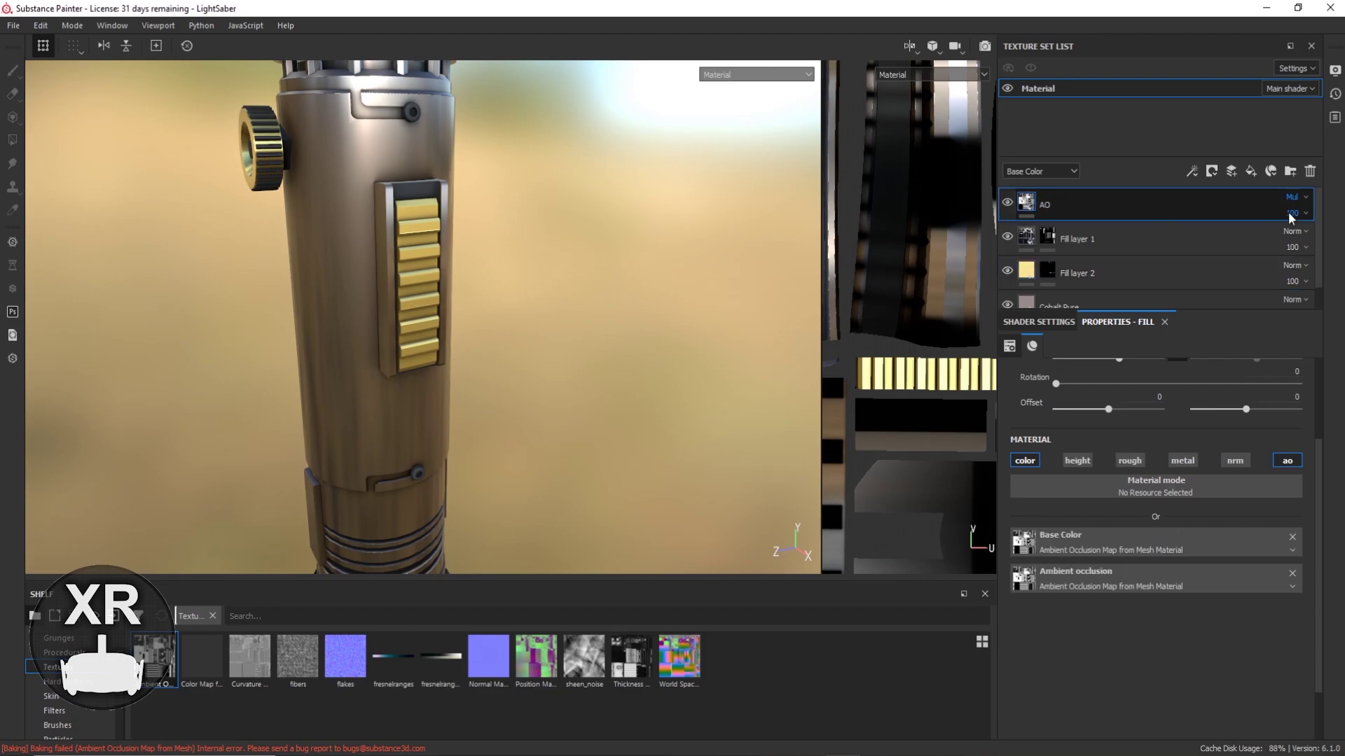
{"action": "left_click_drag", "start_coordinate": [617, 636], "coordinate": [483, 292], "text": "alt"}
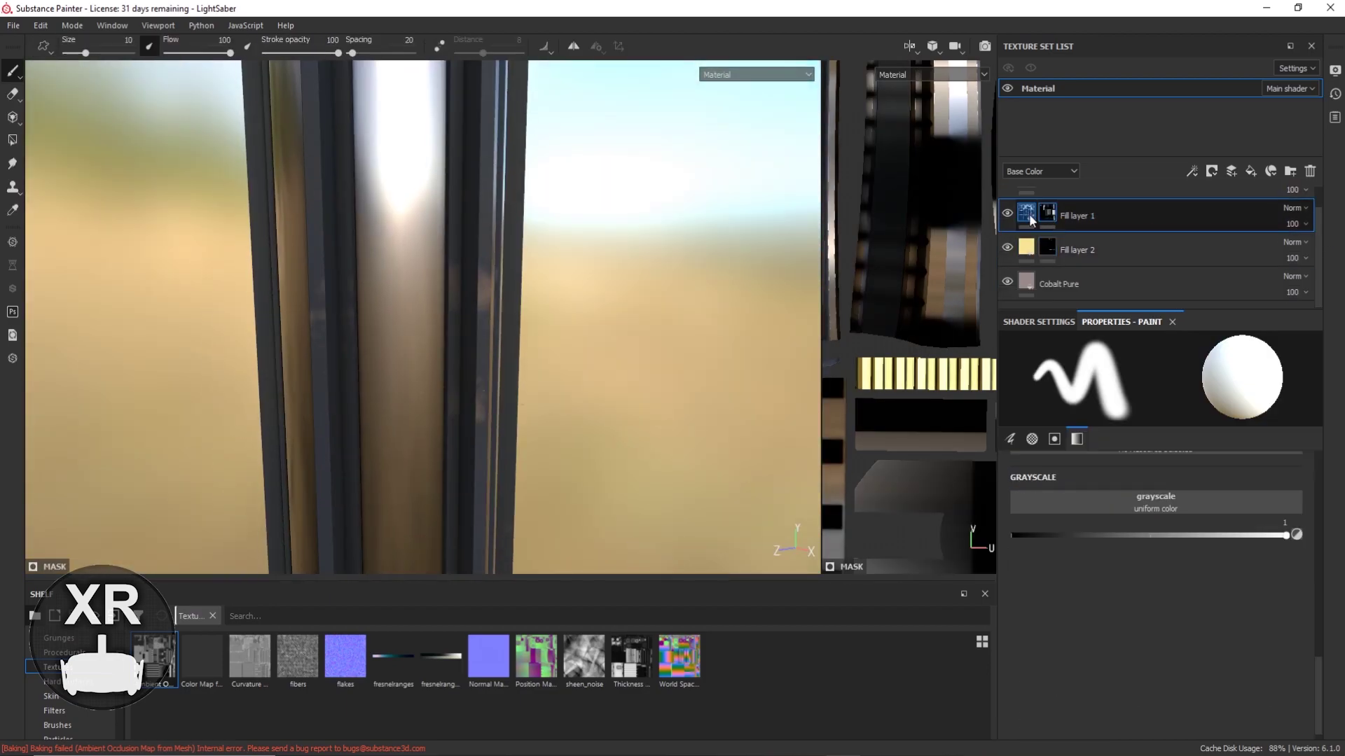
{"action": "left_click_drag", "start_coordinate": [485, 292], "coordinate": [612, 347], "text": "alt"}
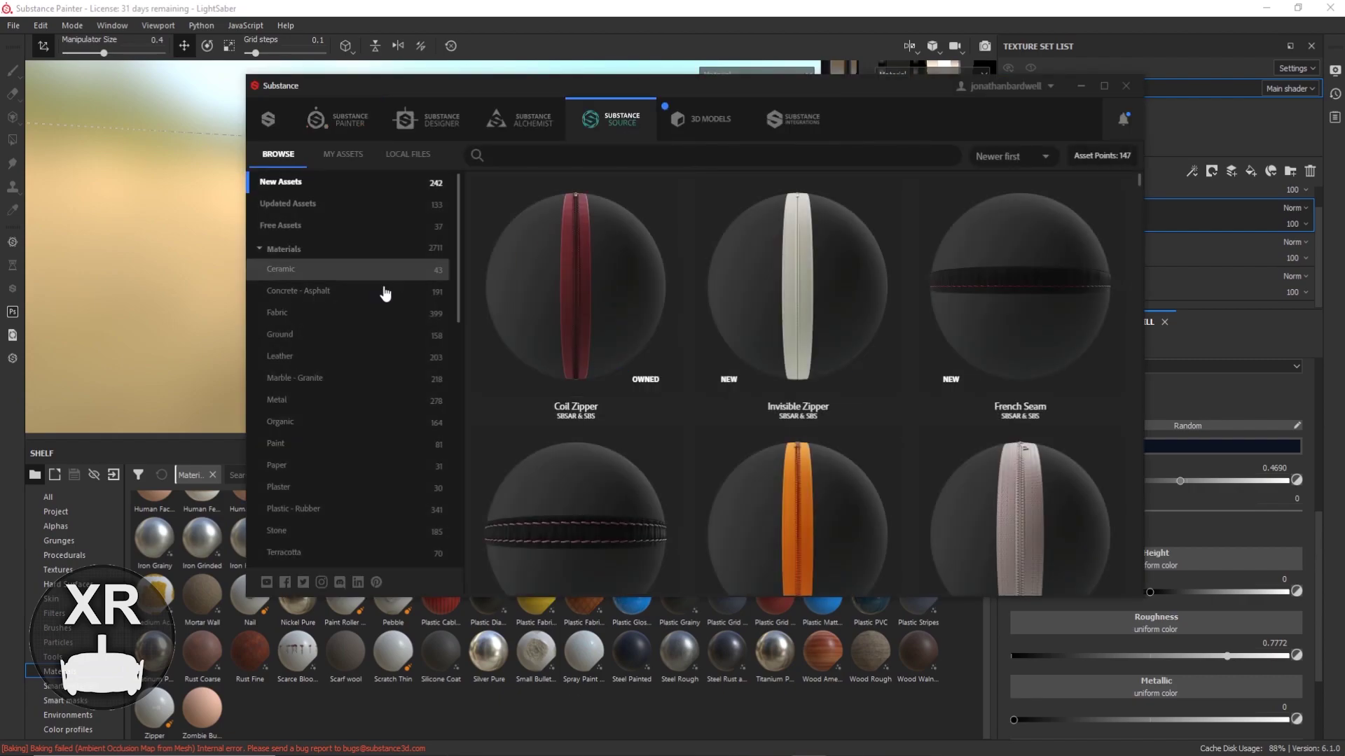
Download Steel Heat Treated Polished from the Metal materials, then minimize the library.
{"action": "left_click", "coordinate": [308, 403]}
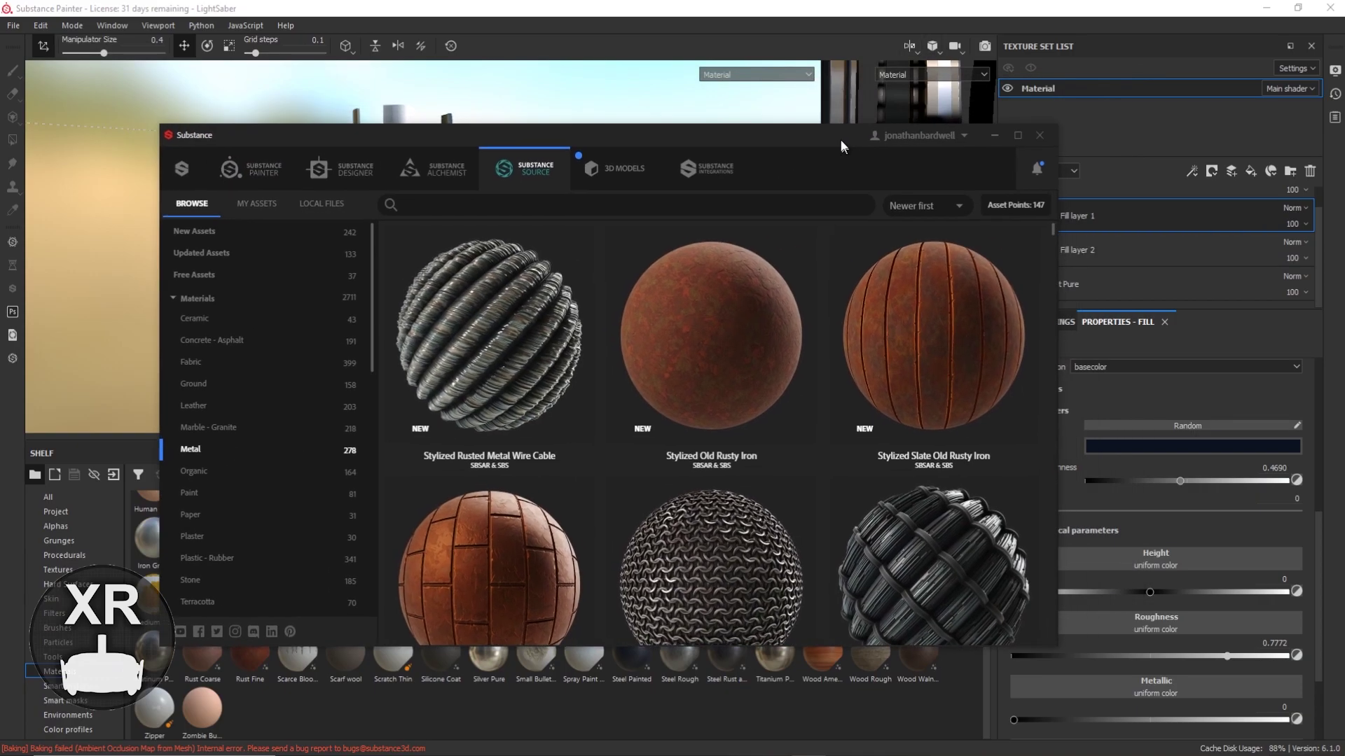
{"action": "double_click", "coordinate": [841, 86]}
{"action": "scroll", "coordinate": [889, 434], "scroll_direction": "down", "scroll_amount": 10}
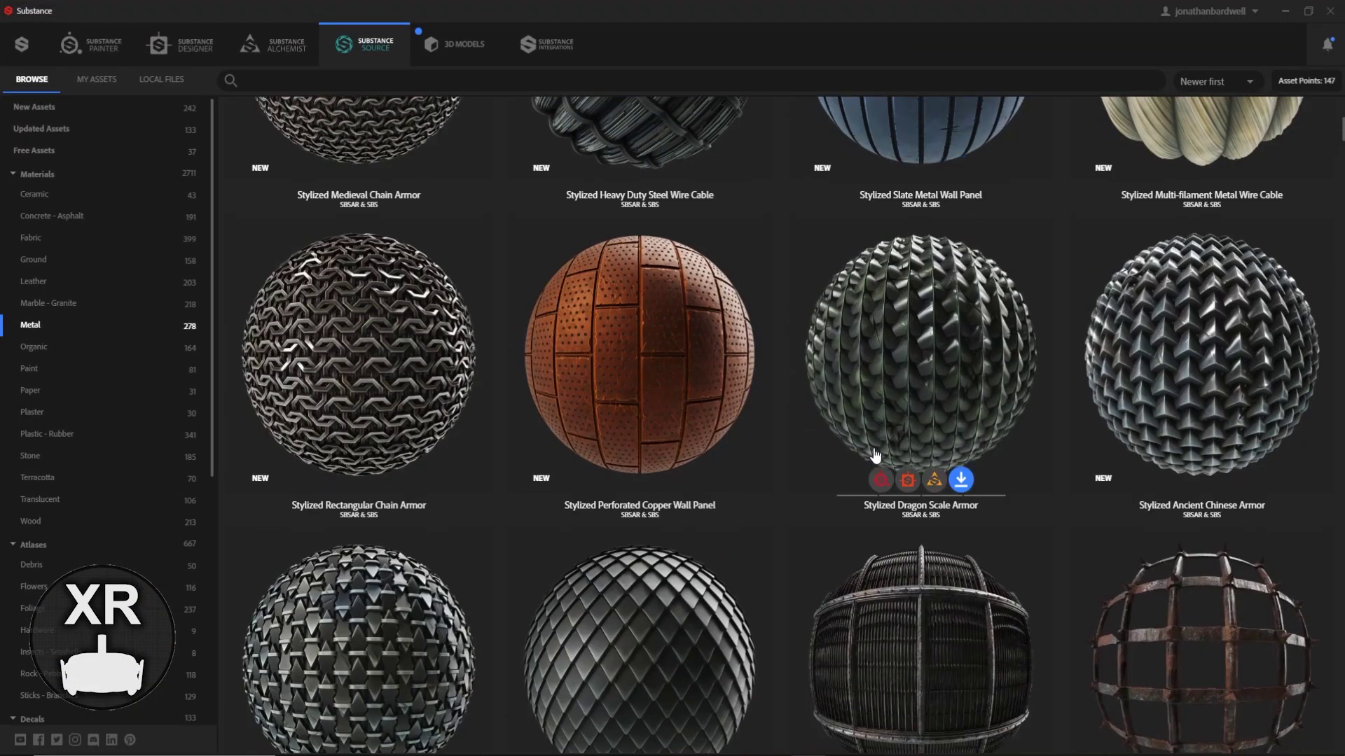
{"action": "scroll", "coordinate": [890, 434], "scroll_direction": "down", "scroll_amount": 15}
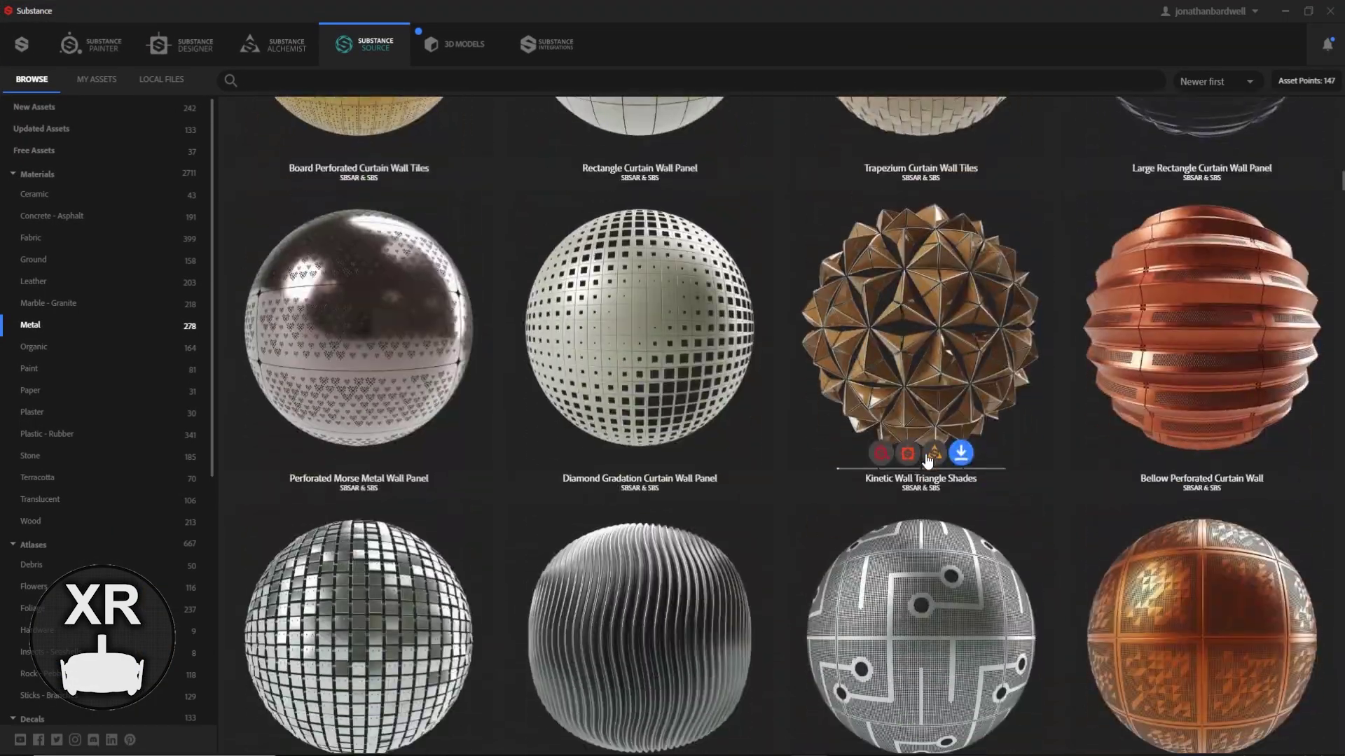
{"action": "scroll", "coordinate": [926, 462], "scroll_direction": "down", "scroll_amount": 15}
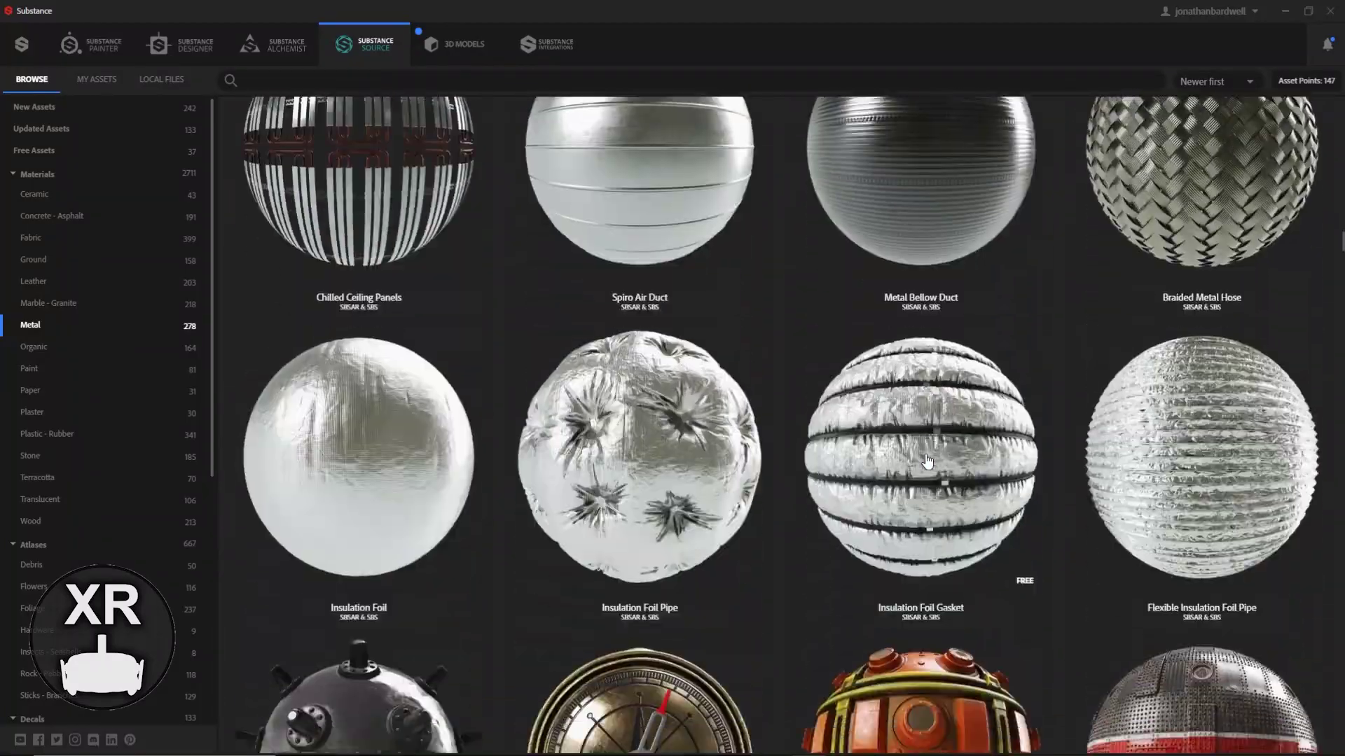
{"action": "scroll", "coordinate": [927, 461], "scroll_direction": "down", "scroll_amount": 15}
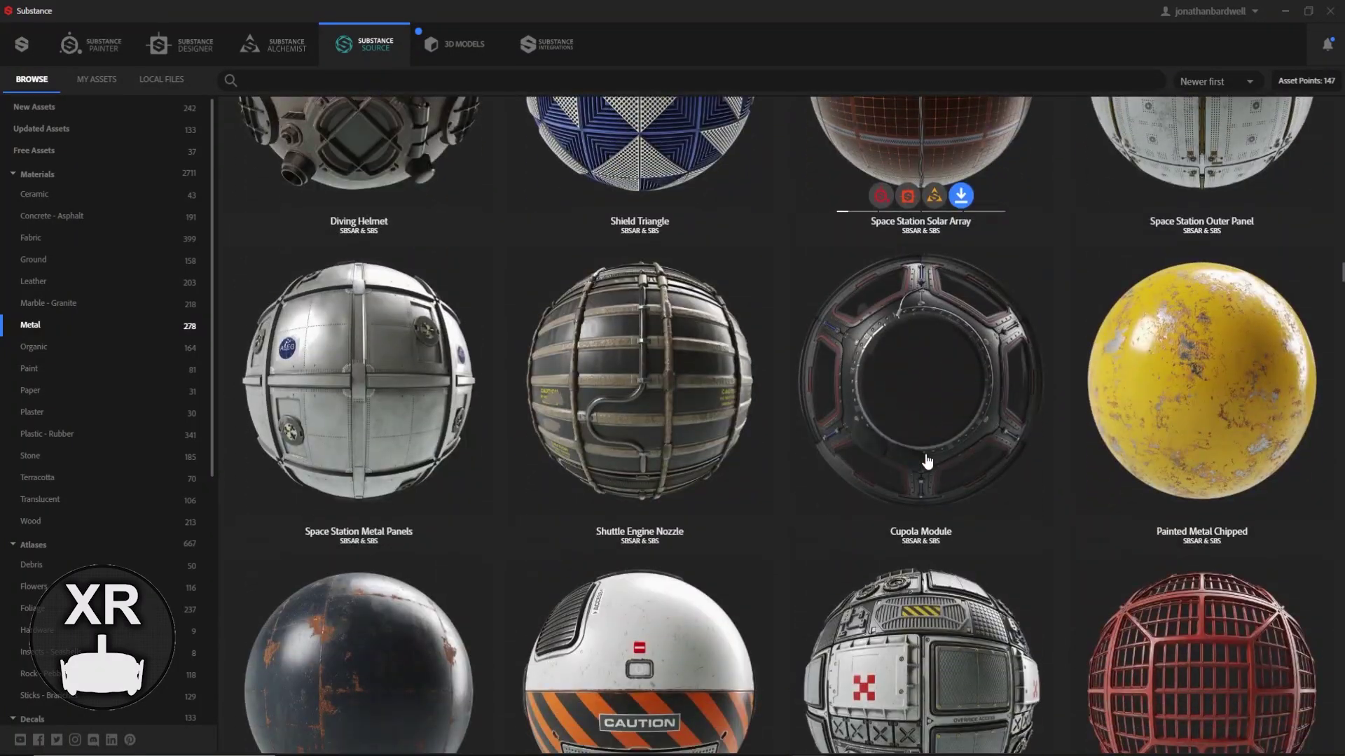
{"action": "scroll", "coordinate": [927, 462], "scroll_direction": "down", "scroll_amount": 3}
{"action": "scroll", "coordinate": [926, 466], "scroll_direction": "down", "scroll_amount": 20}
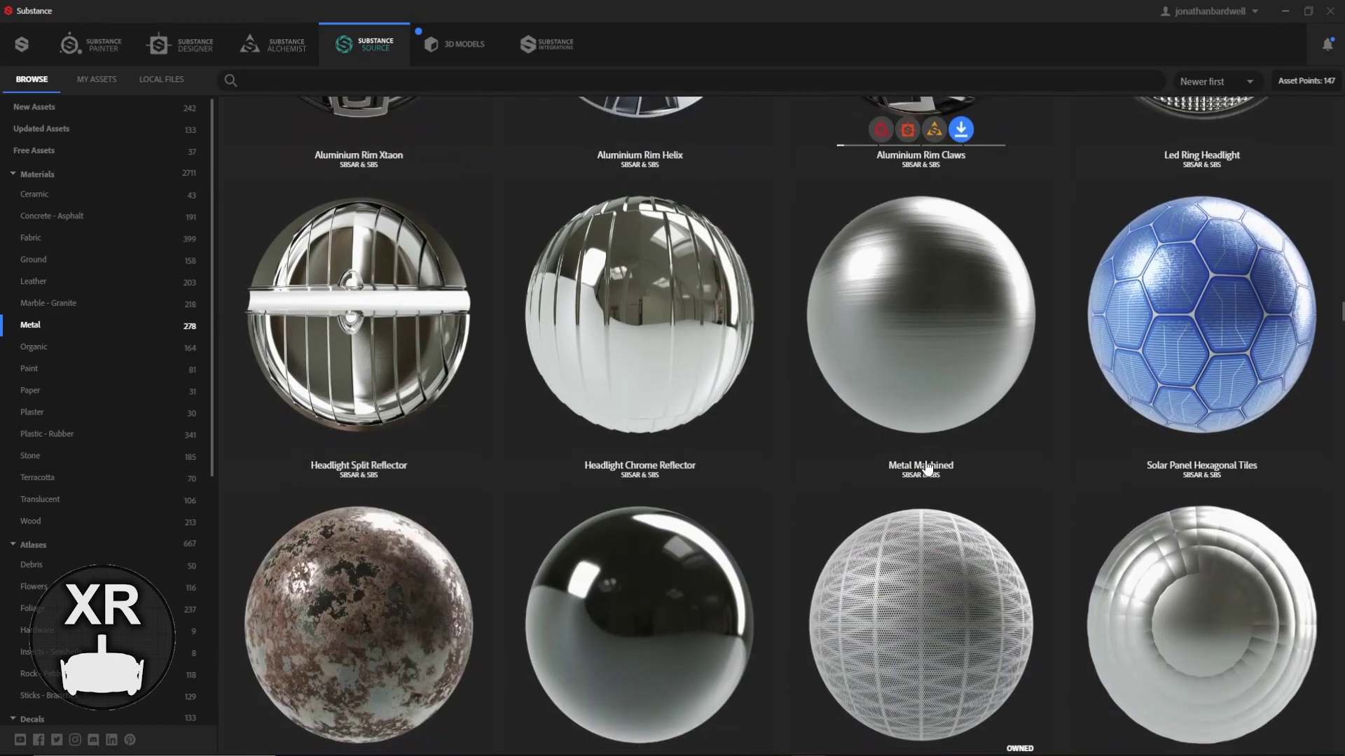
{"action": "scroll", "coordinate": [927, 473], "scroll_direction": "down", "scroll_amount": 11}
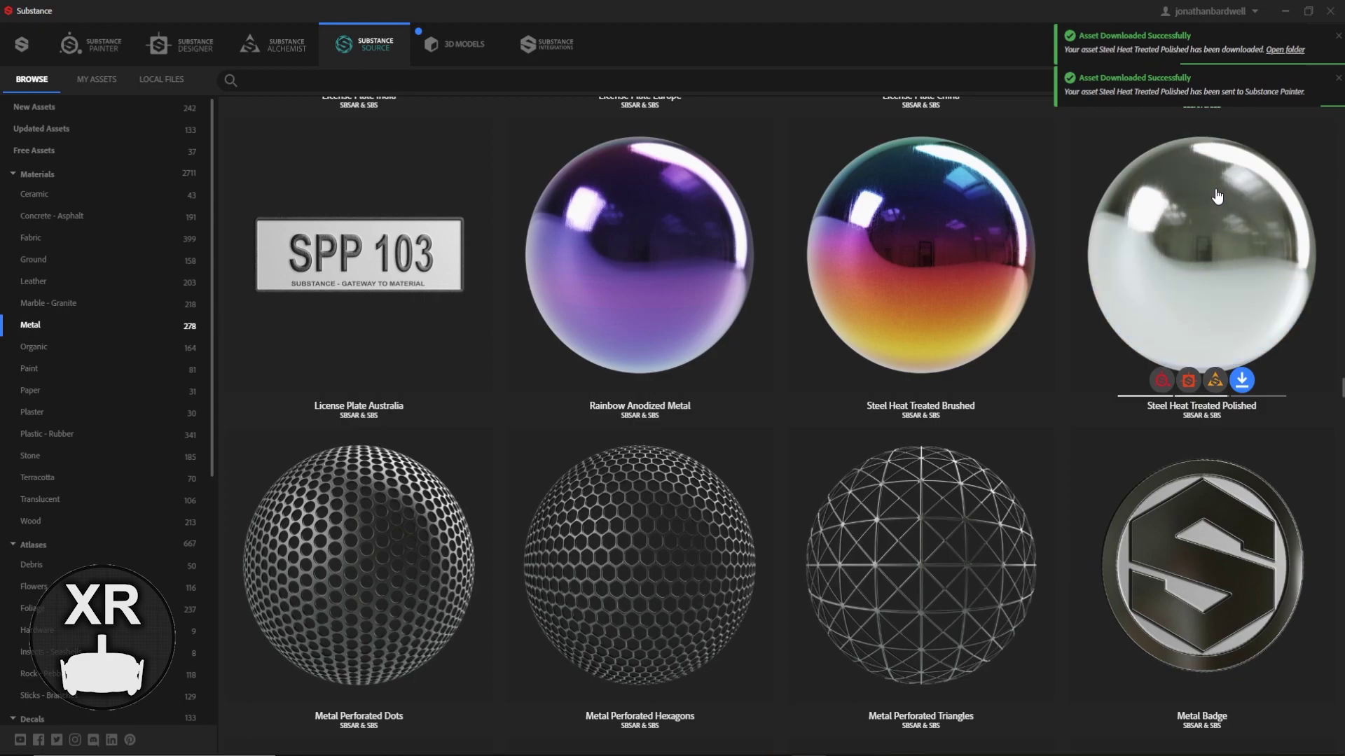
{"action": "left_click", "coordinate": [1281, 11]}
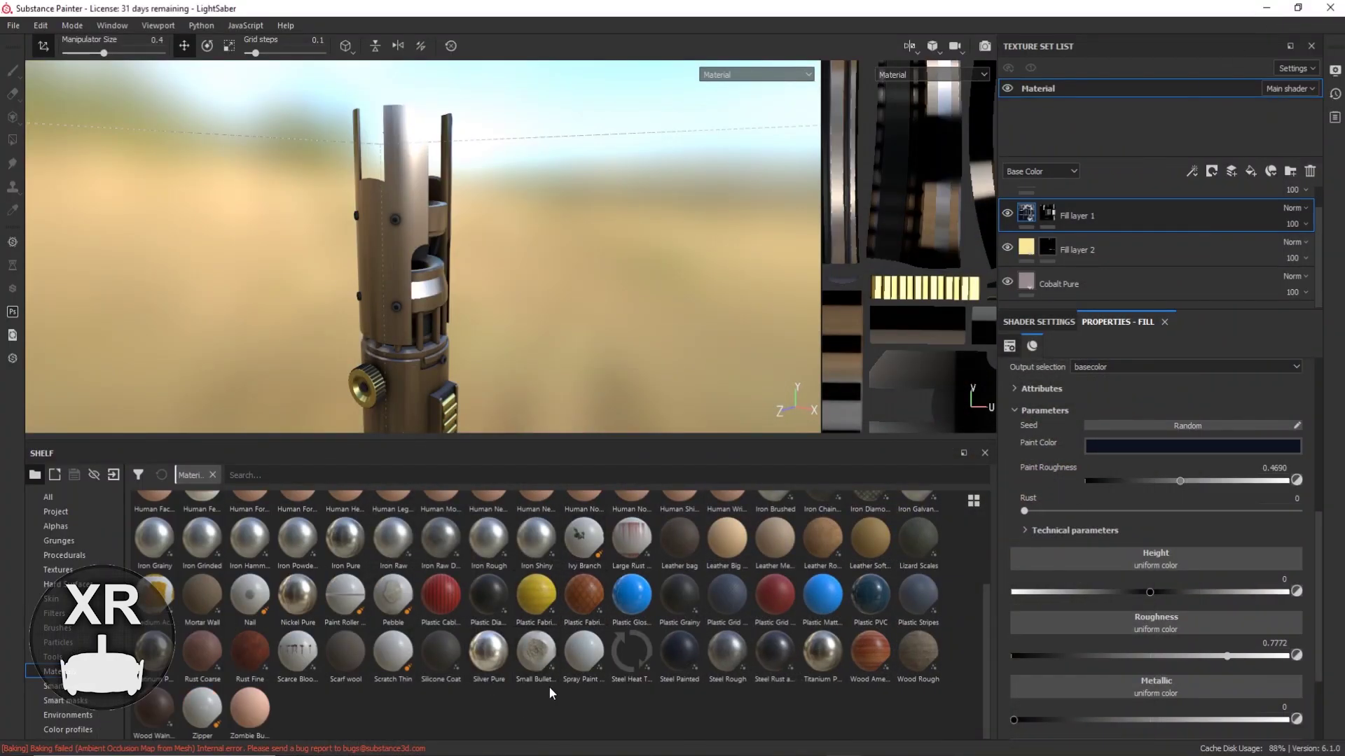
Add Fill layer 3 with Steel Heat Treated Polished below the AO layer and mask-fill one hilt piece.
{"action": "left_click", "coordinate": [1252, 174]}
{"action": "left_click_drag", "start_coordinate": [630, 652], "coordinate": [1156, 522]}
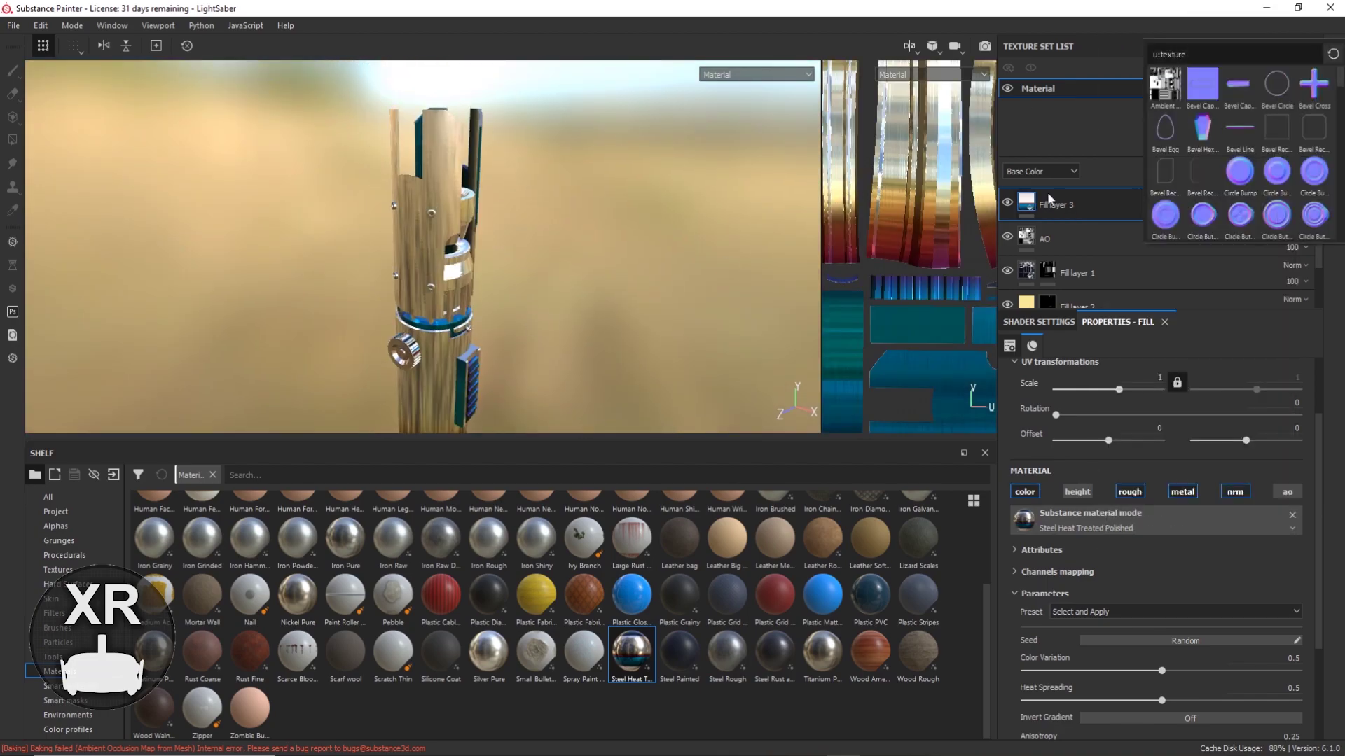
{"action": "left_click_drag", "start_coordinate": [1047, 199], "coordinate": [1045, 234]}
{"action": "key", "text": "4"}
{"action": "left_click", "coordinate": [89, 45]}
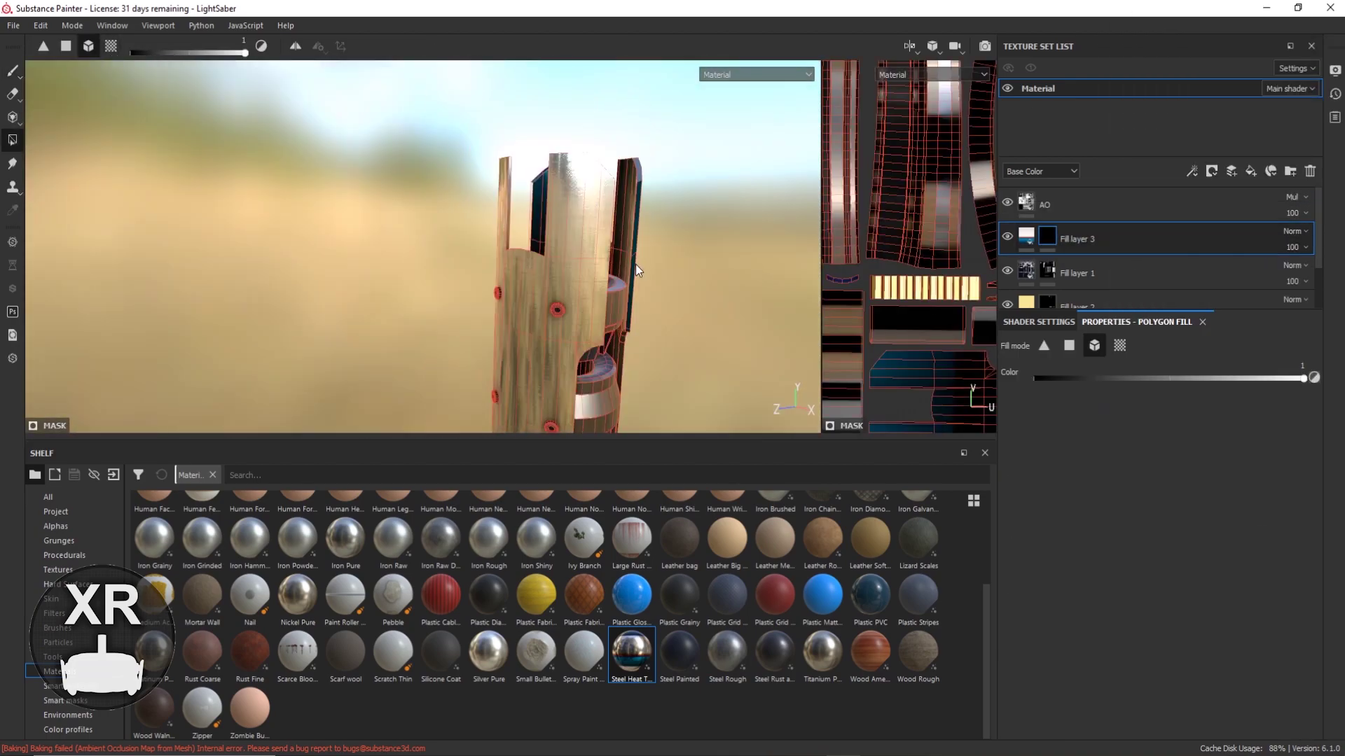
{"action": "left_click", "coordinate": [637, 271]}
Lower Fill layer 3's Heat Spreading to 0.22, keeping it below the AO layer.
{"action": "left_click", "coordinate": [1026, 235]}
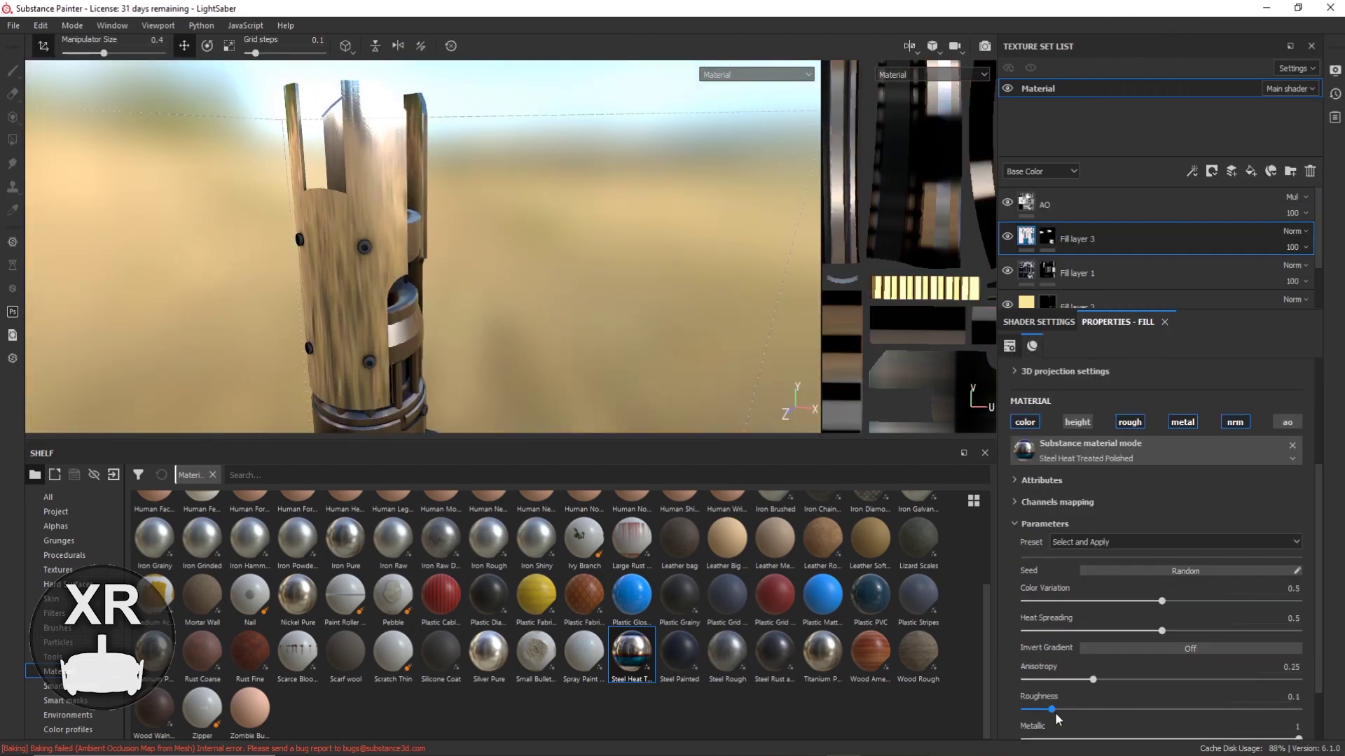
{"action": "left_click_drag", "start_coordinate": [1051, 709], "coordinate": [1030, 709]}
{"action": "scroll", "coordinate": [1107, 688], "scroll_direction": "down", "scroll_amount": 2}
{"action": "left_click_drag", "start_coordinate": [1135, 238], "coordinate": [1164, 201]}
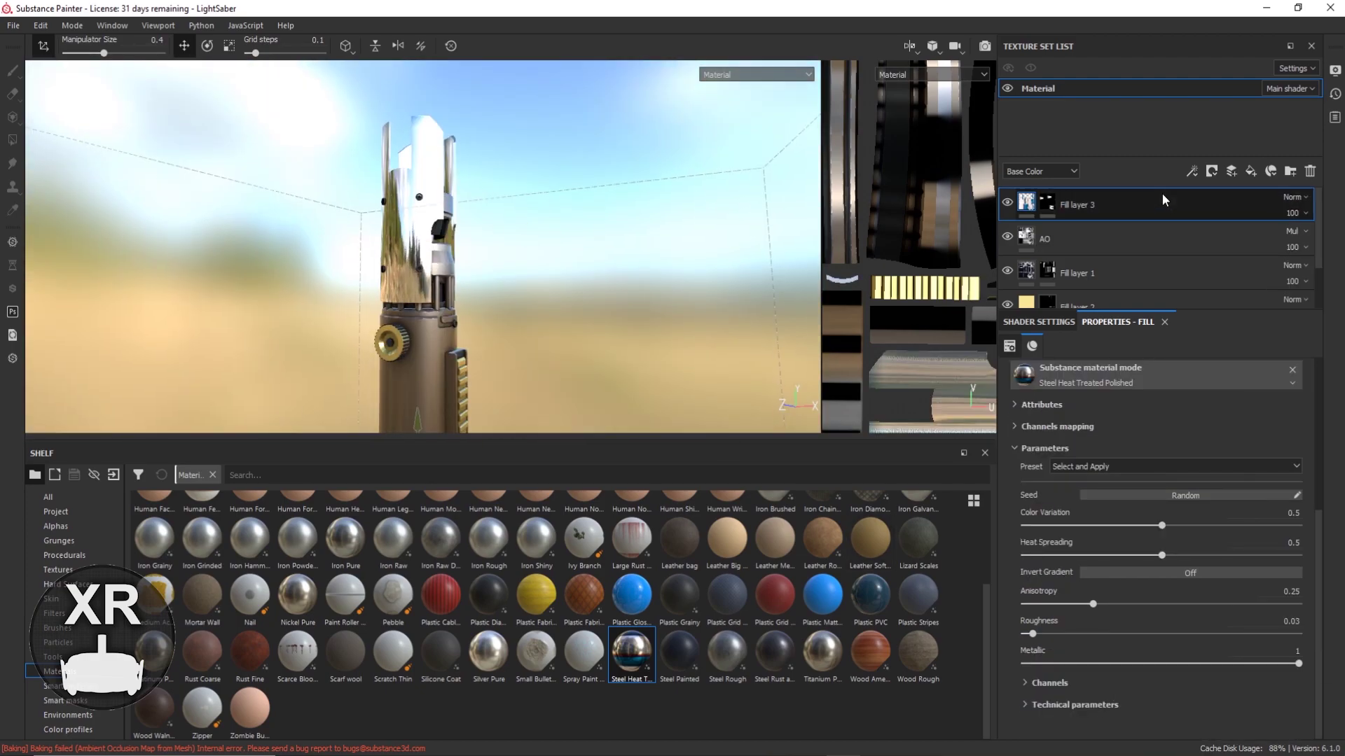
{"action": "key", "text": "ctrl+z"}
{"action": "left_click_drag", "start_coordinate": [1162, 555], "coordinate": [1084, 554]}
{"action": "left_click_drag", "start_coordinate": [449, 210], "coordinate": [533, 308], "text": "alt"}
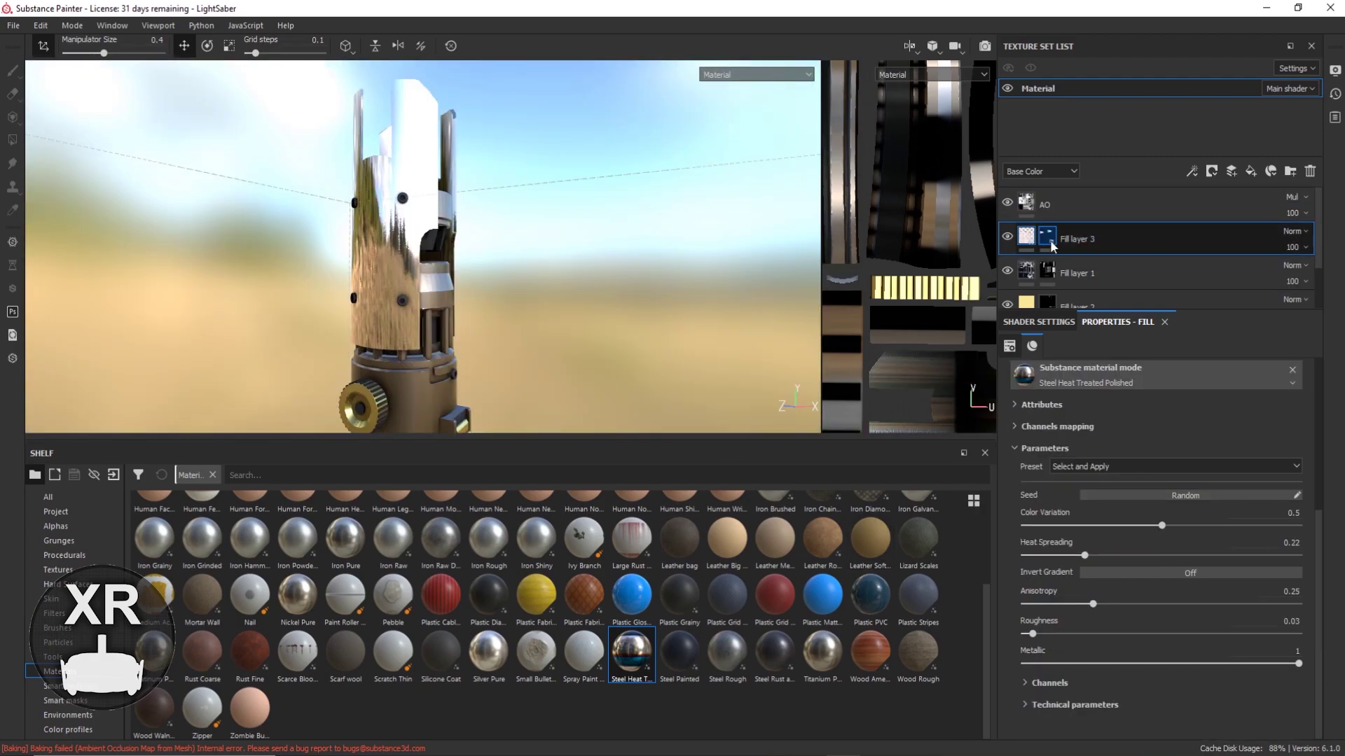
Try adding and removing masks on Fill layer 3, leaving it unmasked.
{"action": "key", "text": "Delete"}
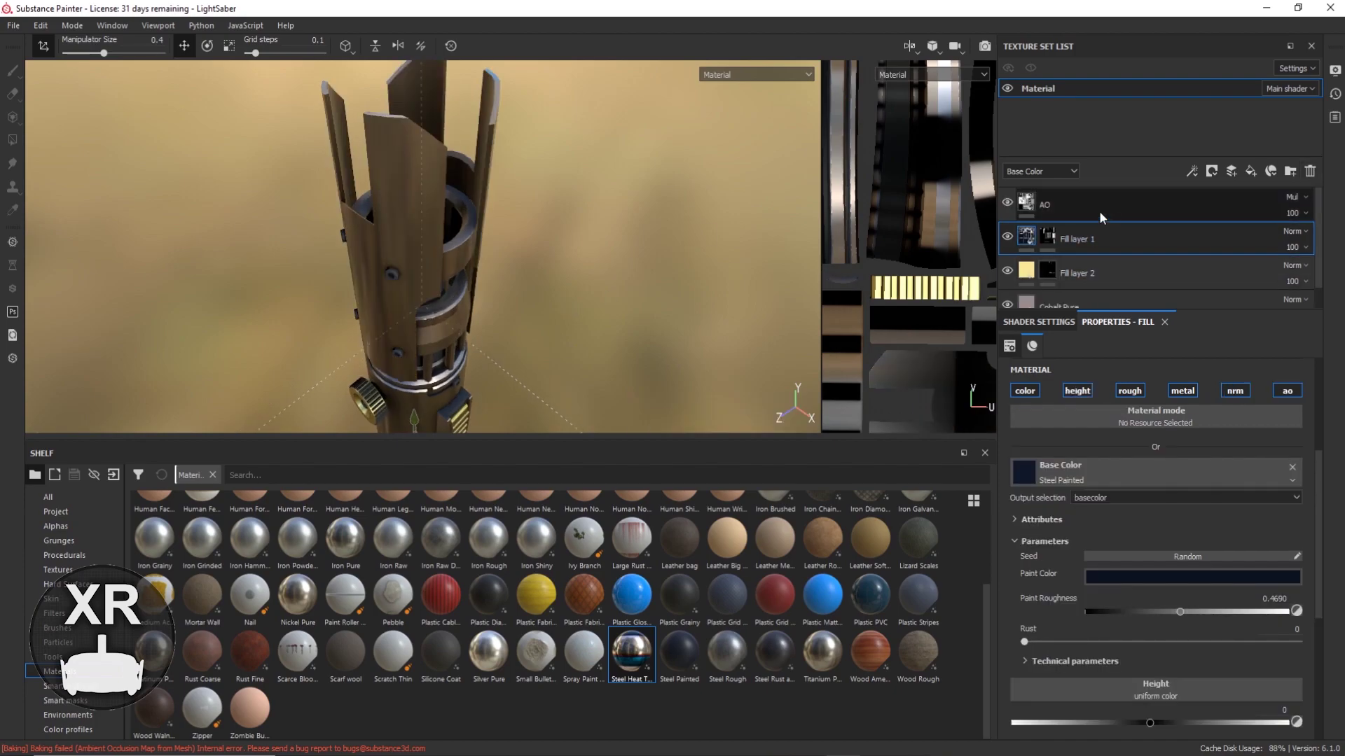
{"action": "key", "text": "ctrl+z"}
{"action": "right_click", "coordinate": [1217, 238]}
{"action": "left_click", "coordinate": [1218, 38]}
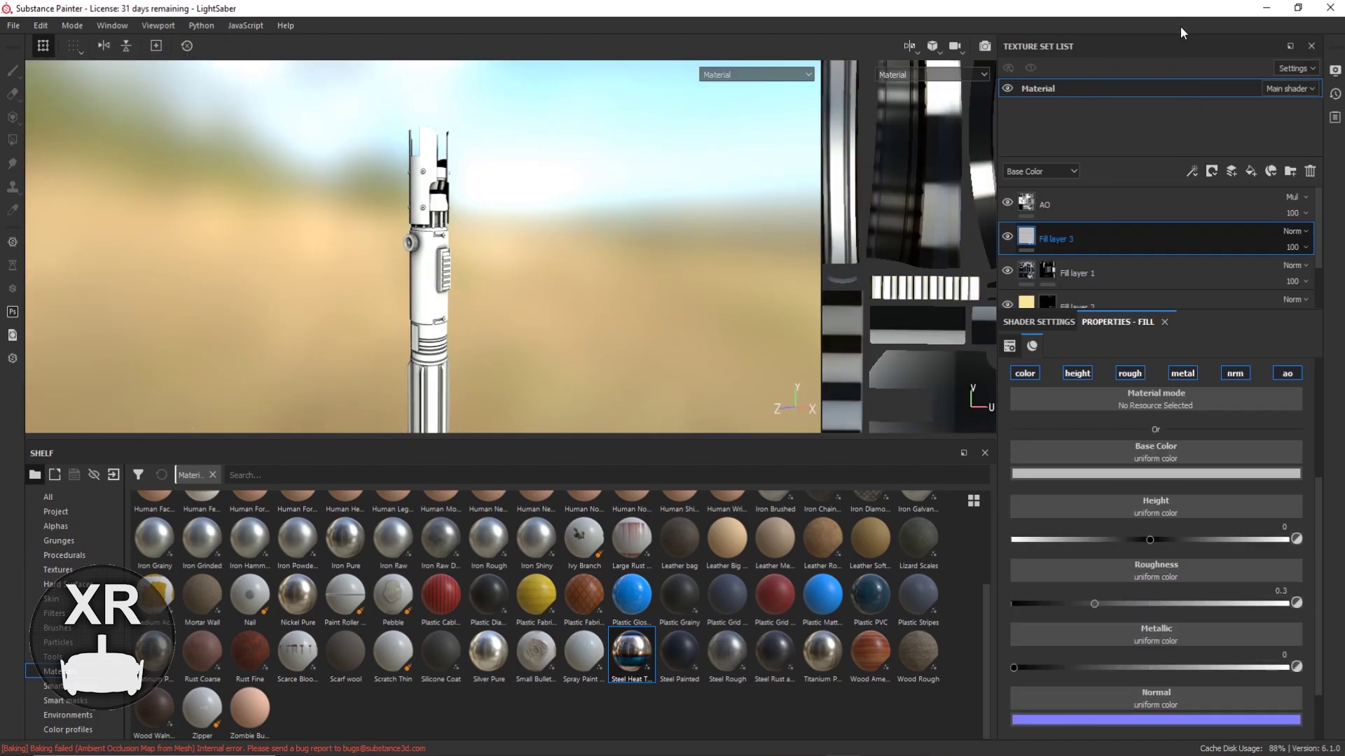
{"action": "right_click", "coordinate": [1050, 238]}
{"action": "left_click", "coordinate": [1102, 391]}
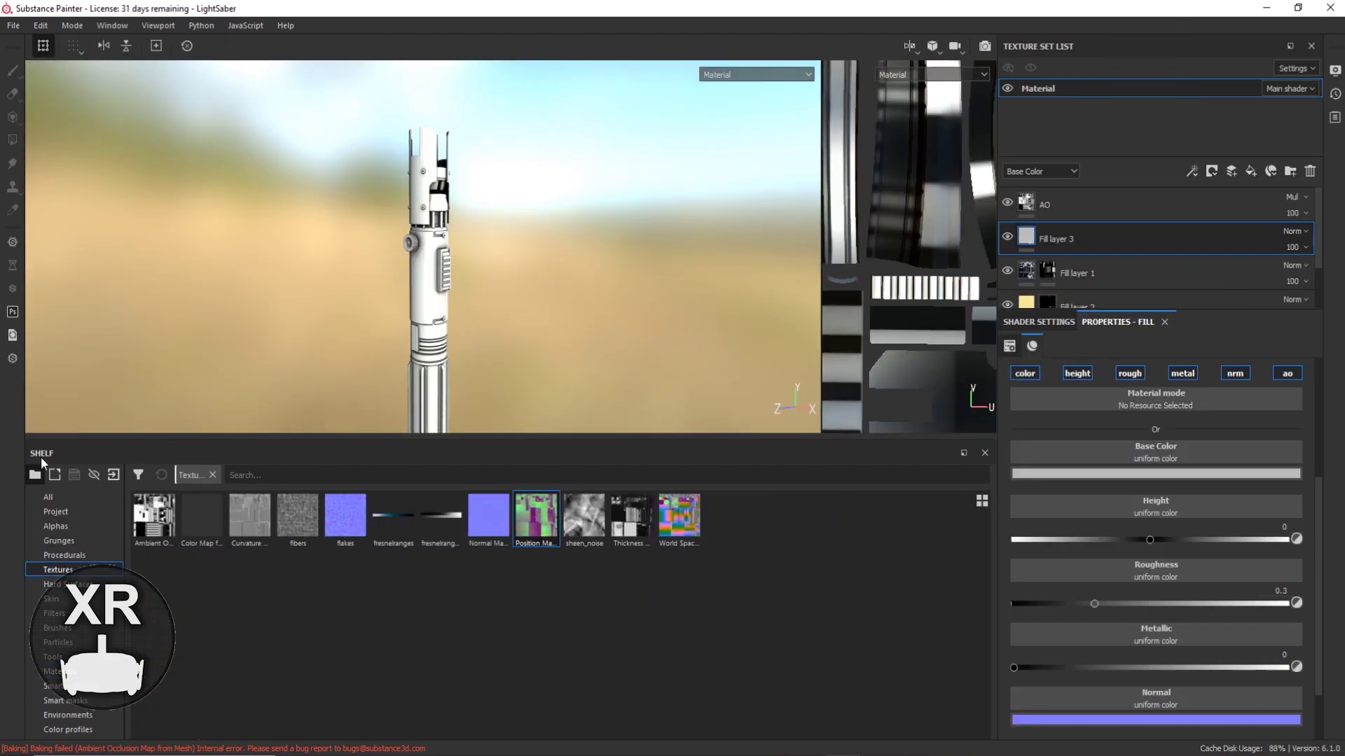
{"action": "left_click", "coordinate": [65, 700]}
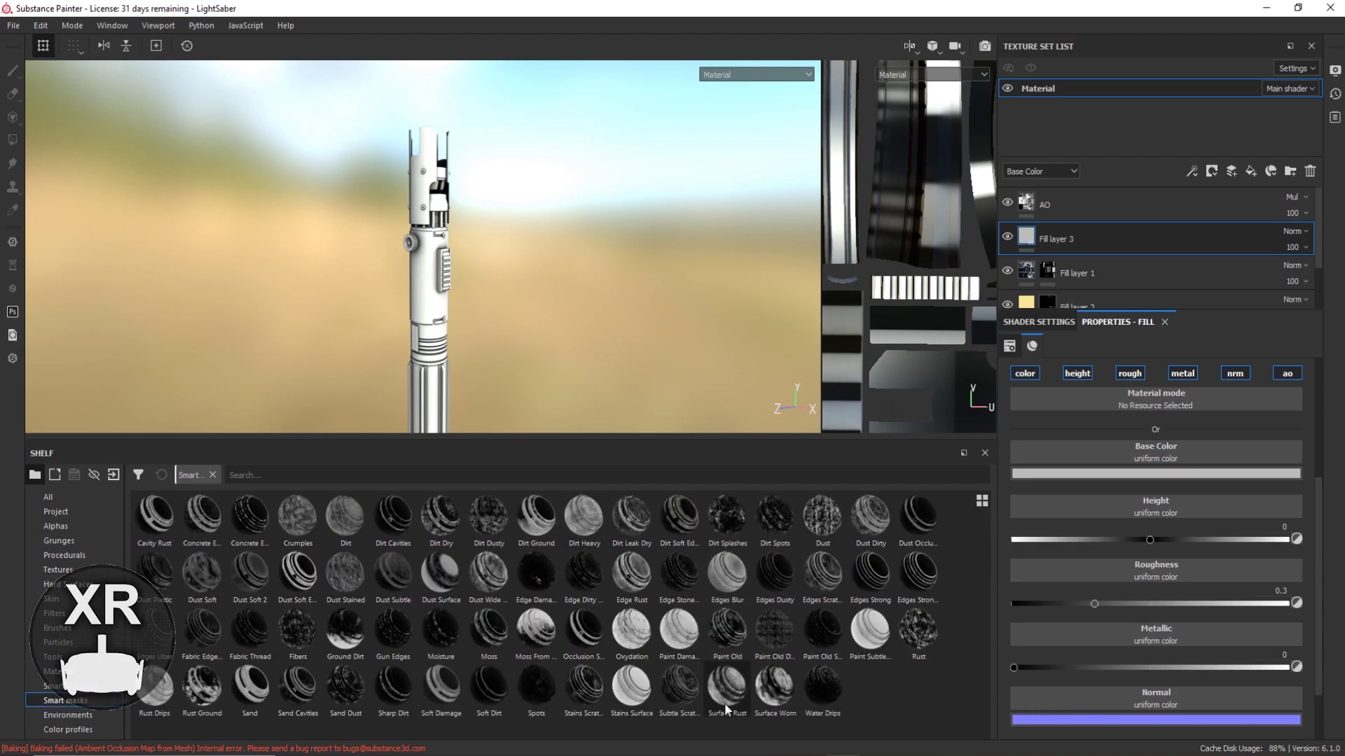
{"action": "right_click", "coordinate": [1108, 237]}
{"action": "left_click", "coordinate": [1202, 23]}
{"action": "key", "text": "ctrl+z"}
Reapply Steel Heat Treated Polished as the material with a 3D box projection.
{"action": "left_click_drag", "start_coordinate": [631, 652], "coordinate": [1177, 395]}
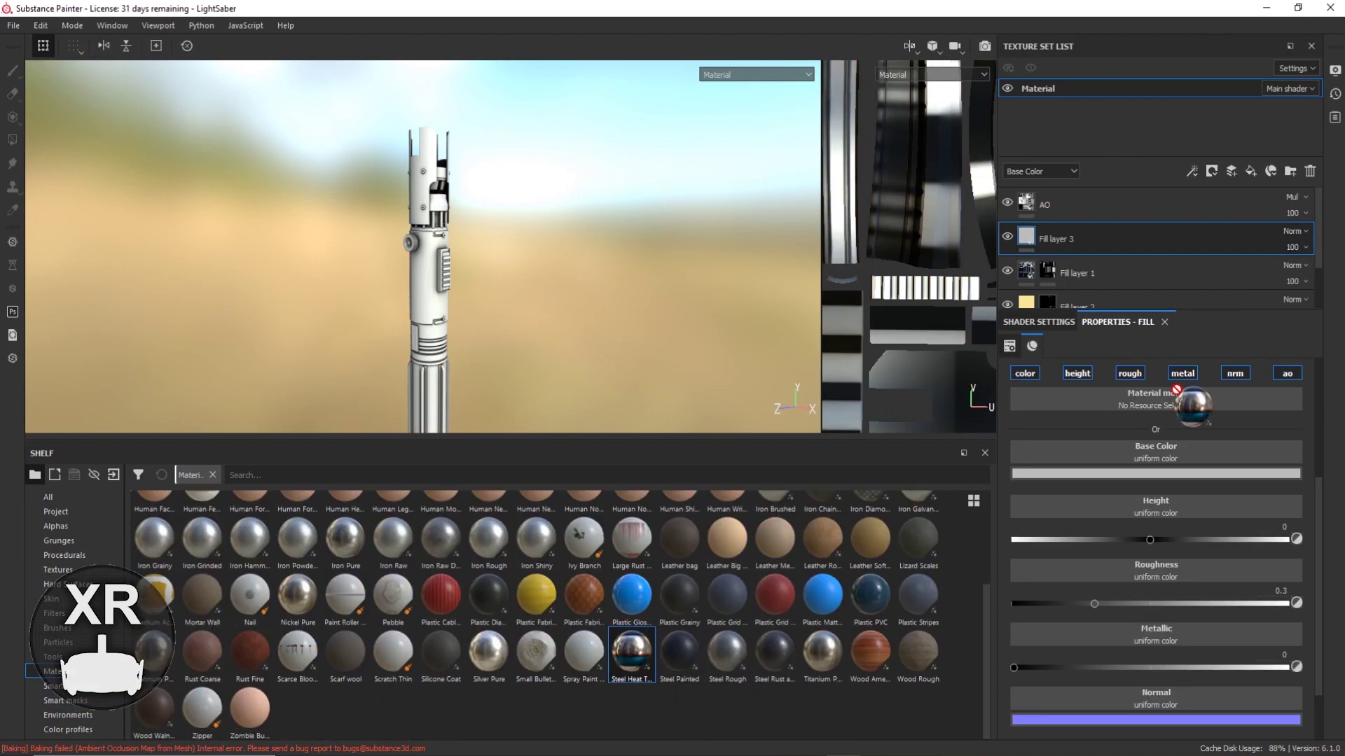
{"action": "scroll", "coordinate": [1145, 664], "scroll_direction": "down", "scroll_amount": 5}
{"action": "scroll", "coordinate": [1058, 538], "scroll_direction": "up", "scroll_amount": 6}
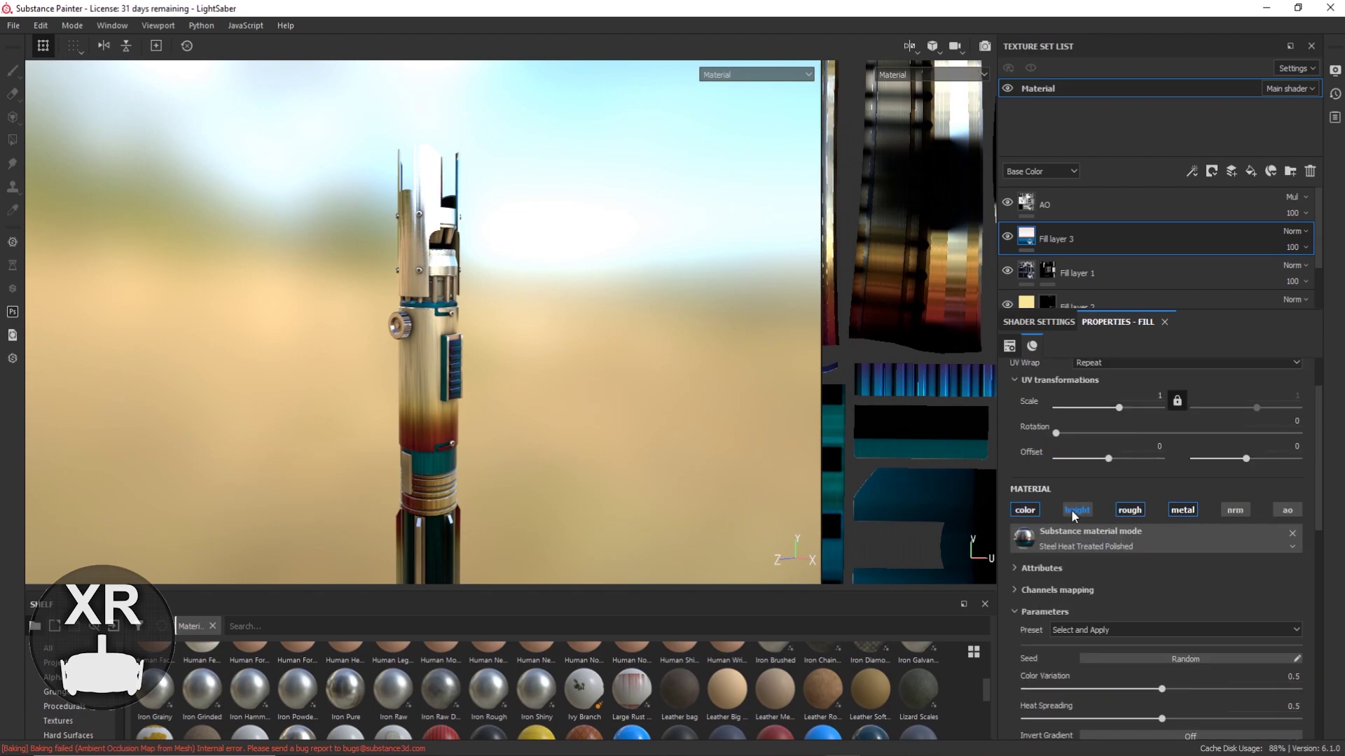
{"action": "scroll", "coordinate": [1074, 517], "scroll_direction": "up", "scroll_amount": 1}
{"action": "left_click", "coordinate": [1156, 391]}
{"action": "left_click", "coordinate": [1134, 414]}
{"action": "scroll", "coordinate": [1061, 614], "scroll_direction": "down", "scroll_amount": 6}
{"action": "left_click_drag", "start_coordinate": [1166, 704], "coordinate": [1237, 708]}
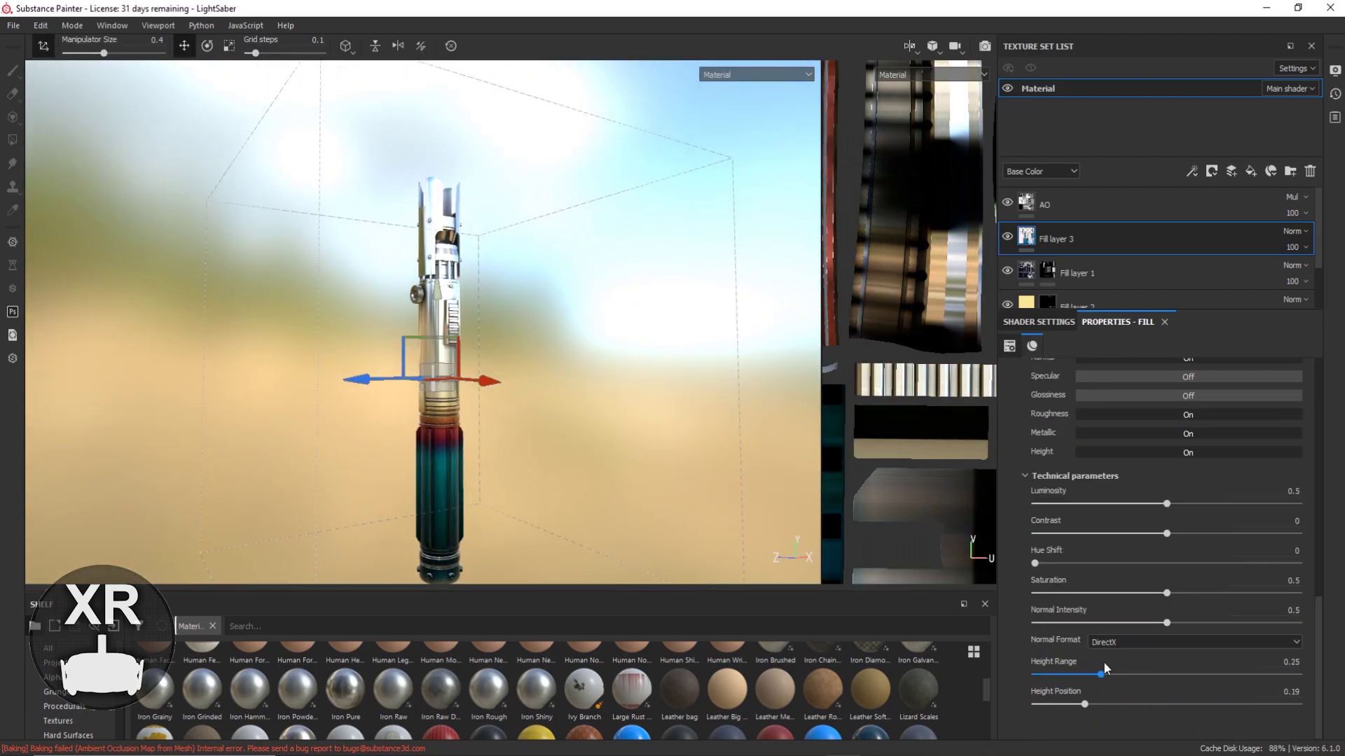
{"action": "scroll", "coordinate": [1027, 503], "scroll_direction": "up", "scroll_amount": 5}
Adjust the steel material's parameters and set Fill layer 3's blend mode to Overlay.
{"action": "left_click", "coordinate": [1015, 525]}
{"action": "scroll", "coordinate": [1015, 525], "scroll_direction": "down", "scroll_amount": 1}
{"action": "mouse_move", "coordinate": [1162, 569]}
{"action": "left_mouse_down"}
{"action": "mouse_move", "coordinate": [1242, 569]}
{"action": "mouse_move", "coordinate": [1145, 568]}
{"action": "left_mouse_up"}
{"action": "scroll", "coordinate": [502, 233], "scroll_direction": "up", "scroll_amount": 5}
{"action": "scroll", "coordinate": [501, 233], "scroll_direction": "down", "scroll_amount": 5}
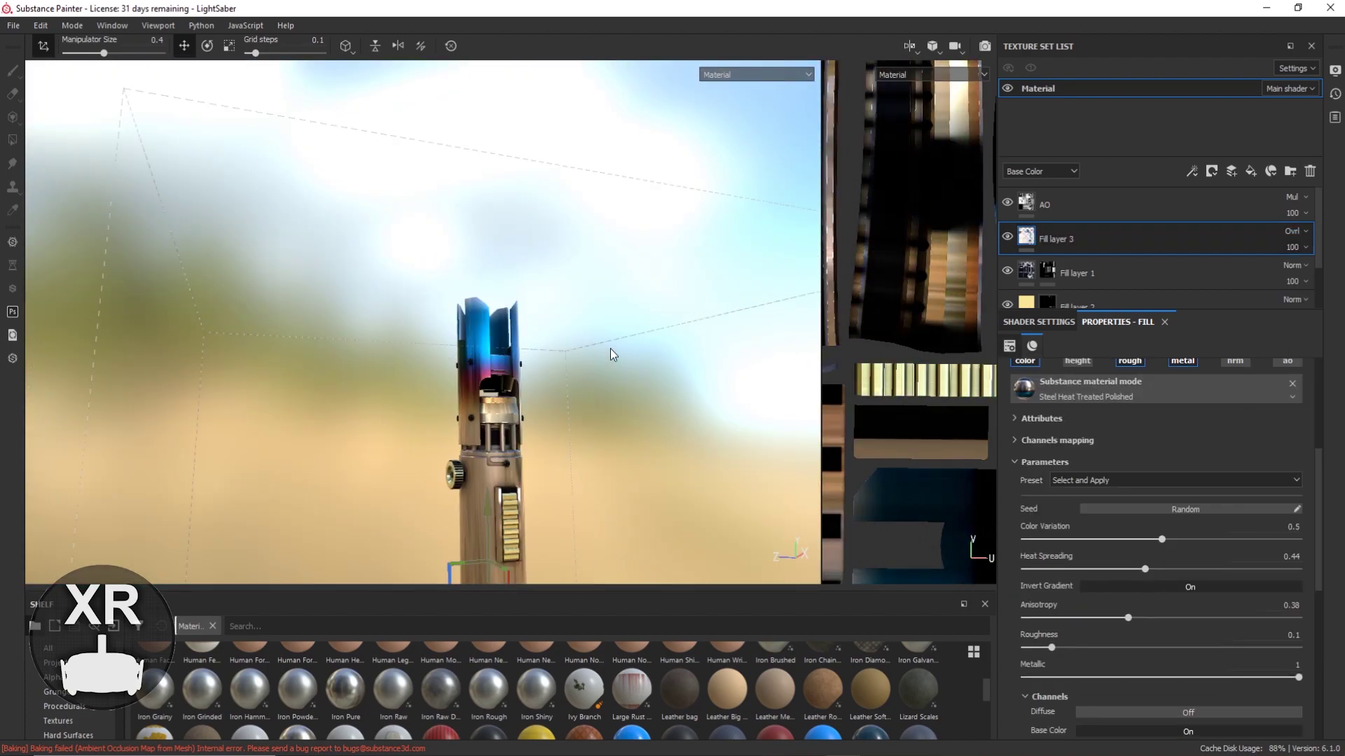
{"action": "scroll", "coordinate": [502, 232], "scroll_direction": "up", "scroll_amount": 5}
{"action": "left_click", "coordinate": [1293, 231]}
{"action": "left_click", "coordinate": [1286, 252]}
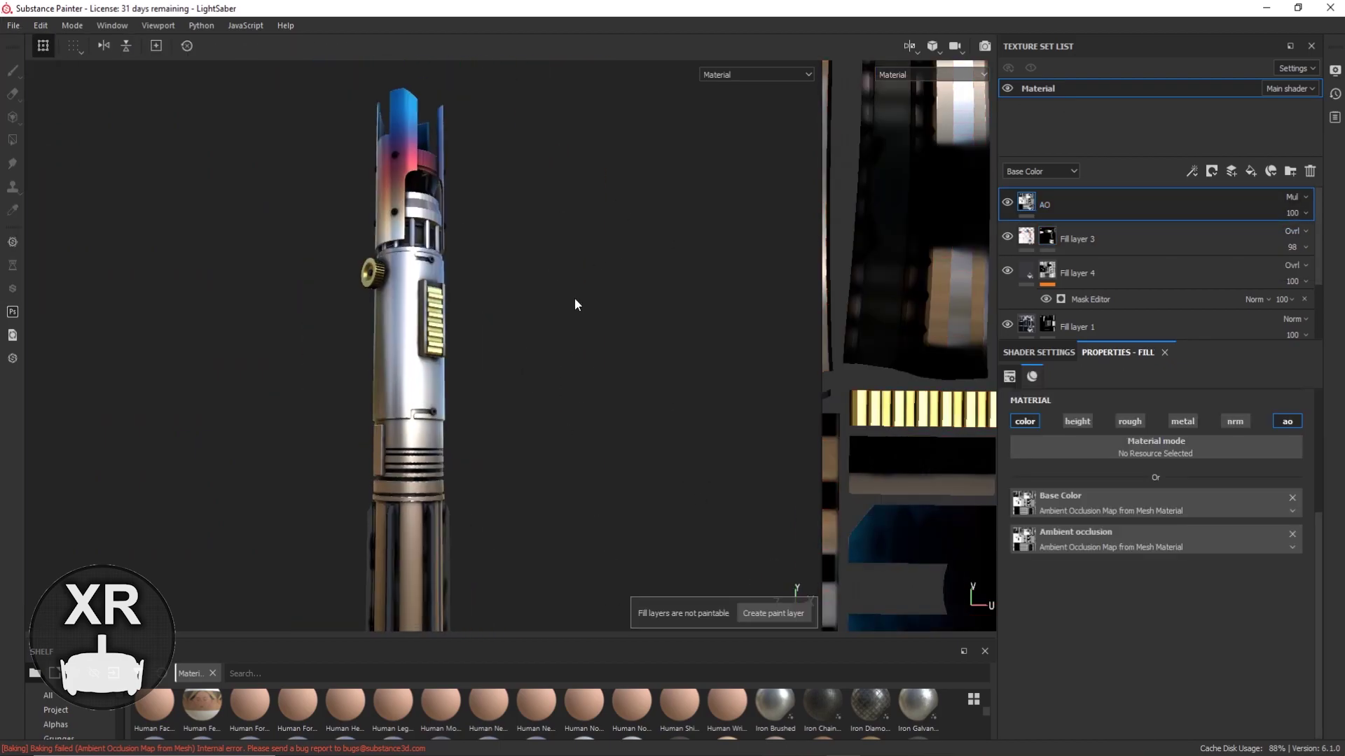
Adjust the heat-treated steel material's anisotropy.
{"action": "scroll", "coordinate": [595, 420], "scroll_direction": "up", "scroll_amount": 5}
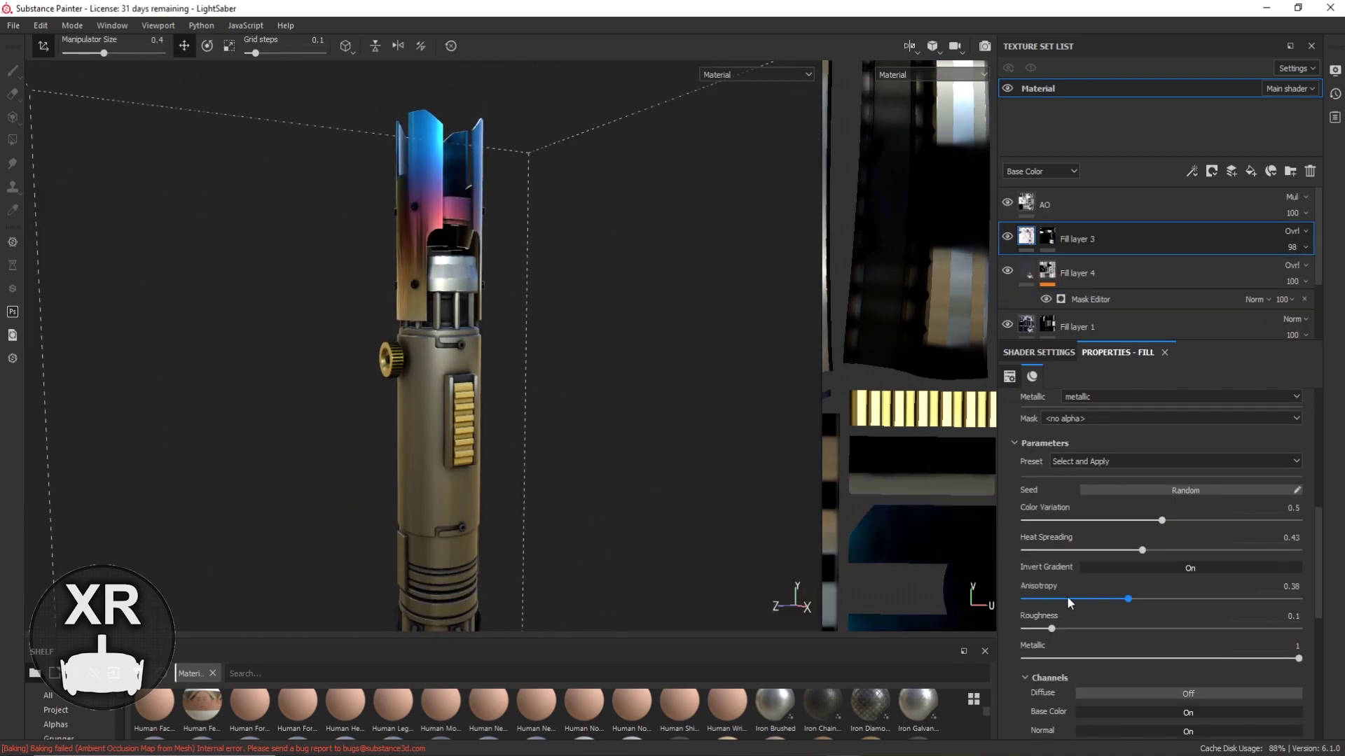
{"action": "left_click_drag", "start_coordinate": [1174, 600], "coordinate": [1178, 600]}
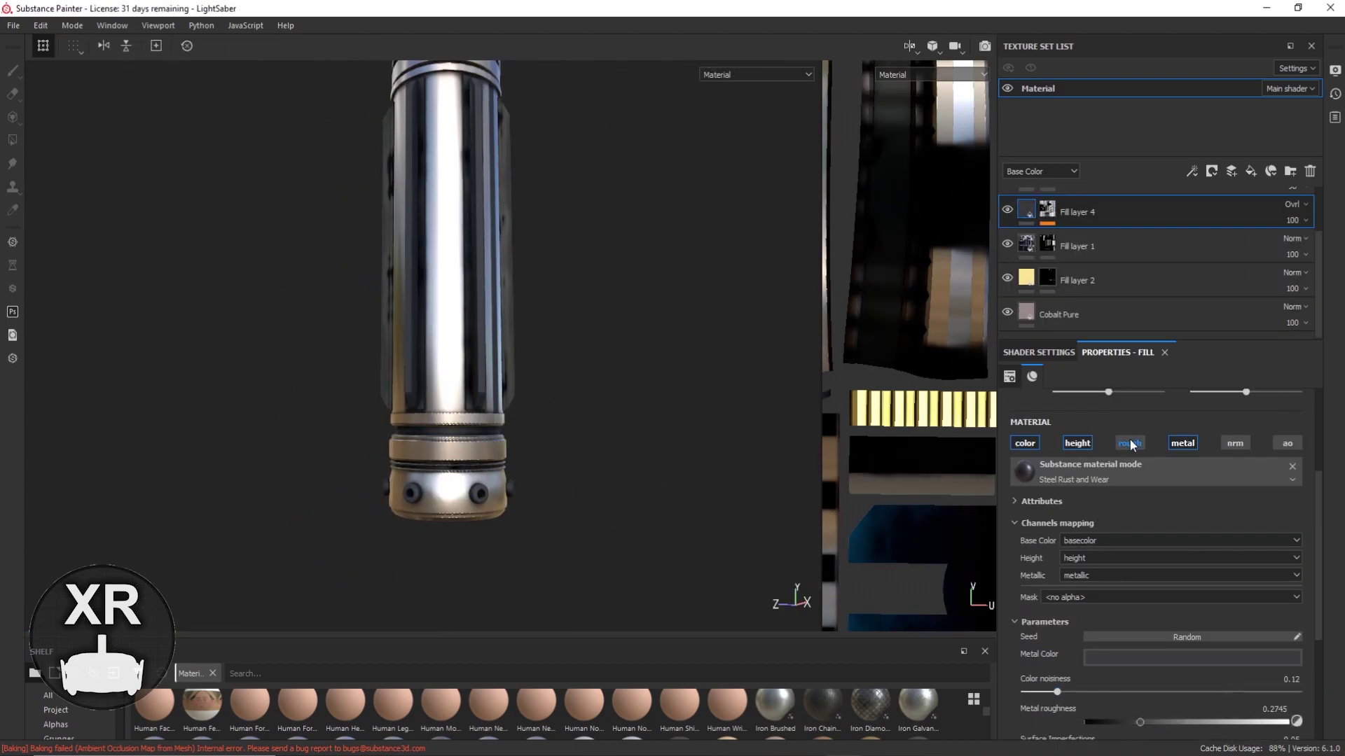
{"action": "scroll", "coordinate": [1039, 652], "scroll_direction": "down", "scroll_amount": 5}
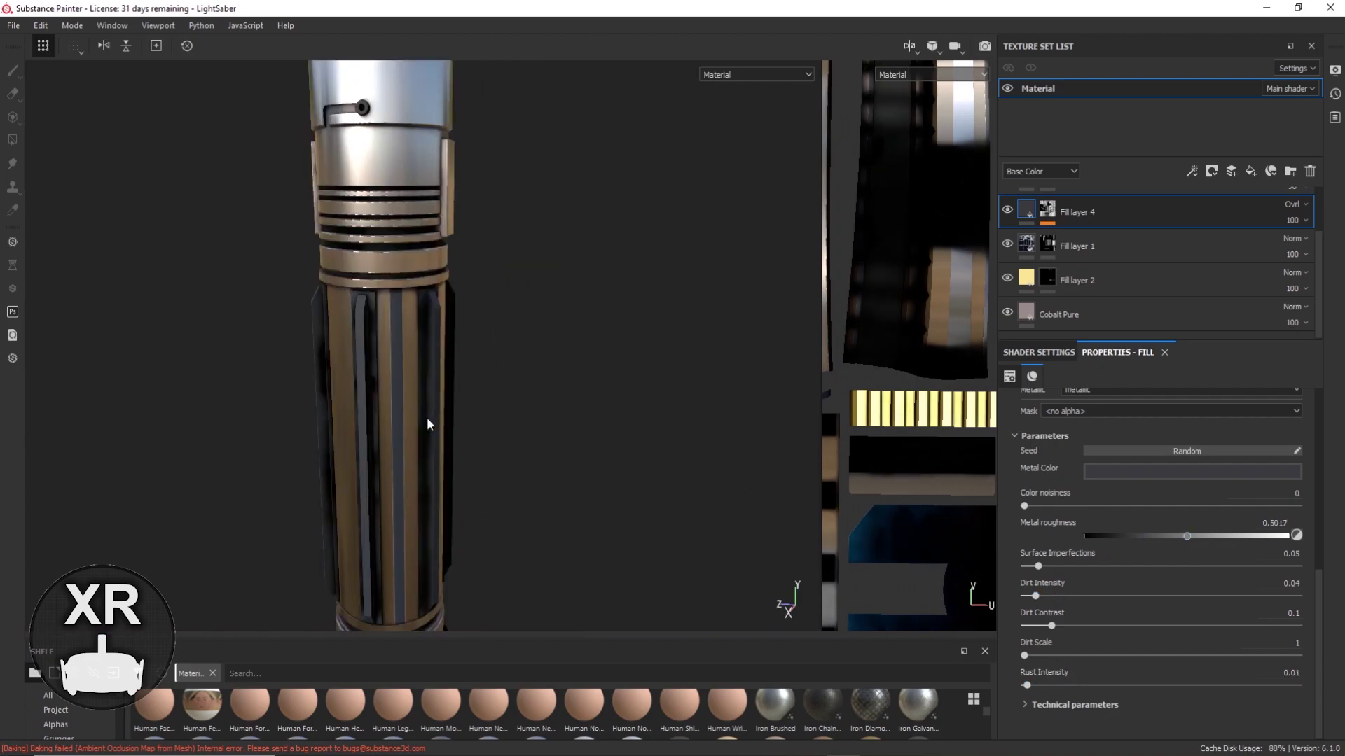
{"action": "scroll", "coordinate": [1078, 478], "scroll_direction": "up", "scroll_amount": 5}
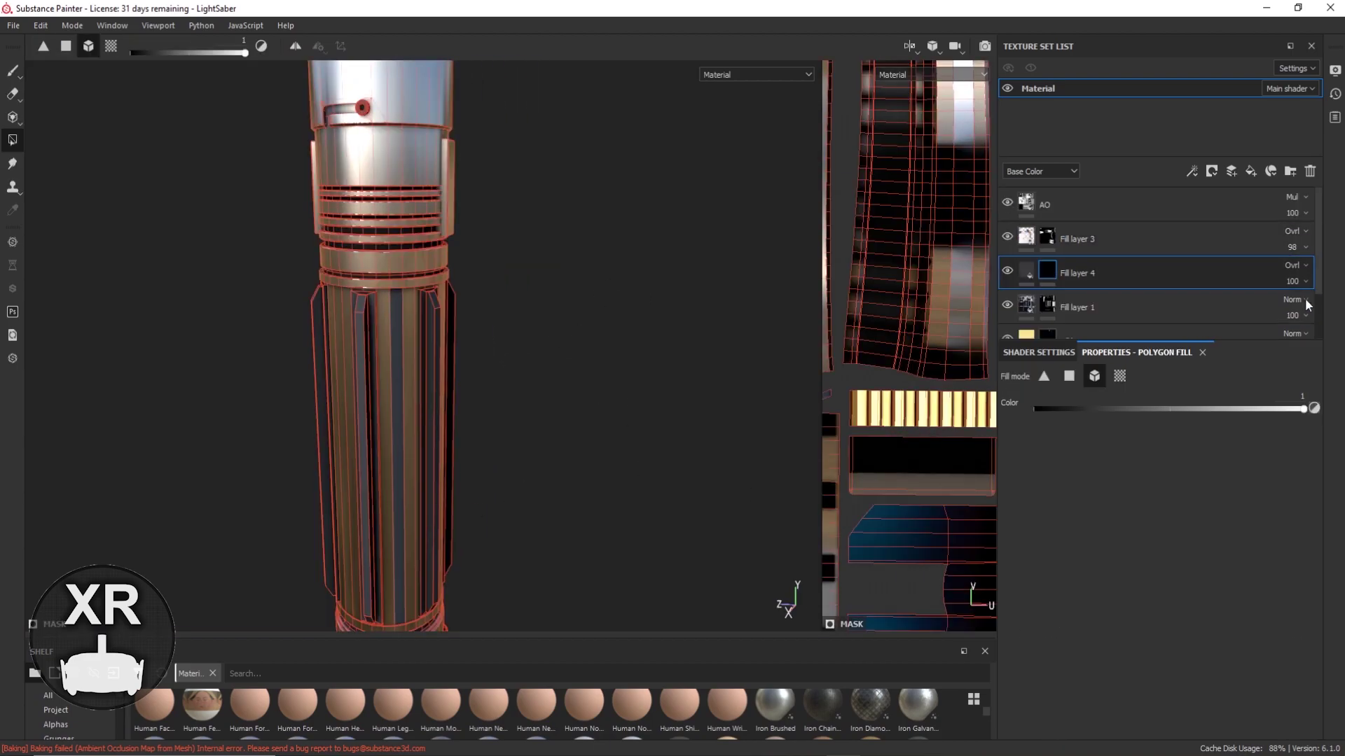
Apply Rust Fine to new Fill layer 5 at UV scale 20.22.
{"action": "left_click", "coordinate": [1123, 298]}
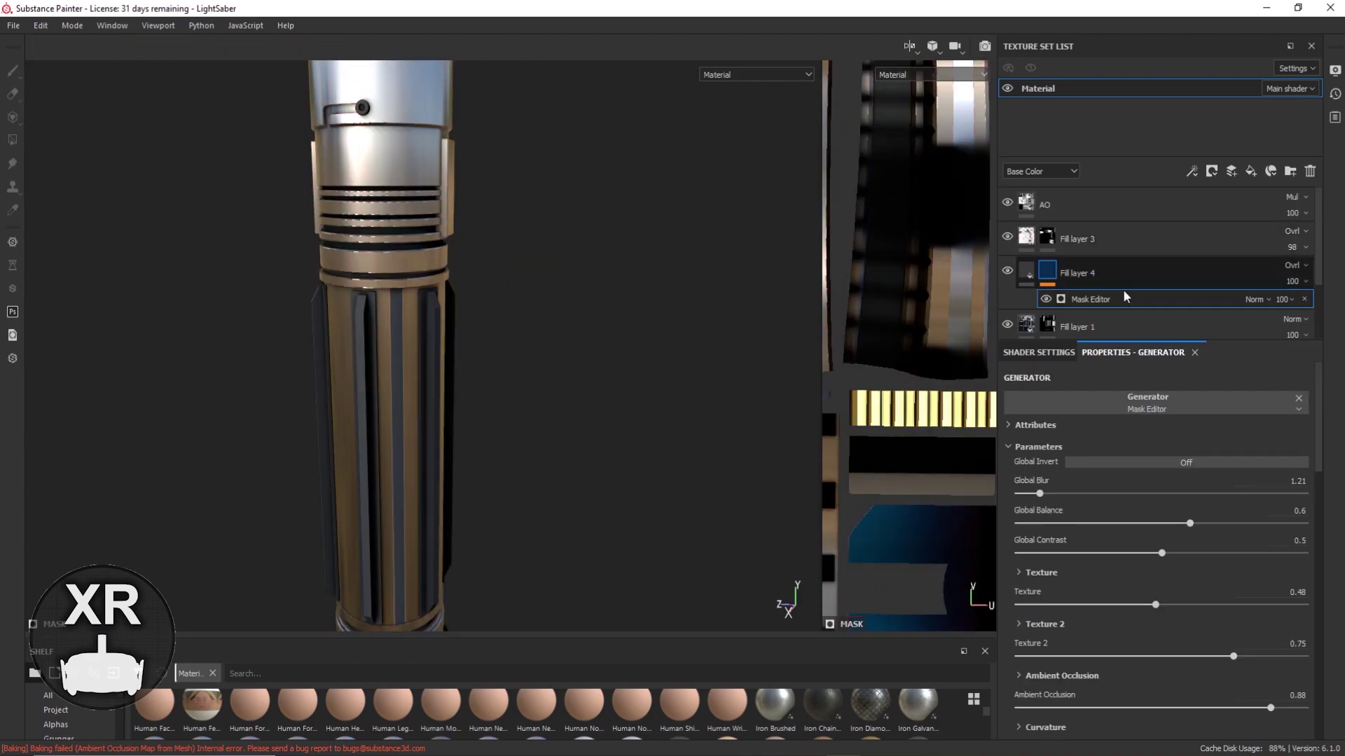
{"action": "left_click", "coordinate": [1048, 272]}
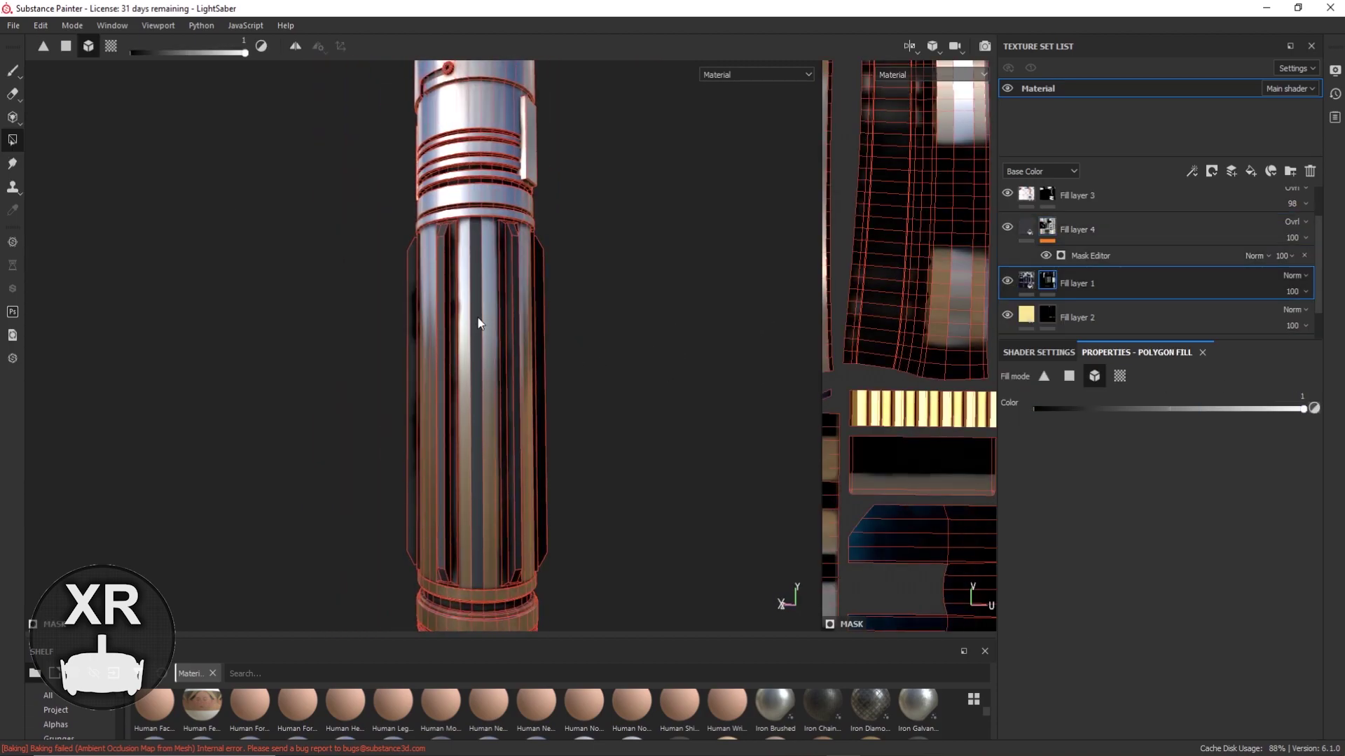
{"action": "left_click", "coordinate": [13, 25]}
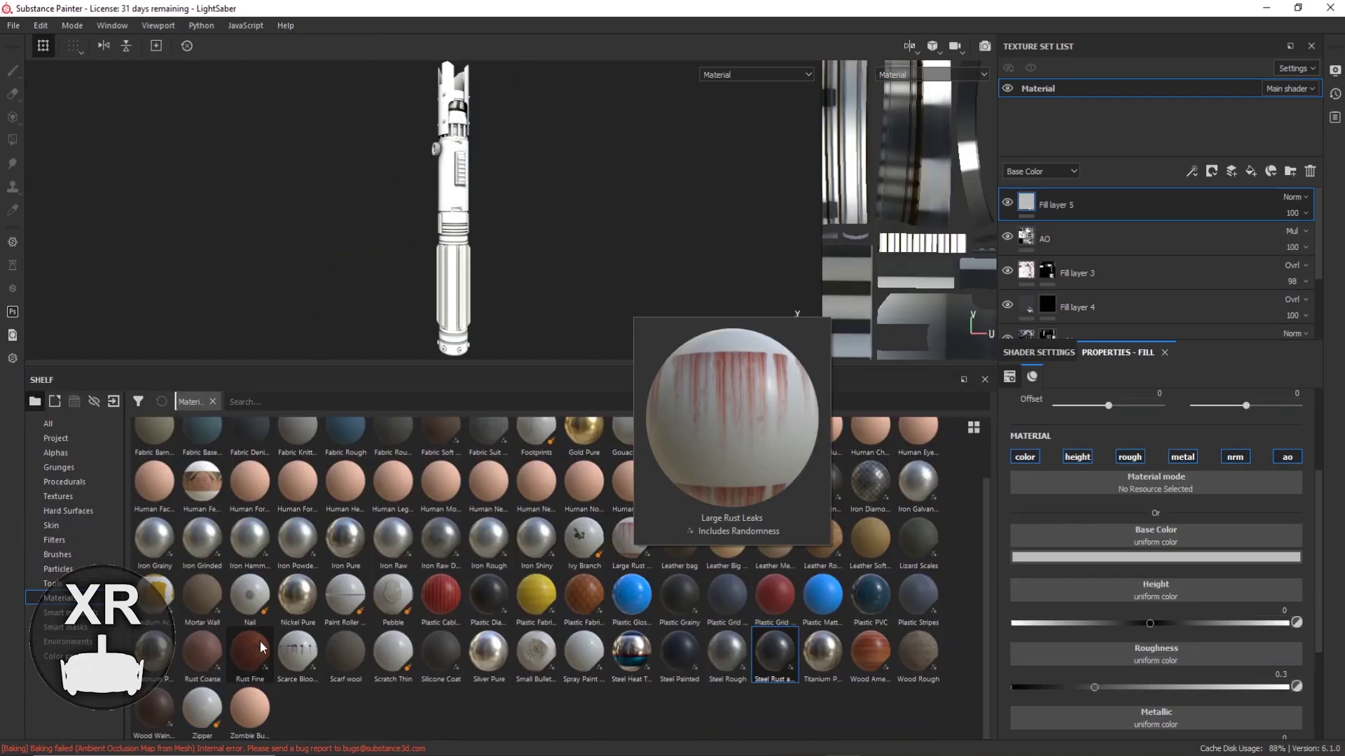
{"action": "left_click_drag", "start_coordinate": [262, 648], "coordinate": [1156, 483]}
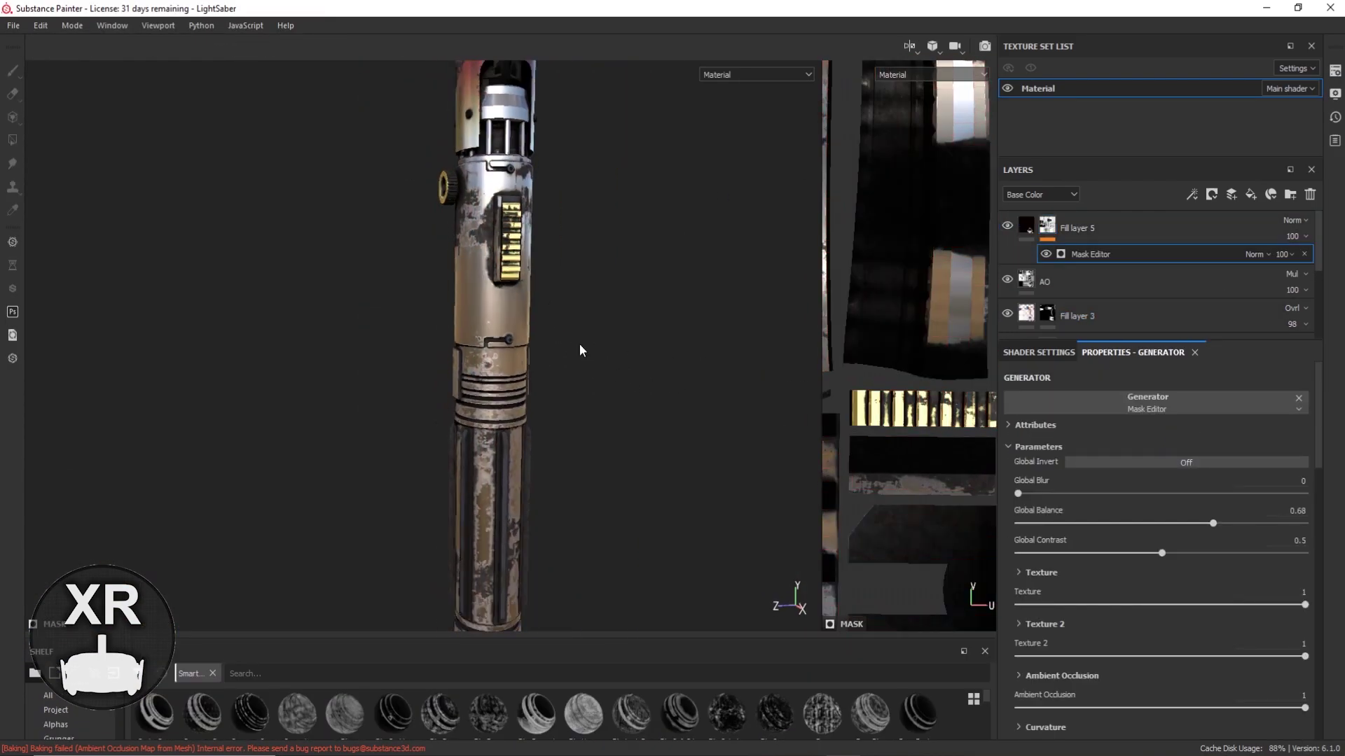
Try Overlay and Passthrough blending on Fill layer 5, settling back on Normal.
{"action": "left_click_drag", "start_coordinate": [580, 350], "coordinate": [646, 391], "text": "alt"}
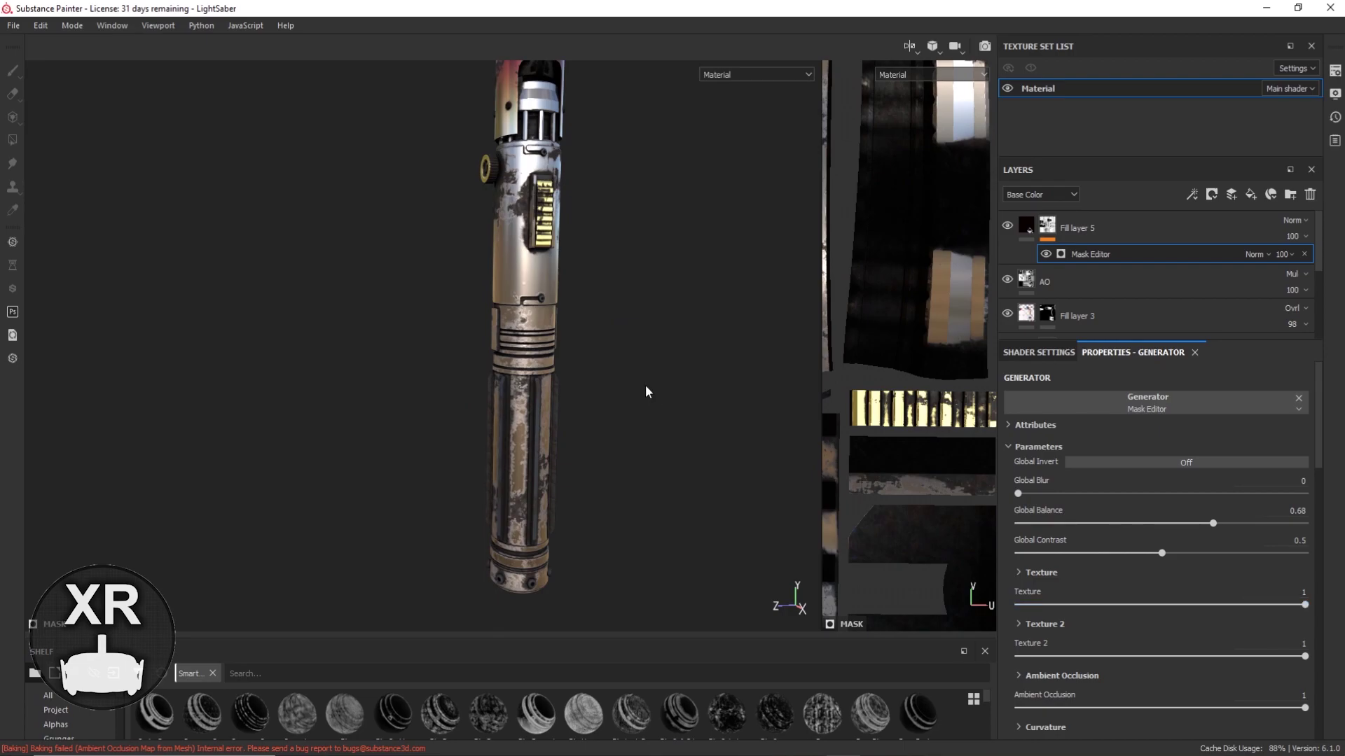
{"action": "scroll", "coordinate": [1112, 449], "scroll_direction": "down", "scroll_amount": 8}
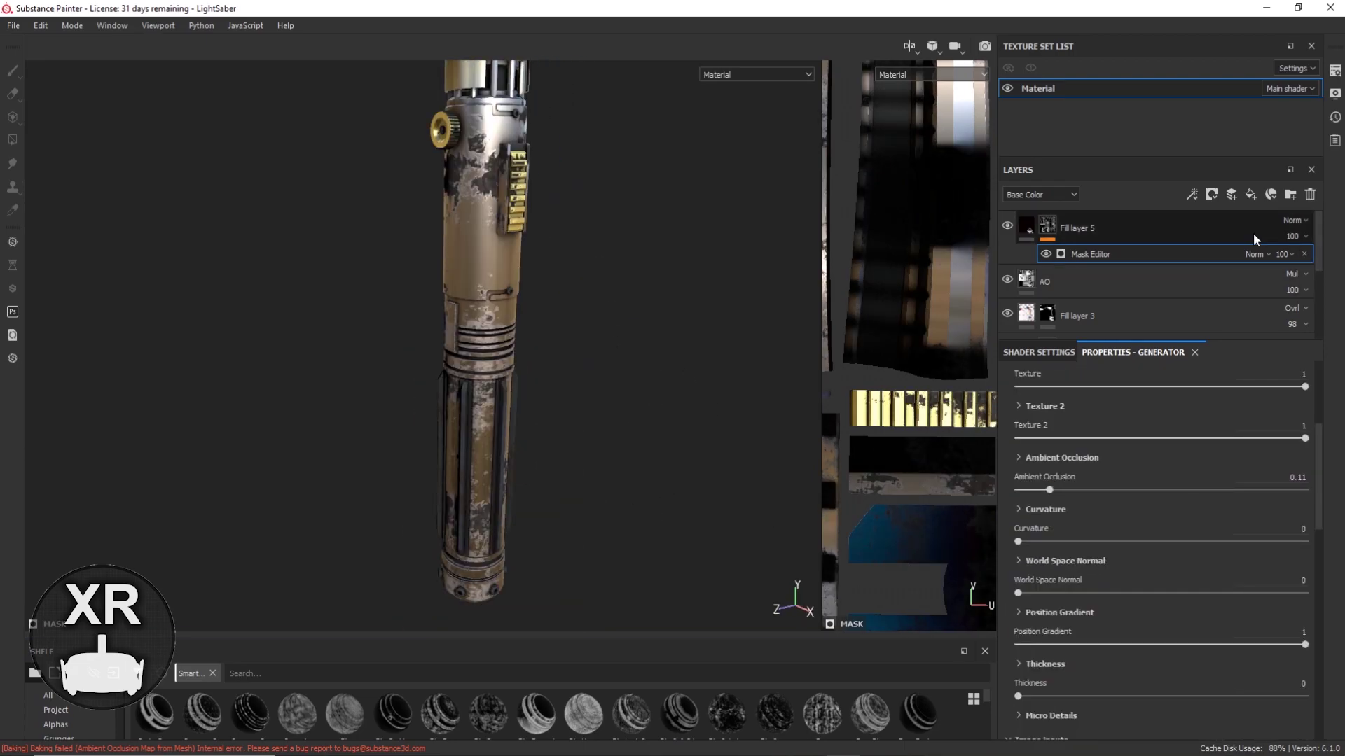
{"action": "left_click", "coordinate": [1292, 220]}
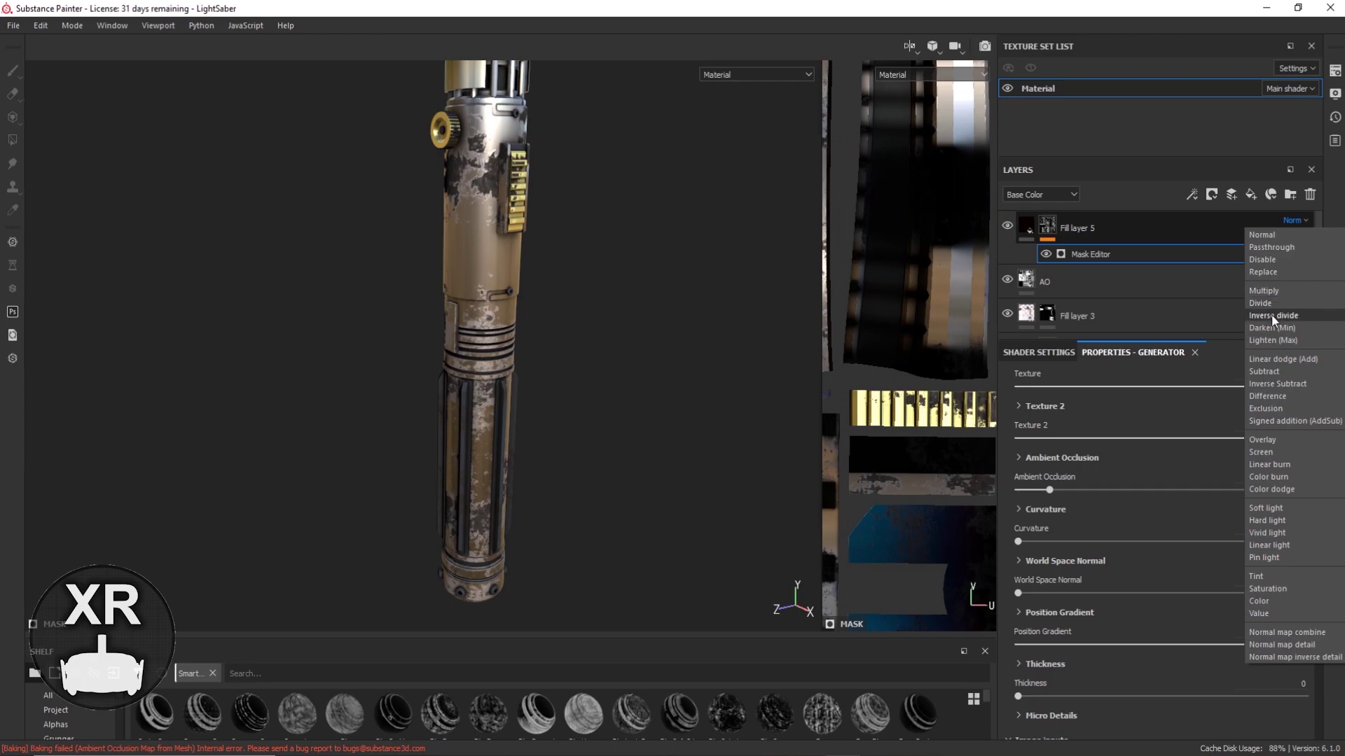
{"action": "left_click", "coordinate": [1278, 439]}
{"action": "scroll", "coordinate": [558, 229], "scroll_direction": "up", "scroll_amount": 3}
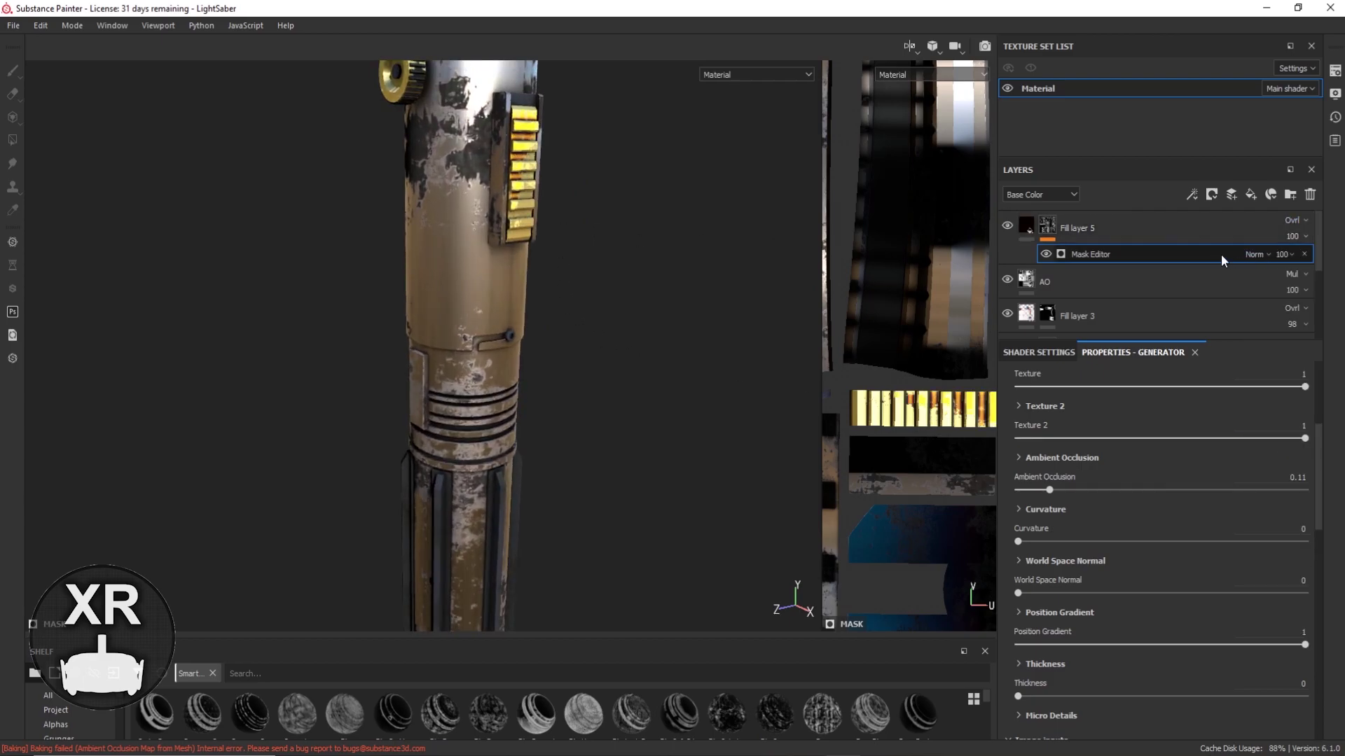
{"action": "left_click", "coordinate": [1301, 222]}
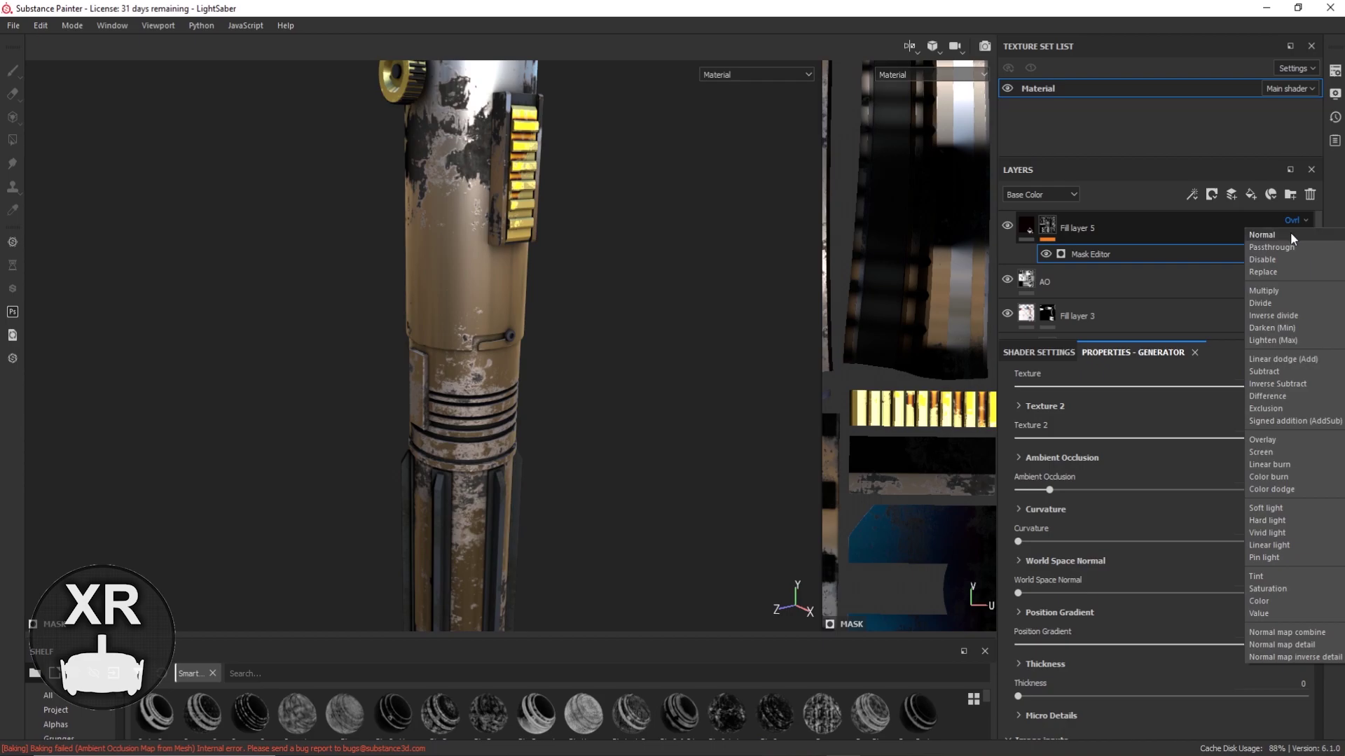
{"action": "left_click", "coordinate": [1283, 247]}
{"action": "left_click", "coordinate": [1292, 220]}
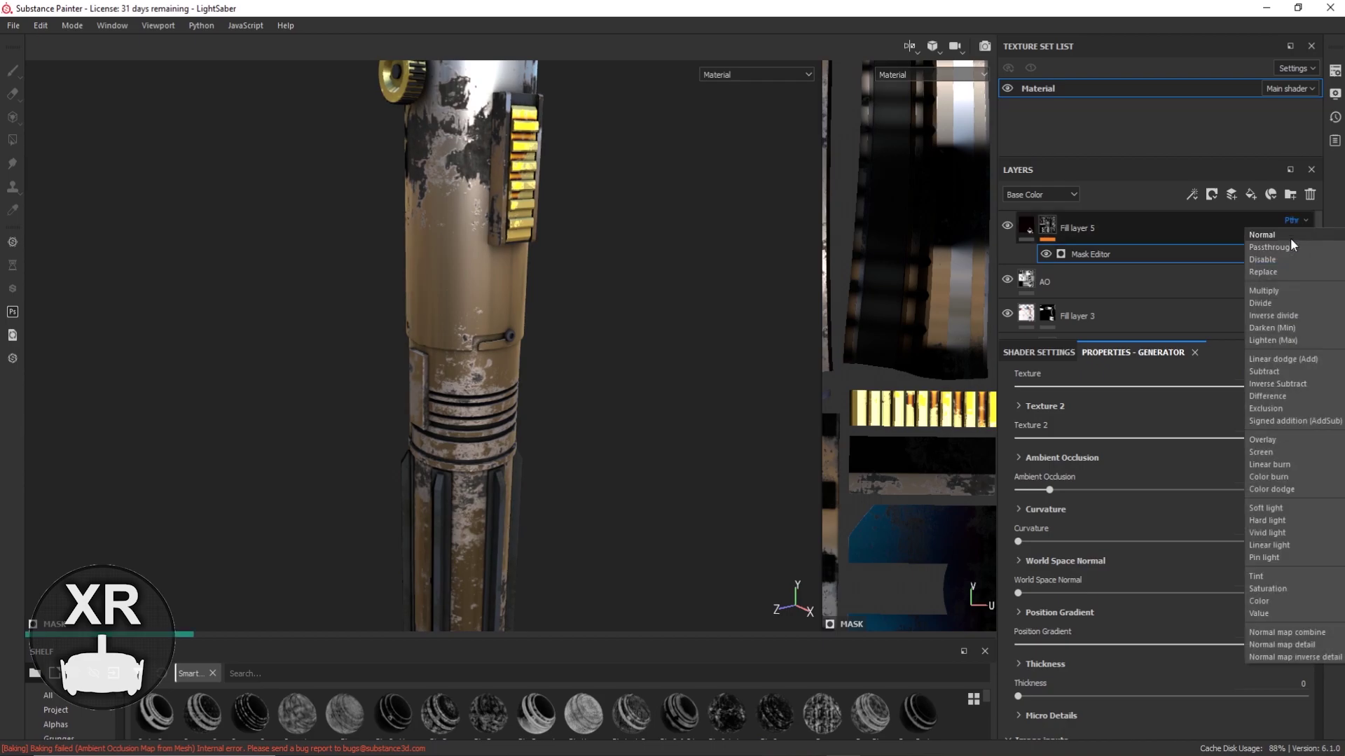
{"action": "left_click", "coordinate": [1290, 235]}
Remove Fill layer 5's mask generator and move the layer below AO.
{"action": "key", "text": "Delete"}
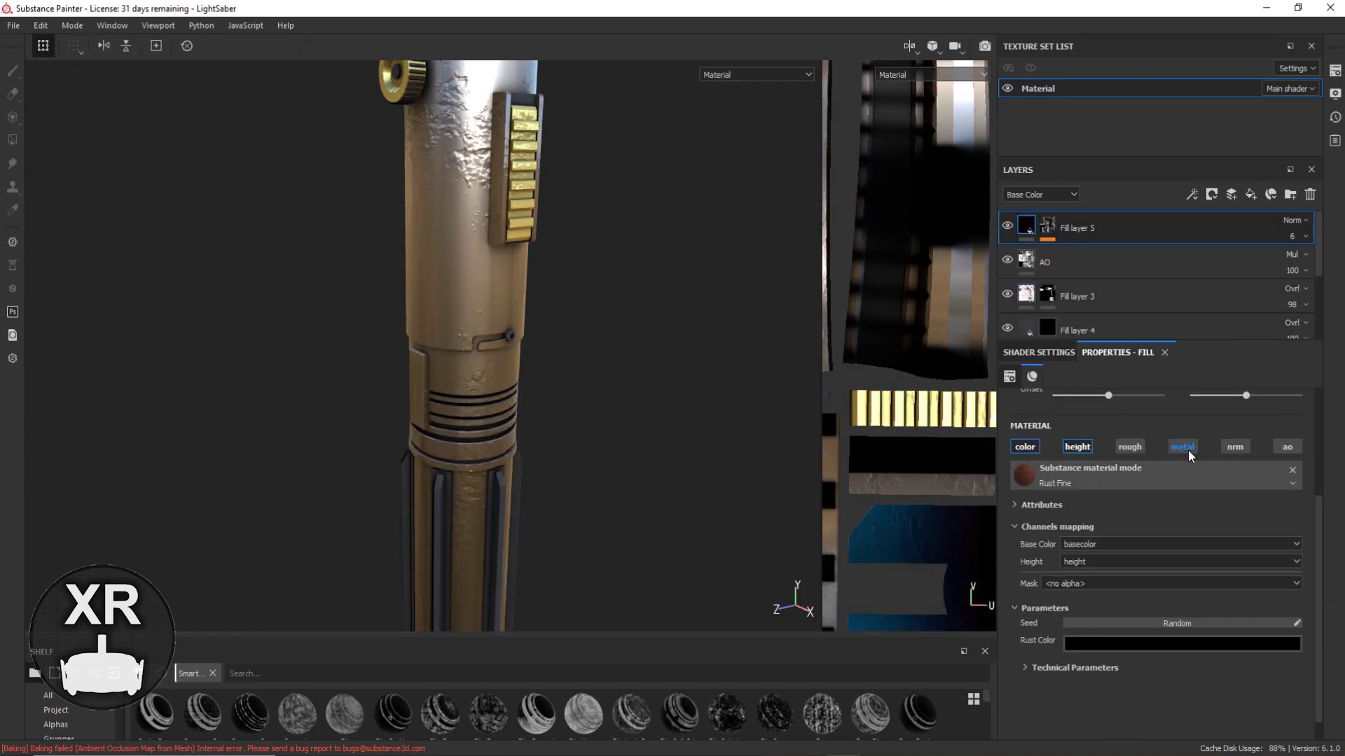
{"action": "left_click_drag", "start_coordinate": [672, 329], "coordinate": [728, 315], "text": "alt"}
{"action": "left_click_drag", "start_coordinate": [1092, 227], "coordinate": [1146, 245]}
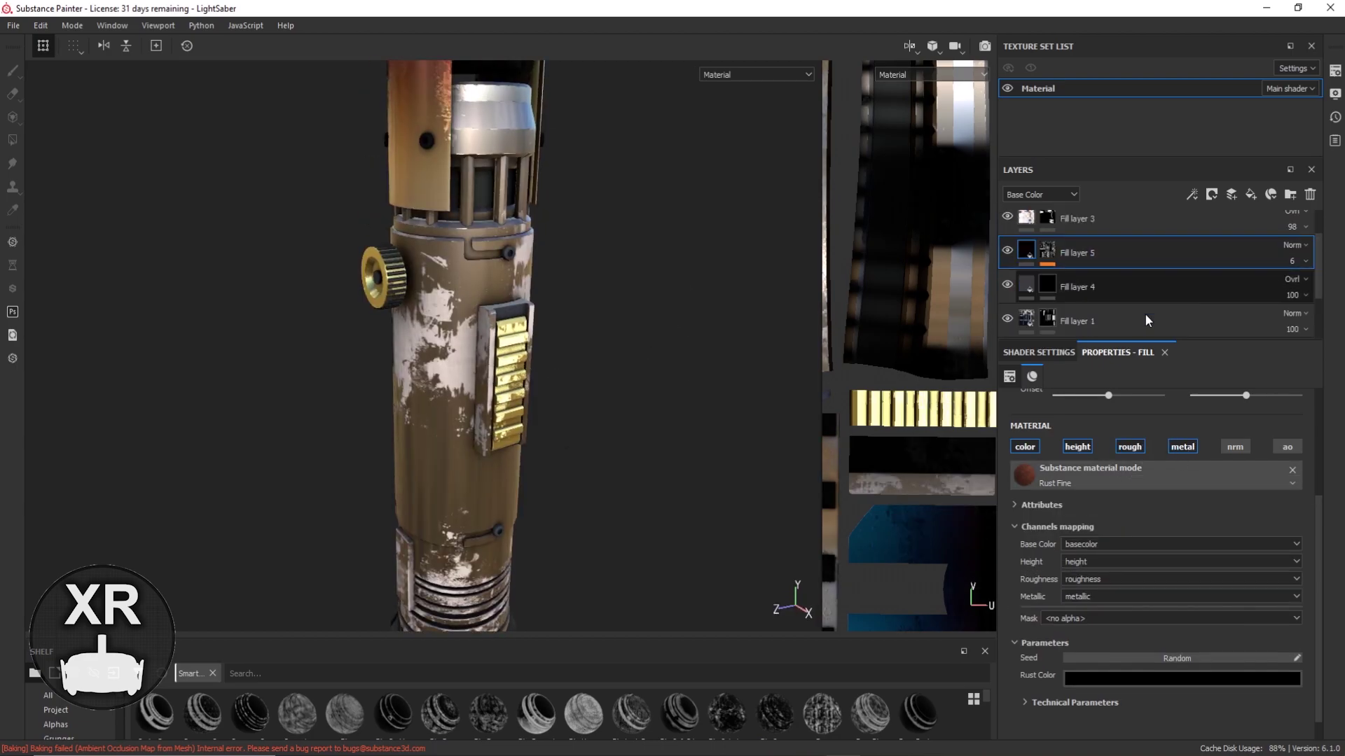
{"action": "scroll", "coordinate": [1145, 302], "scroll_direction": "down", "scroll_amount": 1}
{"action": "key", "text": "p"}
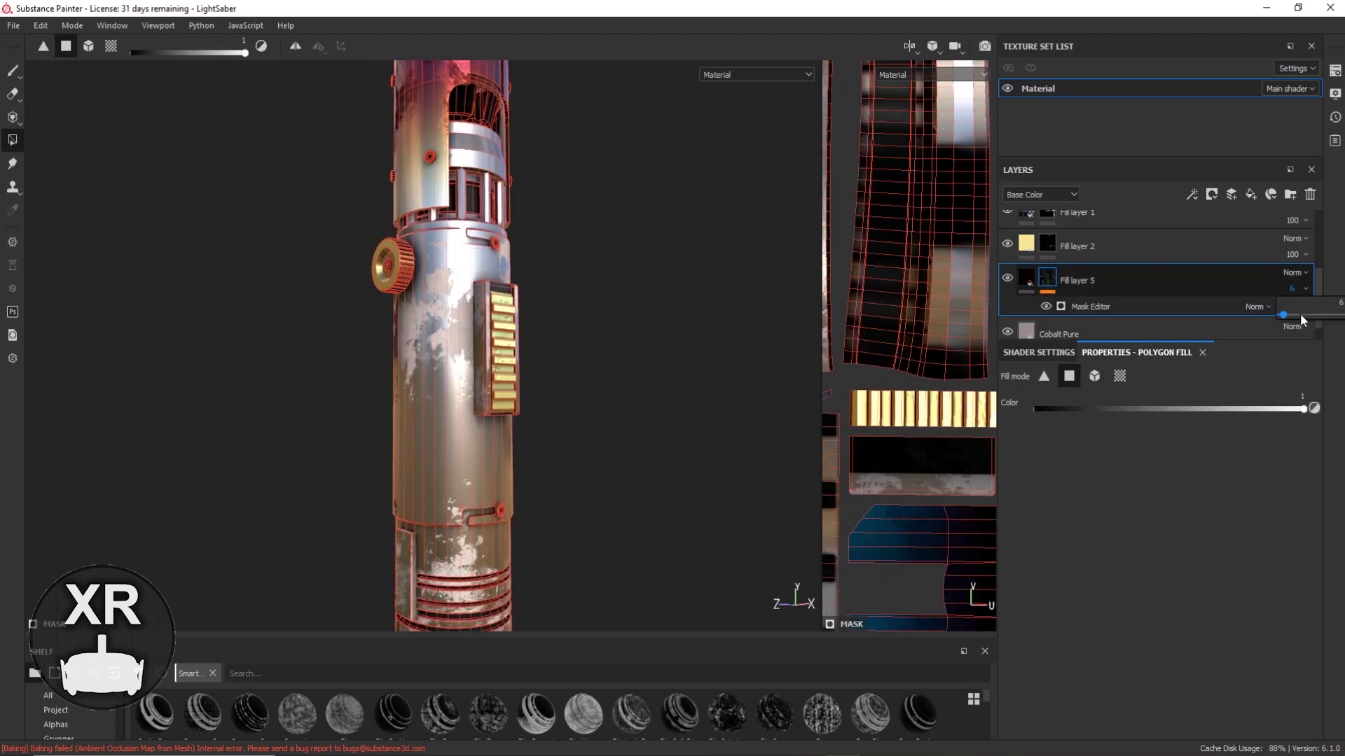
Enable the metal channel on the rust fill and lower its opacity to 3.
{"action": "left_click", "coordinate": [1090, 306]}
{"action": "key", "text": "Delete"}
{"action": "left_click", "coordinate": [1182, 447]}
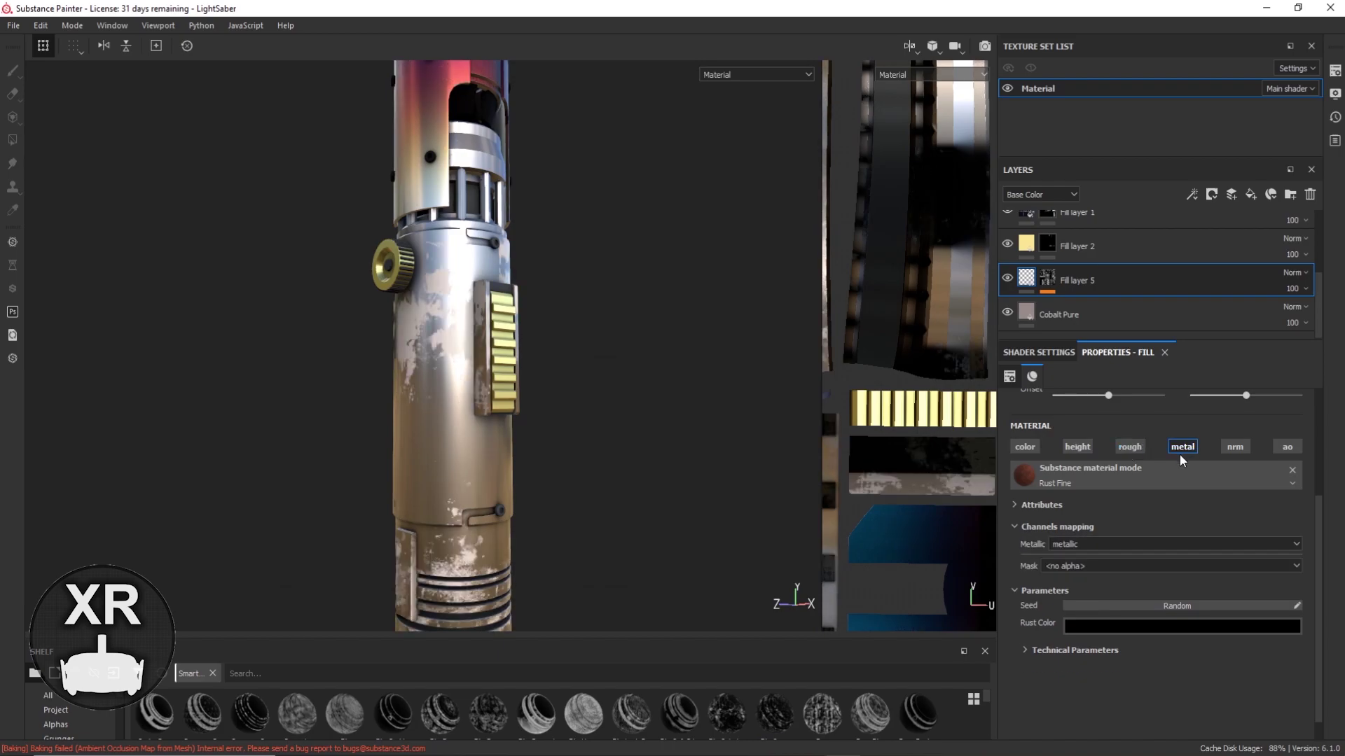
{"action": "left_click", "coordinate": [1076, 650]}
{"action": "left_click", "coordinate": [1040, 194]}
{"action": "left_click", "coordinate": [1030, 250]}
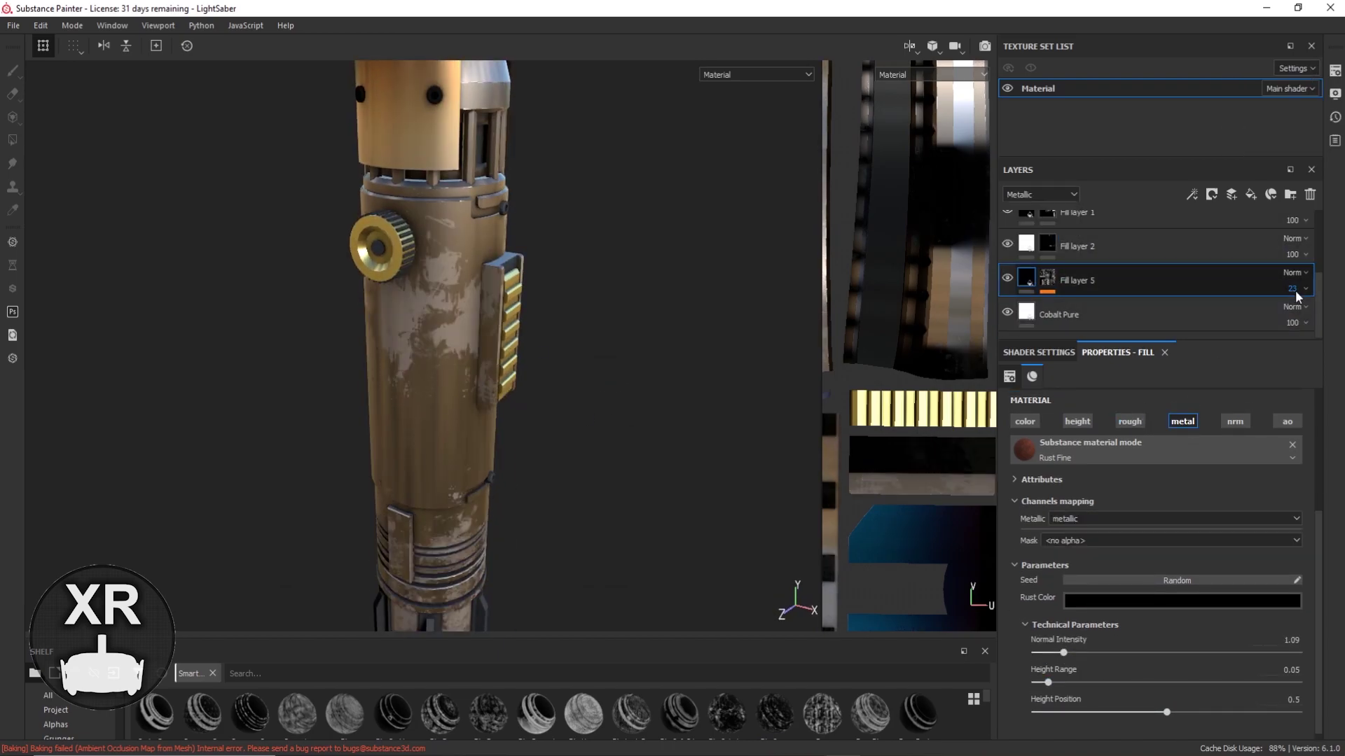
{"action": "left_click_drag", "start_coordinate": [1292, 289], "coordinate": [1293, 289]}
{"action": "left_click_drag", "start_coordinate": [497, 330], "coordinate": [468, 273], "text": "alt"}
{"action": "left_click_drag", "start_coordinate": [1292, 288], "coordinate": [1284, 316]}
Tweak the rust colour and set the mask to blur 0.39, balance 0.68, ambient occlusion 0.16.
{"action": "left_click", "coordinate": [1182, 601]}
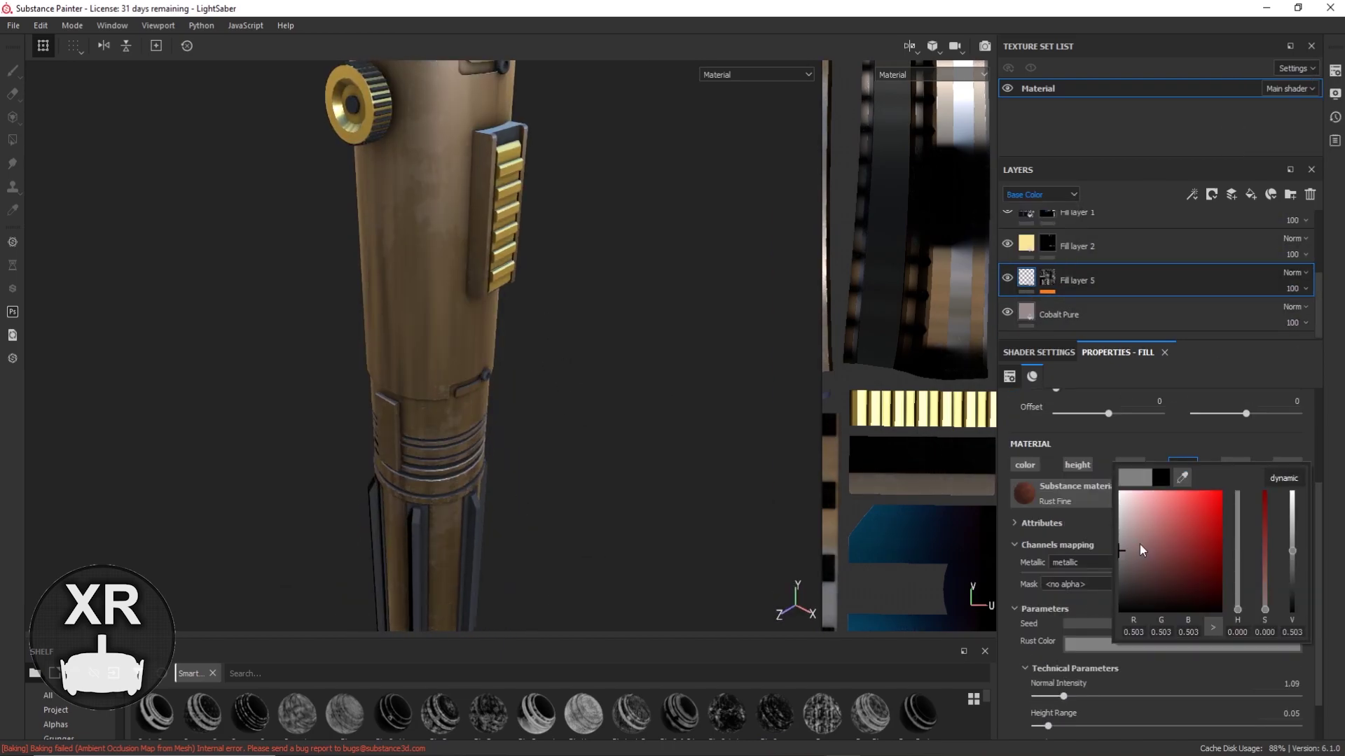
{"action": "left_click_drag", "start_coordinate": [1140, 544], "coordinate": [396, 391], "text": "alt"}
{"action": "key", "text": "ctrl+z"}
{"action": "scroll", "coordinate": [396, 390], "scroll_direction": "up", "scroll_amount": 5}
{"action": "scroll", "coordinate": [1121, 560], "scroll_direction": "down", "scroll_amount": 2}
{"action": "left_click_drag", "start_coordinate": [1049, 621], "coordinate": [1112, 618]}
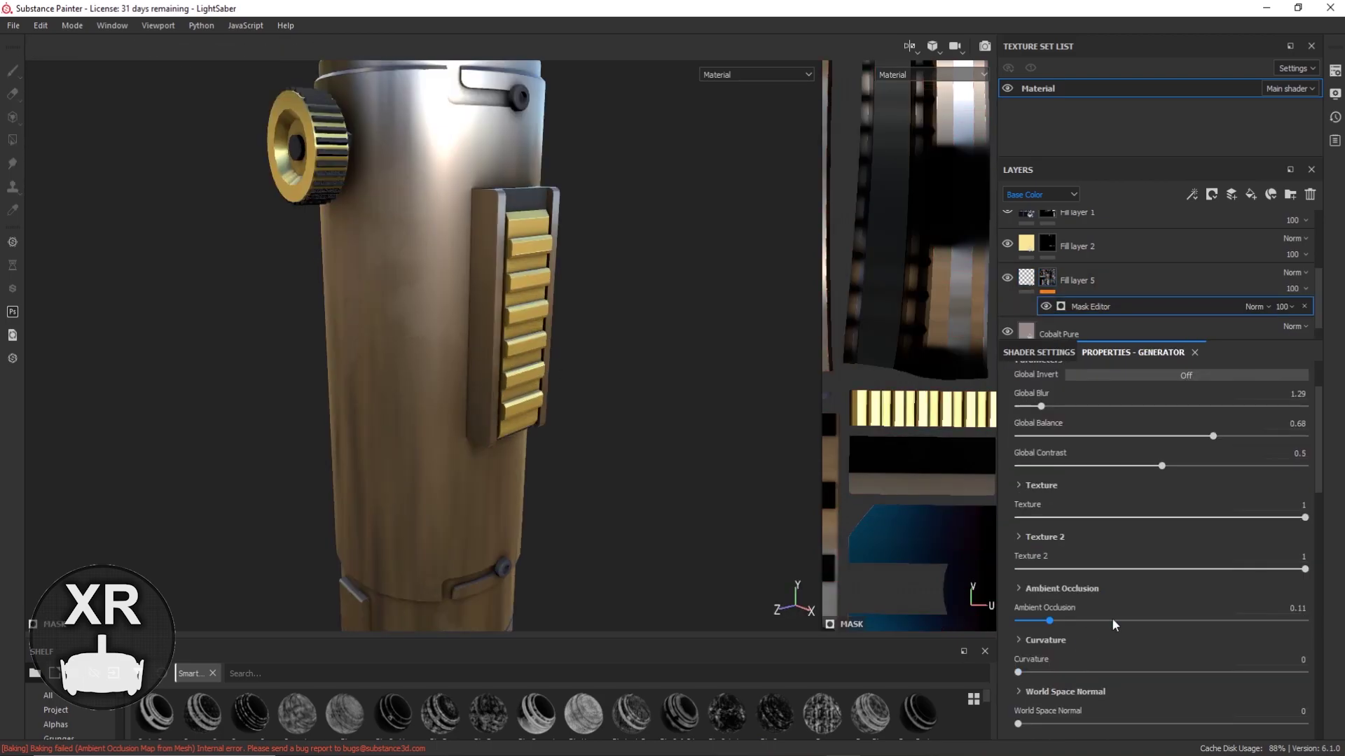
{"action": "scroll", "coordinate": [1111, 618], "scroll_direction": "up", "scroll_amount": 1}
{"action": "left_click_drag", "start_coordinate": [1041, 450], "coordinate": [1028, 452]}
{"action": "left_click", "coordinate": [1063, 663]}
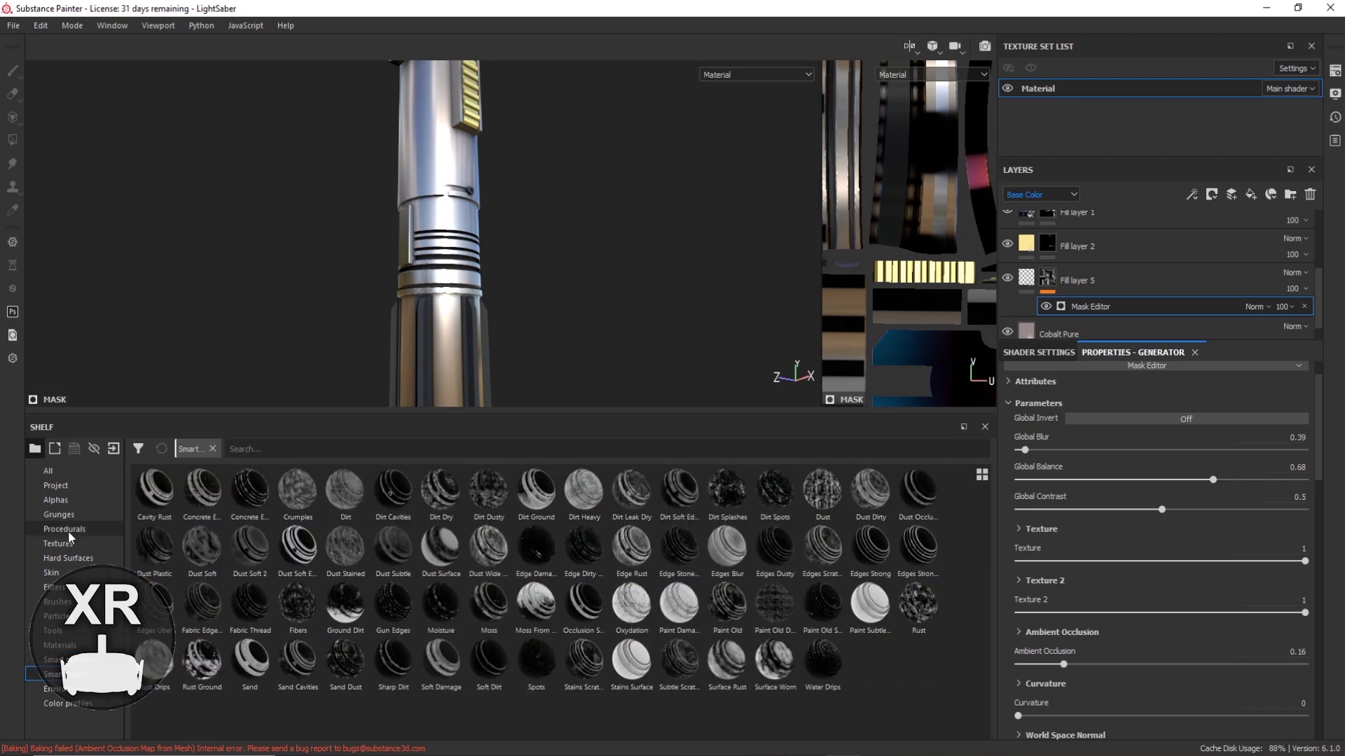
Polygon-fill the rust mask and keep Fill layer 5's opacity at 3.
{"action": "left_click", "coordinate": [58, 514]}
{"action": "left_click", "coordinate": [59, 645]}
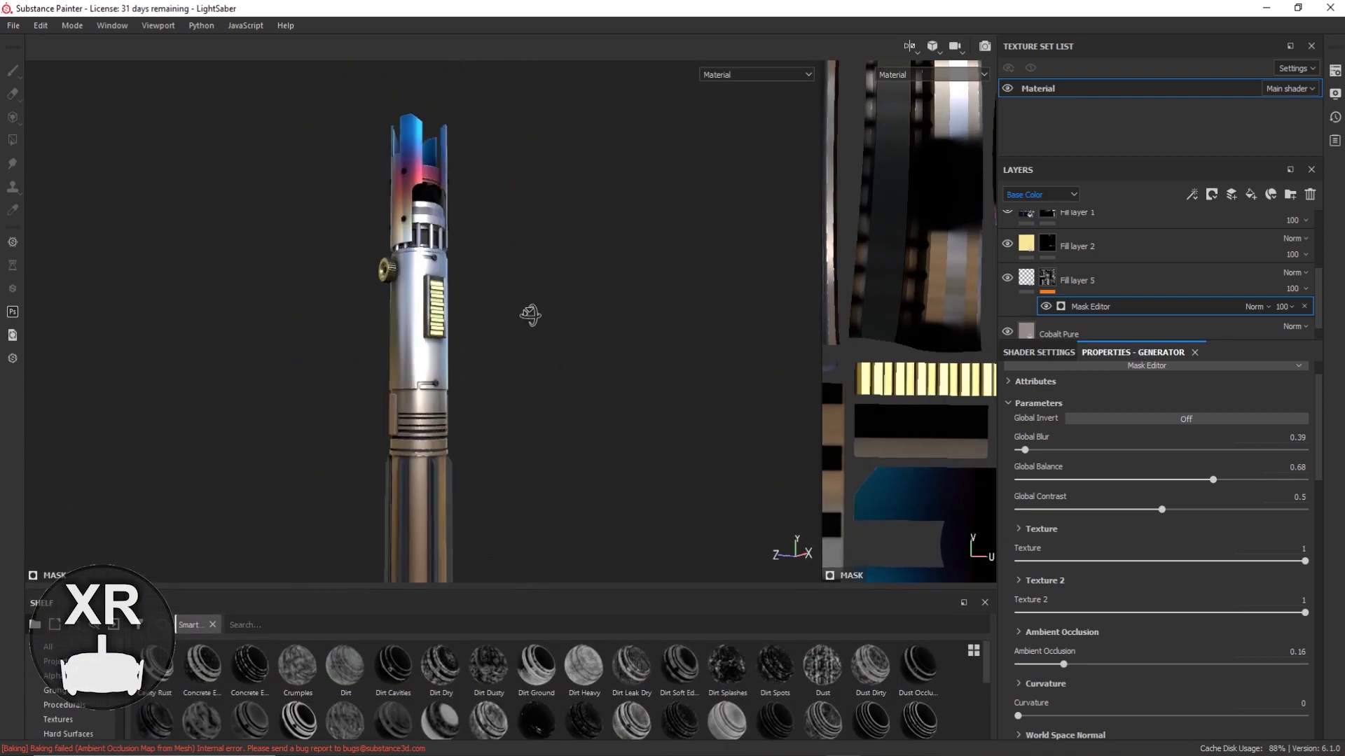
{"action": "left_click", "coordinate": [1058, 279]}
{"action": "left_click_drag", "start_coordinate": [1303, 339], "coordinate": [1291, 341]}
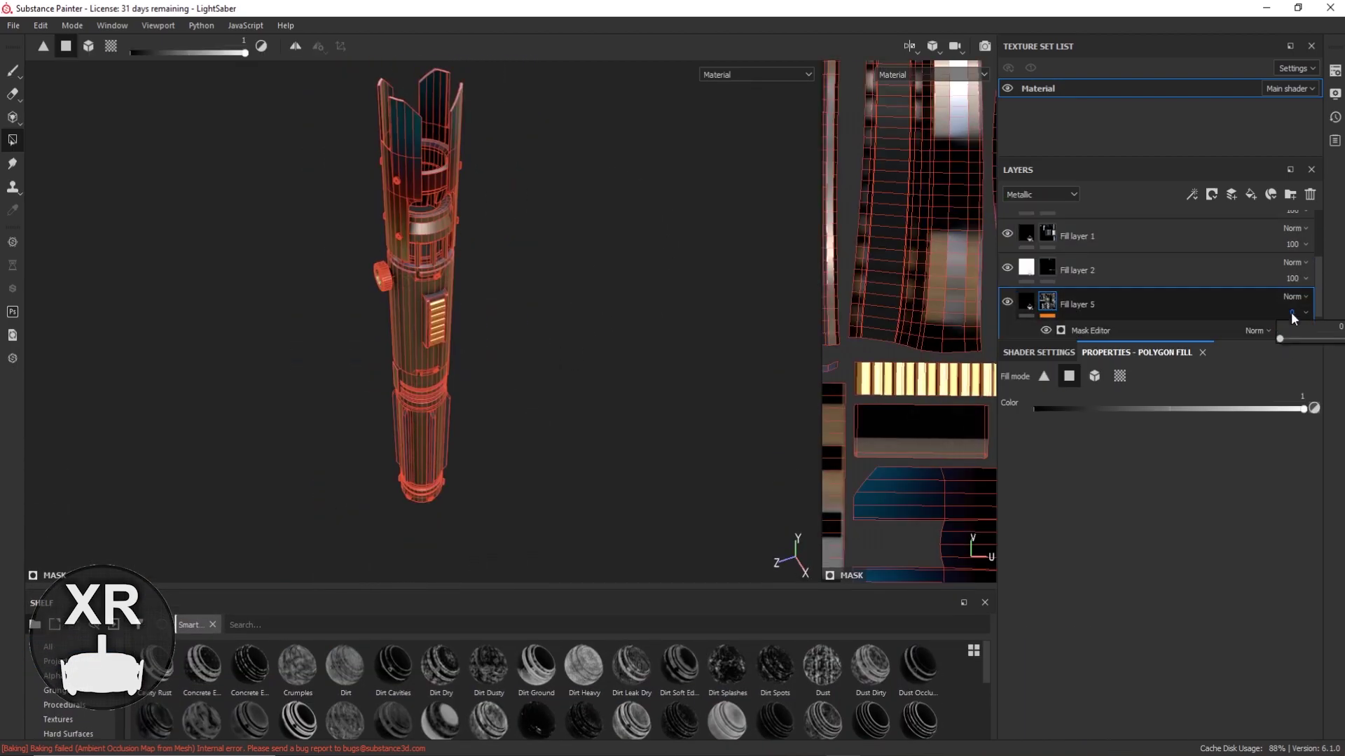
Save the project from the File menu.
{"action": "left_click", "coordinate": [13, 25]}
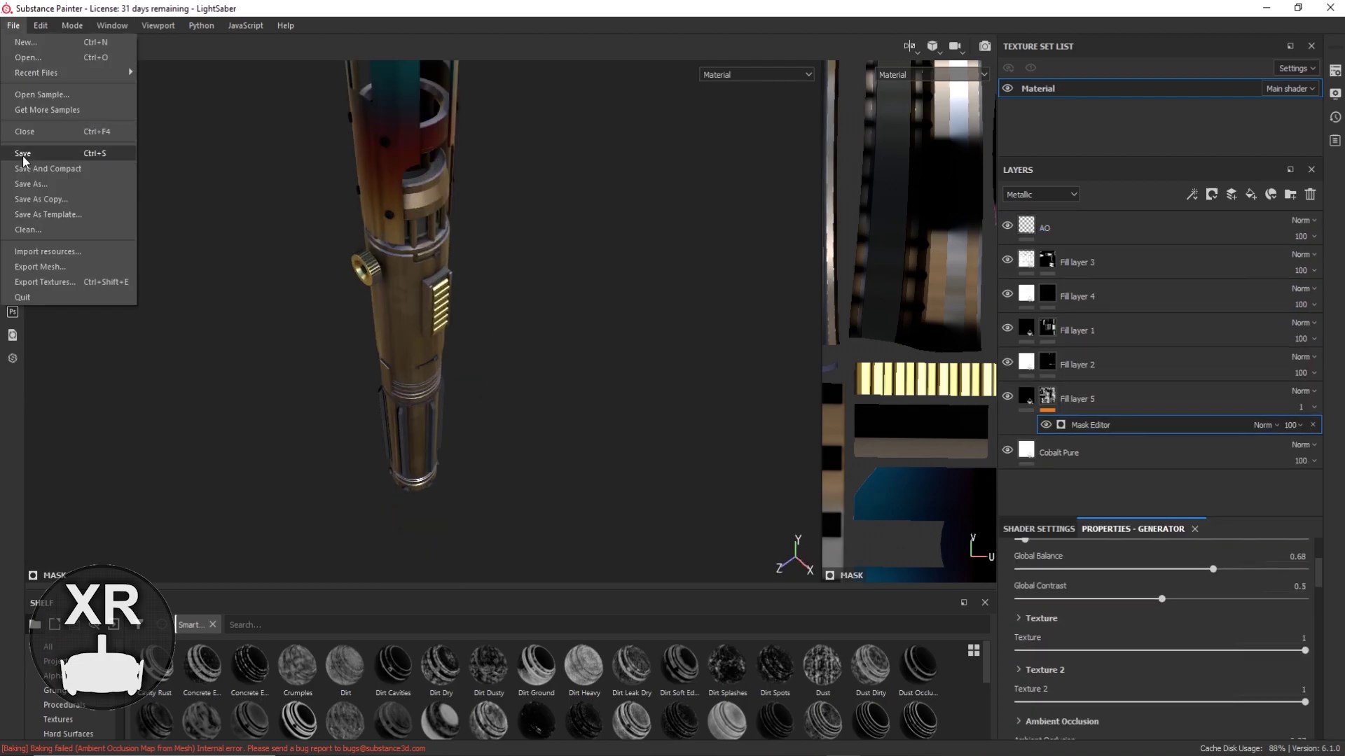
{"action": "left_click", "coordinate": [23, 154]}
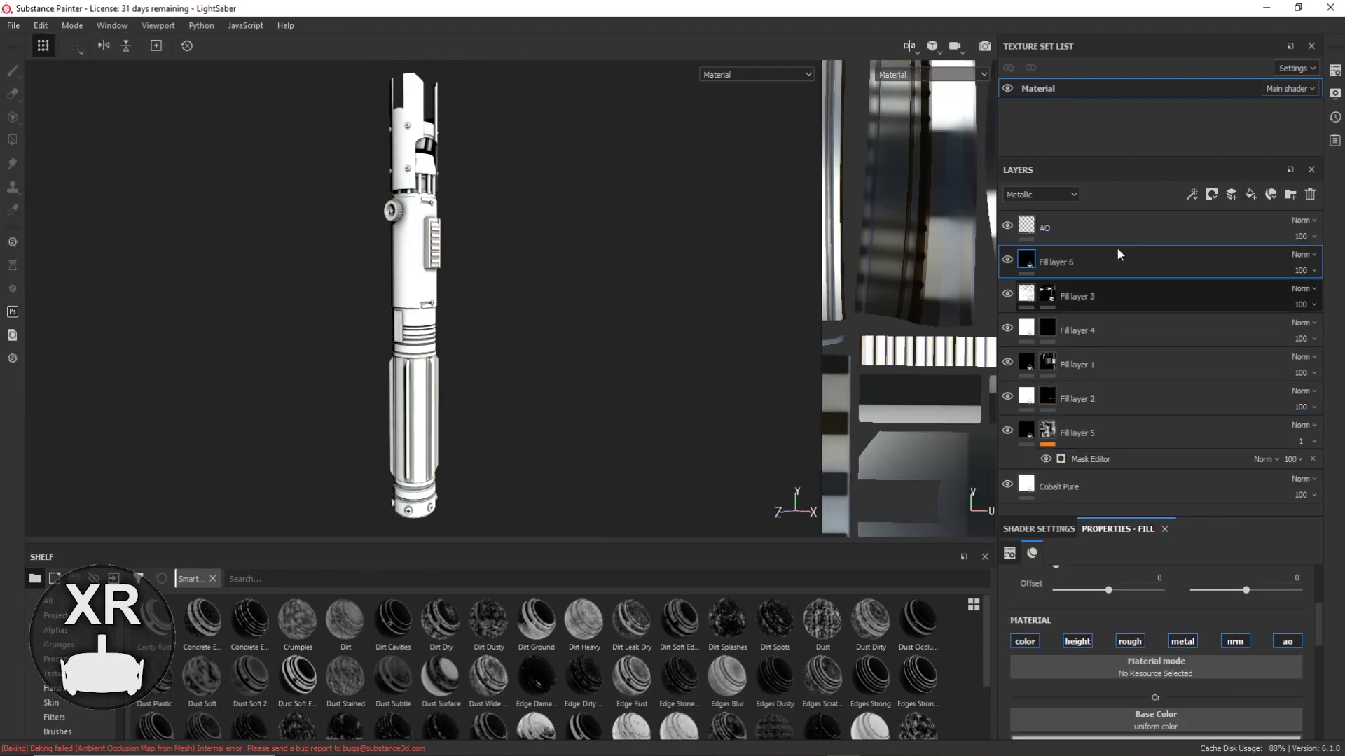
{"action": "scroll", "coordinate": [344, 643], "scroll_direction": "down", "scroll_amount": 3}
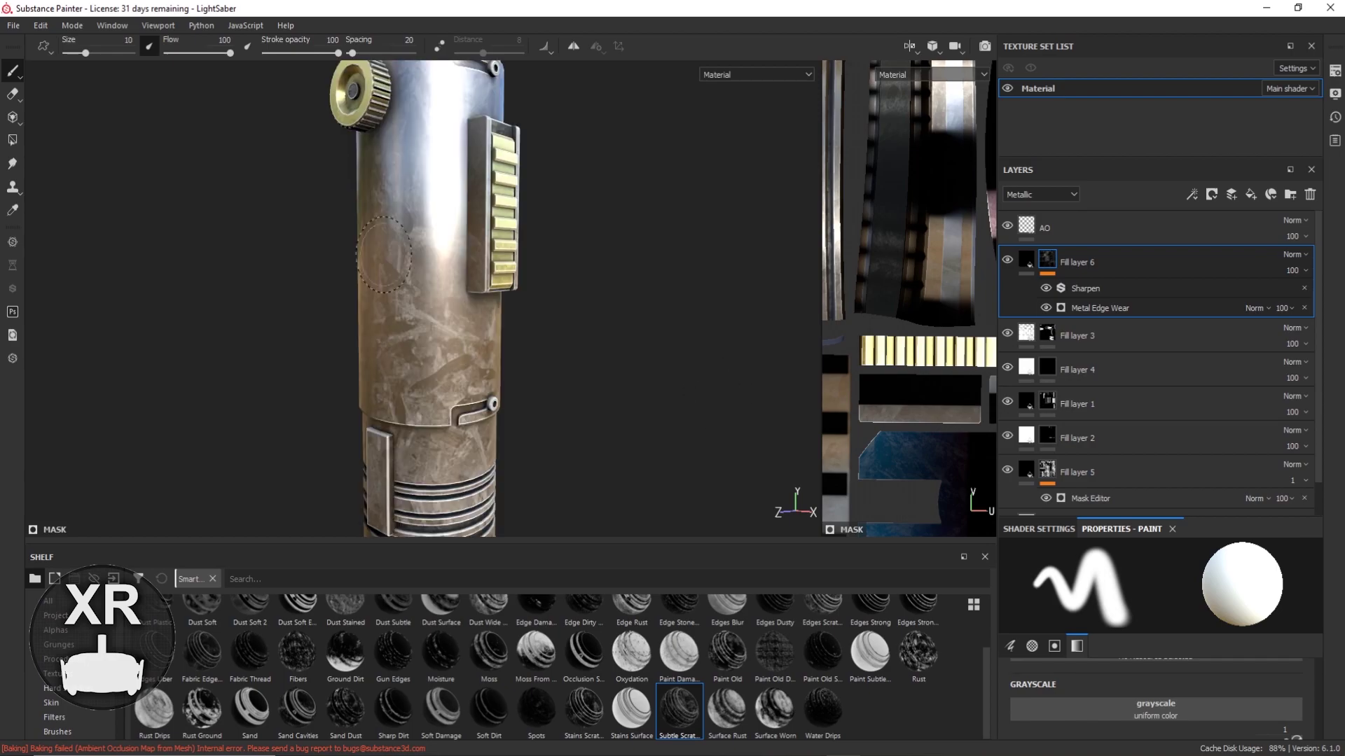
Give Fill layer 6 a Metal Edge Wear mask with lower wear level and adjusted contrast.
{"action": "left_click", "coordinate": [1107, 308]}
{"action": "left_click_drag", "start_coordinate": [1208, 527], "coordinate": [1208, 384]}
{"action": "left_click_drag", "start_coordinate": [1161, 425], "coordinate": [1048, 426]}
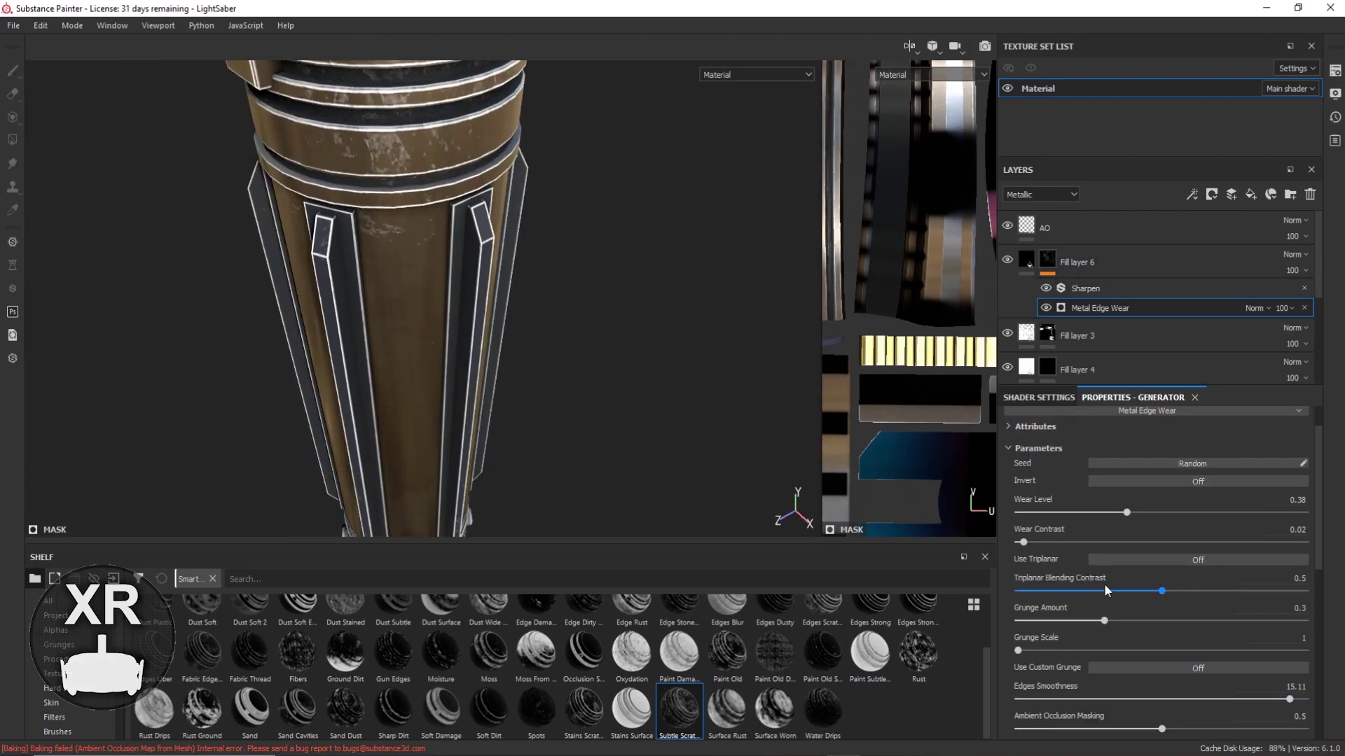
{"action": "left_click", "coordinate": [13, 70]}
{"action": "left_click", "coordinate": [12, 140]}
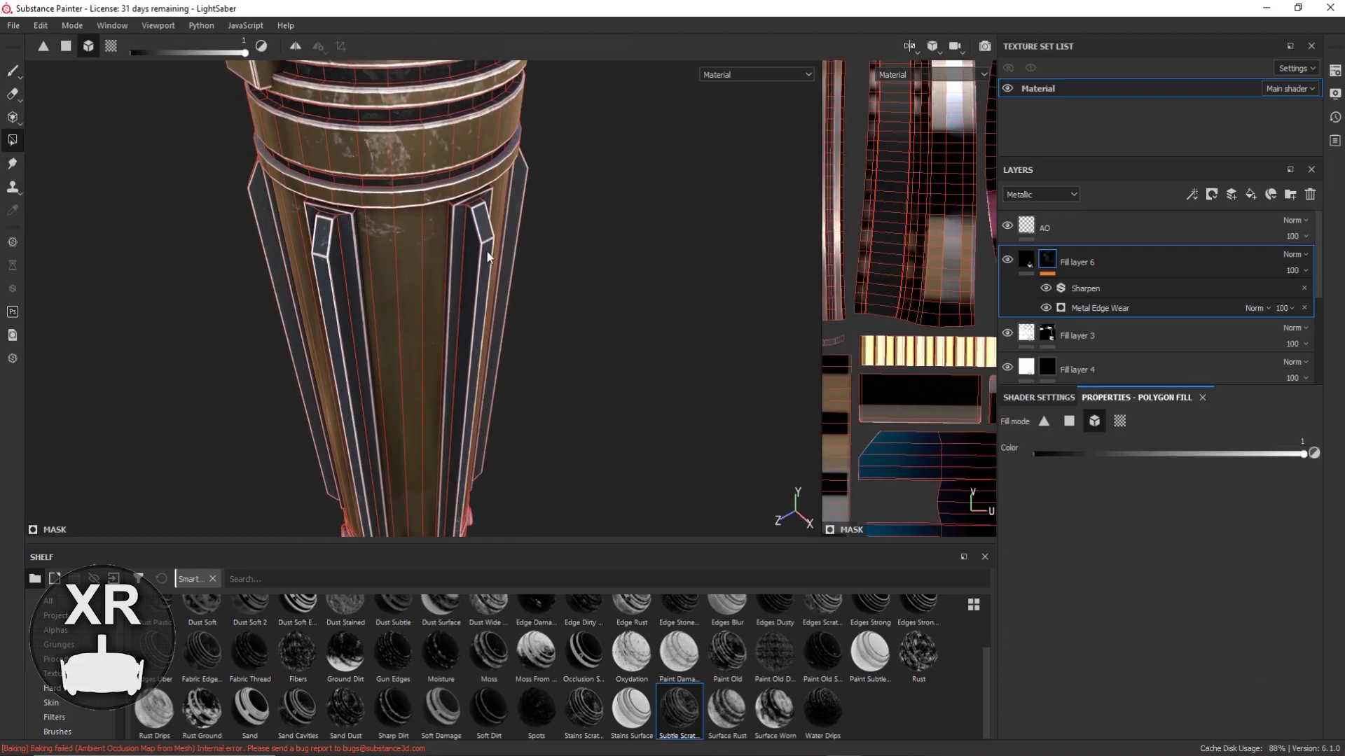
{"action": "left_click", "coordinate": [1099, 308]}
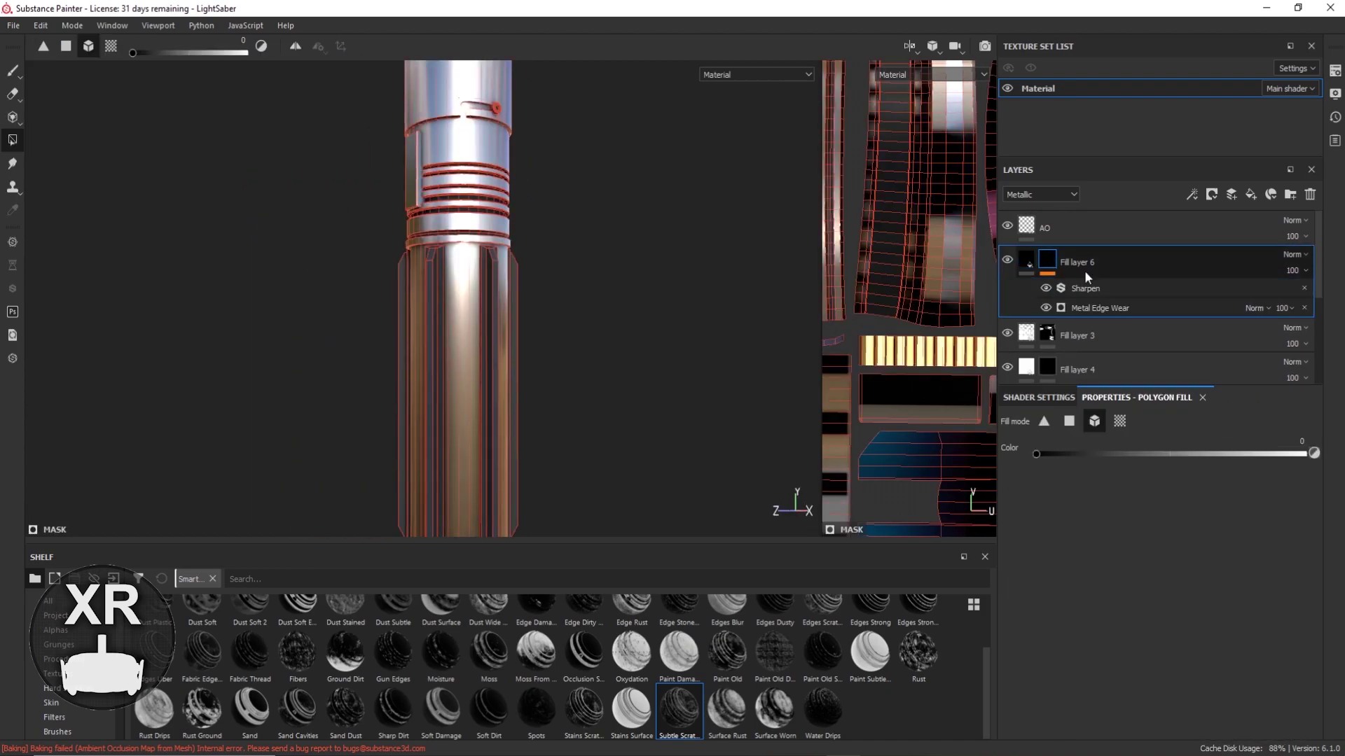
{"action": "left_click_drag", "start_coordinate": [1050, 543], "coordinate": [1077, 545]}
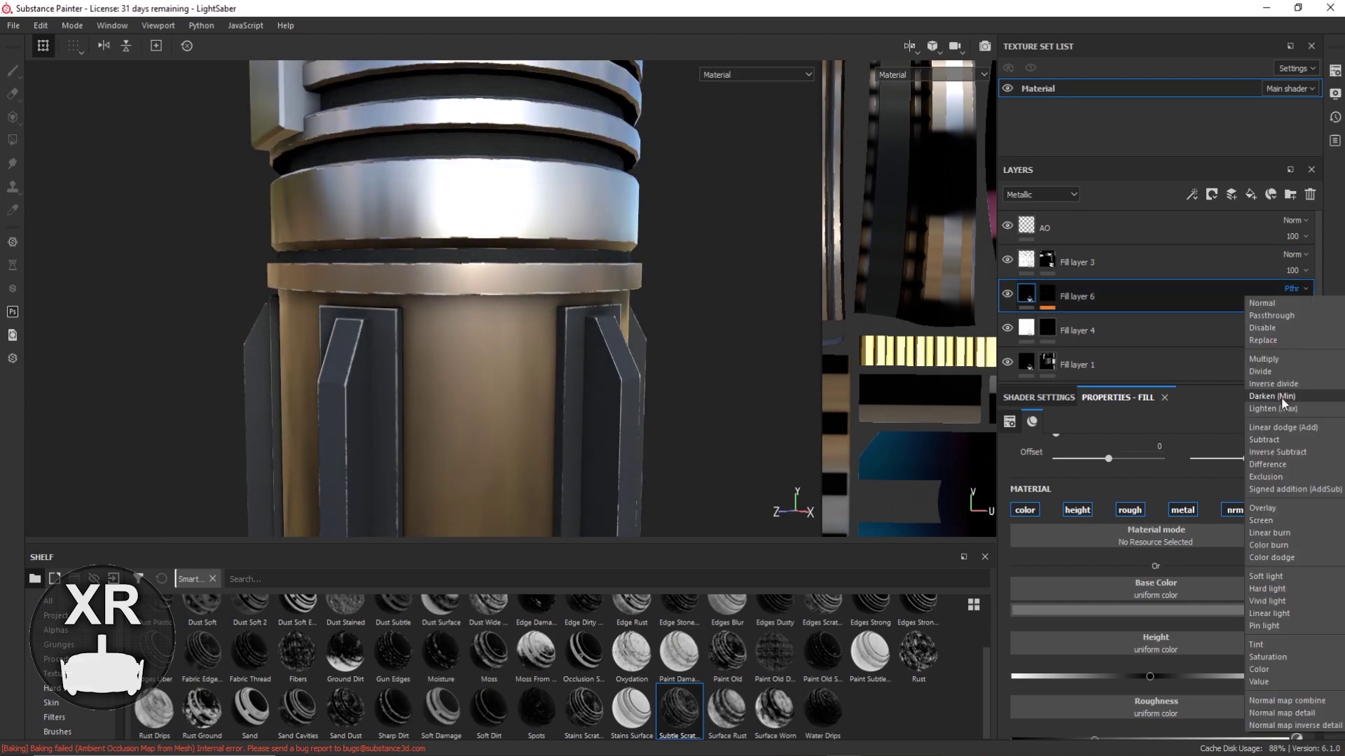
{"action": "left_click", "coordinate": [1282, 305]}
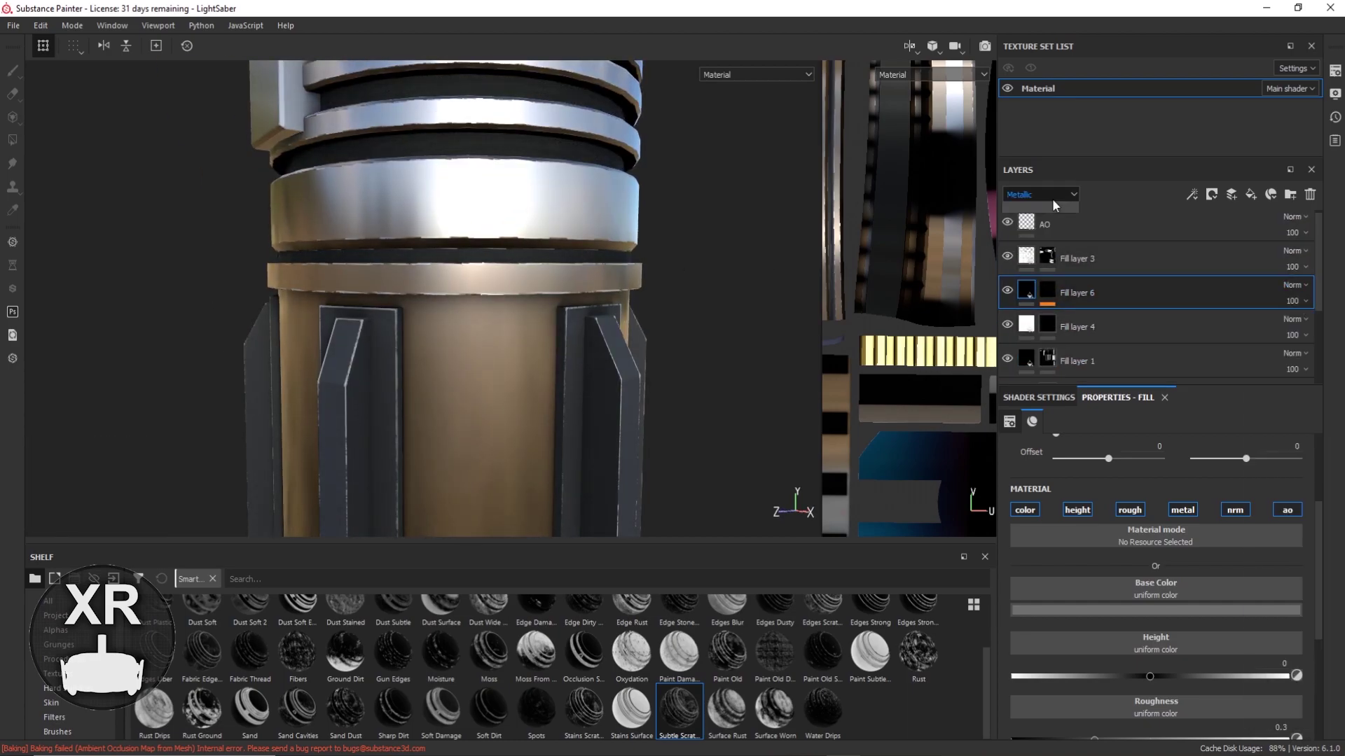
{"action": "left_click", "coordinate": [1119, 608]}
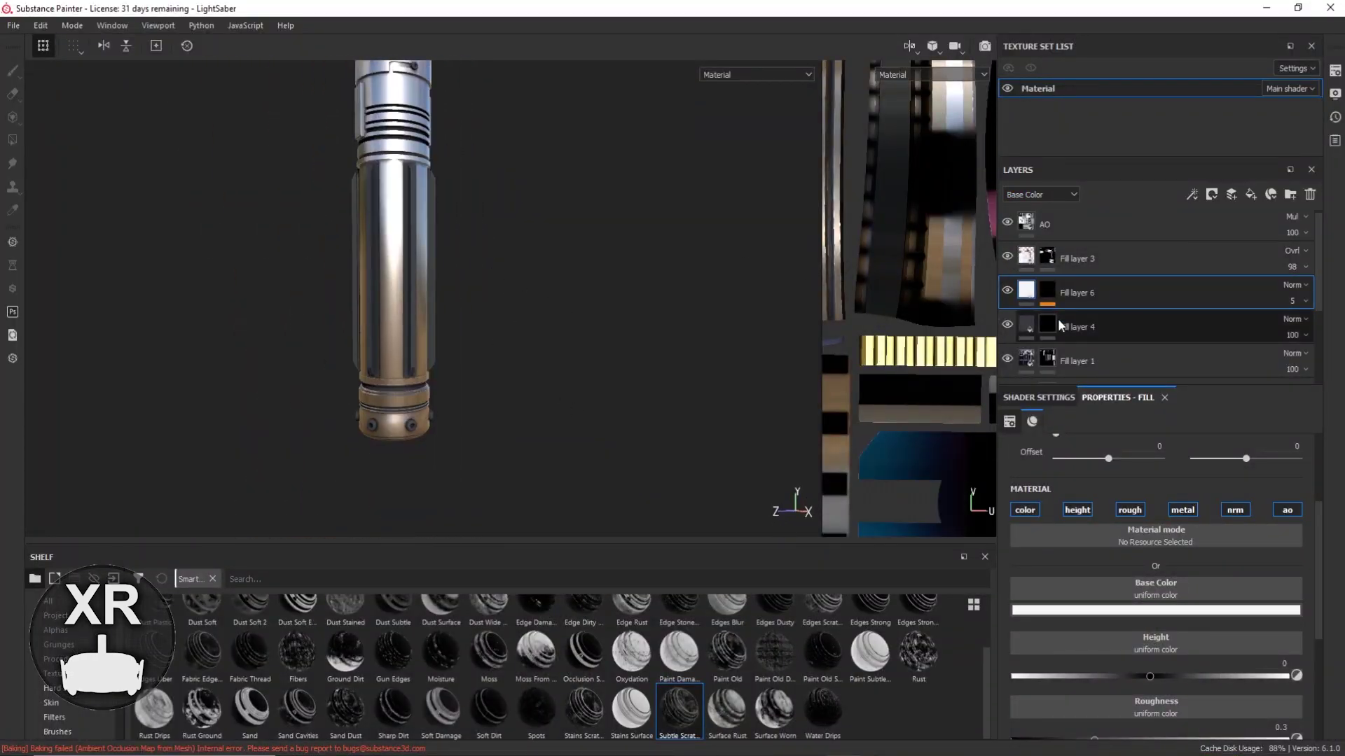
Add Fill layer 7 carrying the Leather bag material over the whole hilt.
{"action": "right_click", "coordinate": [1098, 228]}
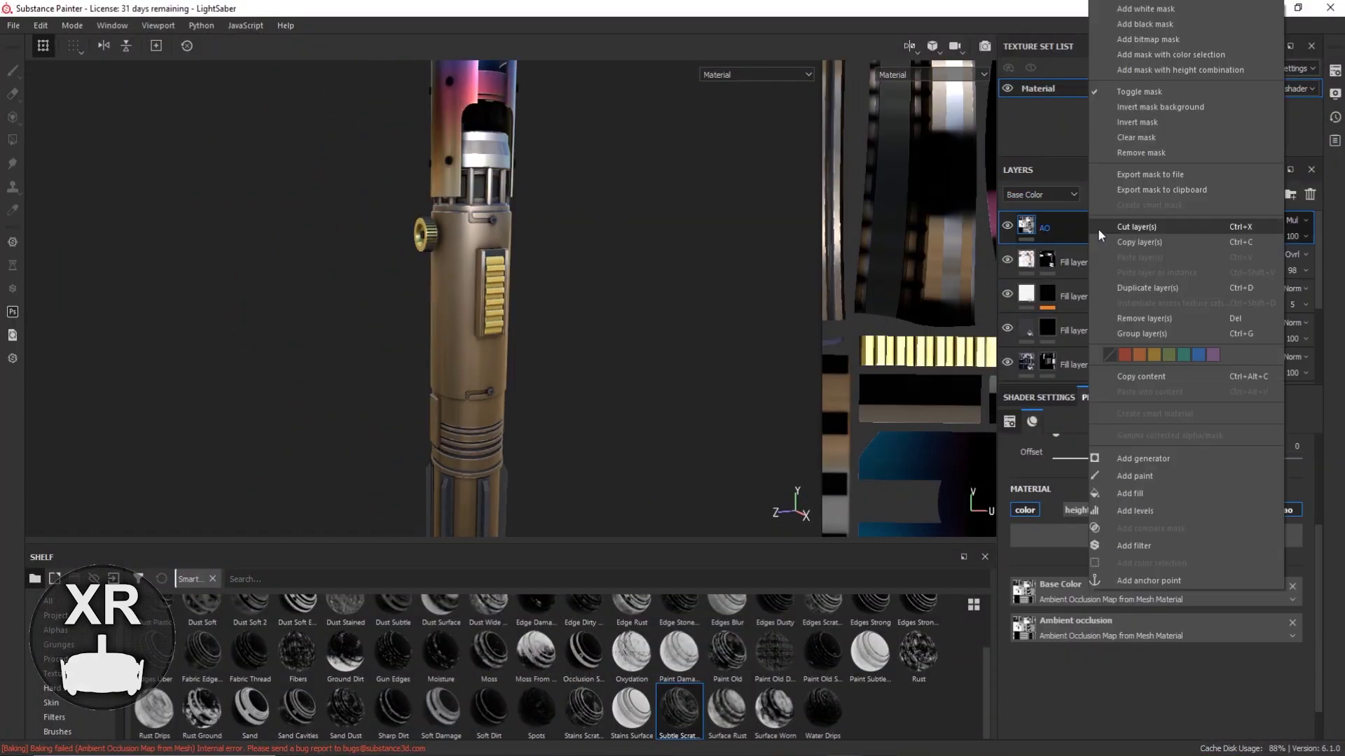
{"action": "right_click", "coordinate": [1028, 224]}
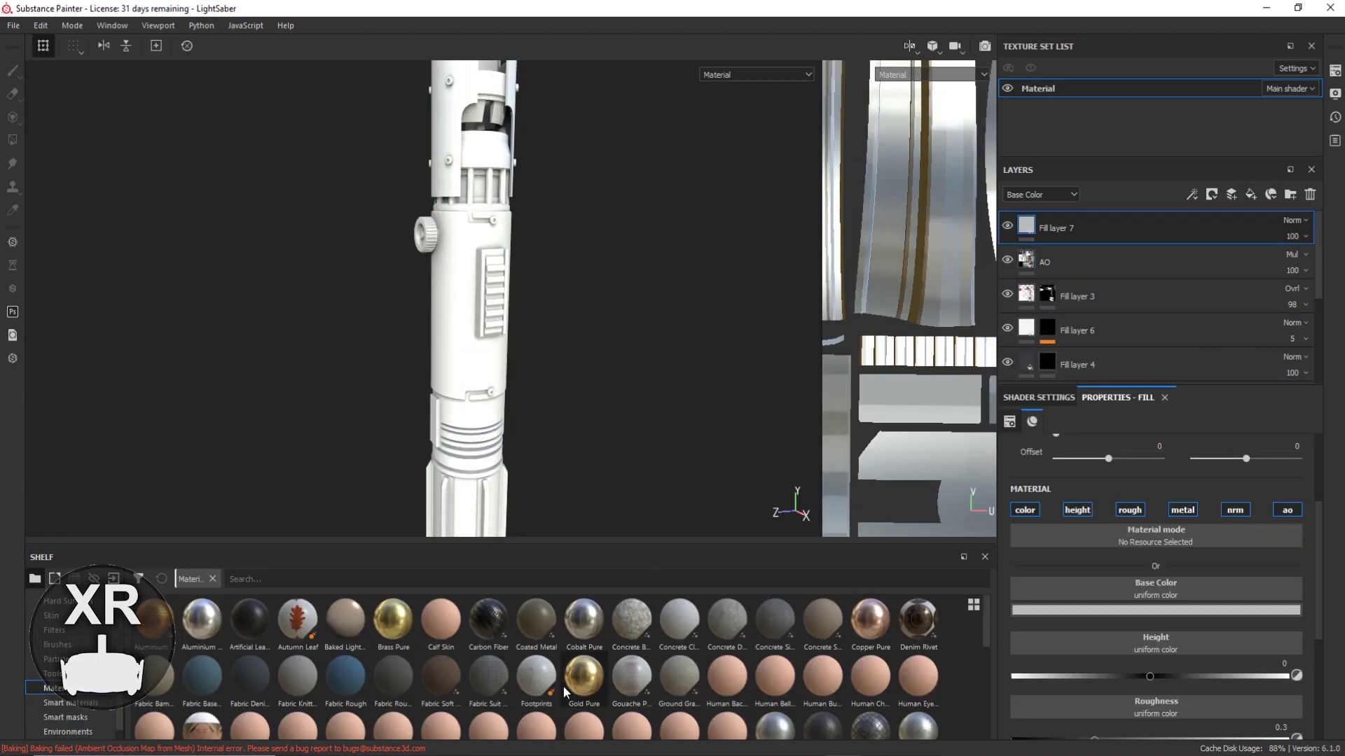
{"action": "scroll", "coordinate": [564, 692], "scroll_direction": "down", "scroll_amount": 3}
{"action": "left_click_drag", "start_coordinate": [680, 644], "coordinate": [1131, 514]}
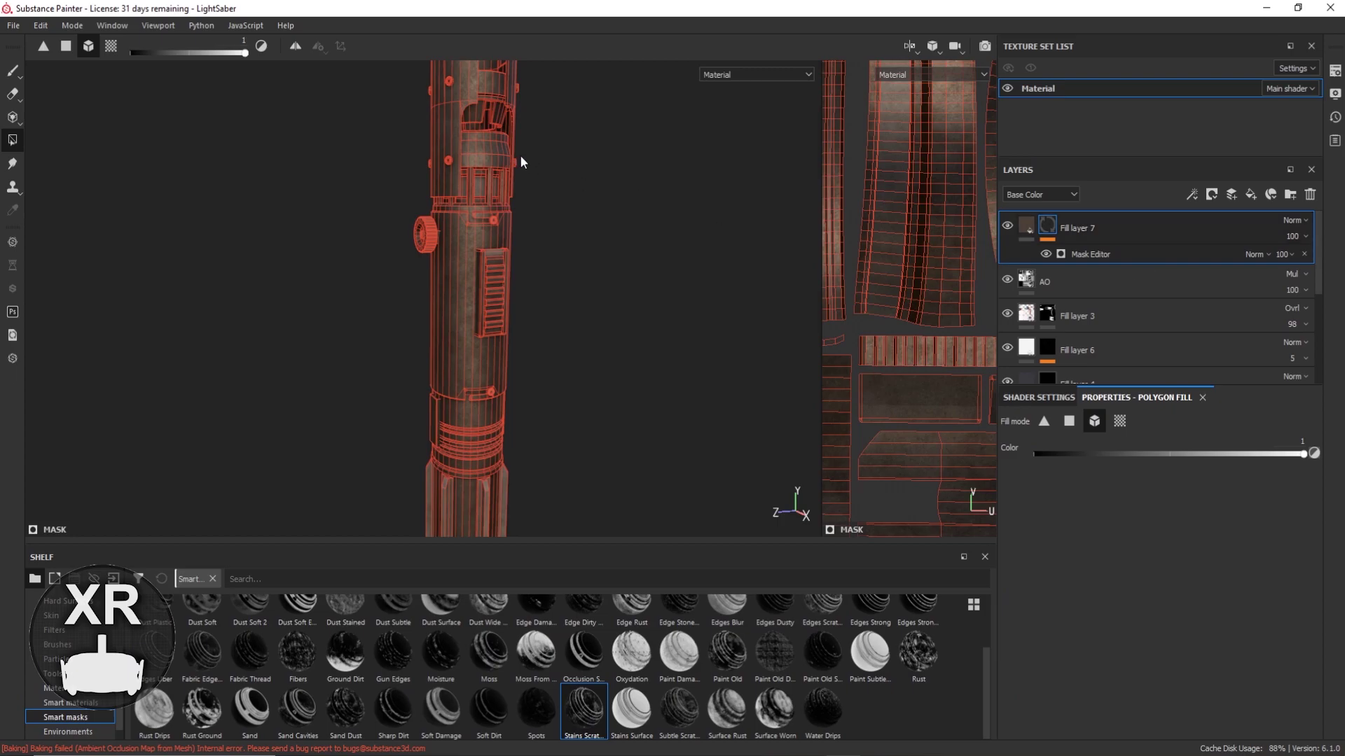
Lower the Stains Scratches mask's global balance on the leather layer.
{"action": "scroll", "coordinate": [520, 173], "scroll_direction": "up", "scroll_amount": 3}
{"action": "left_click", "coordinate": [1090, 253]}
{"action": "left_click_drag", "start_coordinate": [700, 350], "coordinate": [570, 472], "text": "alt"}
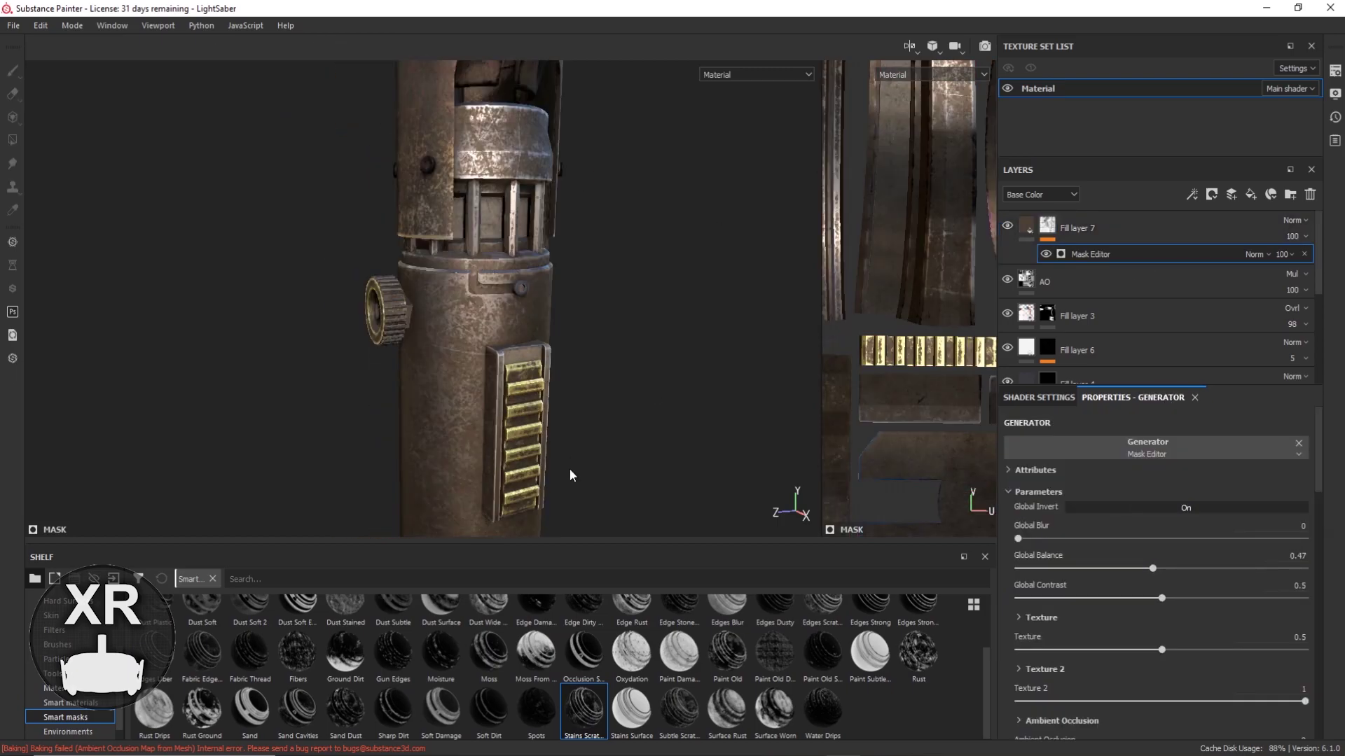
{"action": "scroll", "coordinate": [570, 472], "scroll_direction": "down", "scroll_amount": 3}
{"action": "scroll", "coordinate": [1099, 587], "scroll_direction": "down", "scroll_amount": 3}
{"action": "scroll", "coordinate": [469, 247], "scroll_direction": "up", "scroll_amount": 4}
{"action": "scroll", "coordinate": [1120, 525], "scroll_direction": "up", "scroll_amount": 3}
{"action": "left_click_drag", "start_coordinate": [1161, 525], "coordinate": [1063, 524]}
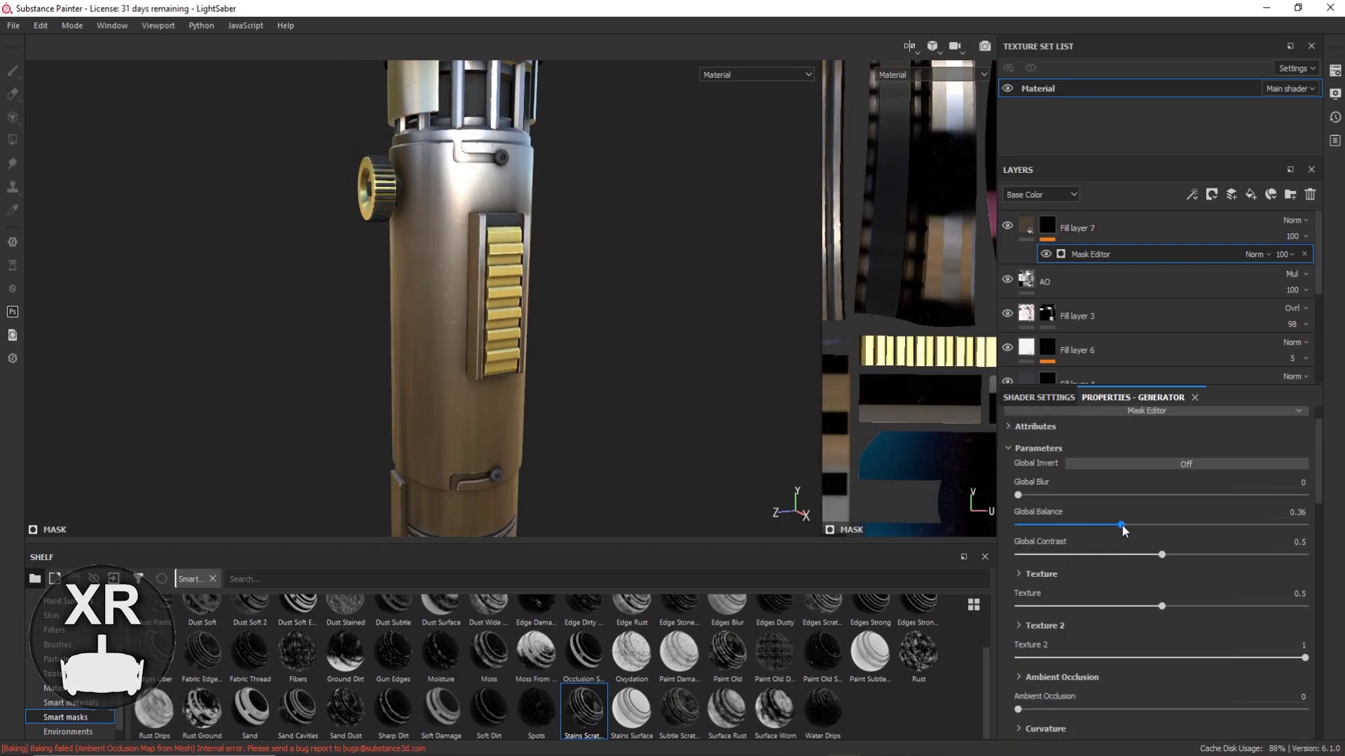
{"action": "scroll", "coordinate": [573, 270], "scroll_direction": "down", "scroll_amount": 5}
{"action": "scroll", "coordinate": [573, 271], "scroll_direction": "up", "scroll_amount": 5}
Give Fill layer 7's leather a new main colour and add masked Fill layer 8 on top.
{"action": "left_click", "coordinate": [1079, 228]}
{"action": "left_click", "coordinate": [1183, 645]}
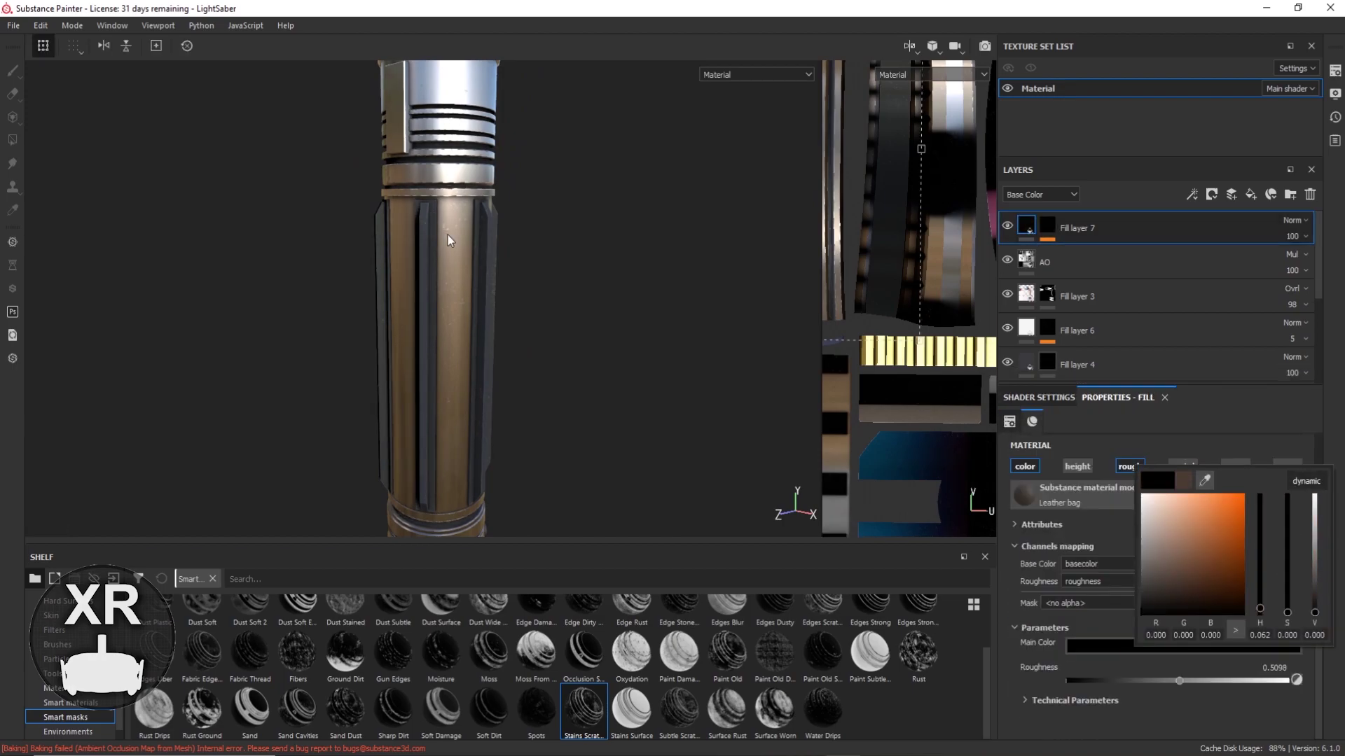
{"action": "left_click", "coordinate": [1247, 498]}
{"action": "scroll", "coordinate": [503, 166], "scroll_direction": "down", "scroll_amount": 3}
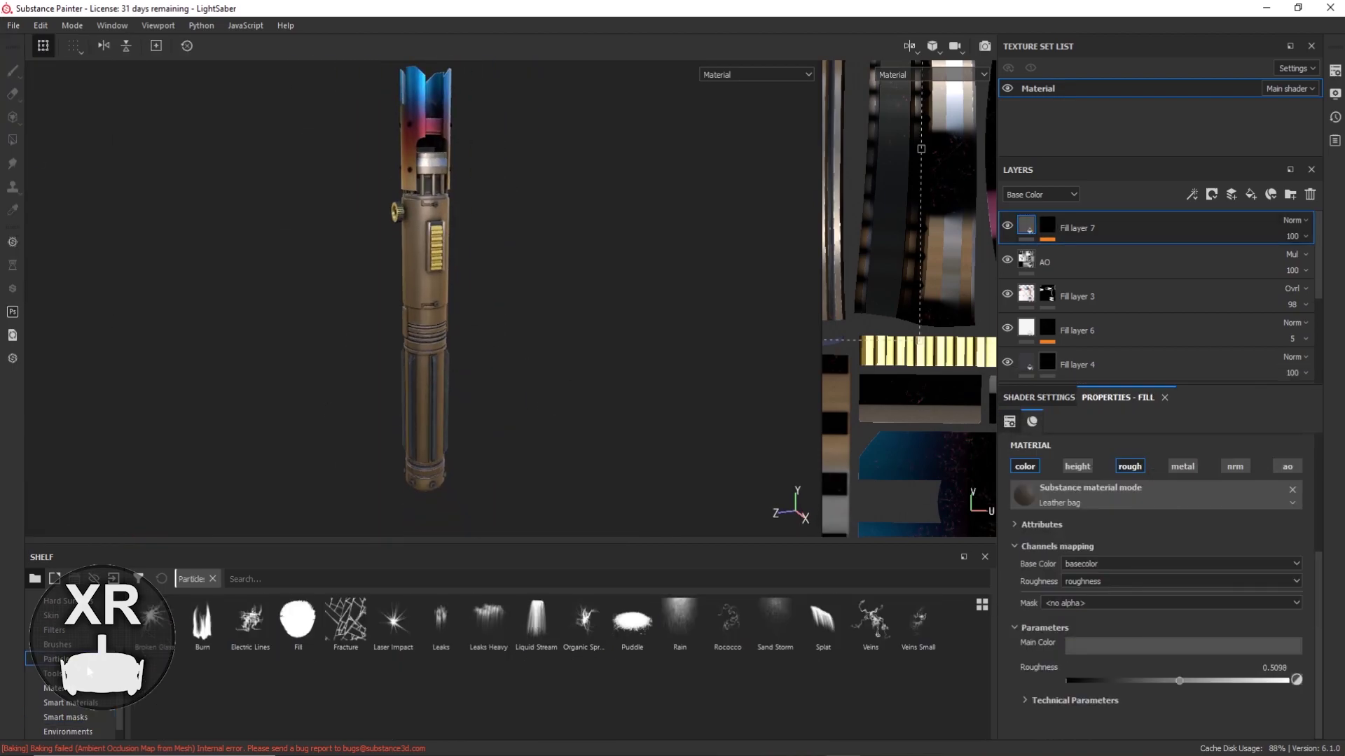
{"action": "left_click_drag", "start_coordinate": [471, 315], "coordinate": [609, 339], "text": "alt"}
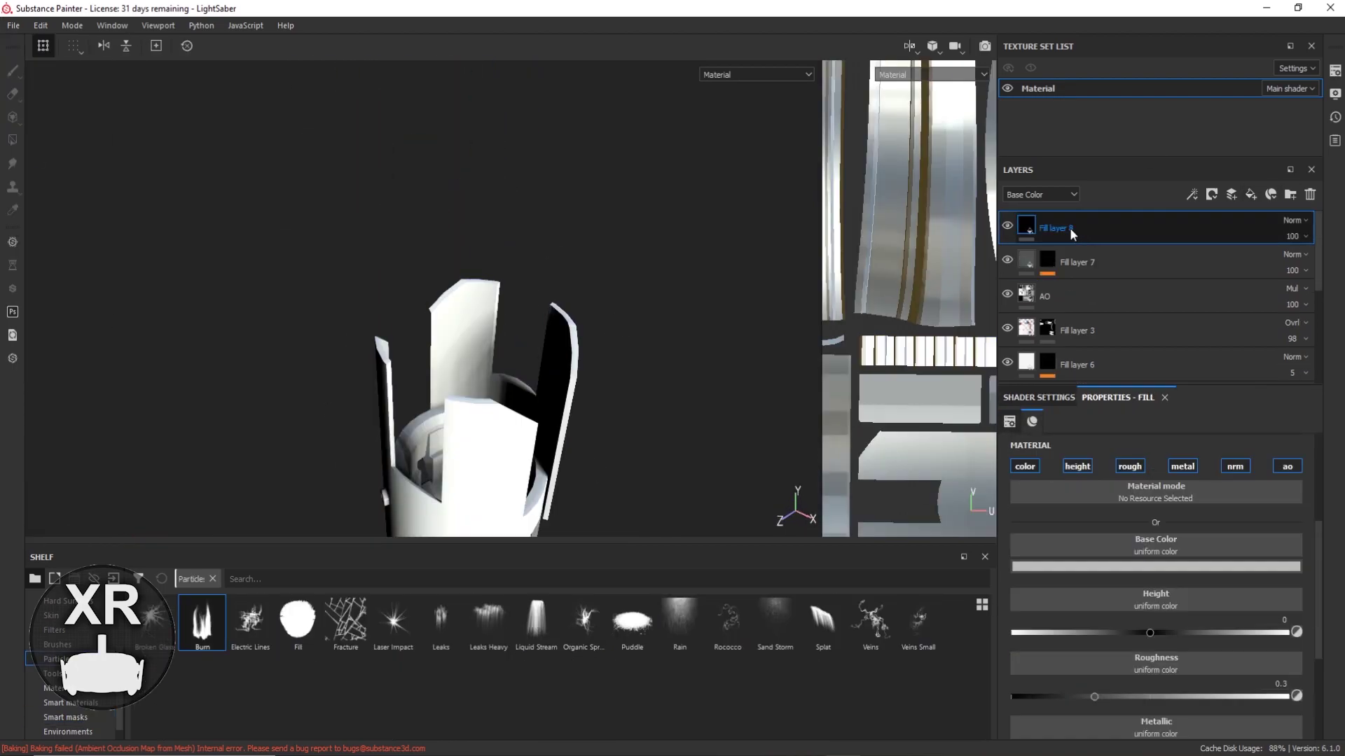
{"action": "key", "text": "4"}
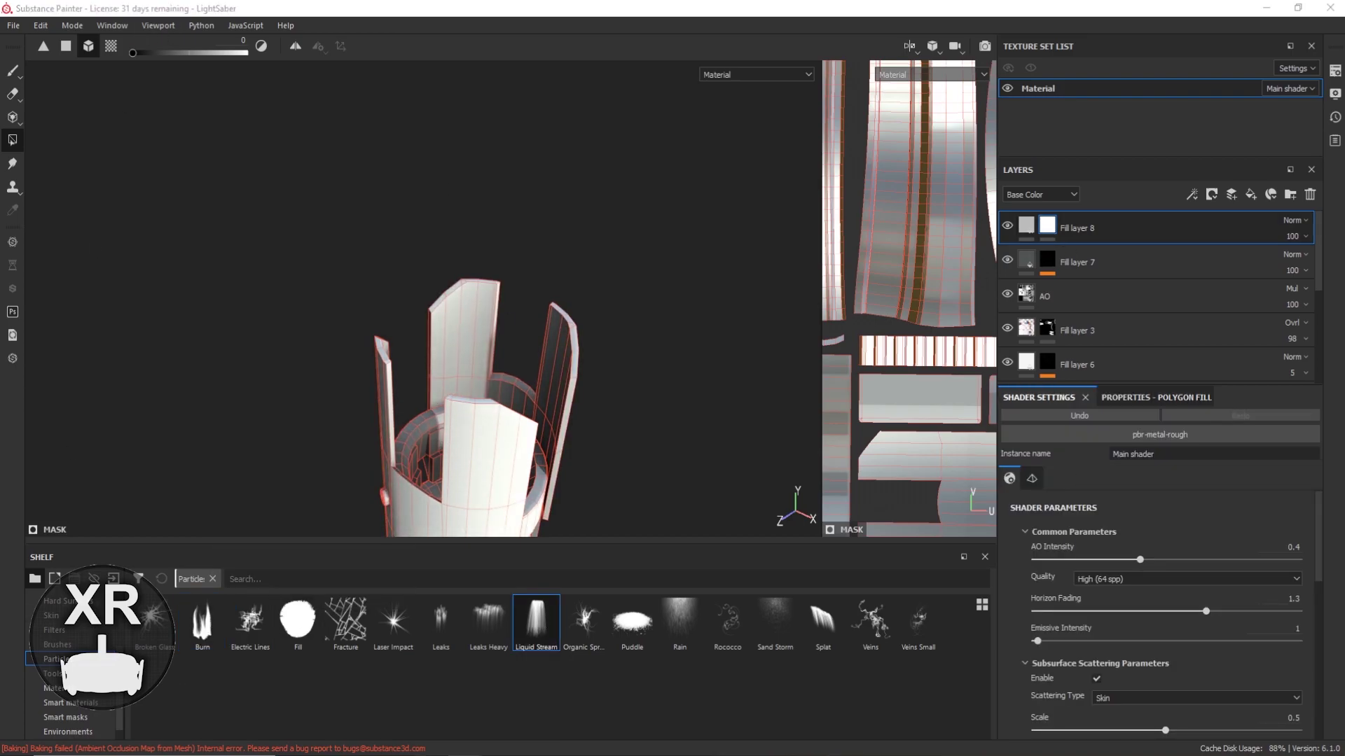
Restore Fill layer 8 after an accidental delete and disable its roughness and normal channels.
{"action": "right_click", "coordinate": [1058, 228]}
{"action": "left_click", "coordinate": [1093, 343]}
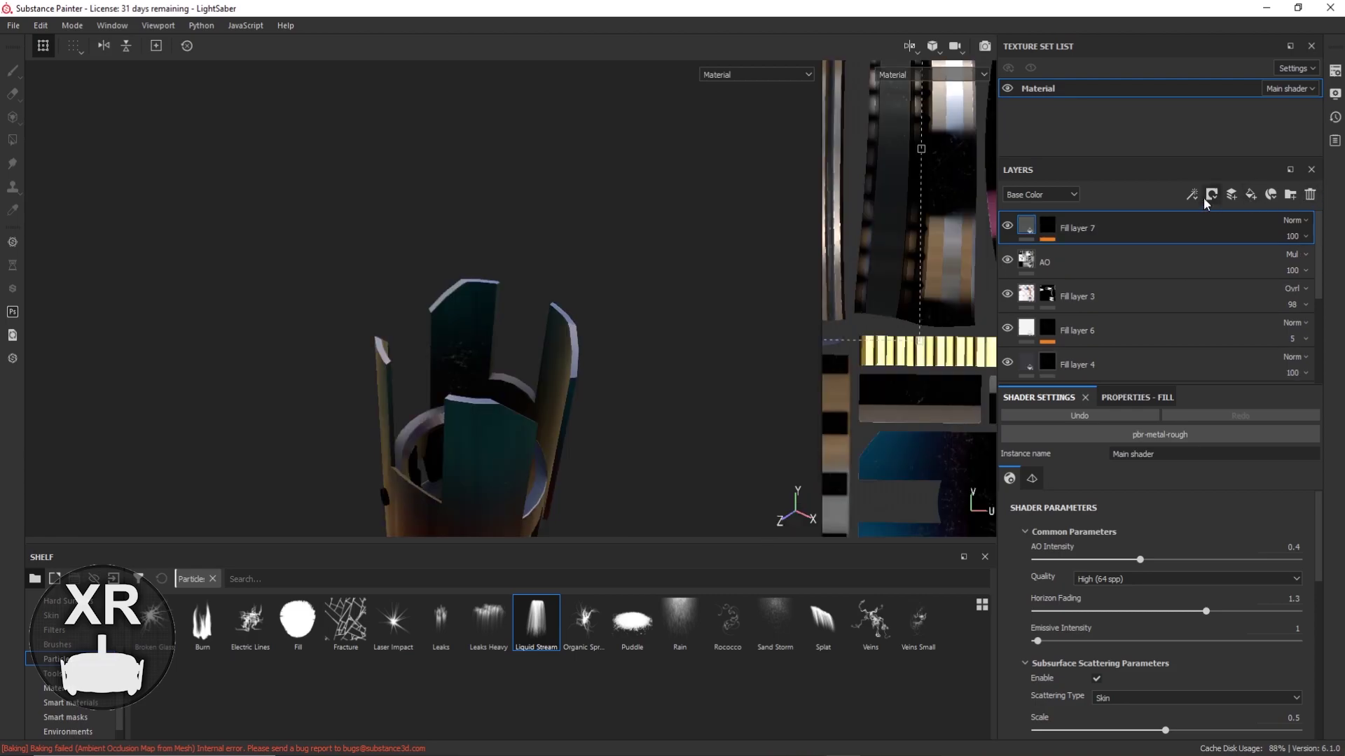
{"action": "left_click_drag", "start_coordinate": [427, 308], "coordinate": [471, 309], "text": "alt"}
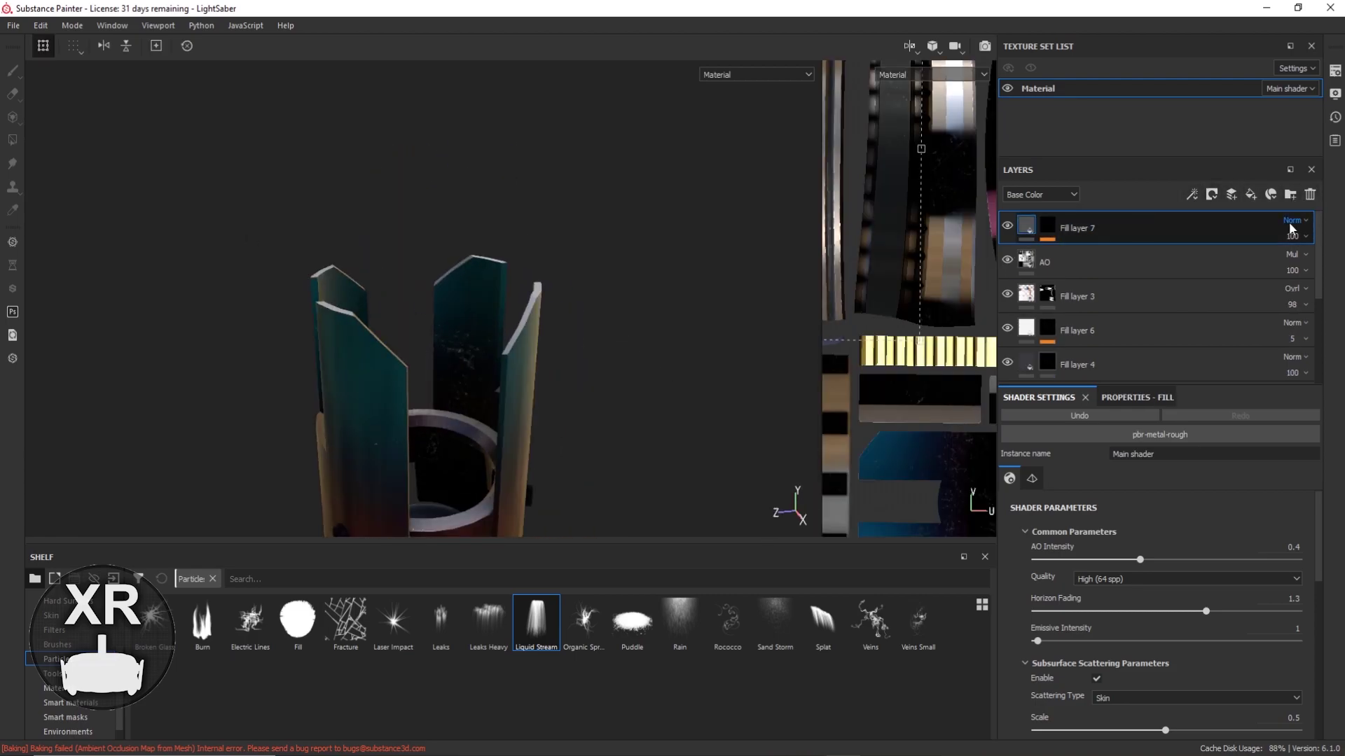
{"action": "key", "text": "ctrl+z"}
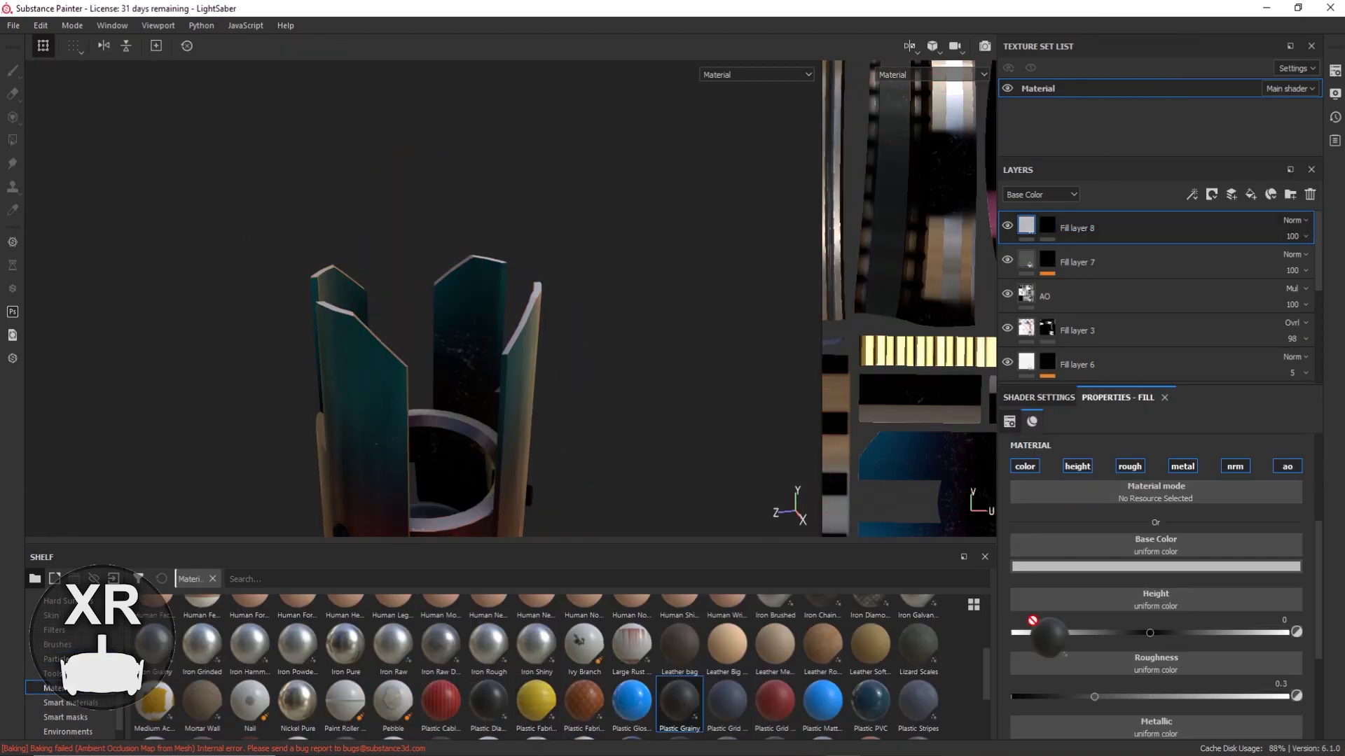
{"action": "left_click_drag", "start_coordinate": [630, 316], "coordinate": [700, 336], "text": "alt"}
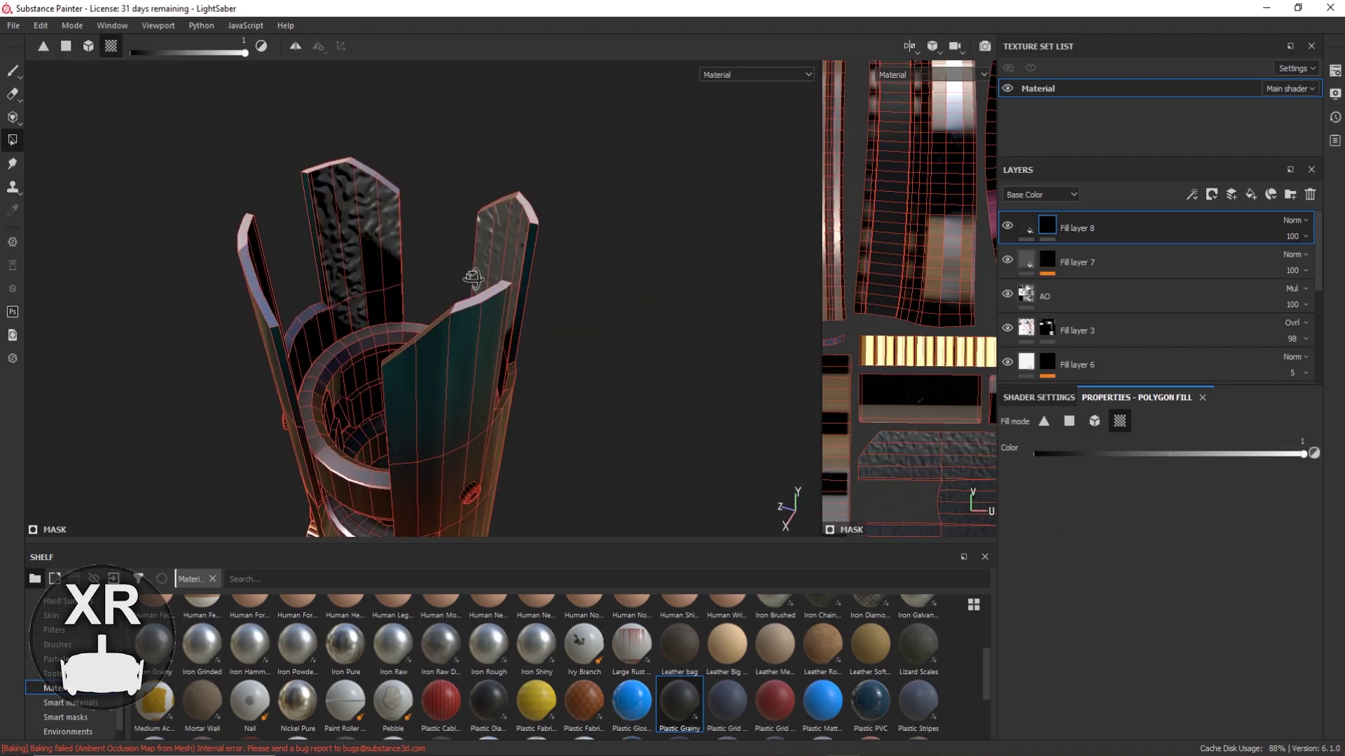
{"action": "left_click", "coordinate": [1129, 466]}
{"action": "left_click", "coordinate": [1235, 466]}
{"action": "key", "text": "f"}
{"action": "left_click", "coordinate": [1241, 468]}
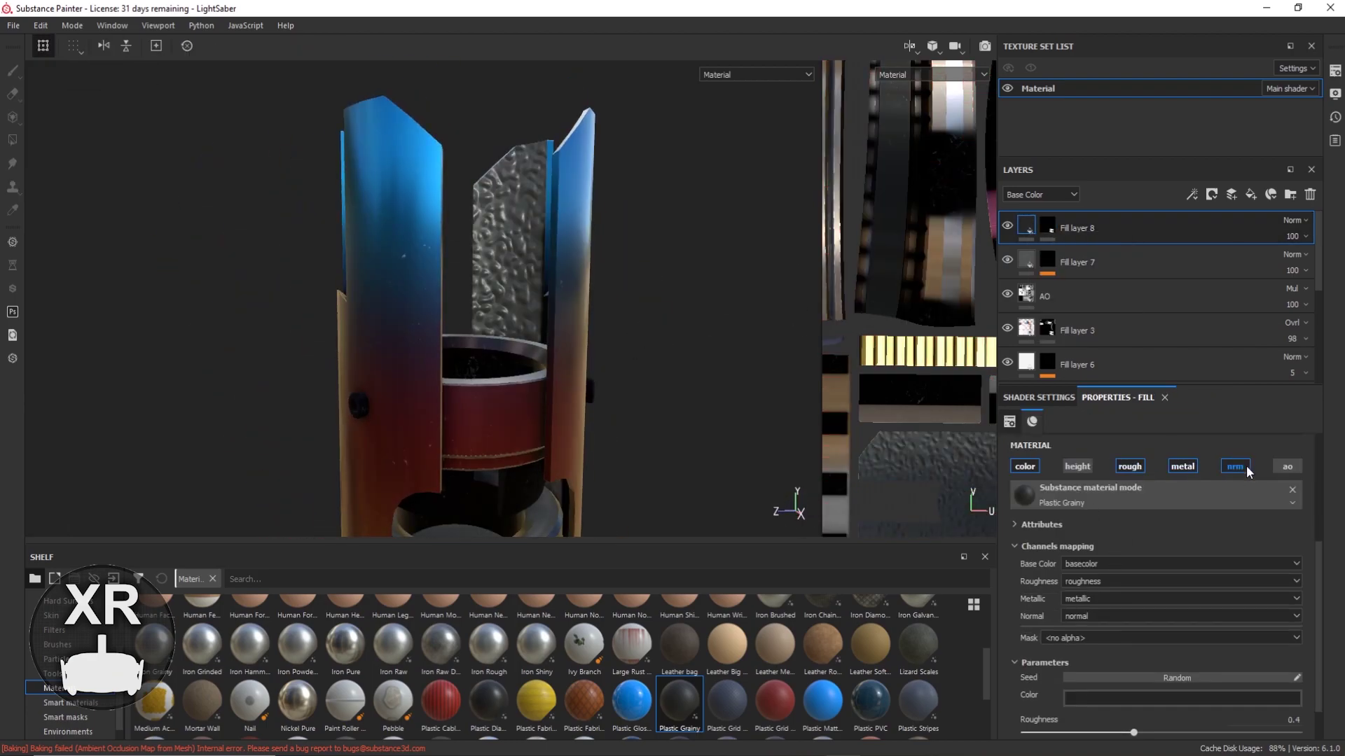
{"action": "left_click", "coordinate": [1246, 465]}
Set Fill layer 8's colour to black, raise its roughness, and re-enable the roughness channel.
{"action": "left_click", "coordinate": [1182, 664]}
{"action": "left_click", "coordinate": [1113, 648]}
{"action": "left_click_drag", "start_coordinate": [735, 266], "coordinate": [615, 285], "text": "alt"}
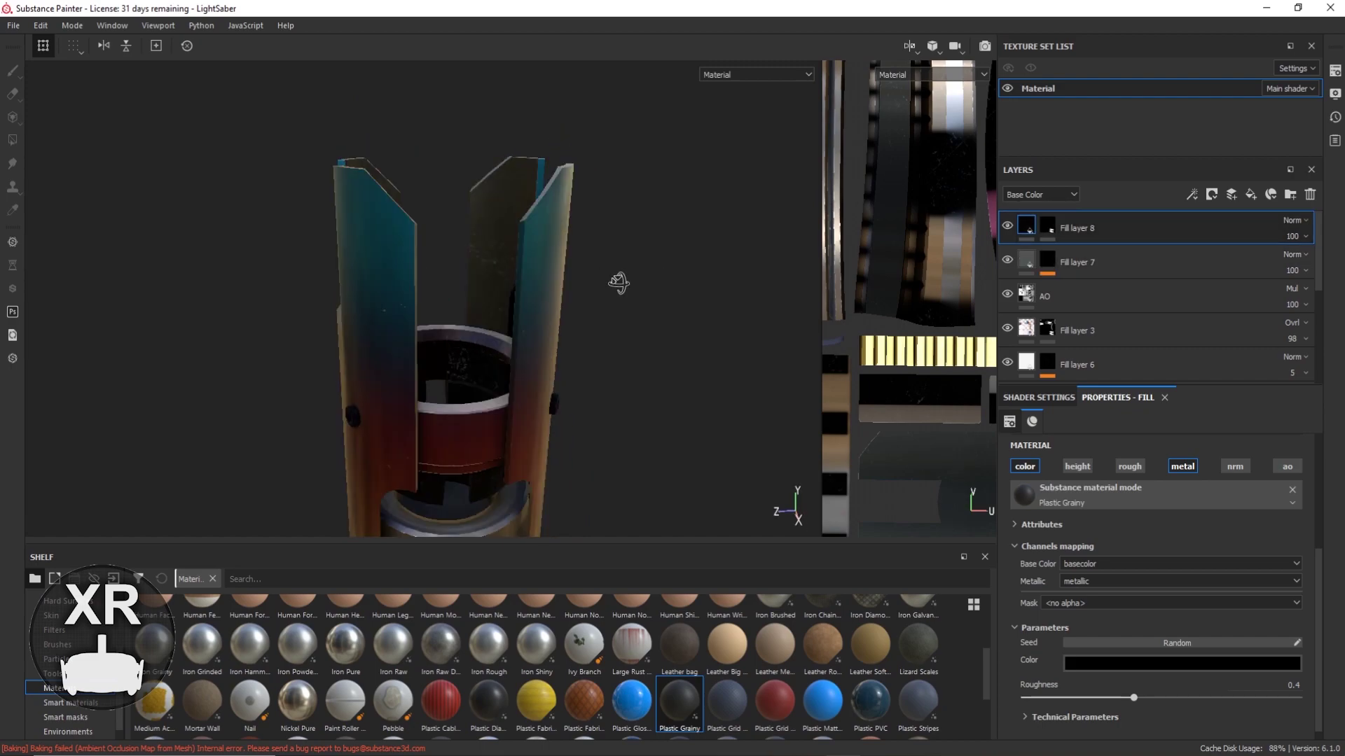
{"action": "left_click", "coordinate": [1210, 698]}
{"action": "key", "text": "f"}
{"action": "left_click", "coordinate": [1130, 466]}
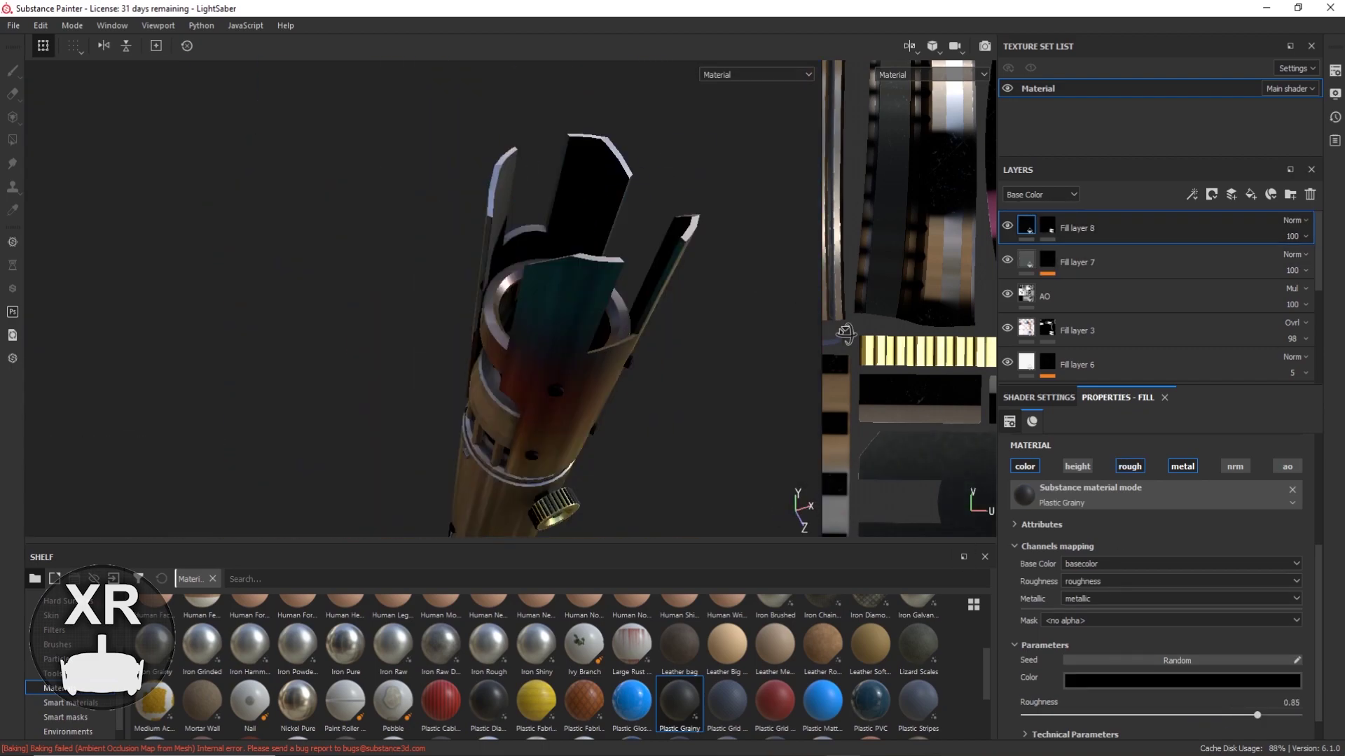
{"action": "left_click", "coordinate": [1092, 680]}
Set Fill layer 8 to Overlay blending and move it to the top of the stack.
{"action": "left_click", "coordinate": [1292, 220]}
{"action": "left_click", "coordinate": [1275, 372]}
{"action": "scroll", "coordinate": [345, 111], "scroll_direction": "up", "scroll_amount": 5}
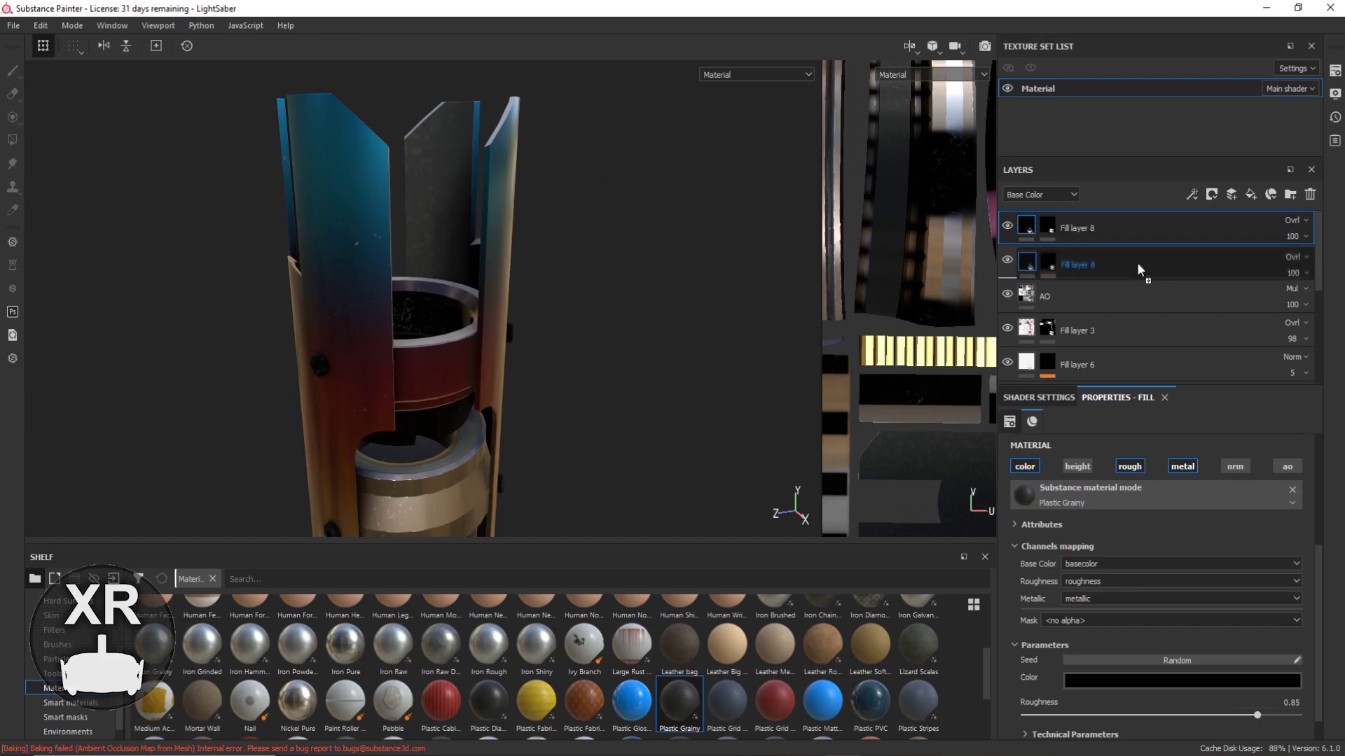
{"action": "left_click_drag", "start_coordinate": [1136, 271], "coordinate": [1136, 215]}
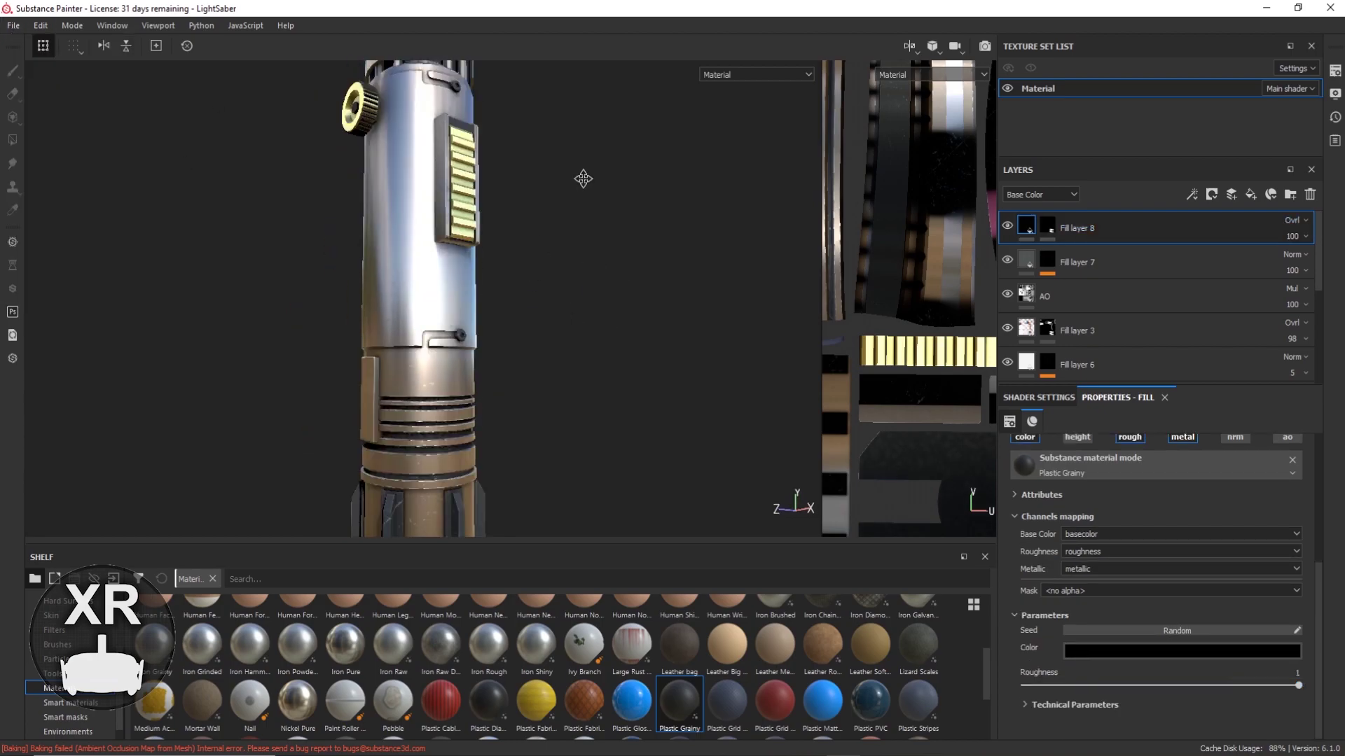
Add Fill layer 9 above Fill layer 8.
{"action": "scroll", "coordinate": [531, 385], "scroll_direction": "up", "scroll_amount": 5}
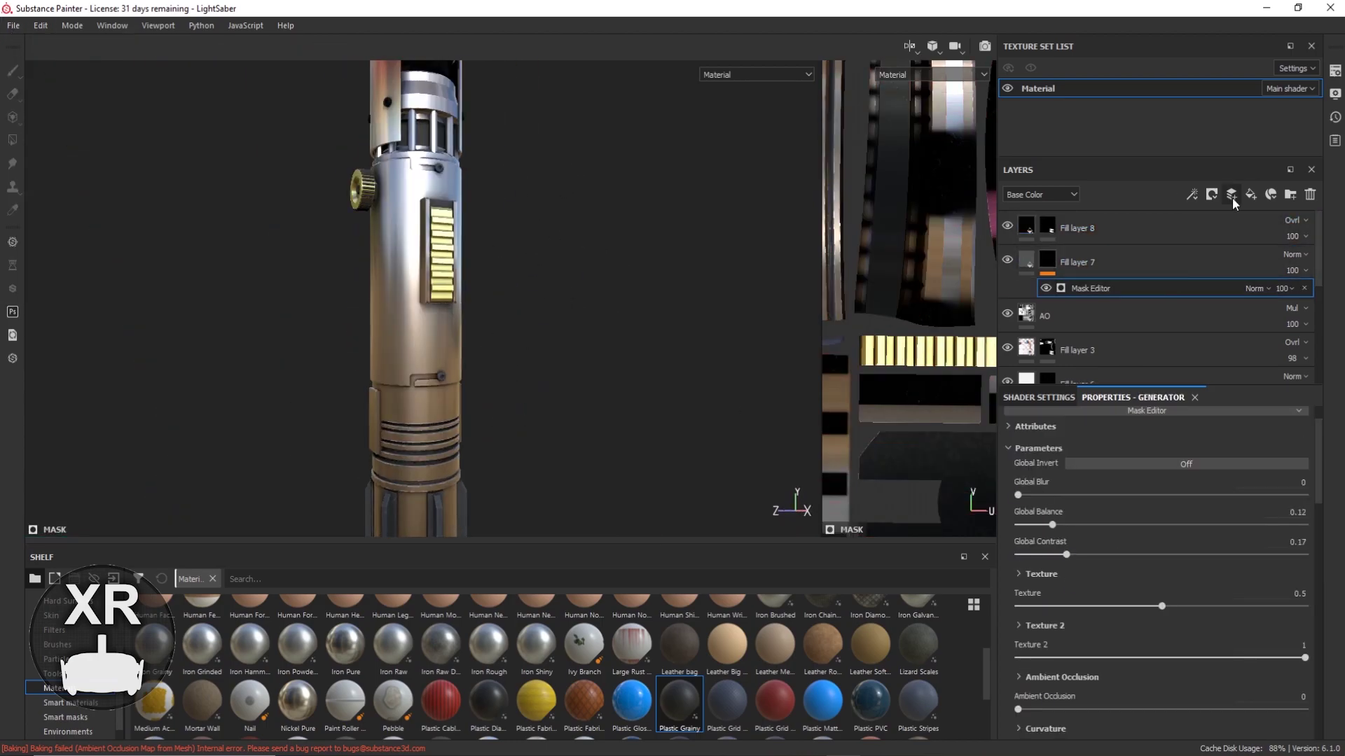
{"action": "left_click", "coordinate": [1250, 194]}
{"action": "left_click", "coordinate": [1040, 195]}
Apply Grunge Stains Large Hollow to Fill layer 9's roughness and raise its balance.
{"action": "scroll", "coordinate": [85, 645], "scroll_direction": "up", "scroll_amount": 3}
{"action": "left_click", "coordinate": [70, 644]}
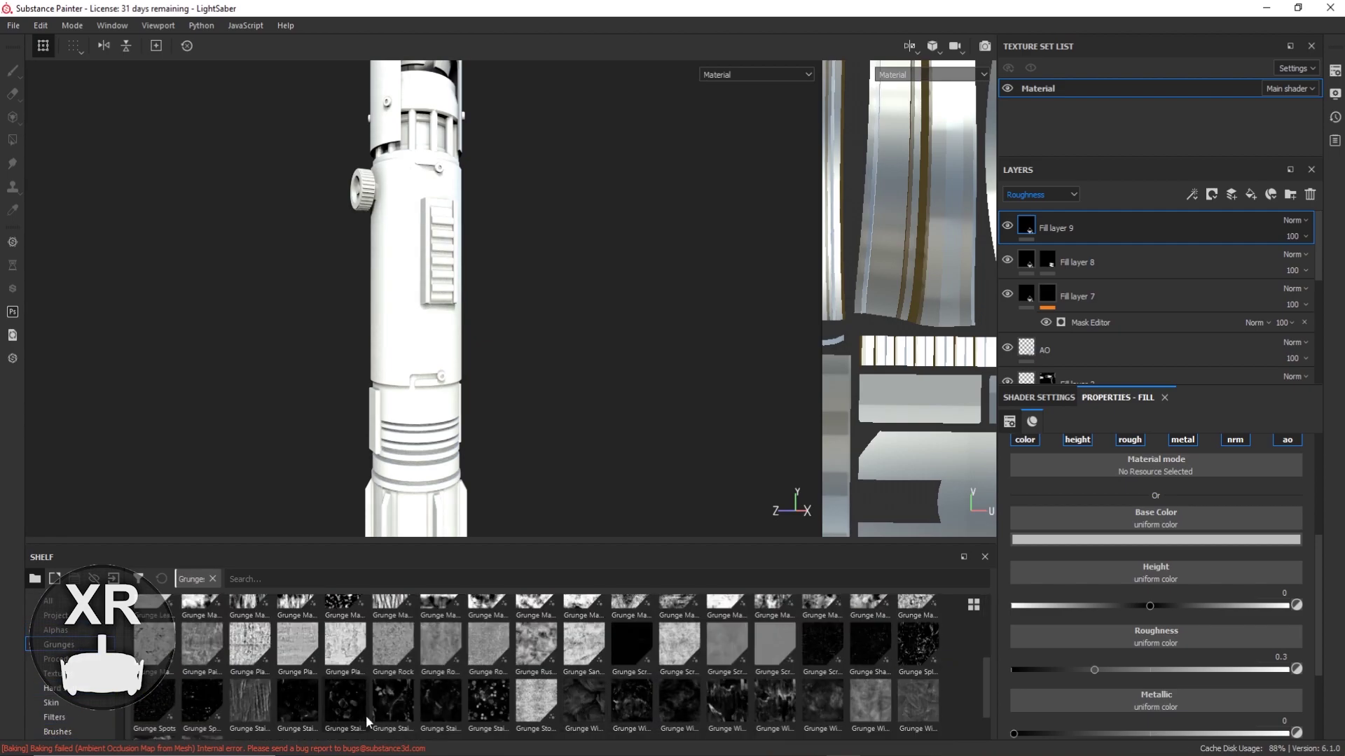
{"action": "left_click", "coordinate": [1294, 220]}
{"action": "key", "text": "Escape"}
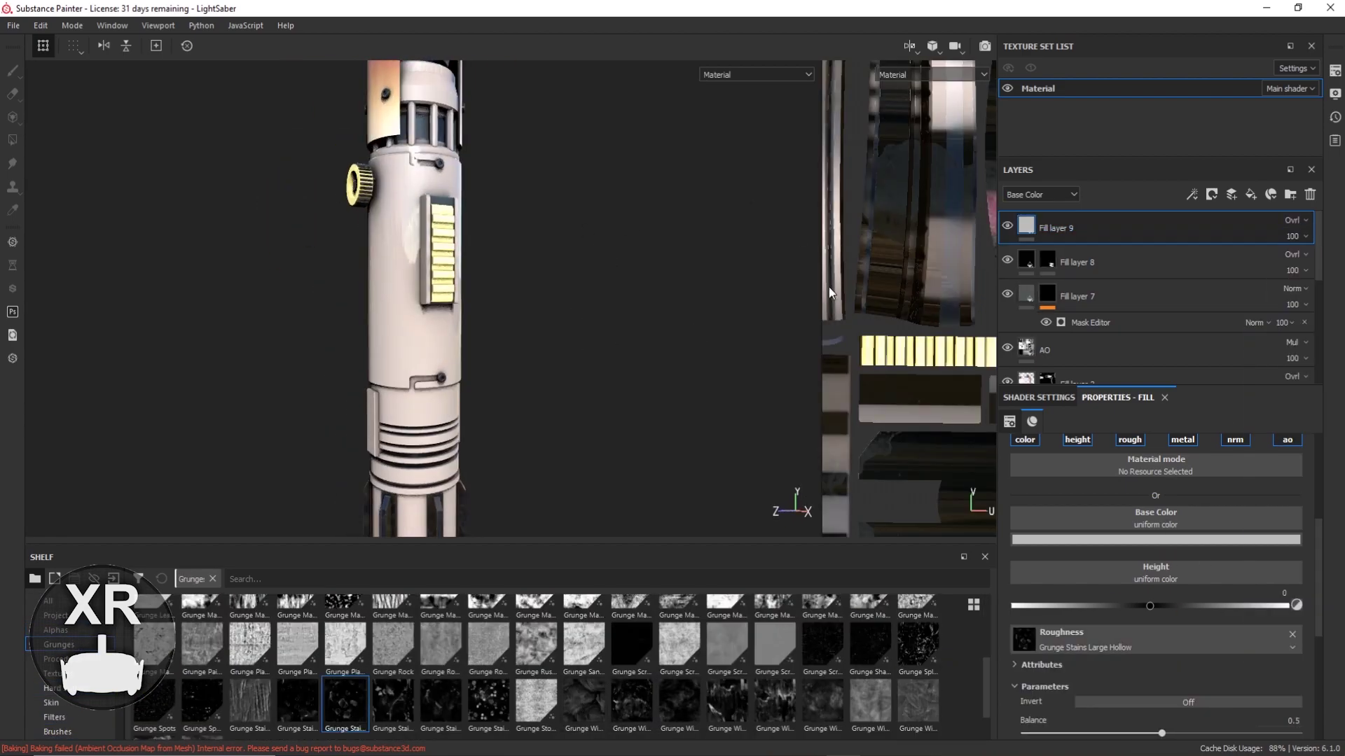
{"action": "left_click", "coordinate": [1041, 194]}
{"action": "left_click", "coordinate": [1030, 229]}
{"action": "scroll", "coordinate": [1191, 630], "scroll_direction": "down", "scroll_amount": 1}
{"action": "left_click_drag", "start_coordinate": [1161, 689], "coordinate": [1232, 689]}
{"action": "scroll", "coordinate": [1258, 695], "scroll_direction": "up", "scroll_amount": 2}
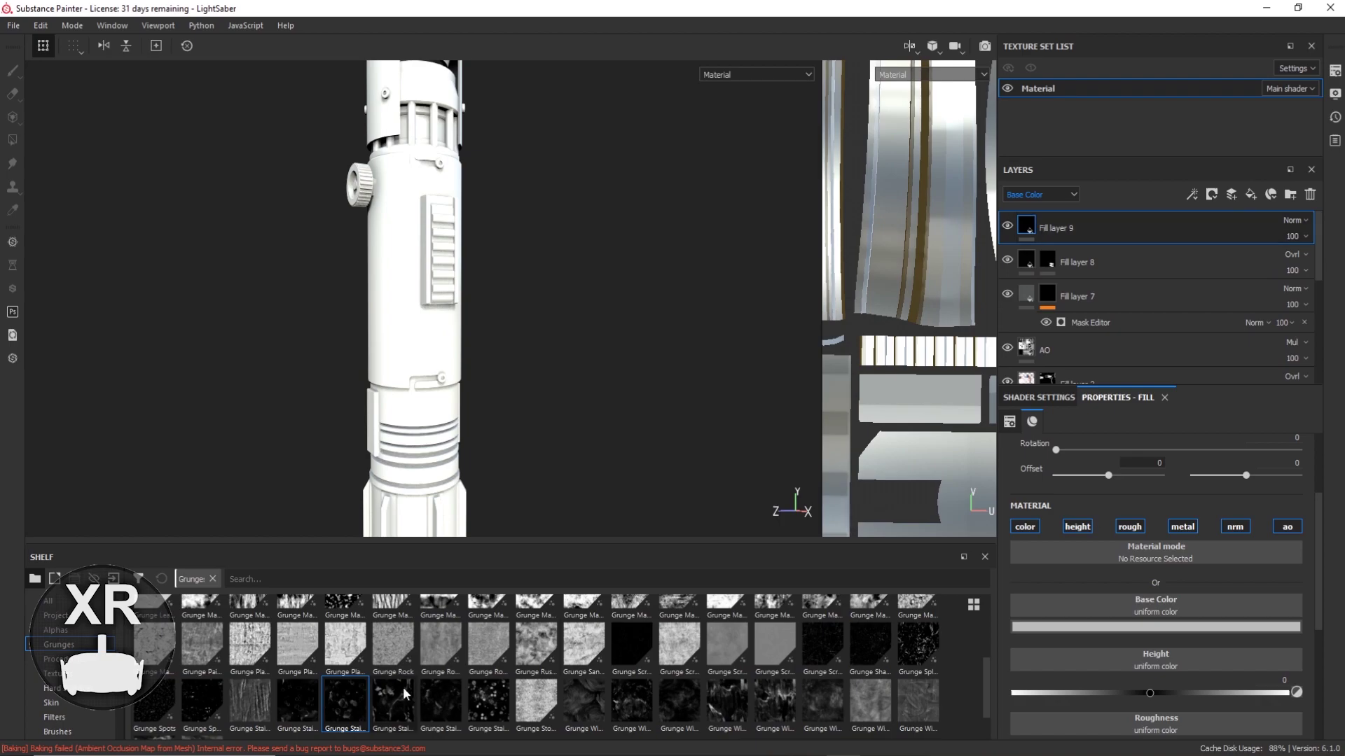
{"action": "left_click_drag", "start_coordinate": [404, 693], "coordinate": [1156, 609]}
Set Fill layer 9's blend mode to Sdiv and its tiling scale to 2.
{"action": "left_click", "coordinate": [1294, 220]}
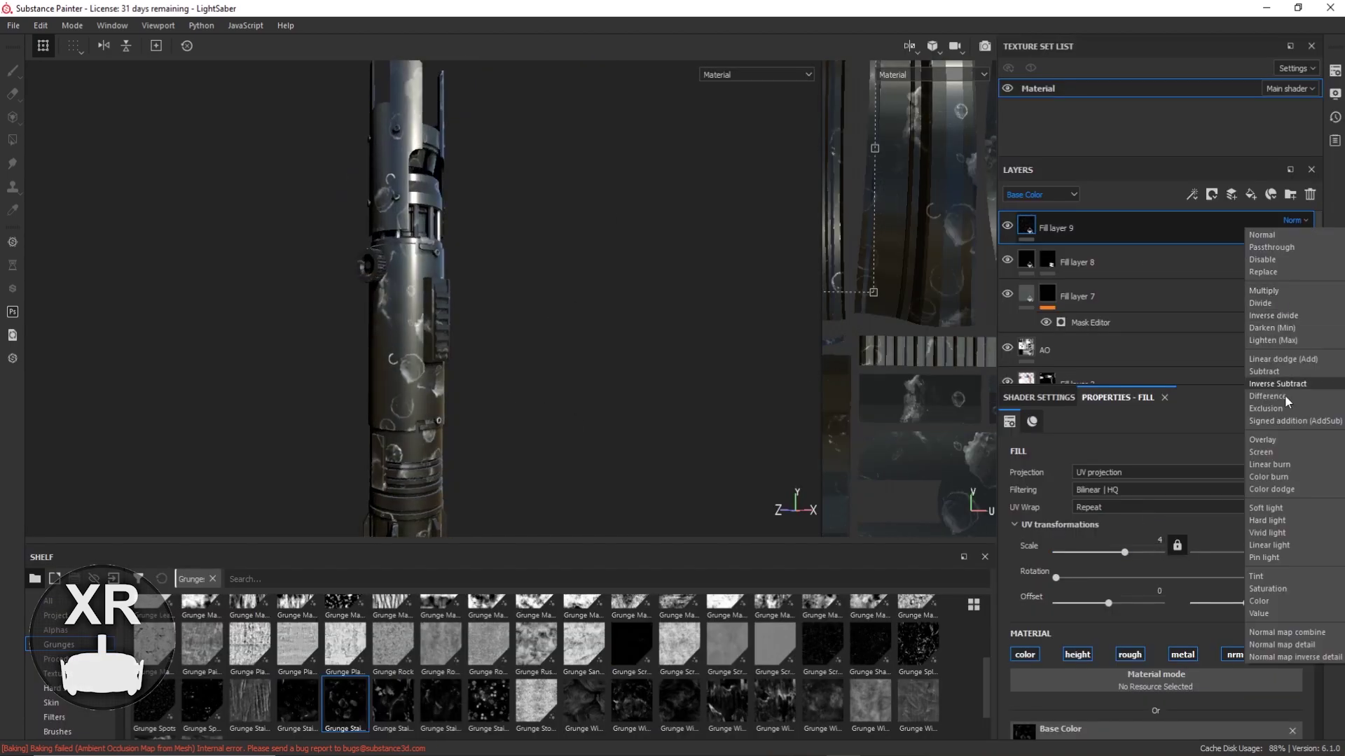
{"action": "left_click", "coordinate": [1287, 396]}
{"action": "scroll", "coordinate": [1155, 630], "scroll_direction": "down", "scroll_amount": 2}
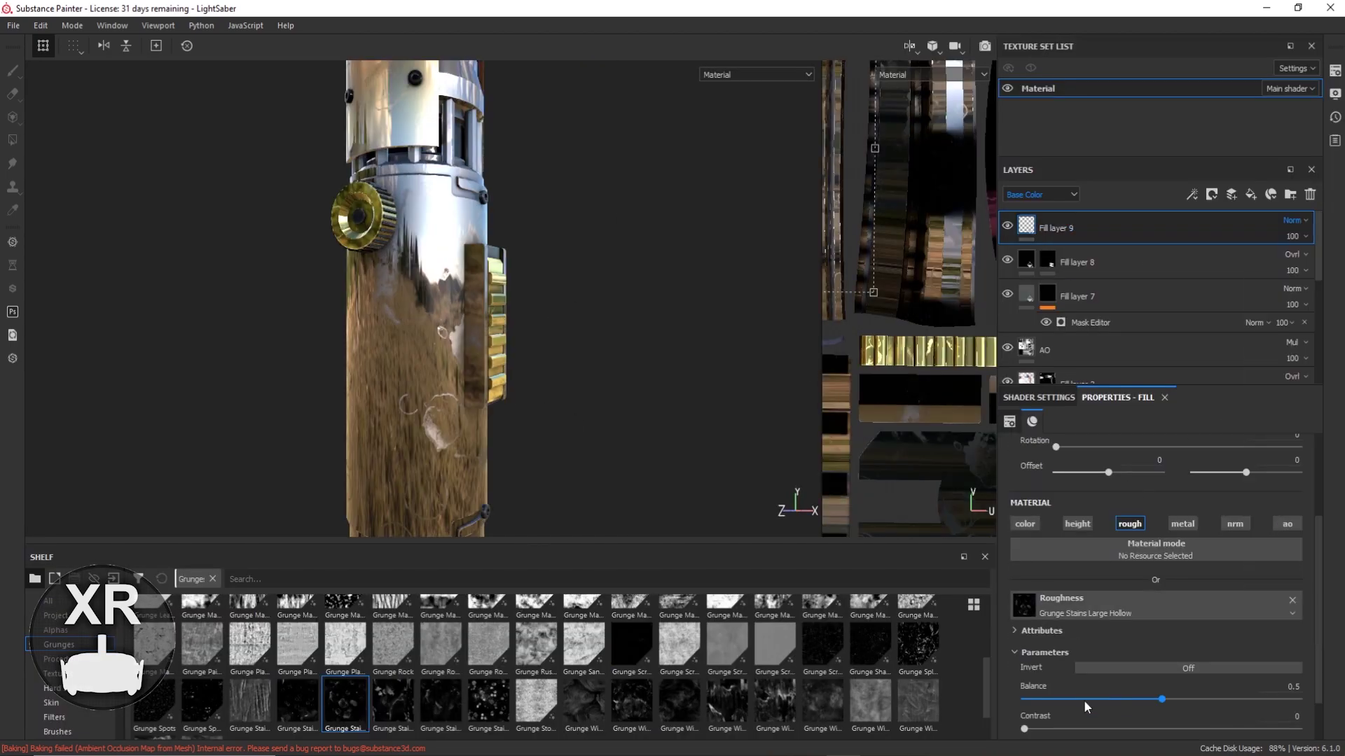
{"action": "left_click", "coordinate": [1294, 220]}
{"action": "left_click", "coordinate": [1275, 262]}
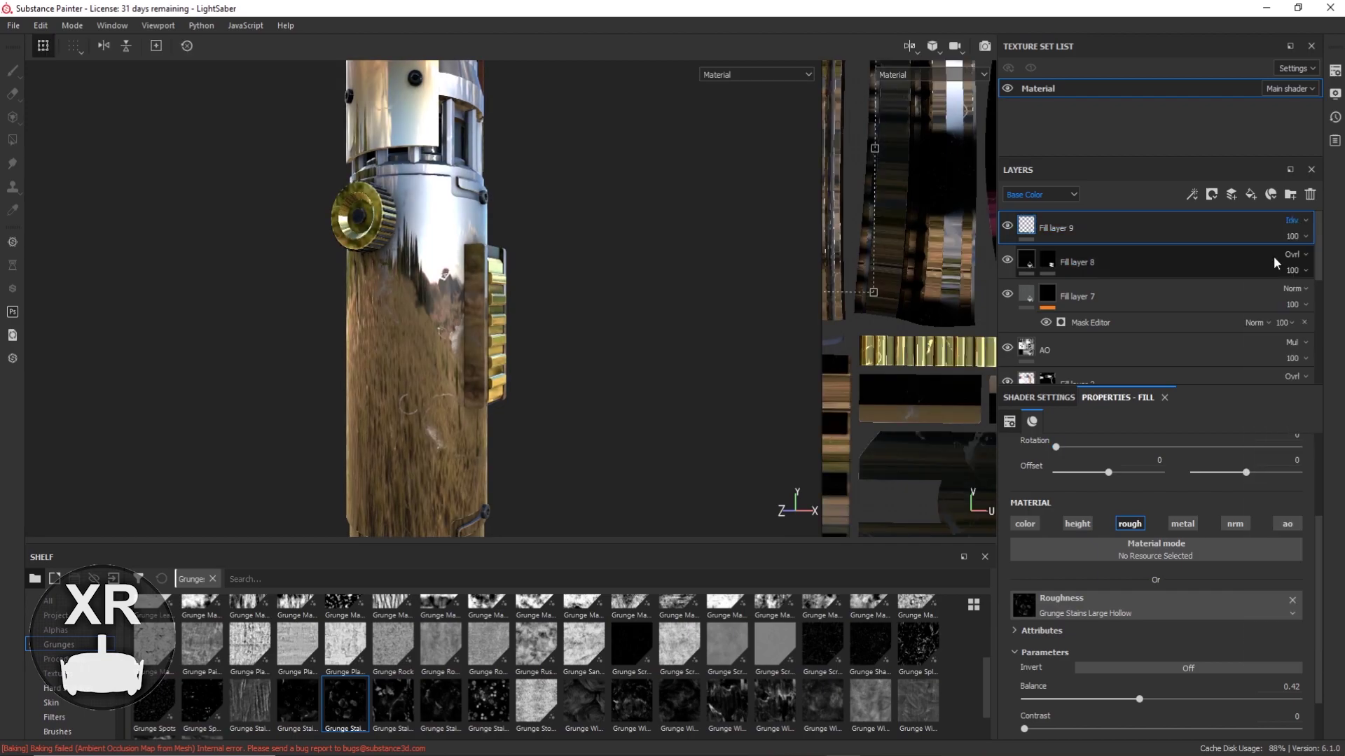
{"action": "scroll", "coordinate": [1109, 698], "scroll_direction": "up", "scroll_amount": 4}
{"action": "double_click", "coordinate": [1151, 541]}
{"action": "type", "text": "2"}
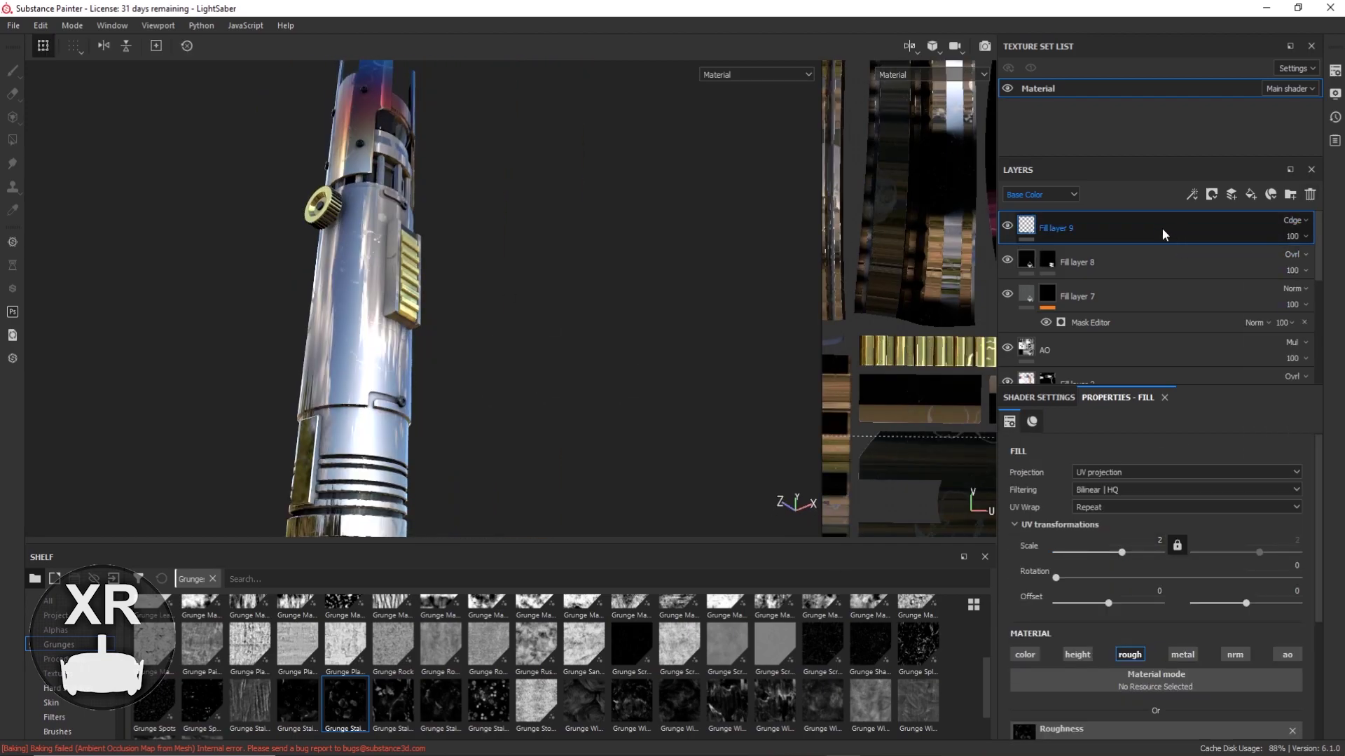
Delete the test Fill layer 9 and select Fill layer 2.
{"action": "scroll", "coordinate": [1179, 607], "scroll_direction": "down", "scroll_amount": 3}
{"action": "left_click_drag", "start_coordinate": [603, 280], "coordinate": [642, 329], "text": "alt"}
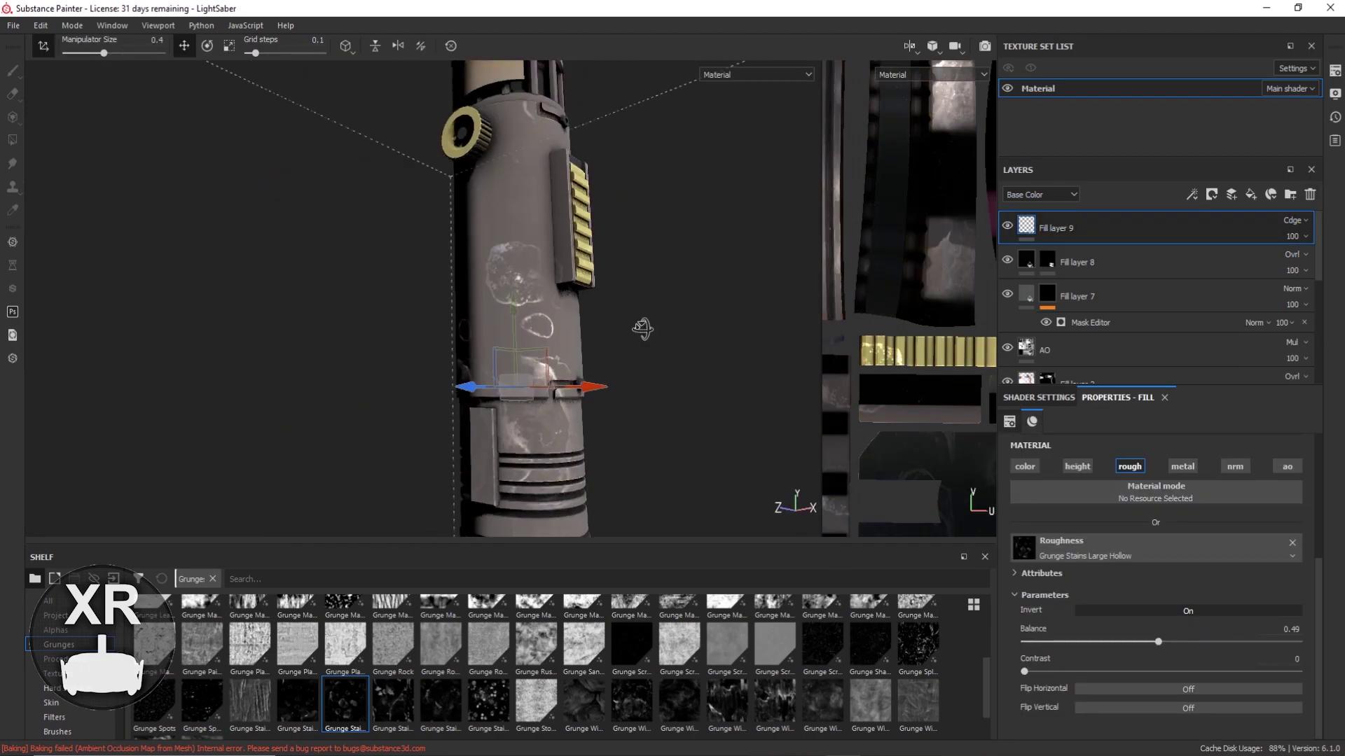
{"action": "key", "text": "Delete"}
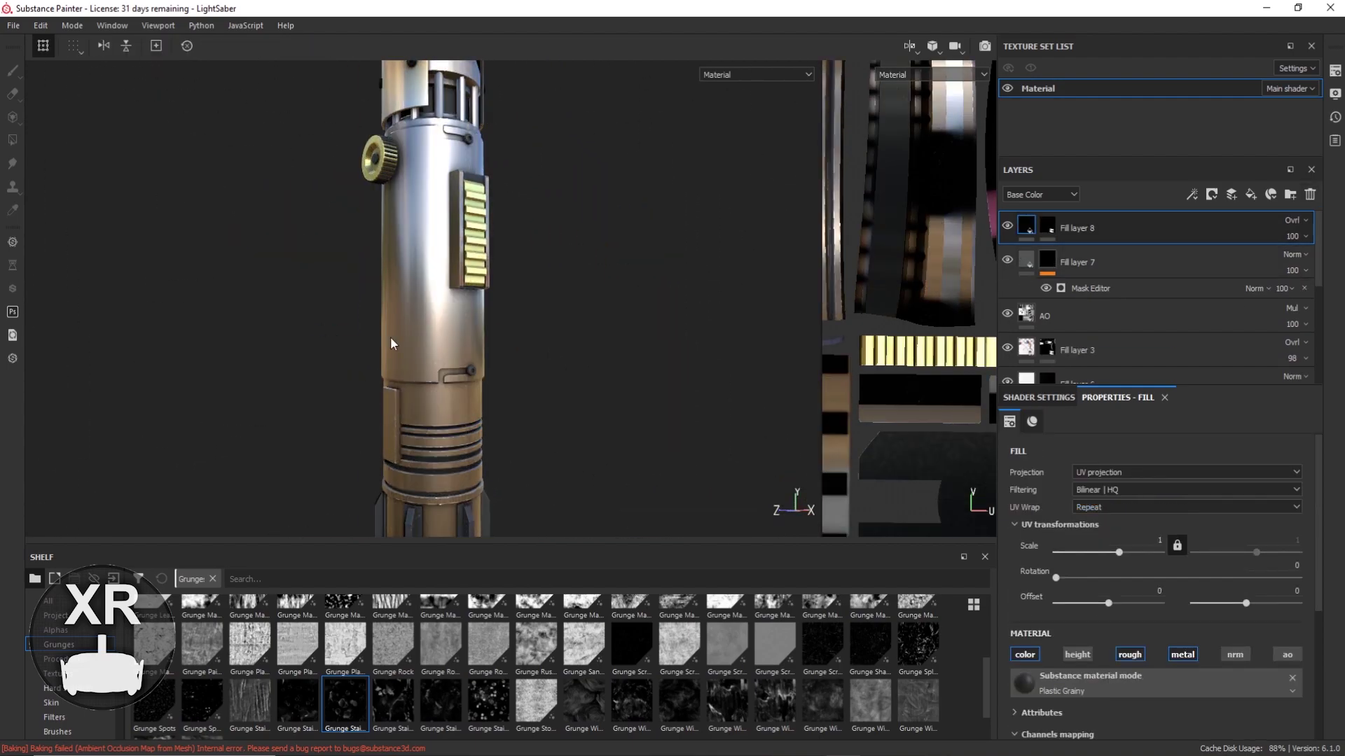
{"action": "scroll", "coordinate": [519, 407], "scroll_direction": "up", "scroll_amount": 5}
{"action": "left_click", "coordinate": [1114, 306]}
Switch the mask to Polygon Fill and orbit the hilt upright.
{"action": "key", "text": "4"}
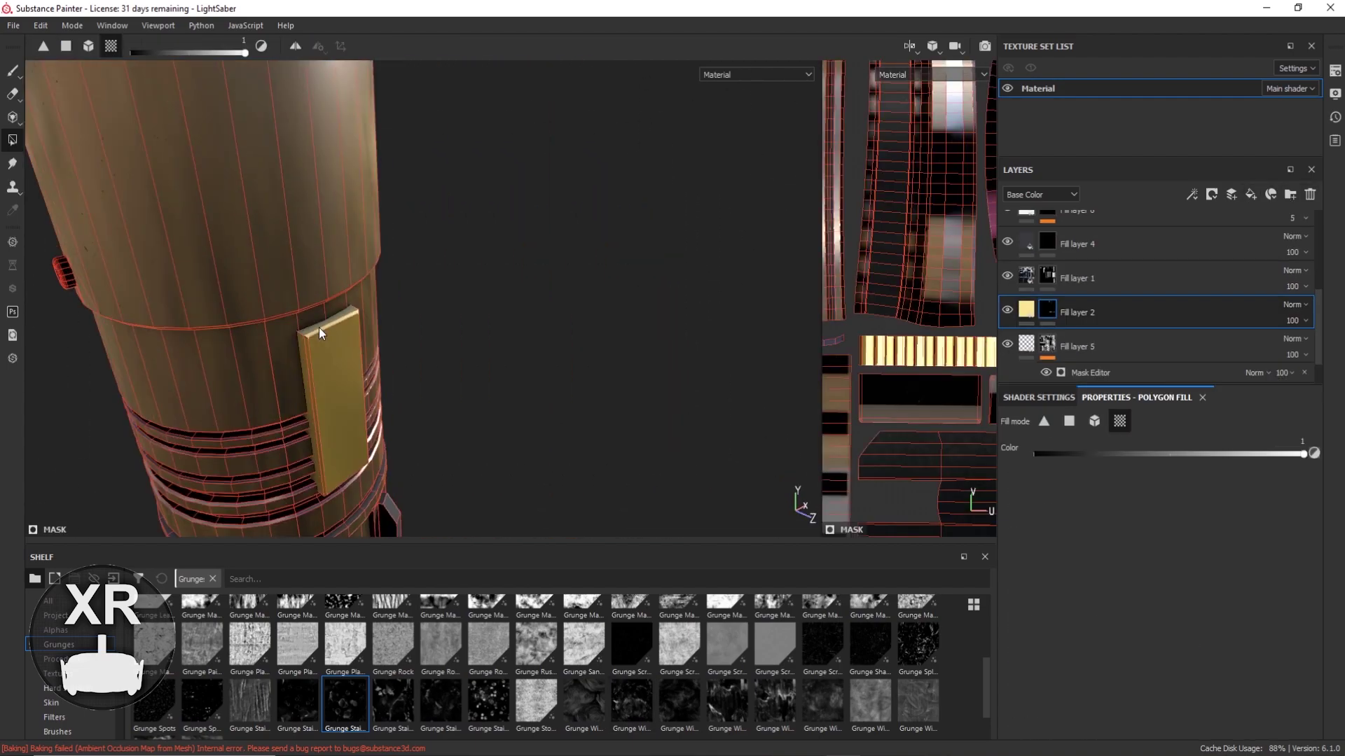
{"action": "scroll", "coordinate": [483, 339], "scroll_direction": "down", "scroll_amount": 5}
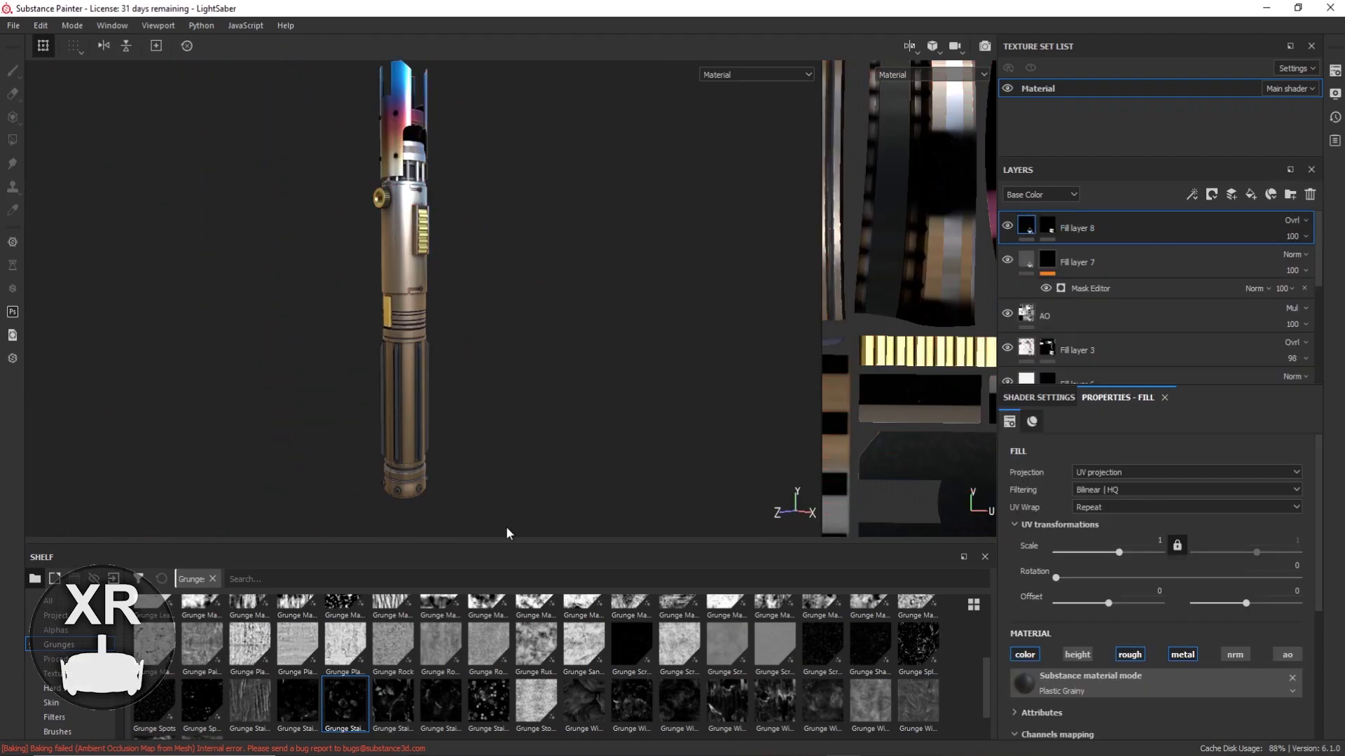
{"action": "scroll", "coordinate": [507, 535], "scroll_direction": "up", "scroll_amount": 5}
{"action": "left_click_drag", "start_coordinate": [482, 263], "coordinate": [603, 442], "text": "alt"}
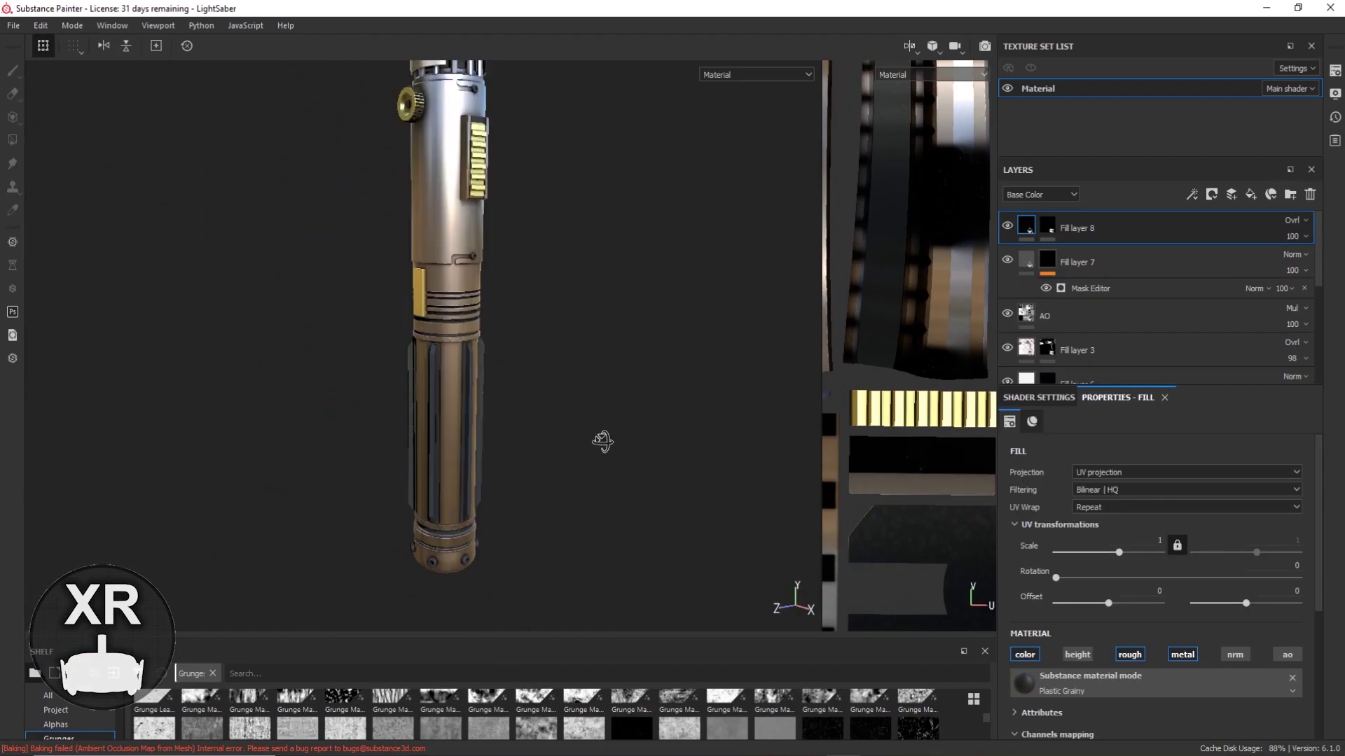
{"action": "left_click_drag", "start_coordinate": [588, 185], "coordinate": [195, 324], "text": "alt"}
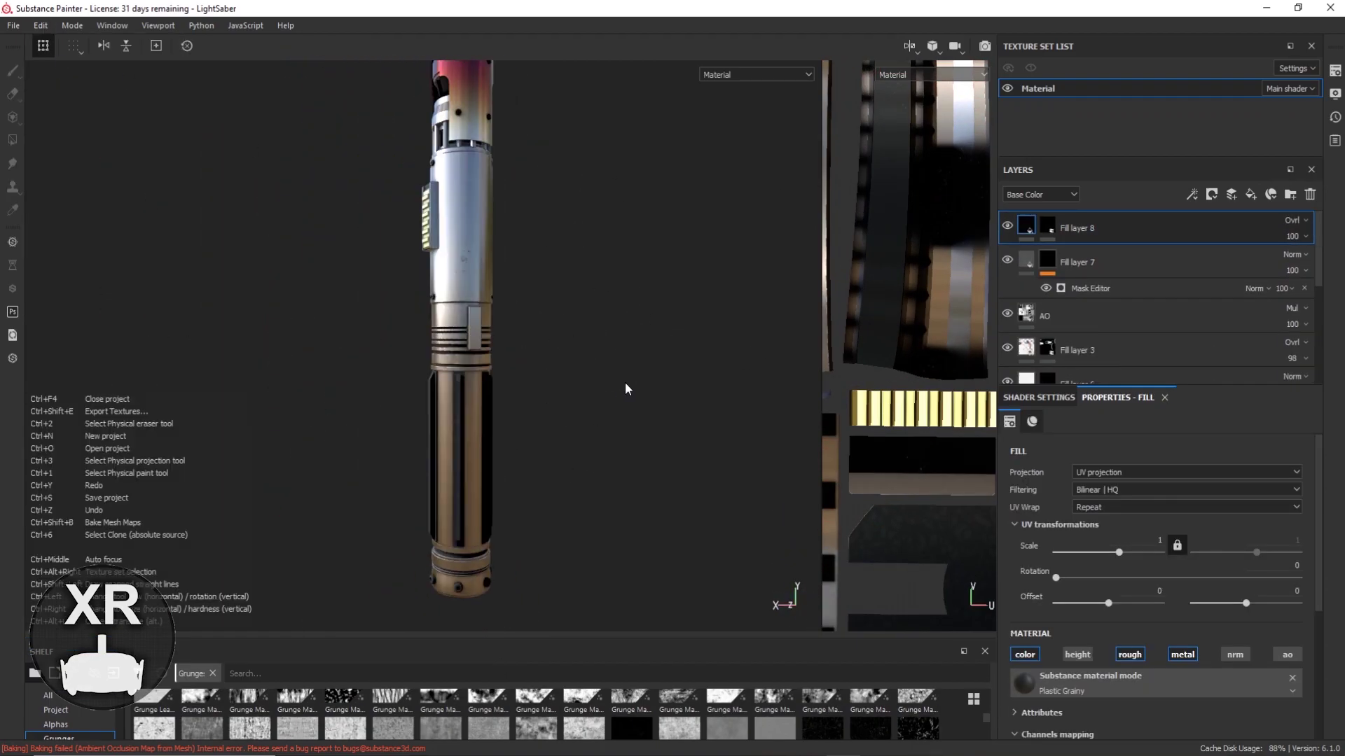
{"action": "scroll", "coordinate": [1121, 294], "scroll_direction": "down", "scroll_amount": 5}
Give the gold Fill layer 2 a new base colour and turn off its roughness channel.
{"action": "left_click", "coordinate": [1034, 272]}
{"action": "left_click", "coordinate": [1082, 580]}
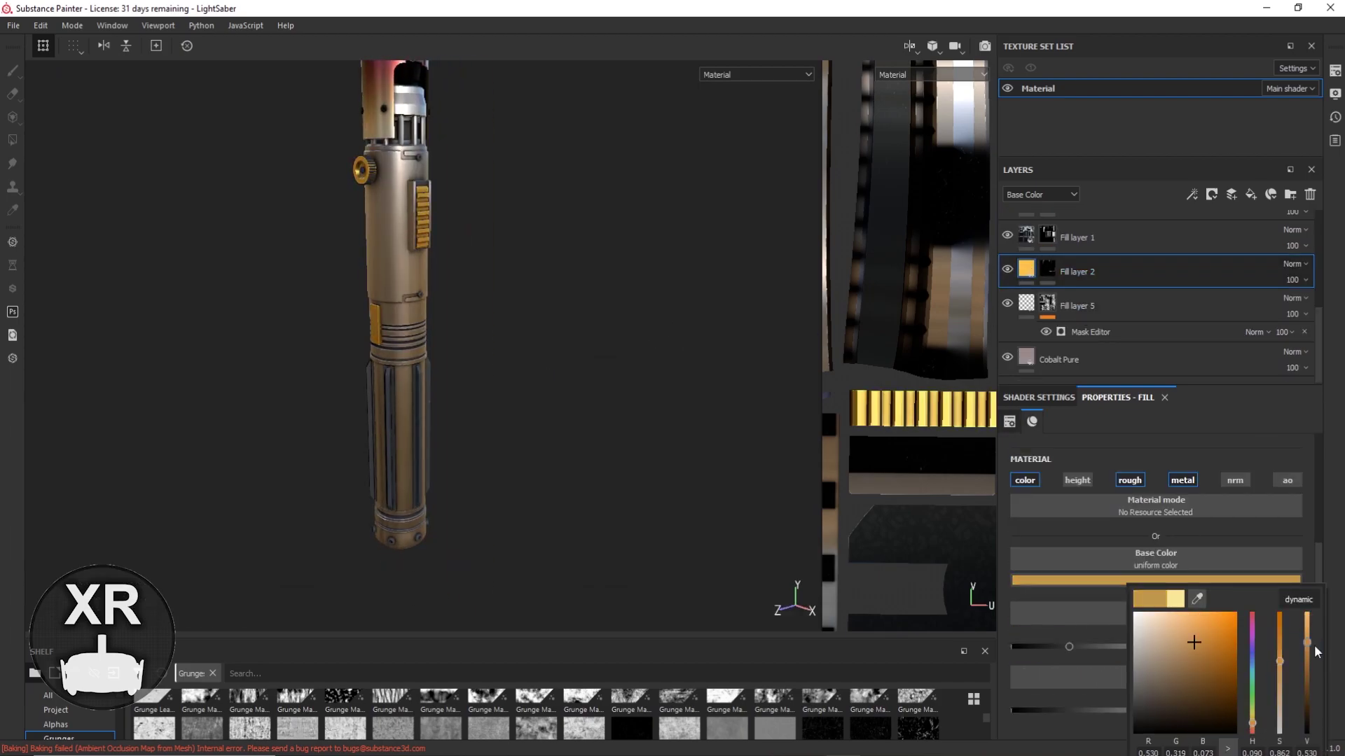
{"action": "left_click", "coordinate": [1130, 479]}
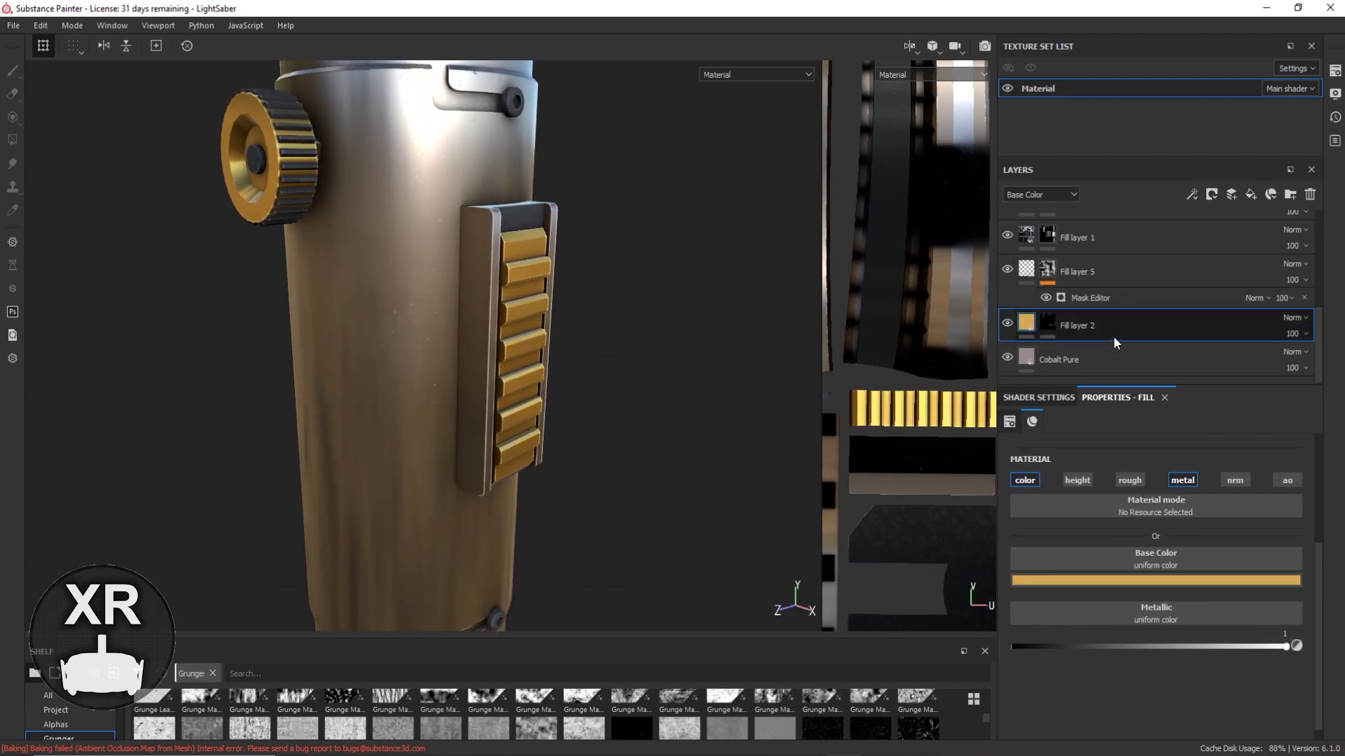
{"action": "scroll", "coordinate": [1112, 335], "scroll_direction": "up", "scroll_amount": 3}
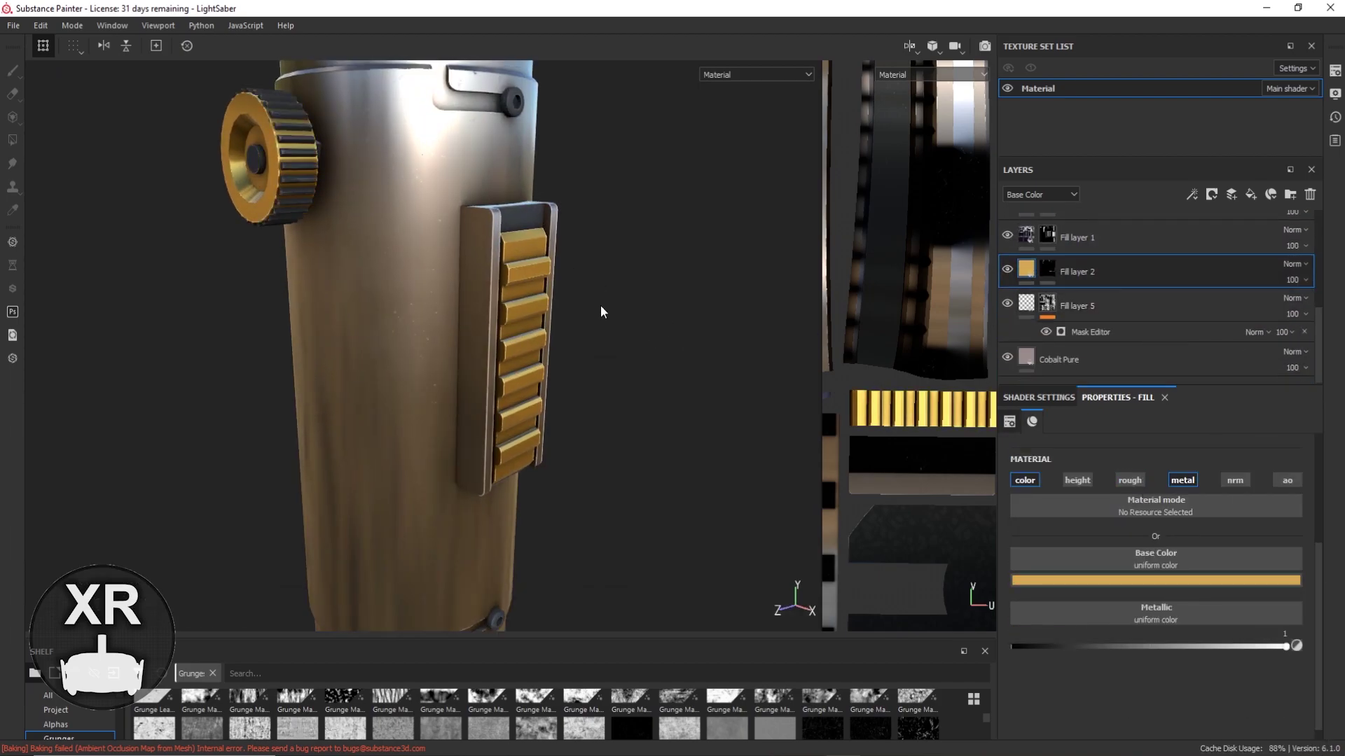
{"action": "scroll", "coordinate": [535, 266], "scroll_direction": "down", "scroll_amount": 5}
Adjust the rust Fill layer 5's mask generator settings in Polygon Fill mode.
{"action": "left_click", "coordinate": [1051, 306]}
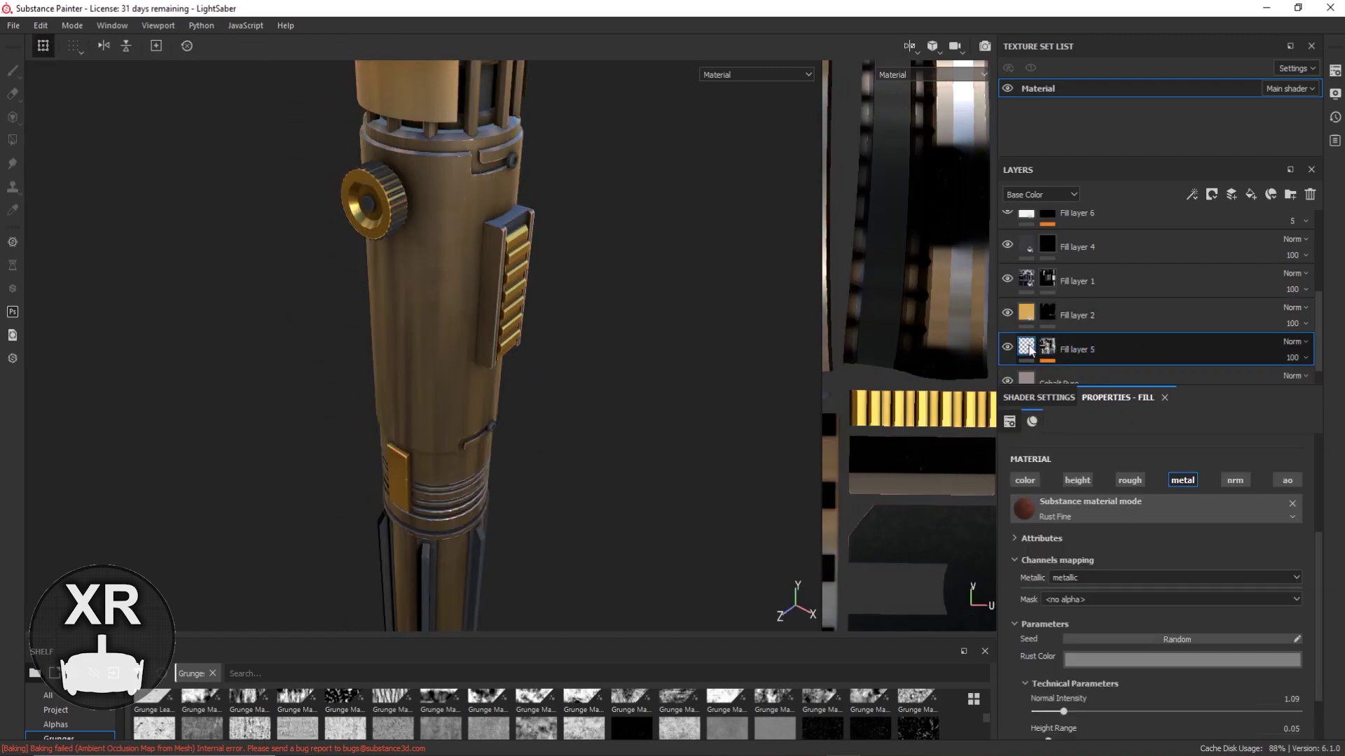
{"action": "key", "text": "4"}
{"action": "left_click", "coordinate": [1090, 375]}
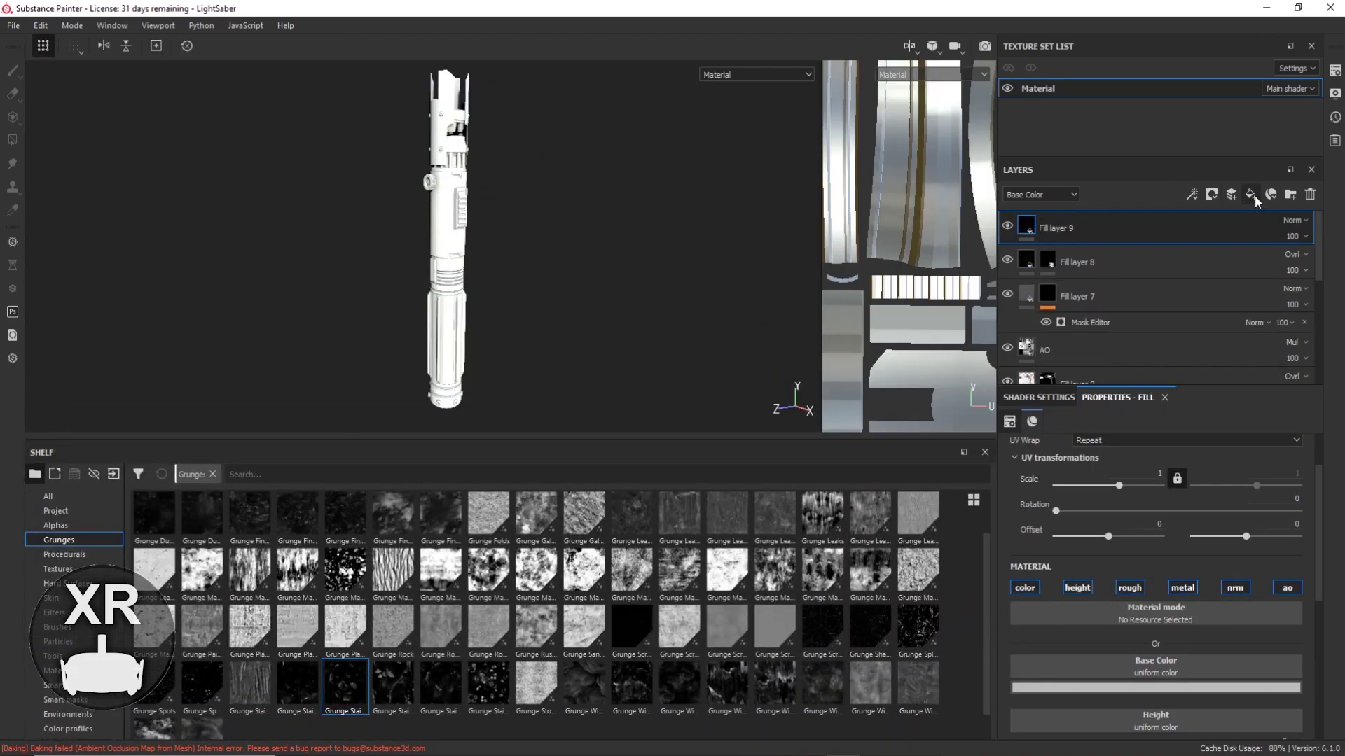
{"action": "left_click", "coordinate": [52, 685]}
Apply the Plastic Grid material to Fill layer 9 using Polygon Fill.
{"action": "left_click", "coordinate": [52, 671]}
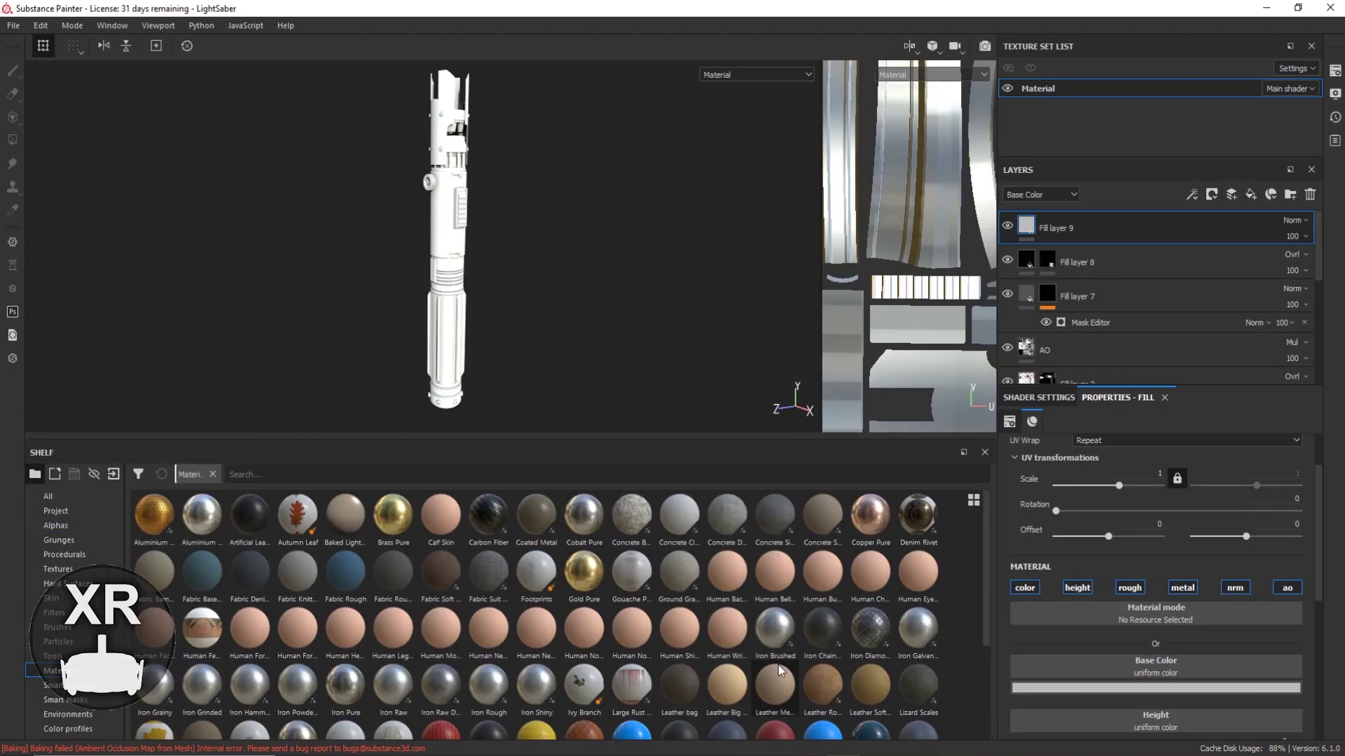
{"action": "scroll", "coordinate": [561, 596], "scroll_direction": "down", "scroll_amount": 5}
{"action": "left_click_drag", "start_coordinate": [775, 596], "coordinate": [1132, 590]}
{"action": "key", "text": "4"}
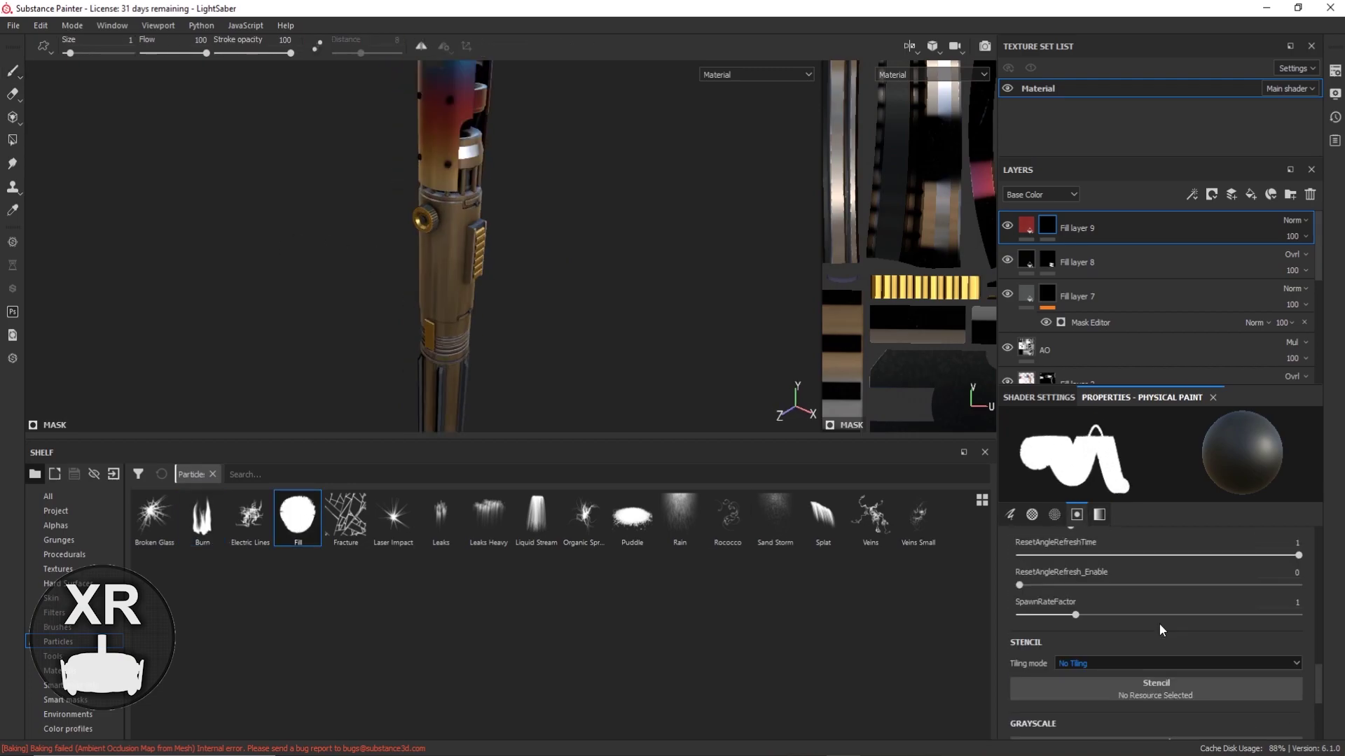
Paint the emitter with the Burn particle brush, orbiting into a close-up.
{"action": "scroll", "coordinate": [520, 248], "scroll_direction": "up", "scroll_amount": 5}
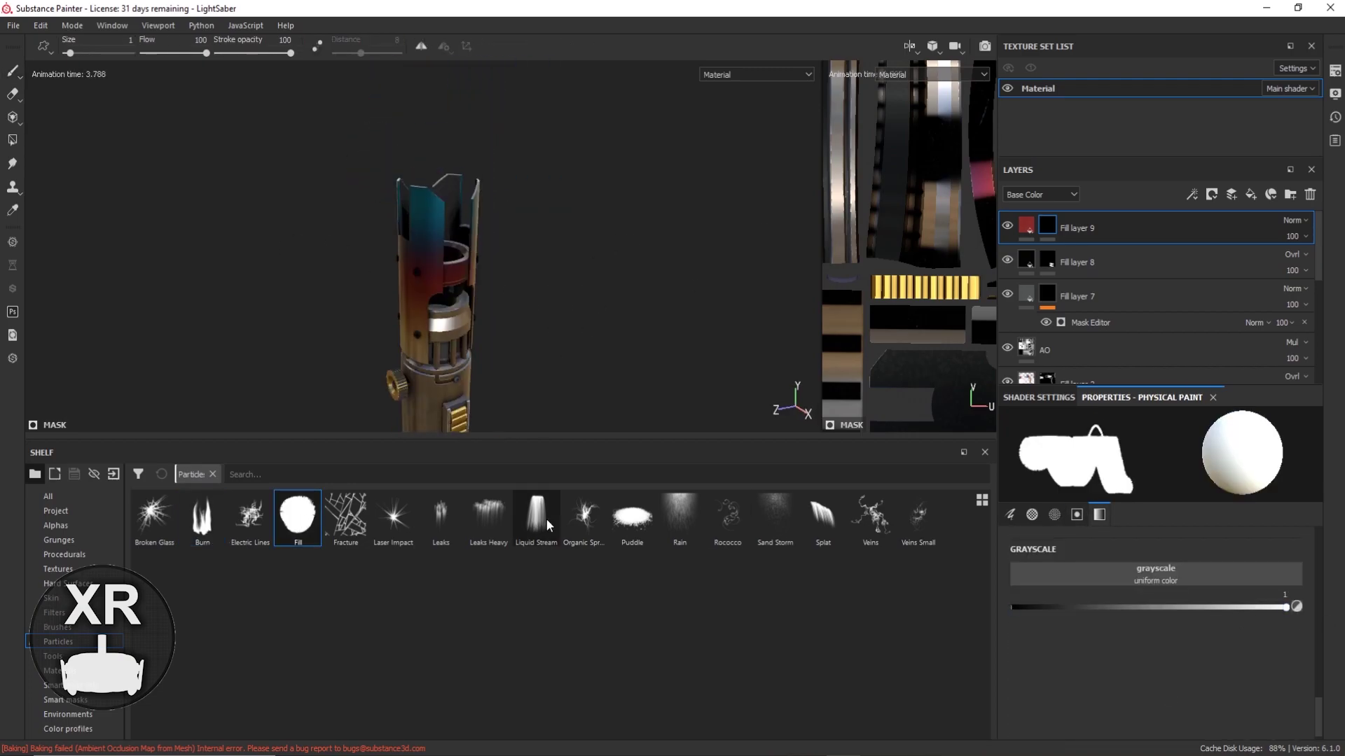
{"action": "left_click", "coordinate": [202, 519]}
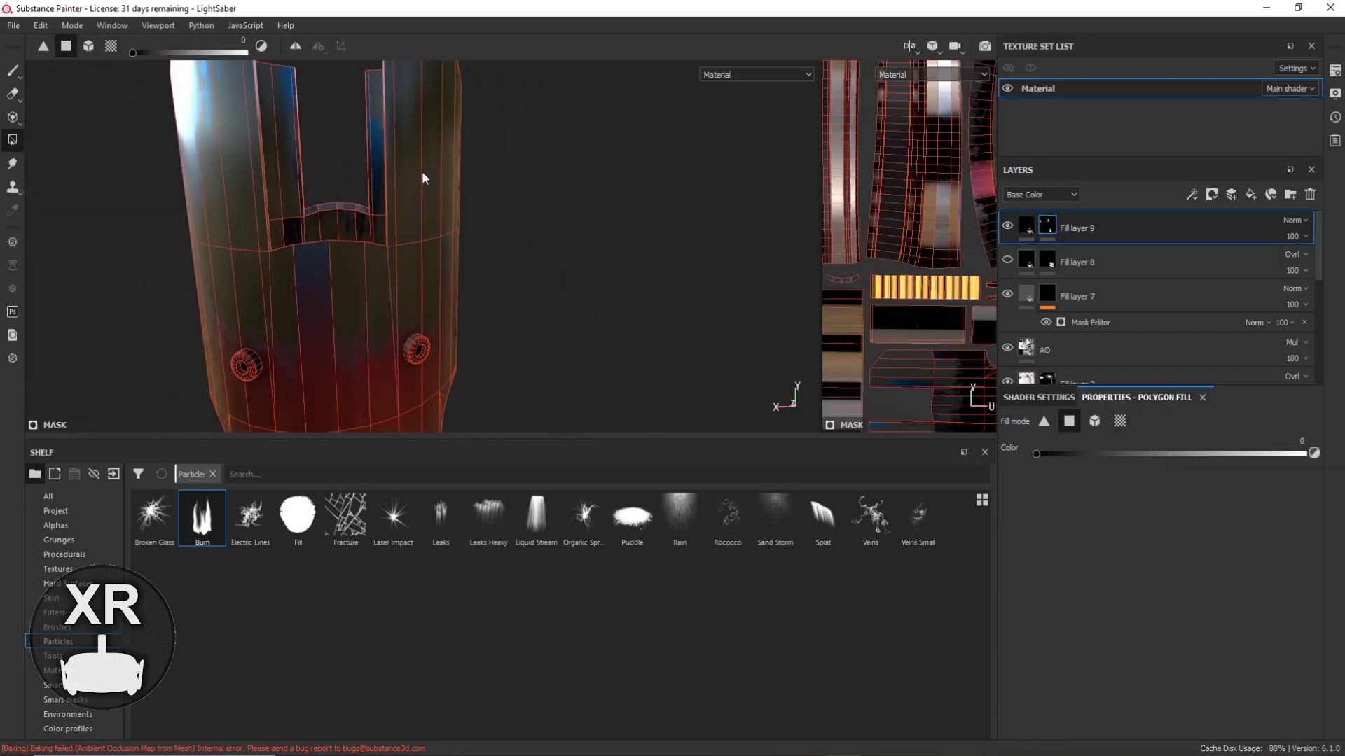
{"action": "left_click_drag", "start_coordinate": [422, 178], "coordinate": [687, 294], "text": "alt"}
Delete the test Fill layer 9 and inspect the emitter's inner faces.
{"action": "key", "text": "Delete"}
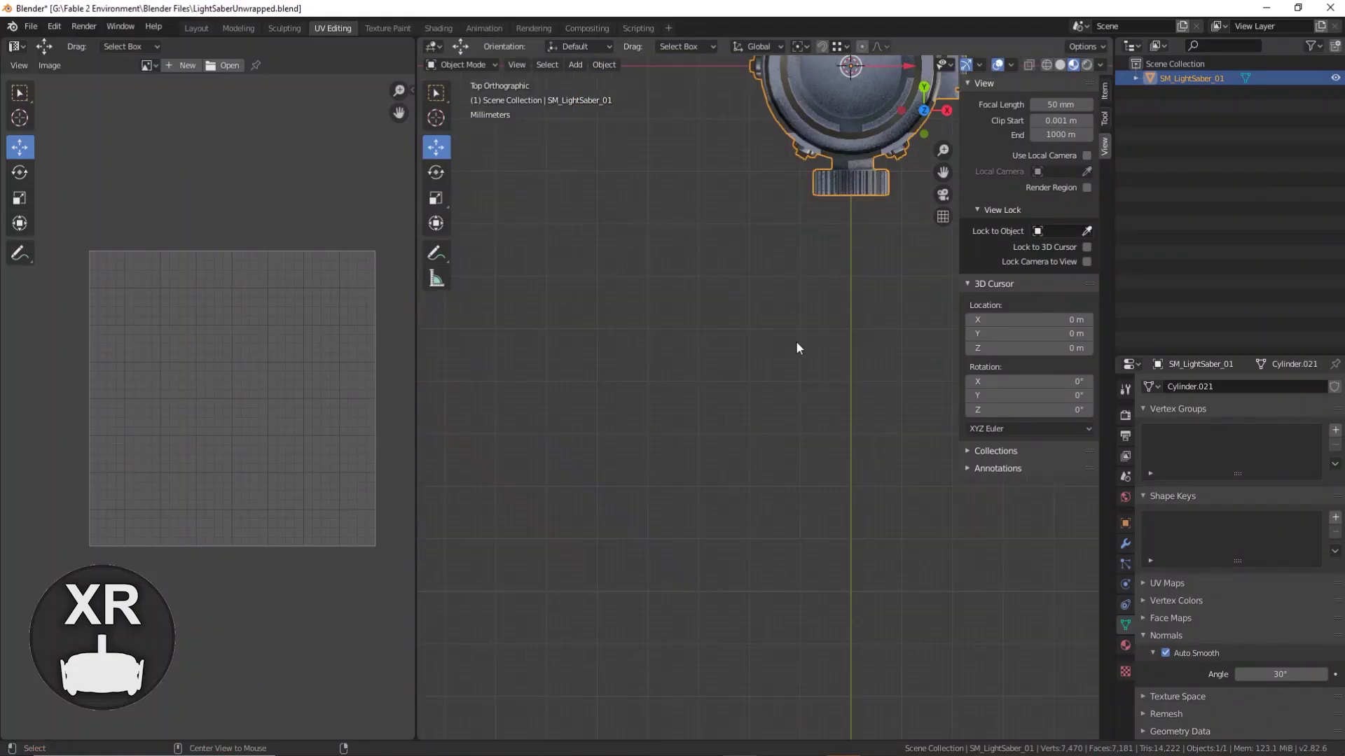
{"action": "mouse_move", "coordinate": [795, 348]}
{"action": "middle_mouse_down"}
{"action": "mouse_move", "coordinate": [751, 174]}
{"action": "mouse_move", "coordinate": [735, 450]}
{"action": "mouse_move", "coordinate": [677, 446]}
{"action": "middle_mouse_up"}
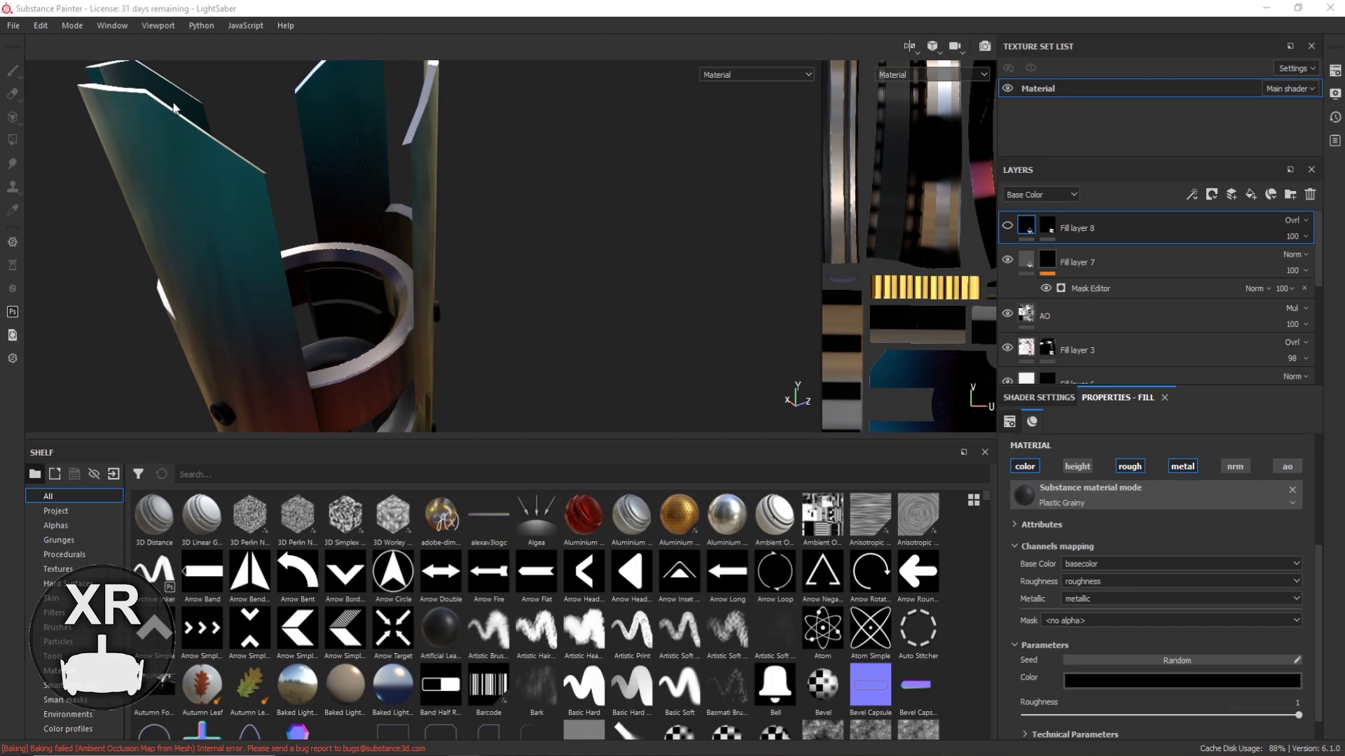
{"action": "left_click", "coordinate": [157, 25]}
{"action": "left_click", "coordinate": [202, 128]}
{"action": "left_click_drag", "start_coordinate": [511, 355], "coordinate": [490, 211], "text": "alt"}
{"action": "scroll", "coordinate": [1156, 301], "scroll_direction": "down", "scroll_amount": 3}
{"action": "left_click_drag", "start_coordinate": [805, 224], "coordinate": [845, 214], "text": "alt"}
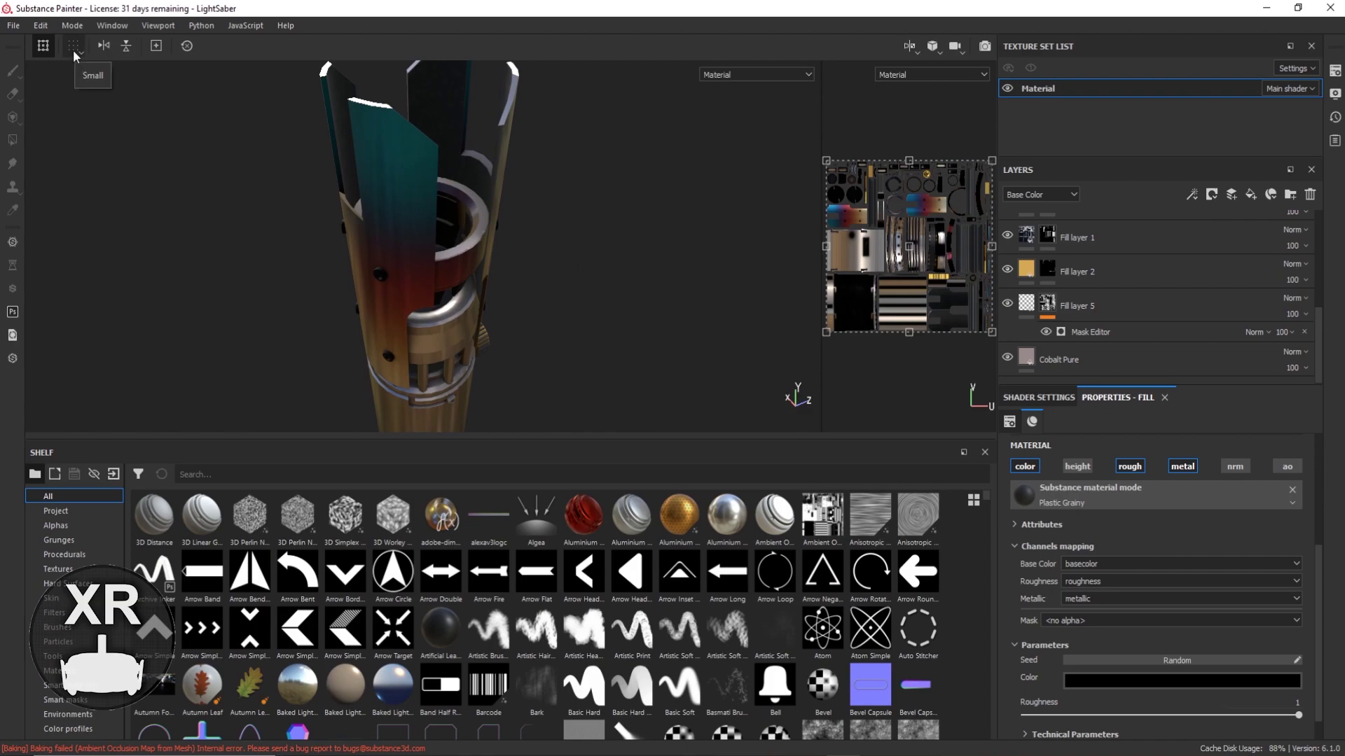
Switch to Polygon Fill and confirm Project Configuration to reload the hilt mesh.
{"action": "left_click", "coordinate": [13, 137]}
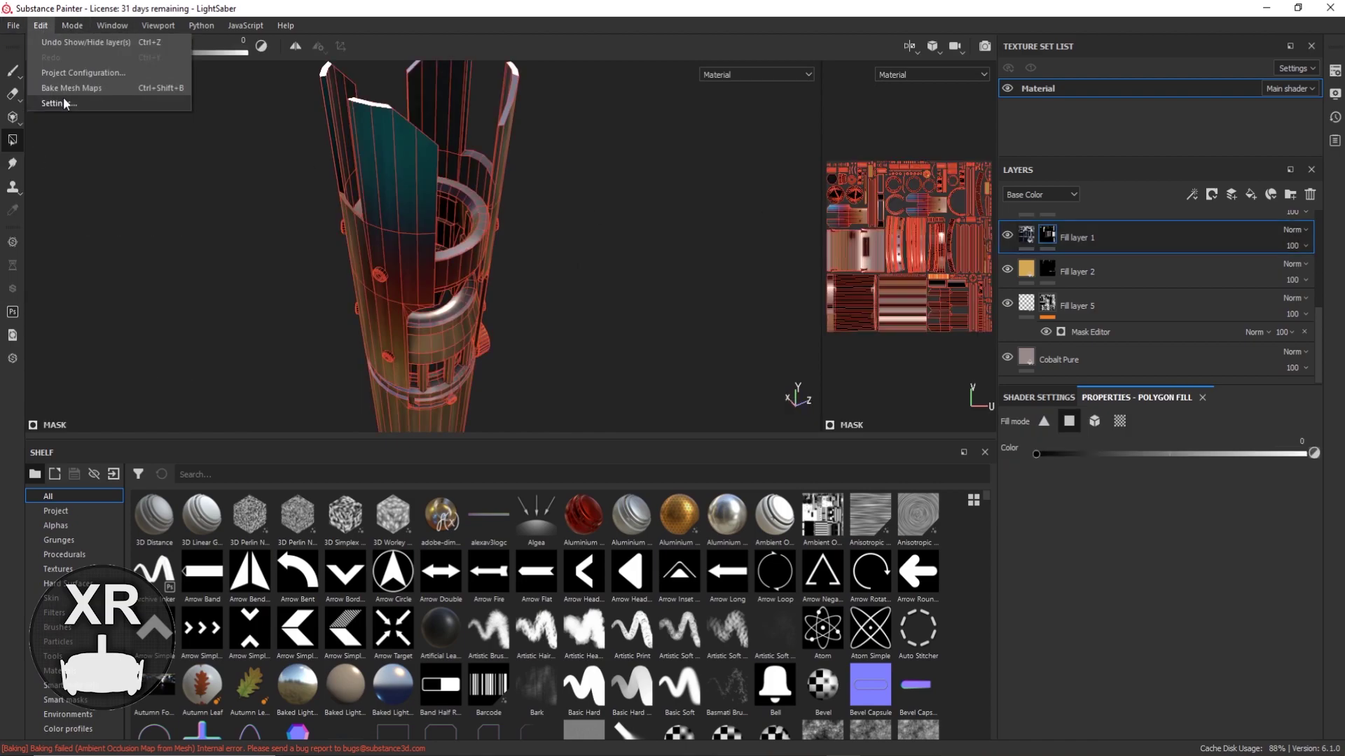
{"action": "left_click", "coordinate": [63, 103]}
{"action": "key", "text": "Return"}
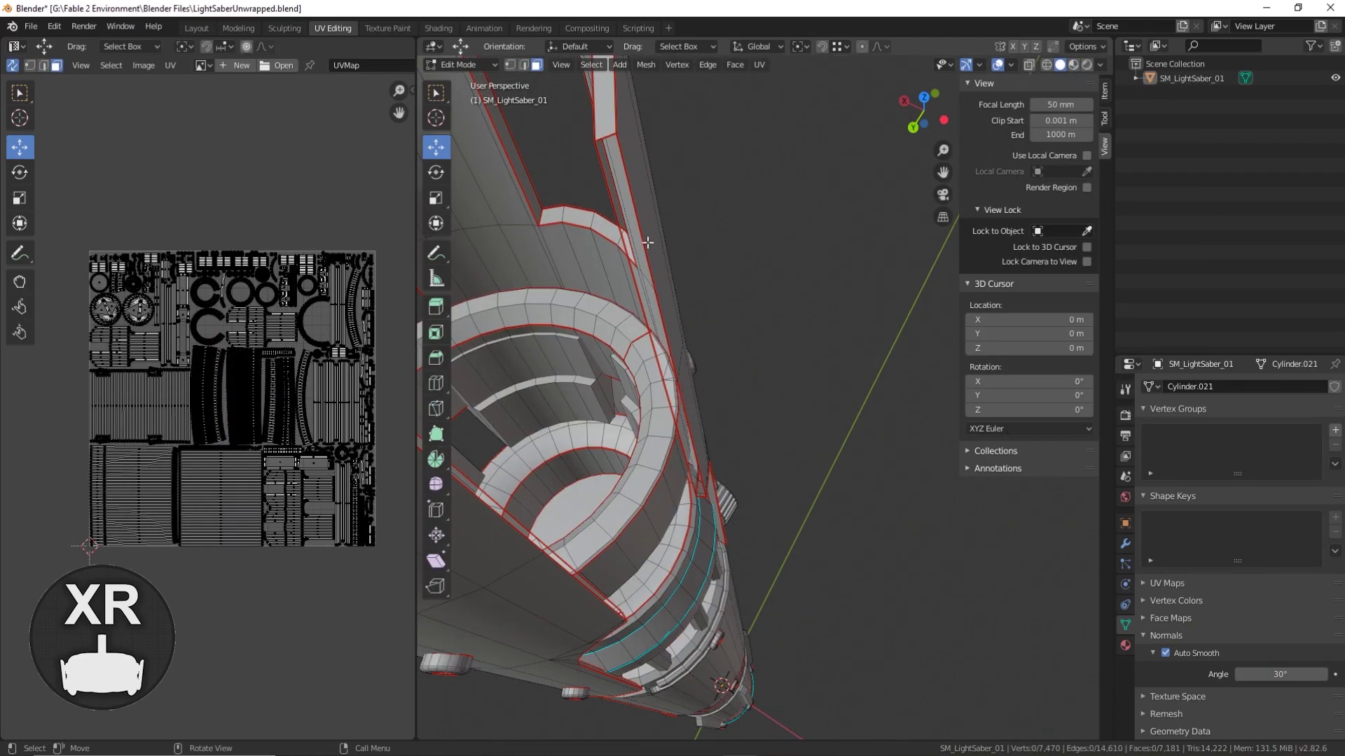
Select the emitter's inner face strip, run Flip Normals via F3, then return to Object Mode.
{"action": "middle_click_drag", "start_coordinate": [647, 243], "coordinate": [696, 145]}
{"action": "left_click", "coordinate": [696, 145]}
{"action": "middle_click_drag", "start_coordinate": [843, 260], "coordinate": [721, 328]}
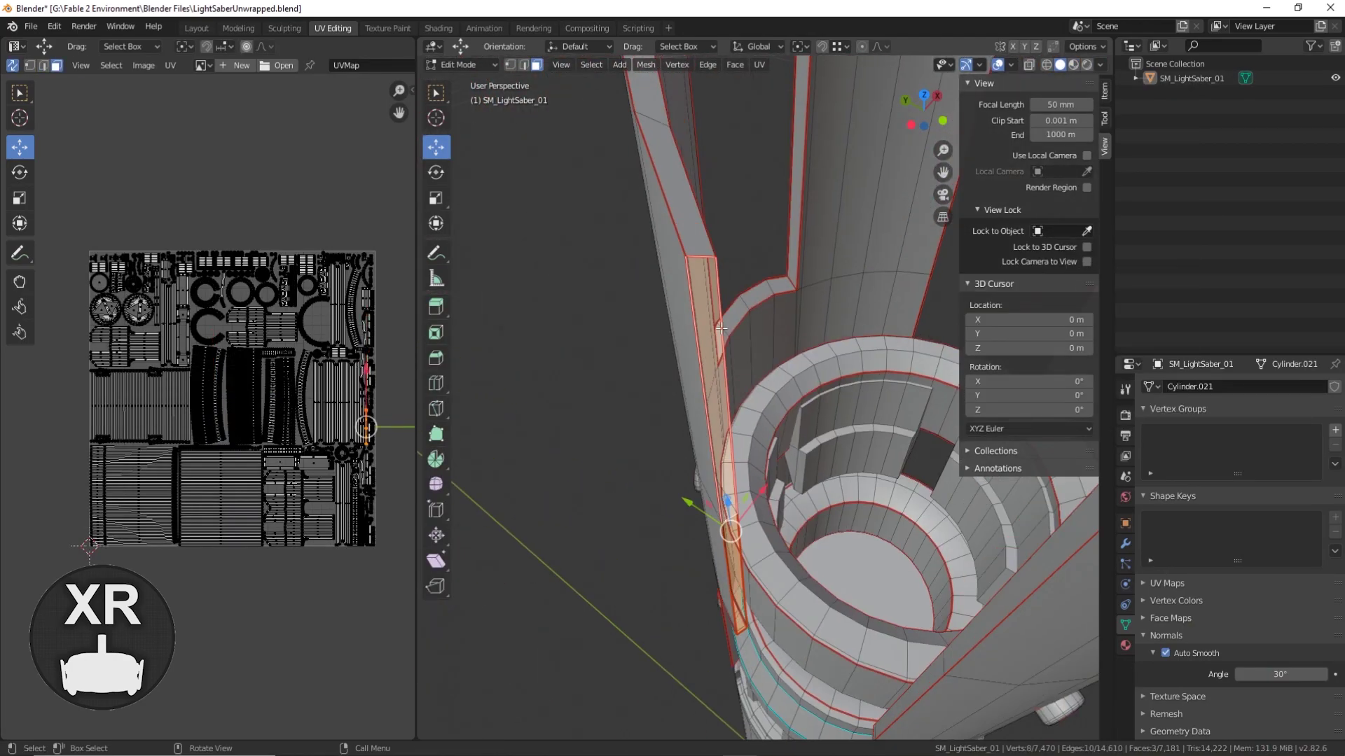
{"action": "key", "text": "F3"}
{"action": "type", "text": "Flip Normals"}
{"action": "key", "text": "Return"}
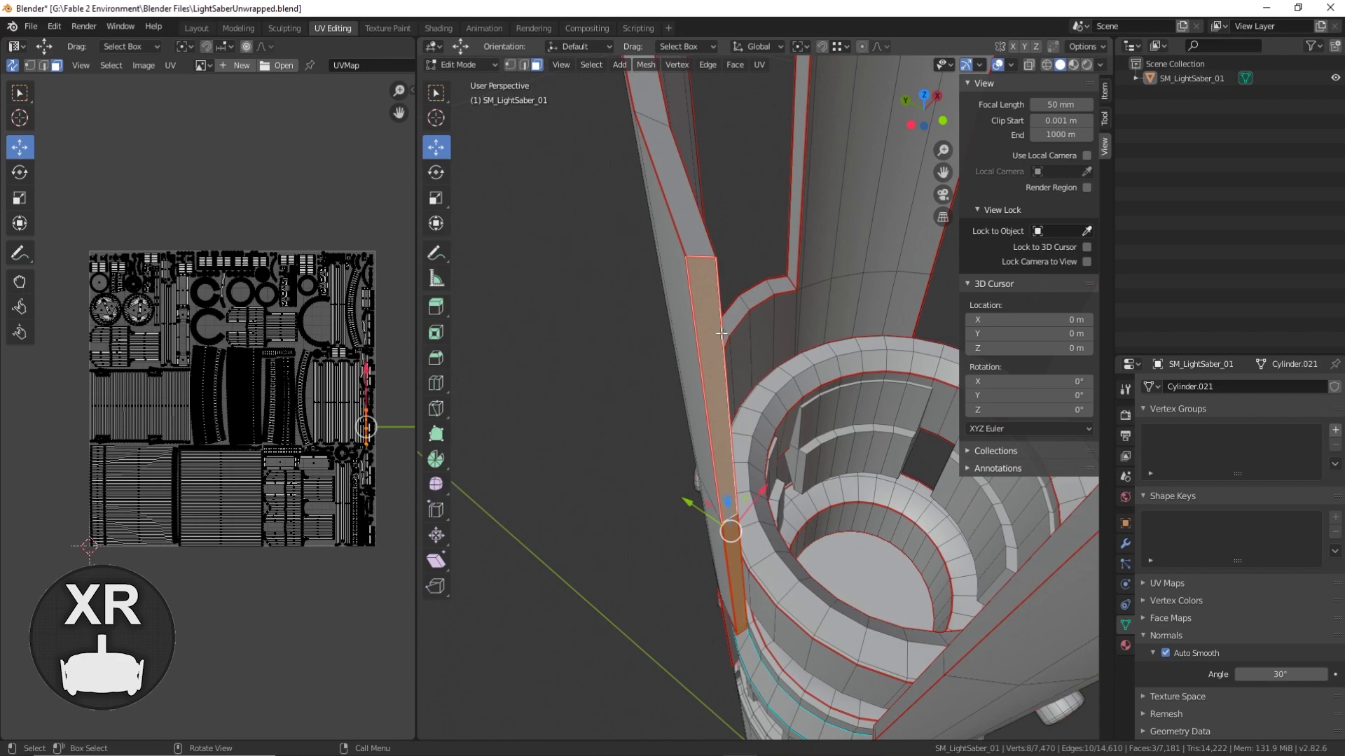
{"action": "middle_click_drag", "start_coordinate": [778, 485], "coordinate": [558, 348]}
{"action": "key", "text": "Tab"}
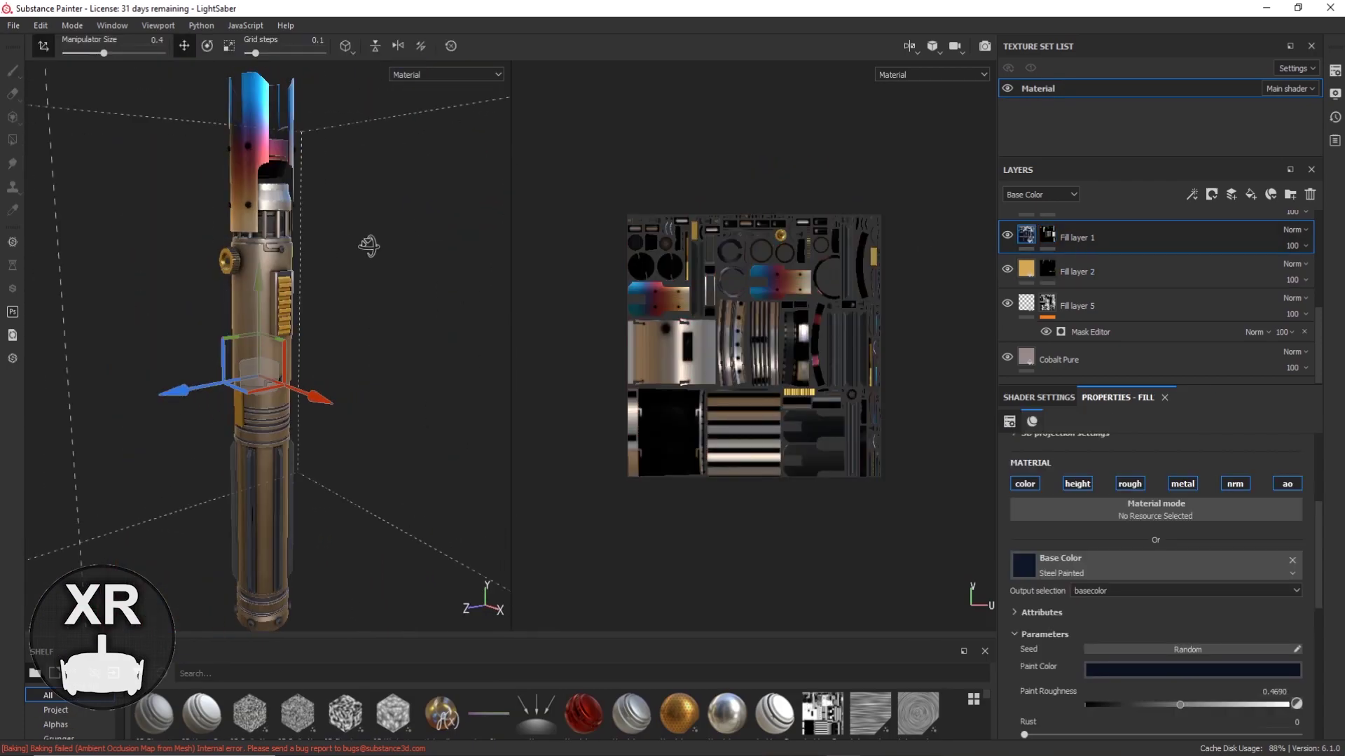
Choose a new metal colour for Fill layer 4.
{"action": "scroll", "coordinate": [464, 378], "scroll_direction": "up", "scroll_amount": 5}
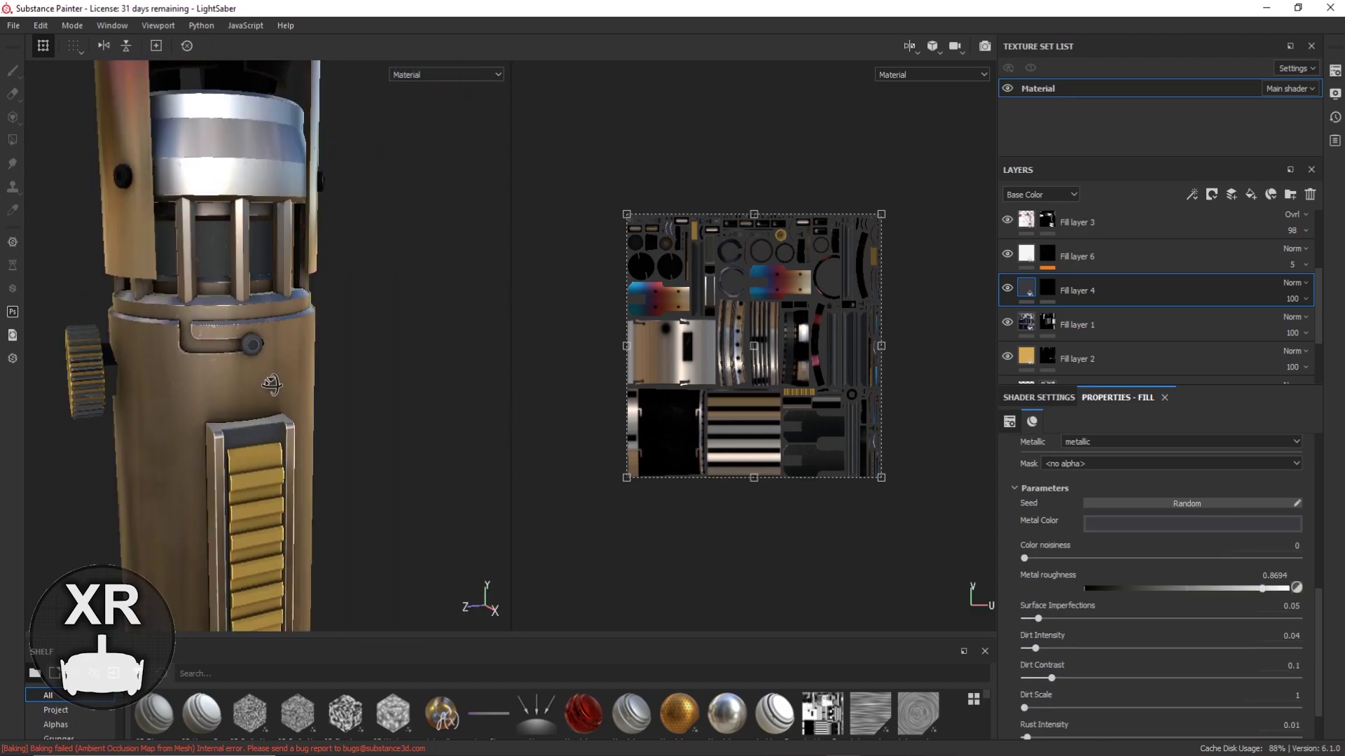
{"action": "left_click", "coordinate": [1191, 524]}
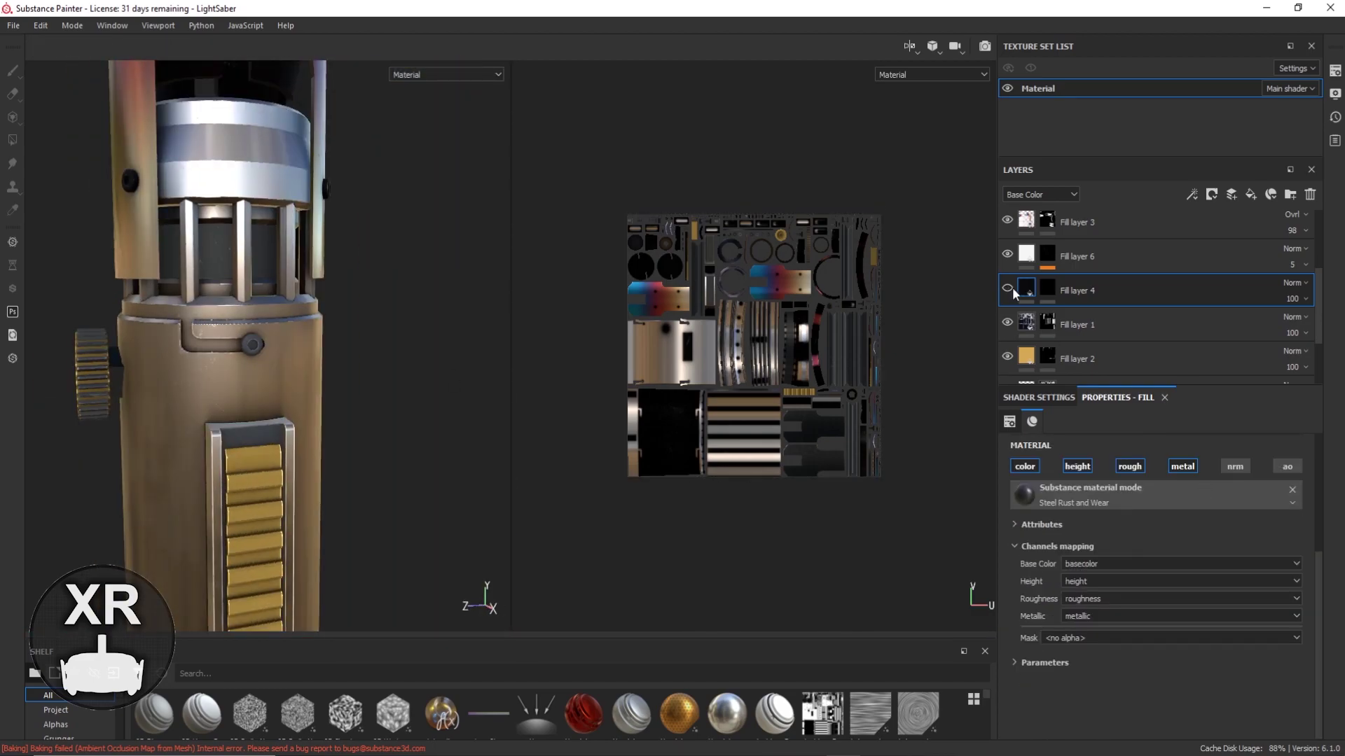
{"action": "scroll", "coordinate": [1012, 287], "scroll_direction": "up", "scroll_amount": 2}
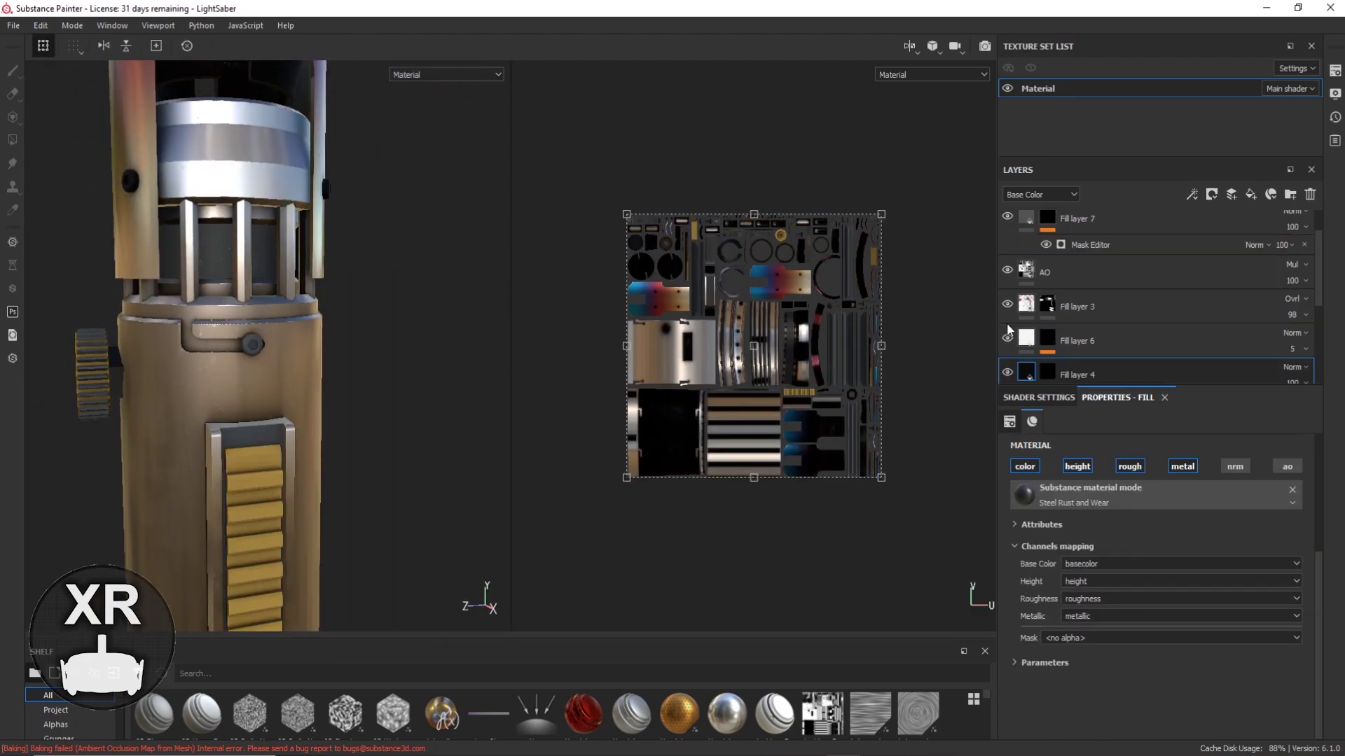
{"action": "scroll", "coordinate": [1006, 329], "scroll_direction": "down", "scroll_amount": 5}
{"action": "scroll", "coordinate": [1011, 284], "scroll_direction": "up", "scroll_amount": 2}
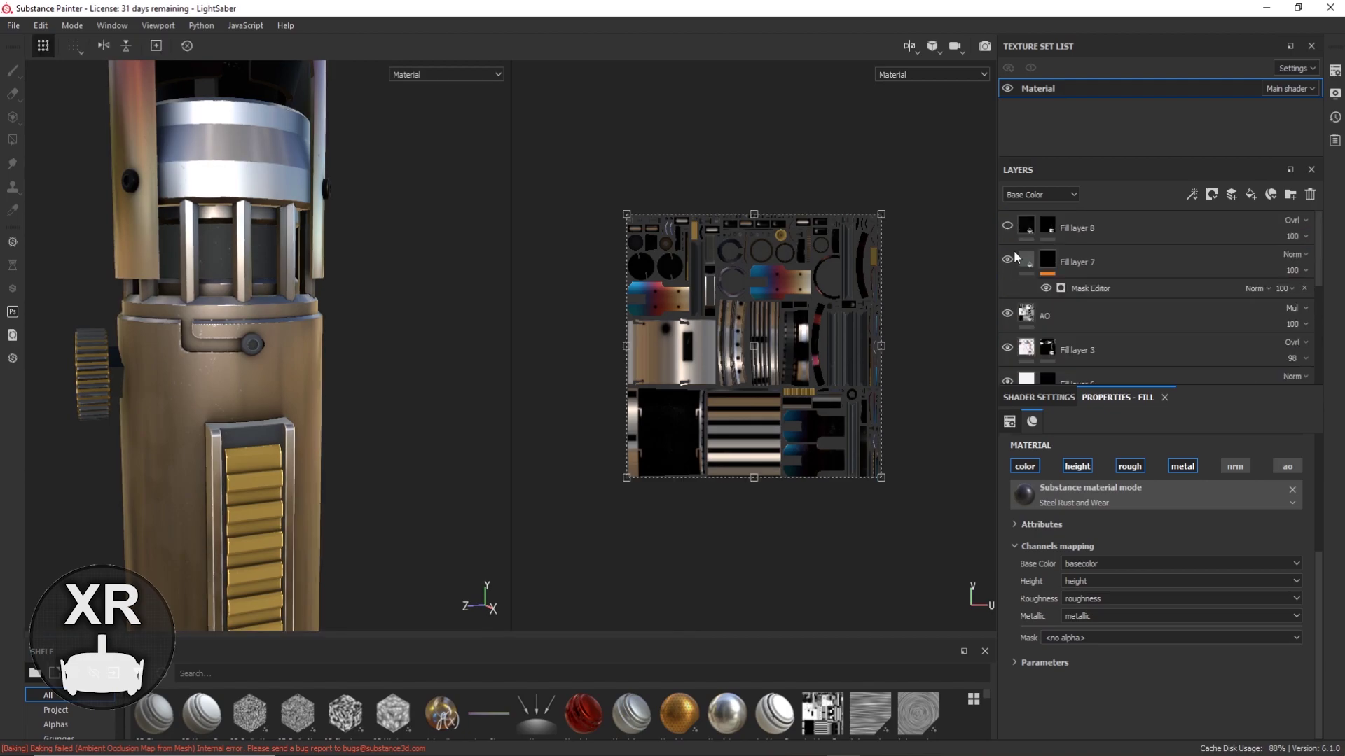
{"action": "scroll", "coordinate": [1010, 283], "scroll_direction": "down", "scroll_amount": 2}
{"action": "scroll", "coordinate": [741, 352], "scroll_direction": "up", "scroll_amount": 5}
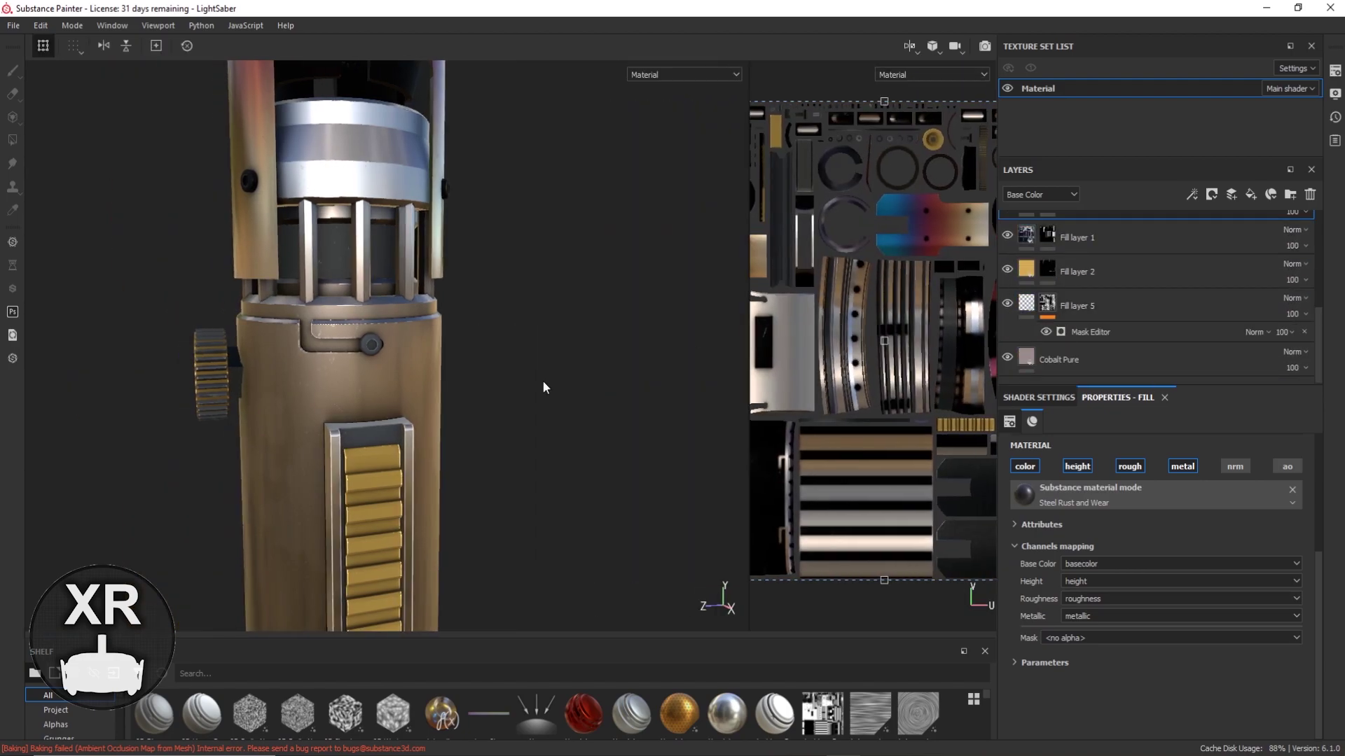
{"action": "left_click_drag", "start_coordinate": [393, 337], "coordinate": [456, 210], "text": "alt"}
{"action": "scroll", "coordinate": [1009, 224], "scroll_direction": "up", "scroll_amount": 3}
Check Fill layer 7's leather material and refine Fill layer 4's metal colour.
{"action": "left_click", "coordinate": [1012, 226]}
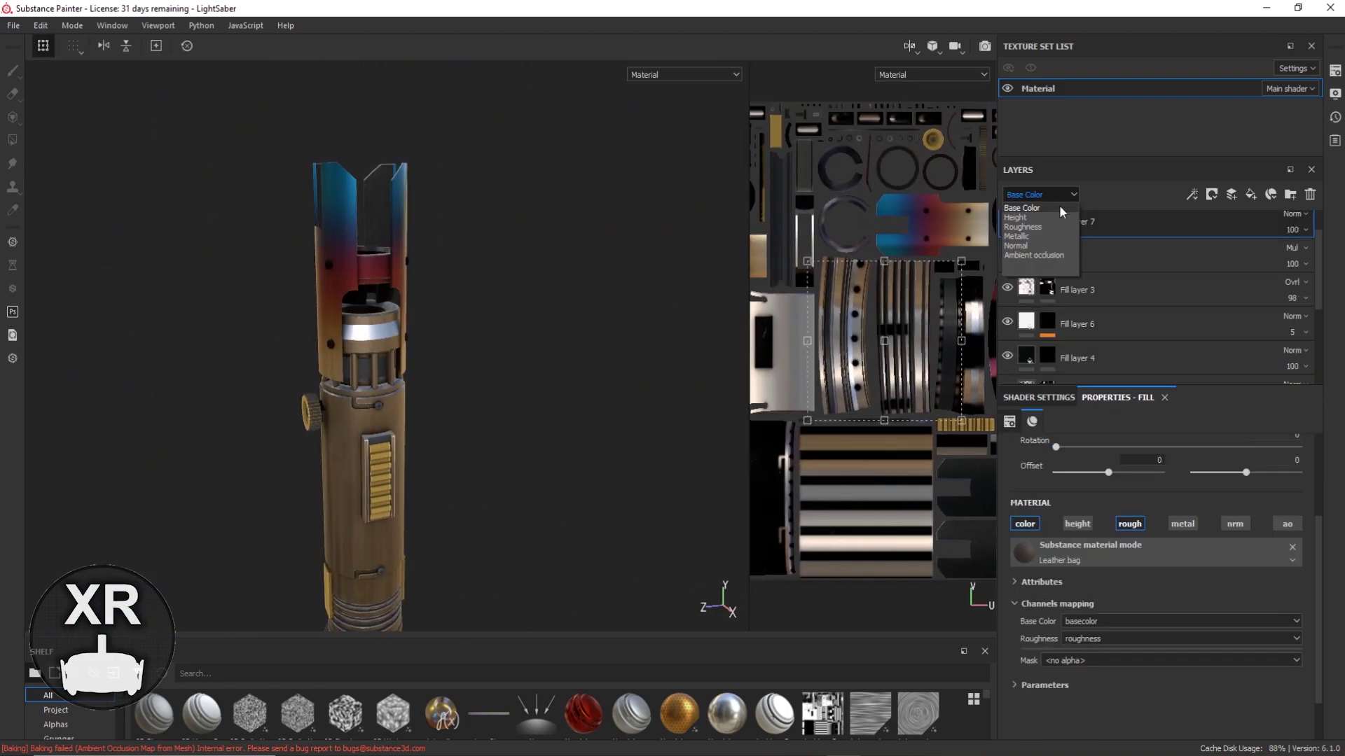
{"action": "left_click", "coordinate": [1062, 211]}
{"action": "scroll", "coordinate": [1078, 316], "scroll_direction": "down", "scroll_amount": 1}
{"action": "left_click", "coordinate": [1079, 312]}
{"action": "scroll", "coordinate": [1128, 575], "scroll_direction": "down", "scroll_amount": 3}
{"action": "left_click", "coordinate": [1128, 611]}
{"action": "scroll", "coordinate": [350, 418], "scroll_direction": "up", "scroll_amount": 3}
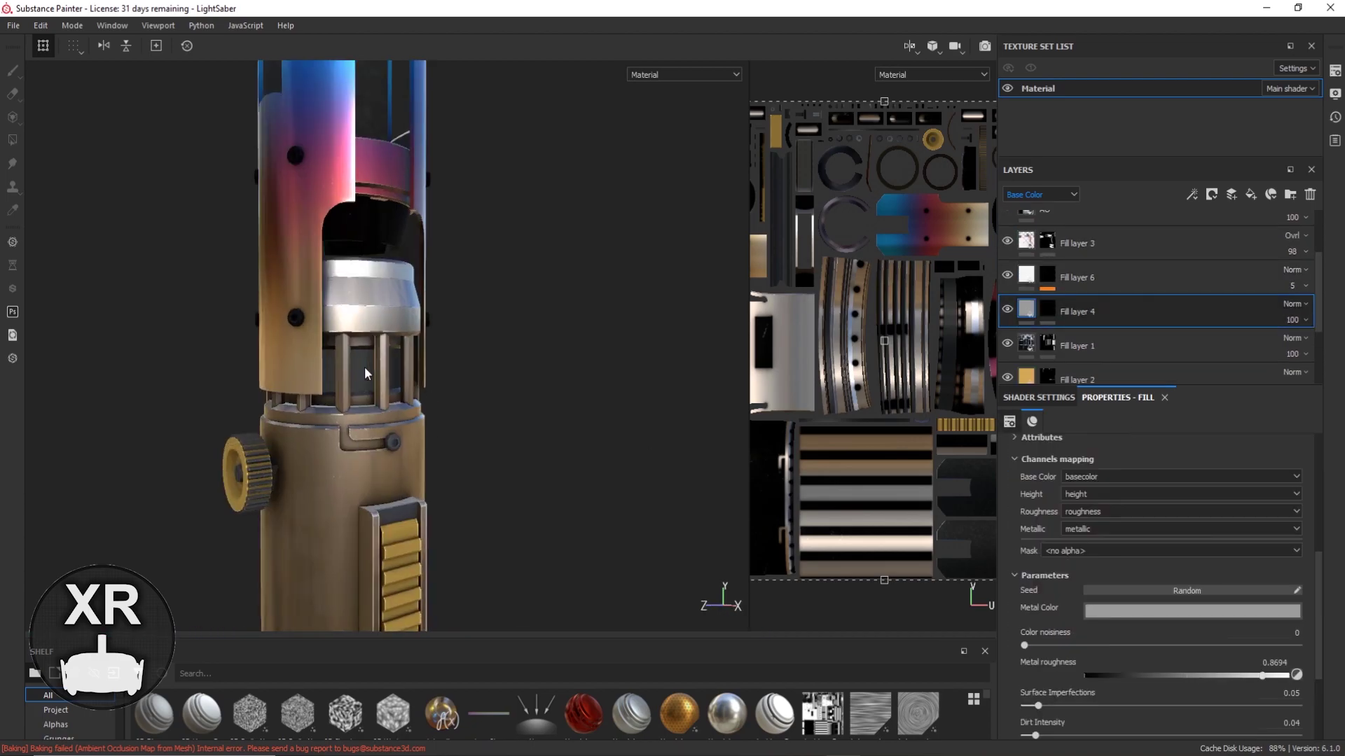
{"action": "scroll", "coordinate": [1079, 315], "scroll_direction": "down", "scroll_amount": 2}
Adjust the paint roughness on Fill layer 1.
{"action": "left_click", "coordinate": [1078, 281]}
{"action": "scroll", "coordinate": [350, 418], "scroll_direction": "down", "scroll_amount": 3}
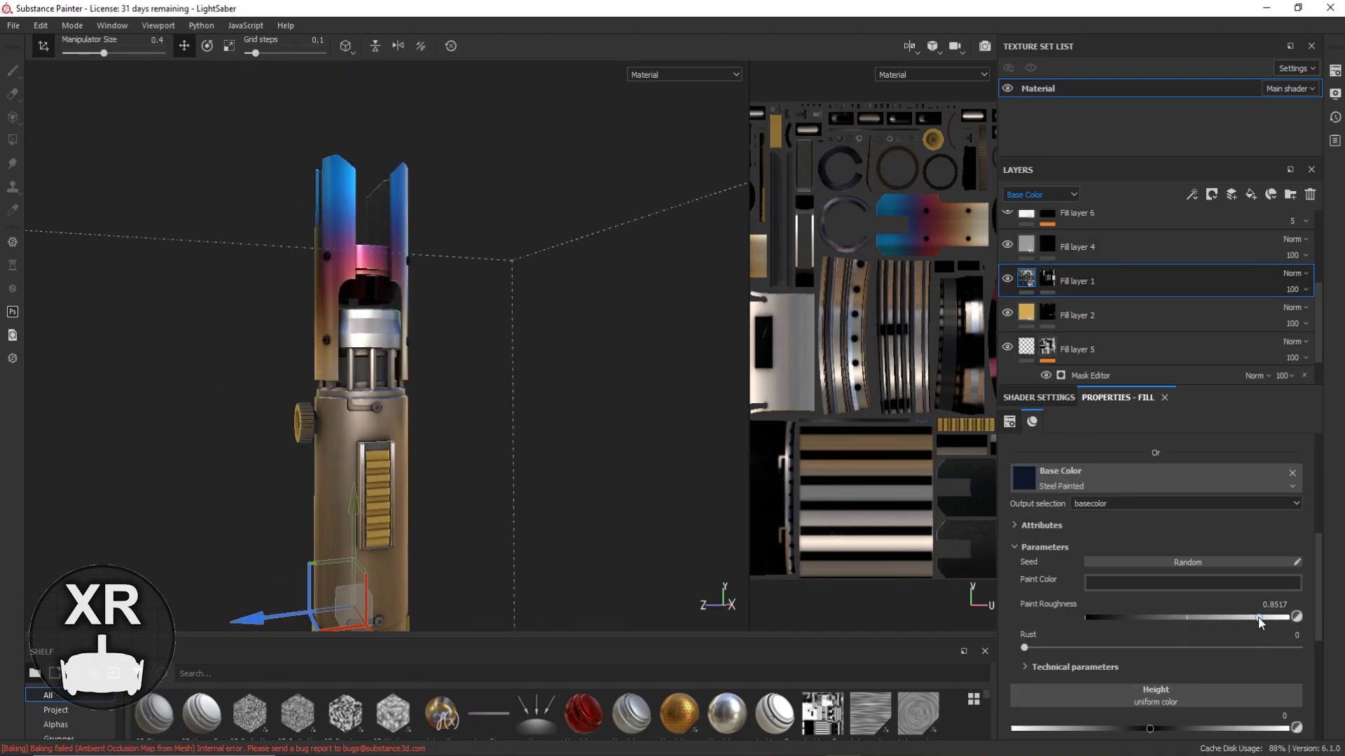
{"action": "scroll", "coordinate": [334, 367], "scroll_direction": "up", "scroll_amount": 3}
{"action": "scroll", "coordinate": [1121, 617], "scroll_direction": "down", "scroll_amount": 3}
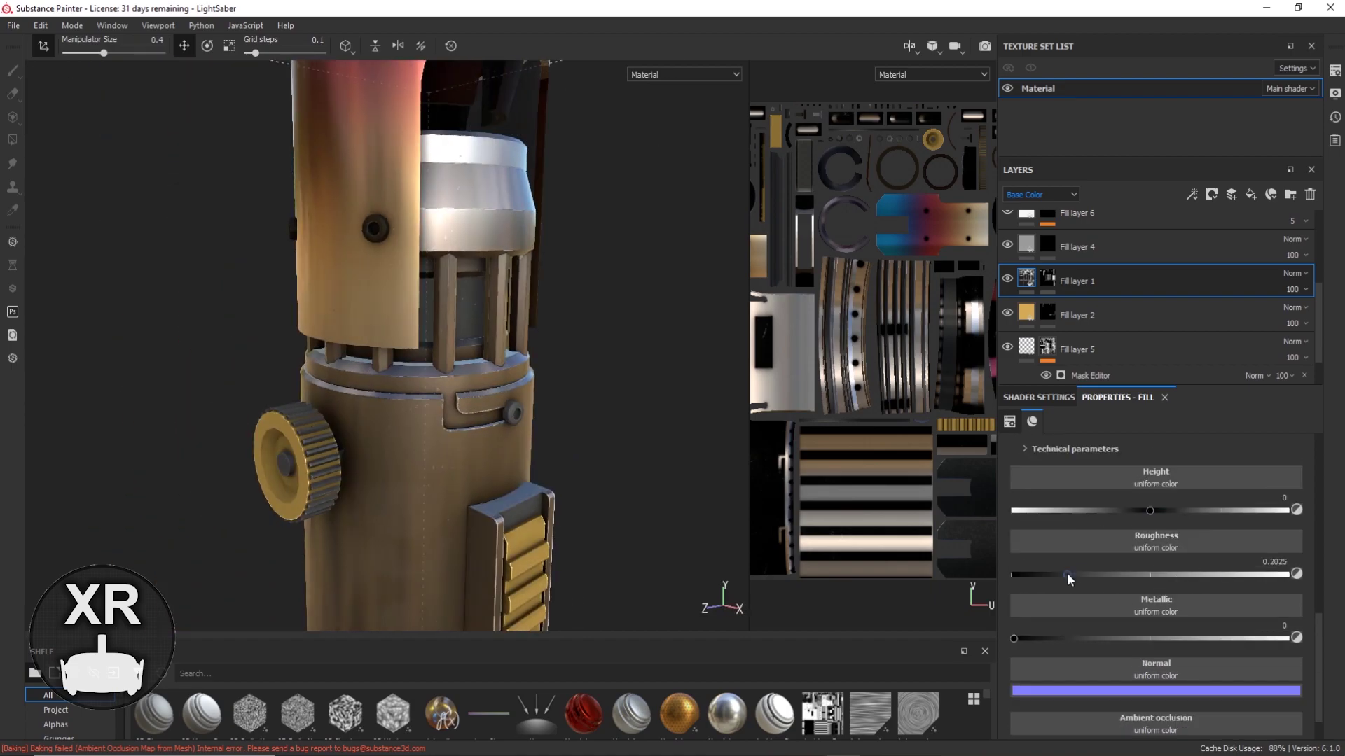
Make Fill layer 6's base colour grey and lower its opacity to 2.
{"action": "left_click", "coordinate": [1079, 215]}
{"action": "scroll", "coordinate": [1079, 294], "scroll_direction": "up", "scroll_amount": 2}
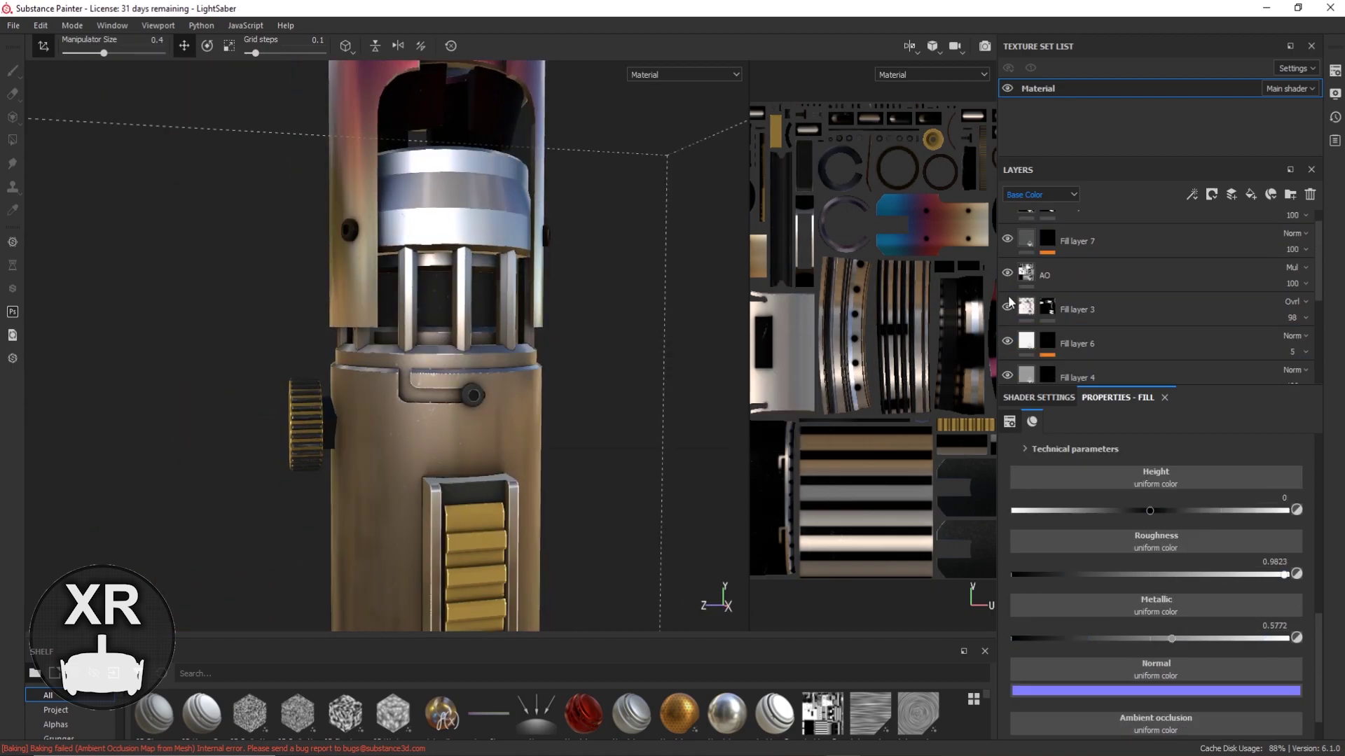
{"action": "left_click", "coordinate": [1155, 493]}
{"action": "scroll", "coordinate": [491, 402], "scroll_direction": "up", "scroll_amount": 3}
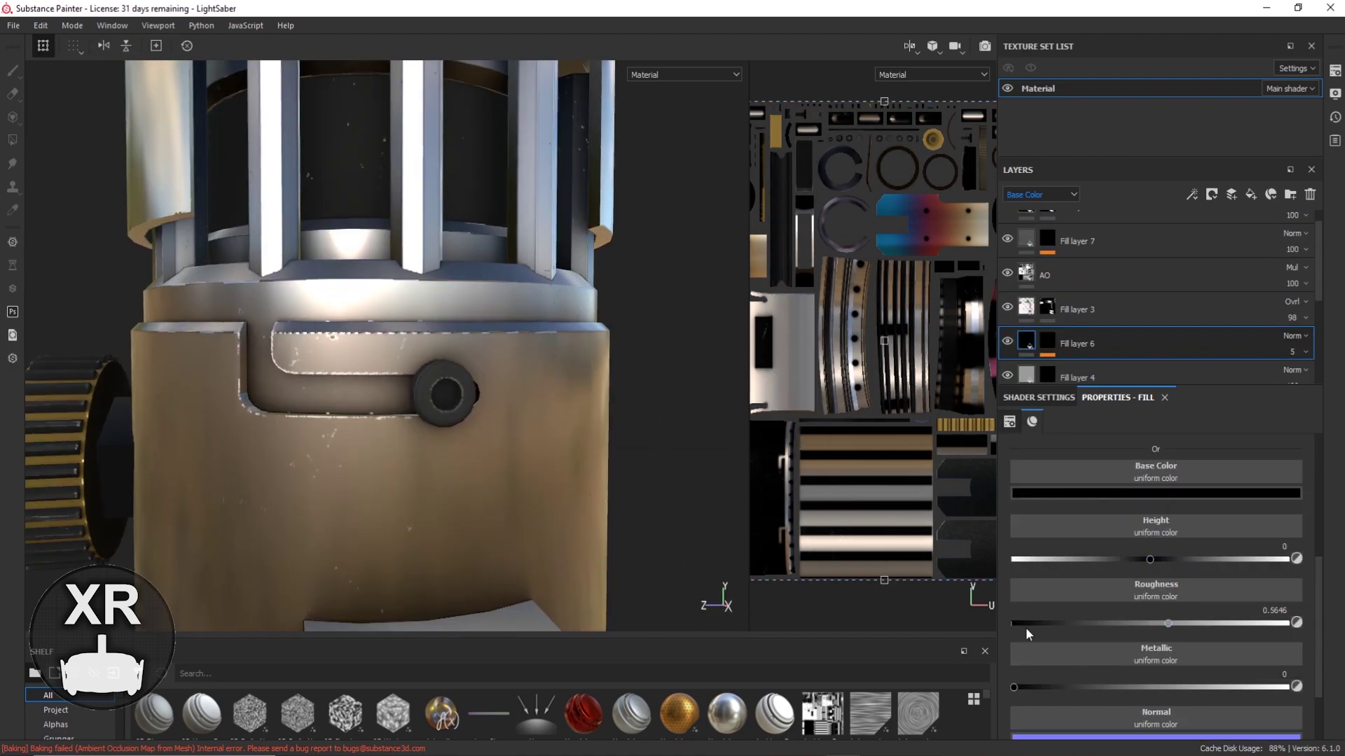
{"action": "left_click", "coordinate": [1156, 494]}
{"action": "left_click_drag", "start_coordinate": [1292, 352], "coordinate": [1300, 379]}
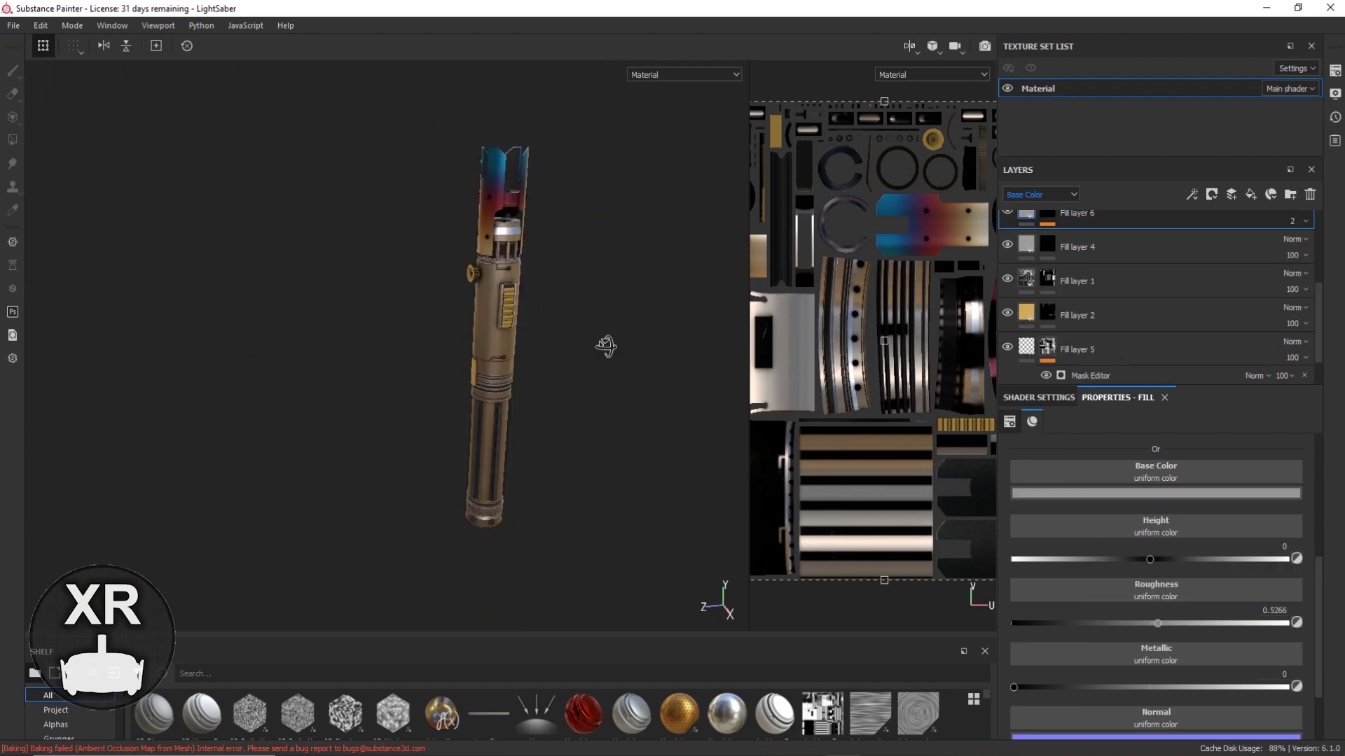
{"action": "key", "text": "f"}
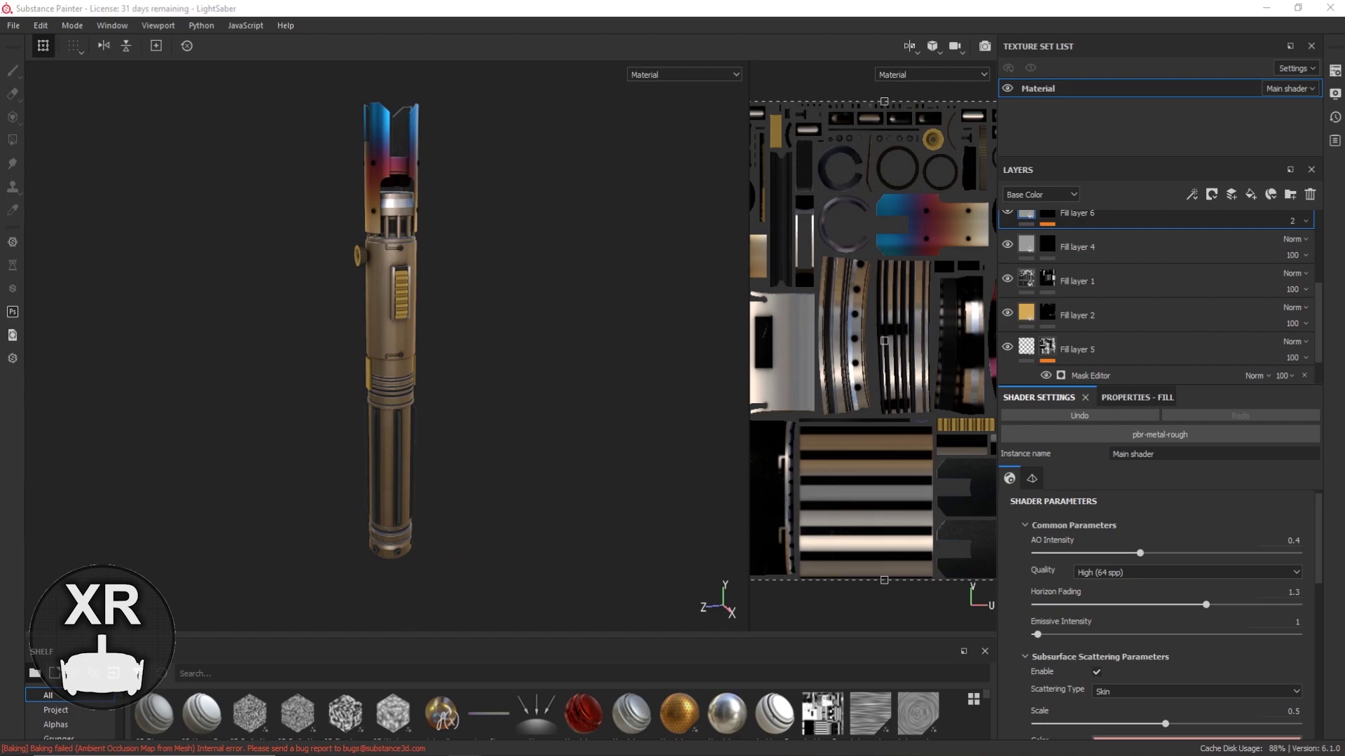
Change the texture set Size from 512 to 4096 and review Display Settings.
{"action": "left_click", "coordinate": [113, 25]}
{"action": "mouse_move", "coordinate": [136, 45]}
{"action": "left_click", "coordinate": [224, 183]}
{"action": "left_click", "coordinate": [1105, 439]}
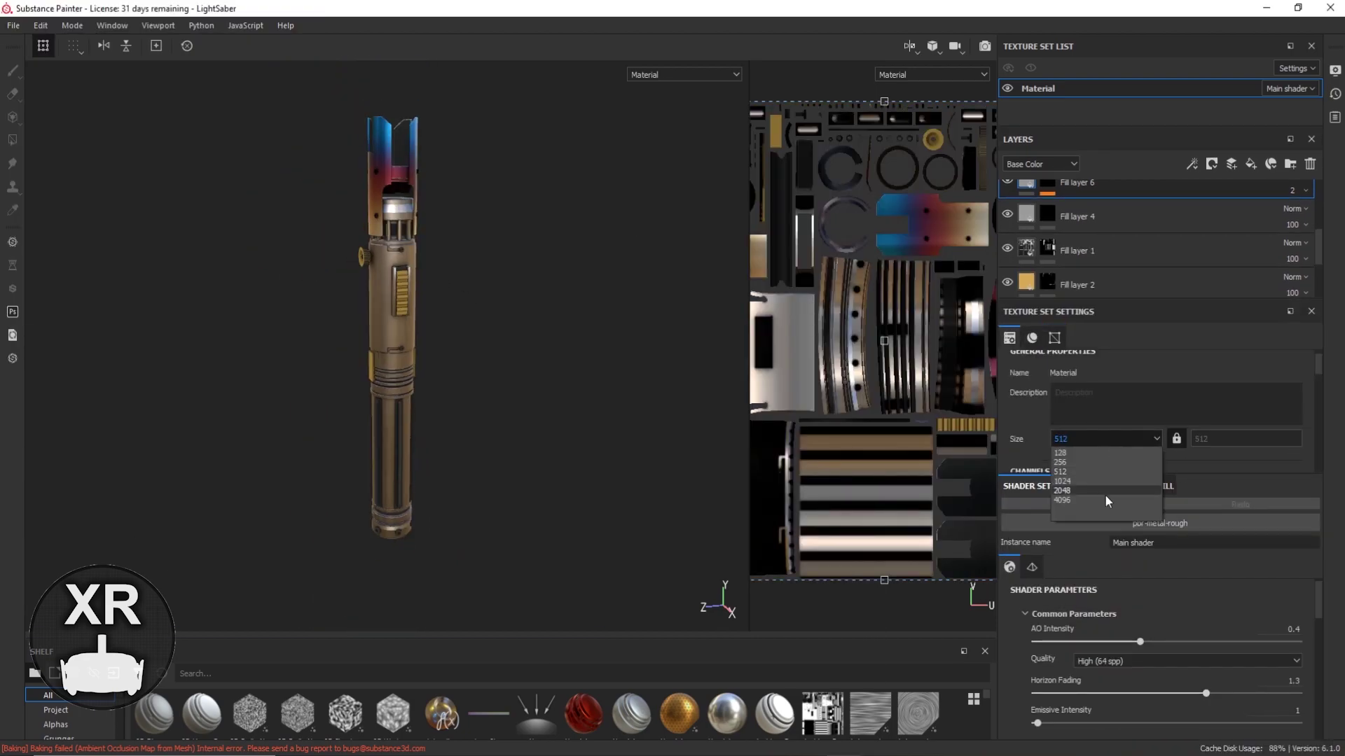
{"action": "left_click", "coordinate": [1108, 500]}
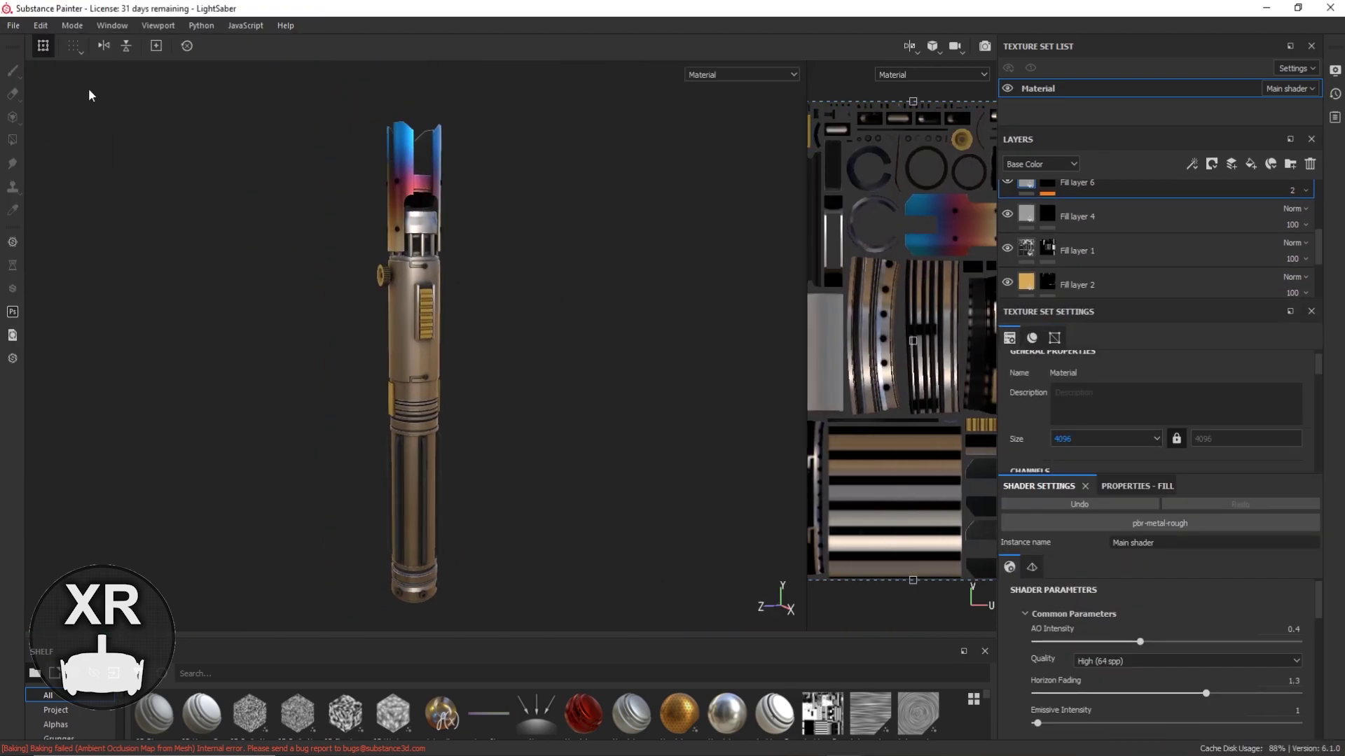
{"action": "left_click", "coordinate": [1335, 70]}
{"action": "scroll", "coordinate": [1086, 355], "scroll_direction": "down", "scroll_amount": 10}
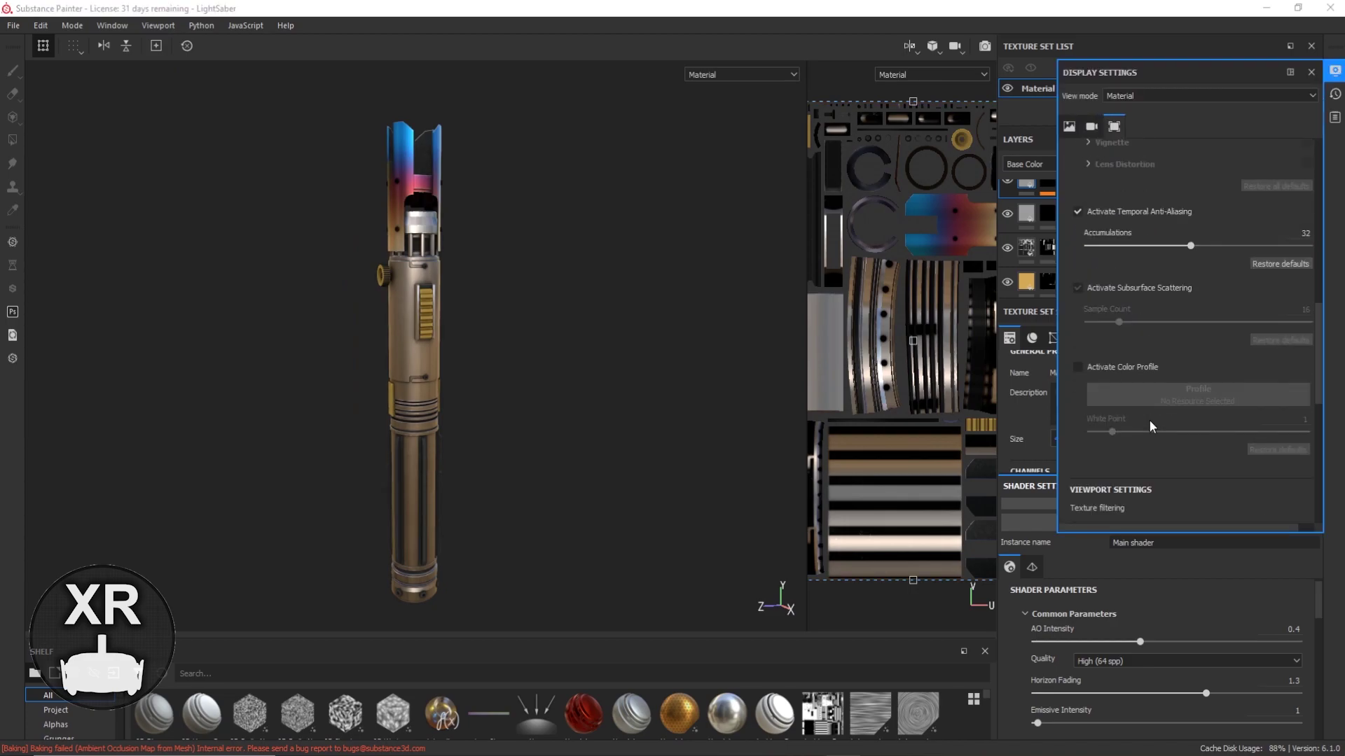
{"action": "scroll", "coordinate": [1208, 362], "scroll_direction": "up", "scroll_amount": 10}
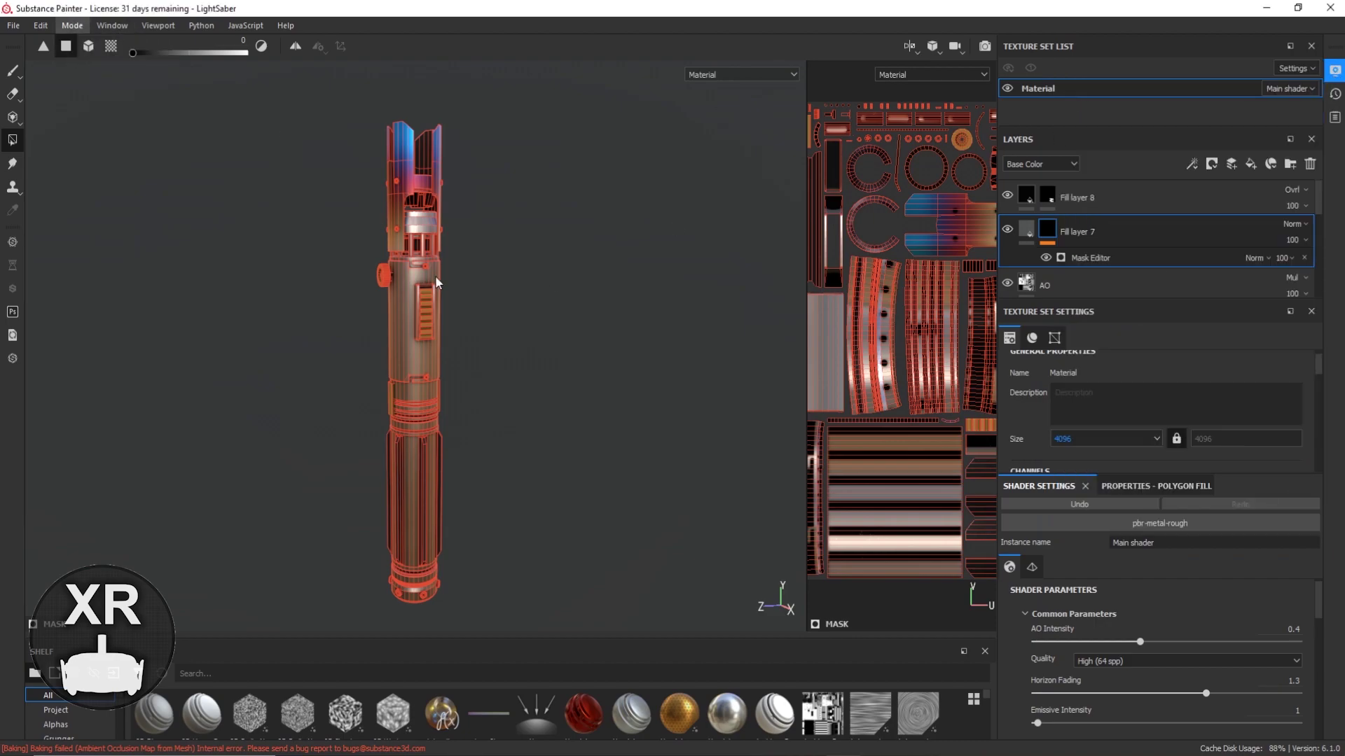
Switch to the Iray render and set the dome type to Infinite sphere.
{"action": "key", "text": "F10"}
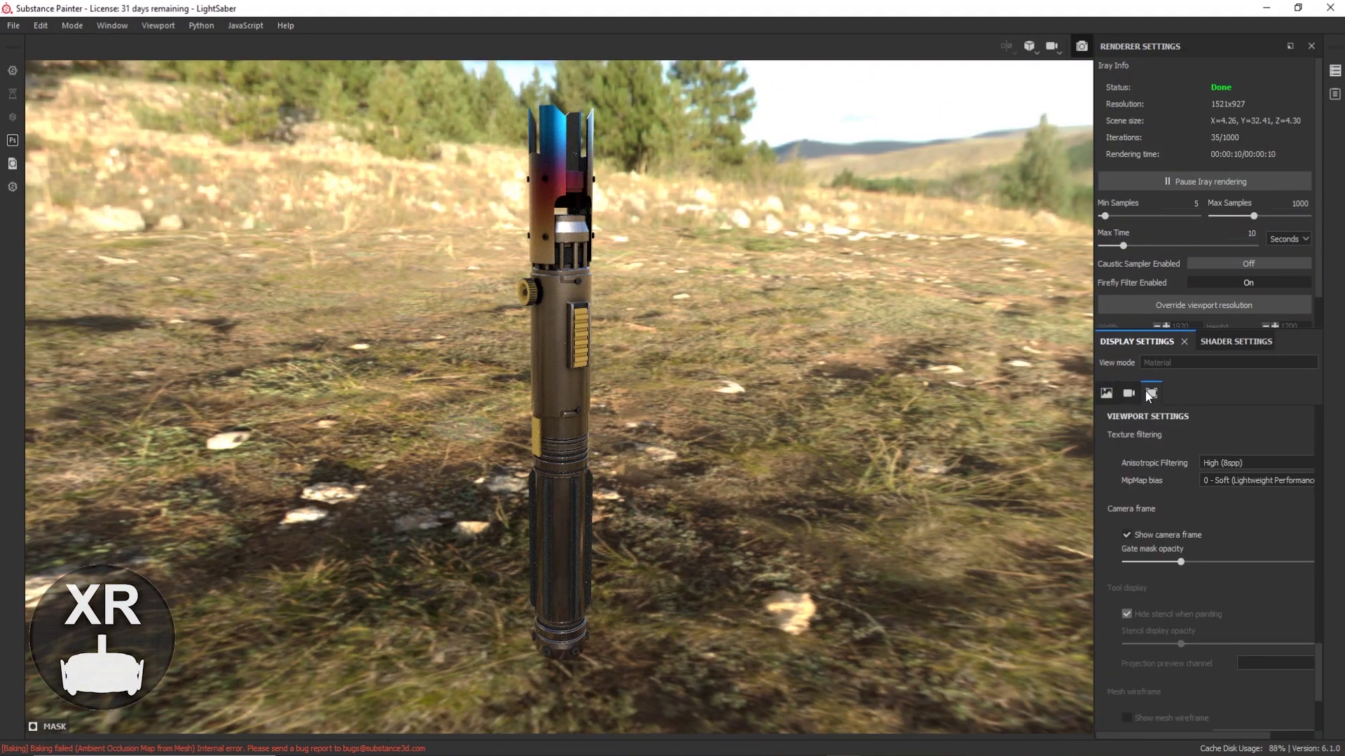
{"action": "scroll", "coordinate": [1140, 531], "scroll_direction": "down", "scroll_amount": 4}
{"action": "left_click", "coordinate": [1233, 575]}
{"action": "left_click", "coordinate": [1219, 591]}
{"action": "scroll", "coordinate": [1127, 630], "scroll_direction": "down", "scroll_amount": 5}
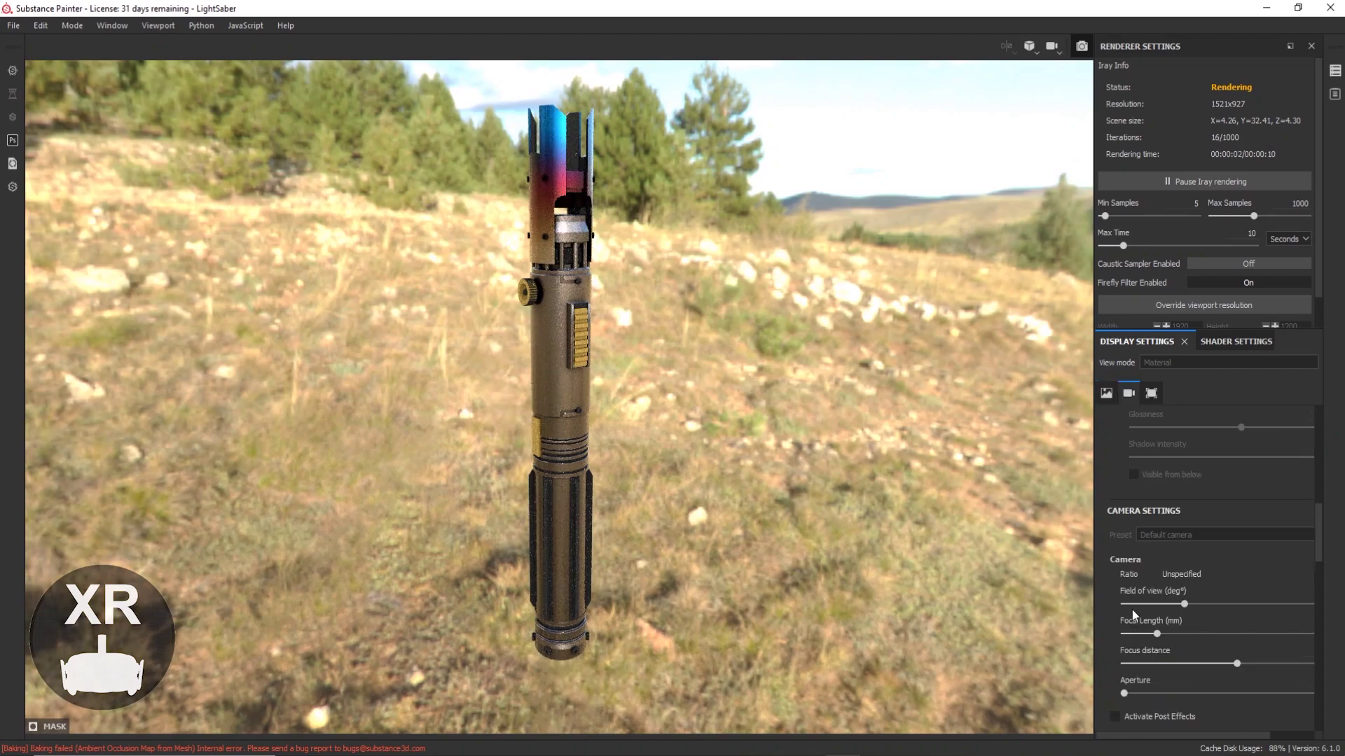
{"action": "scroll", "coordinate": [1180, 486], "scroll_direction": "up", "scroll_amount": 5}
{"action": "left_click", "coordinate": [1128, 393]}
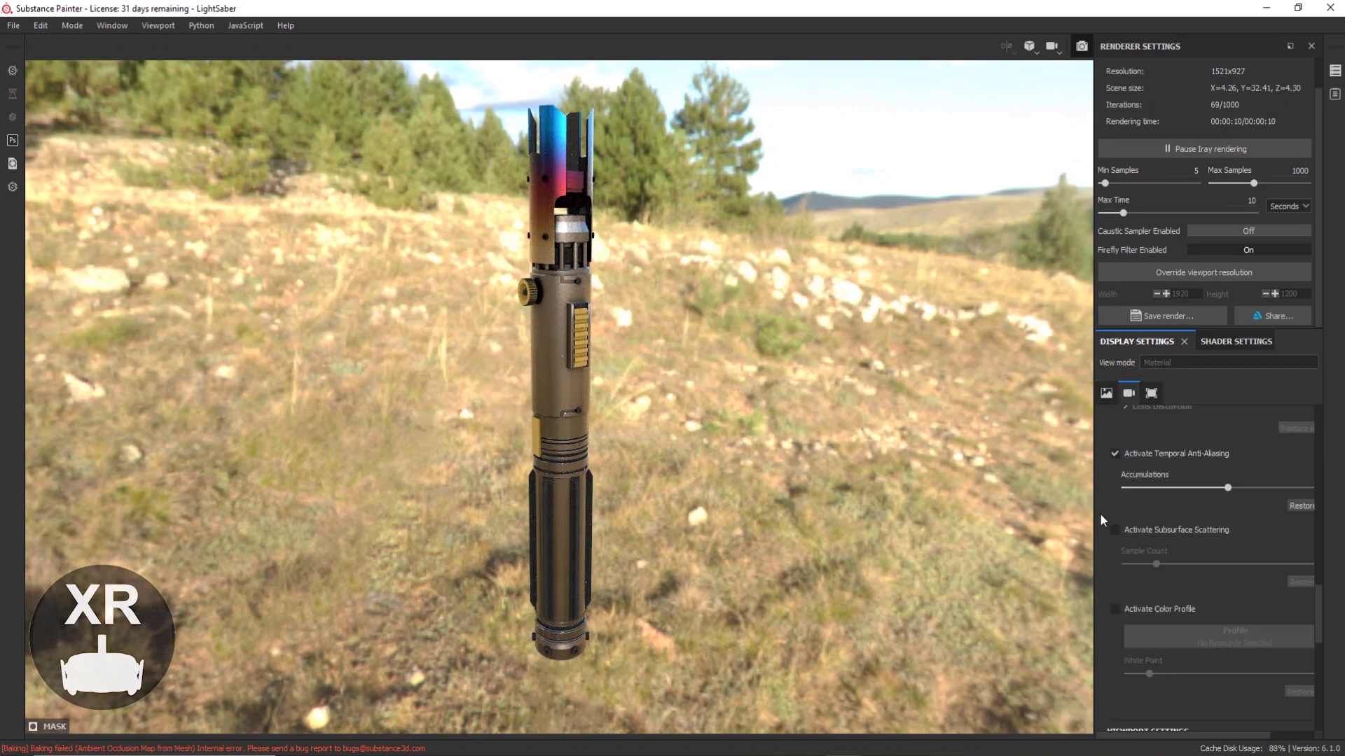
{"action": "left_click_drag", "start_coordinate": [1094, 420], "coordinate": [913, 420]}
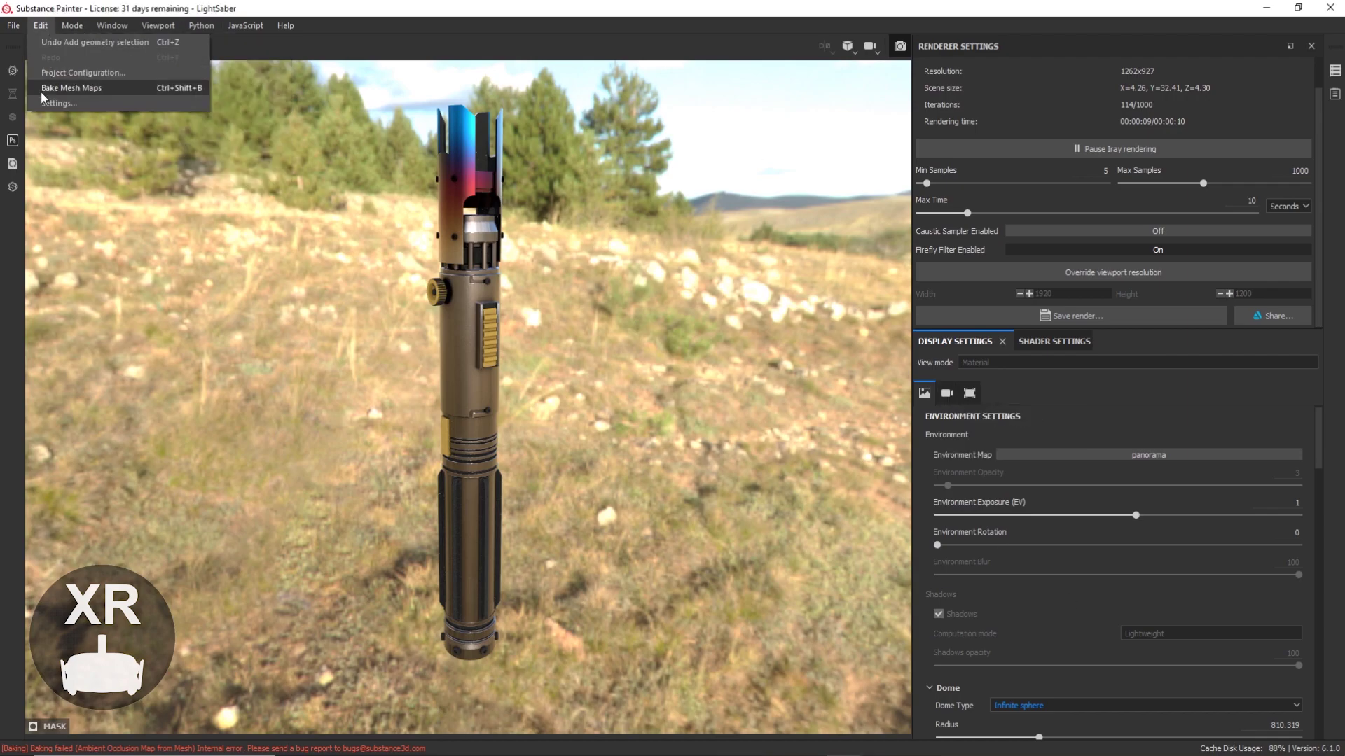
Set the environment map to Studio 02 and turn the Caustic Sampler on.
{"action": "left_click", "coordinate": [59, 103]}
{"action": "left_click_drag", "start_coordinate": [858, 286], "coordinate": [858, 421]}
{"action": "left_click", "coordinate": [825, 482]}
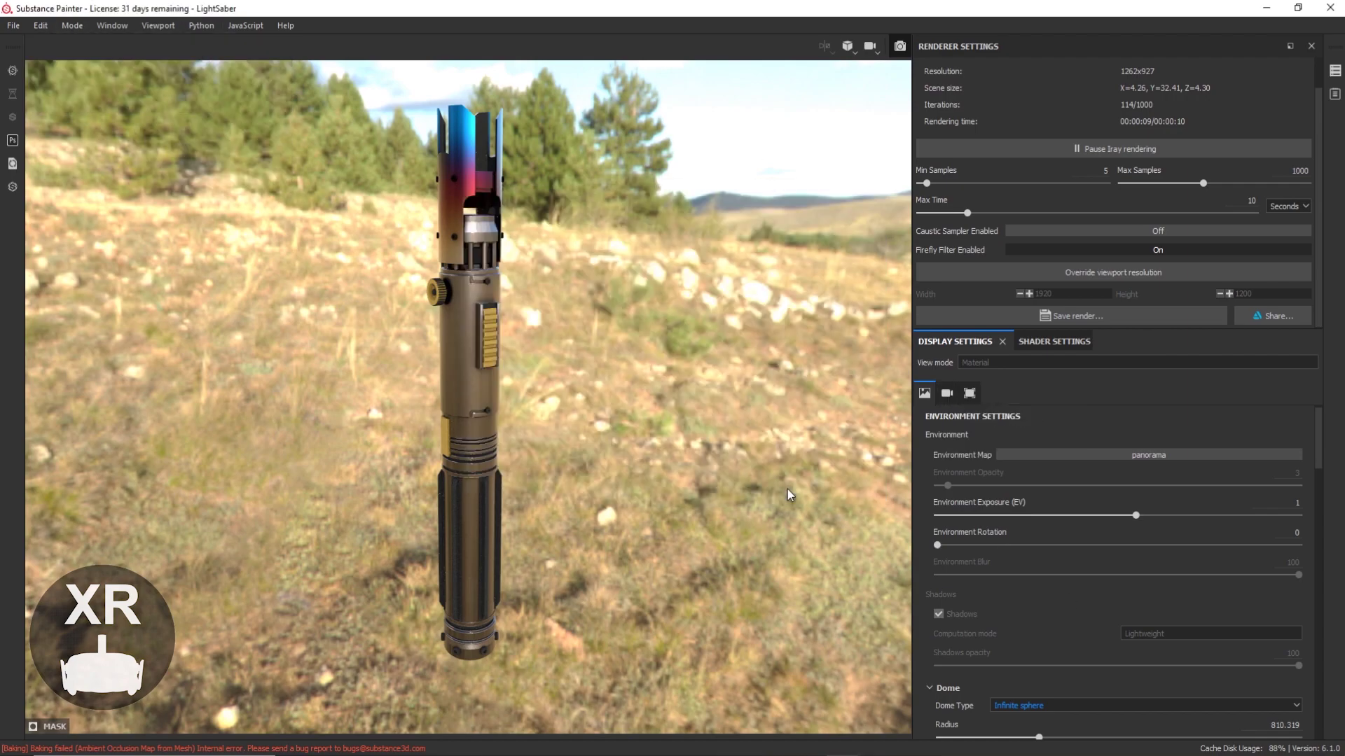
{"action": "left_click", "coordinate": [1149, 455]}
{"action": "left_click", "coordinate": [1236, 499]}
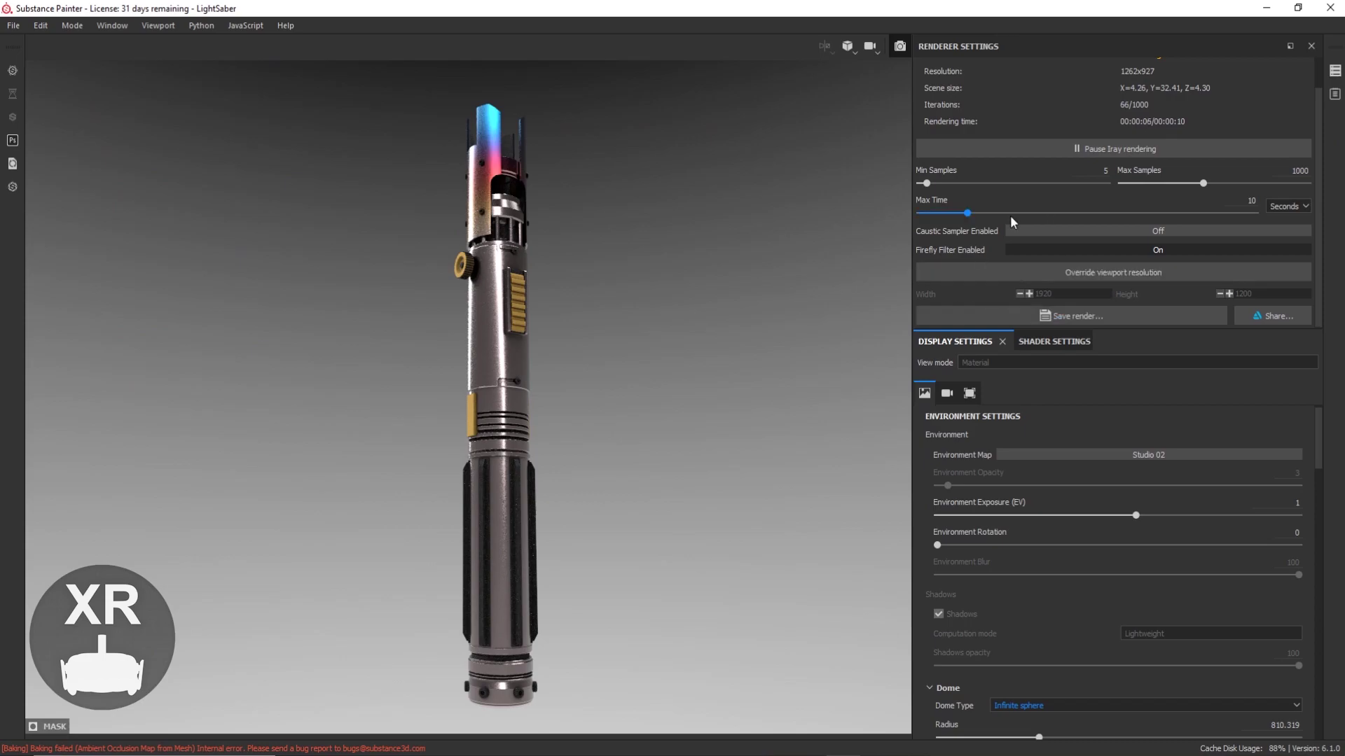
{"action": "left_click", "coordinate": [1128, 230]}
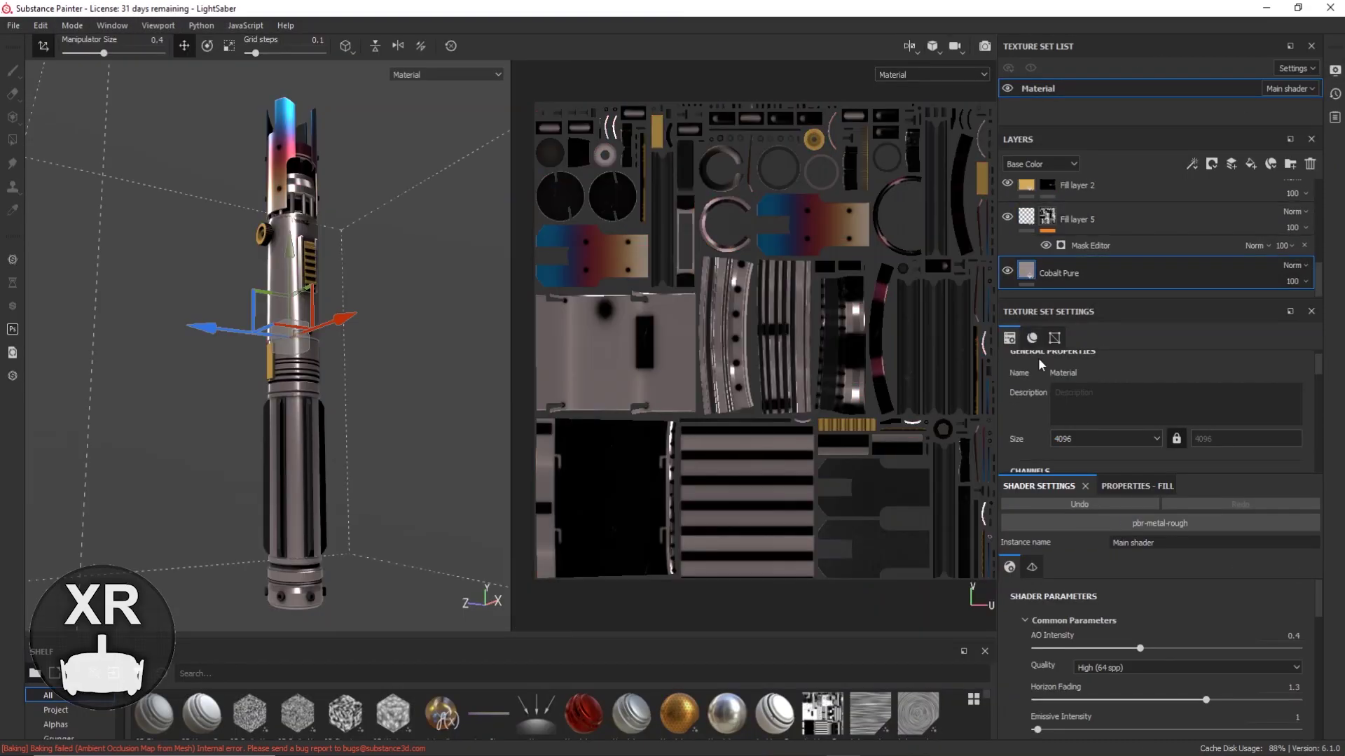
Lower Cobalt Pure's roughness to 0.1544 in painting mode.
{"action": "left_click", "coordinate": [1155, 655]}
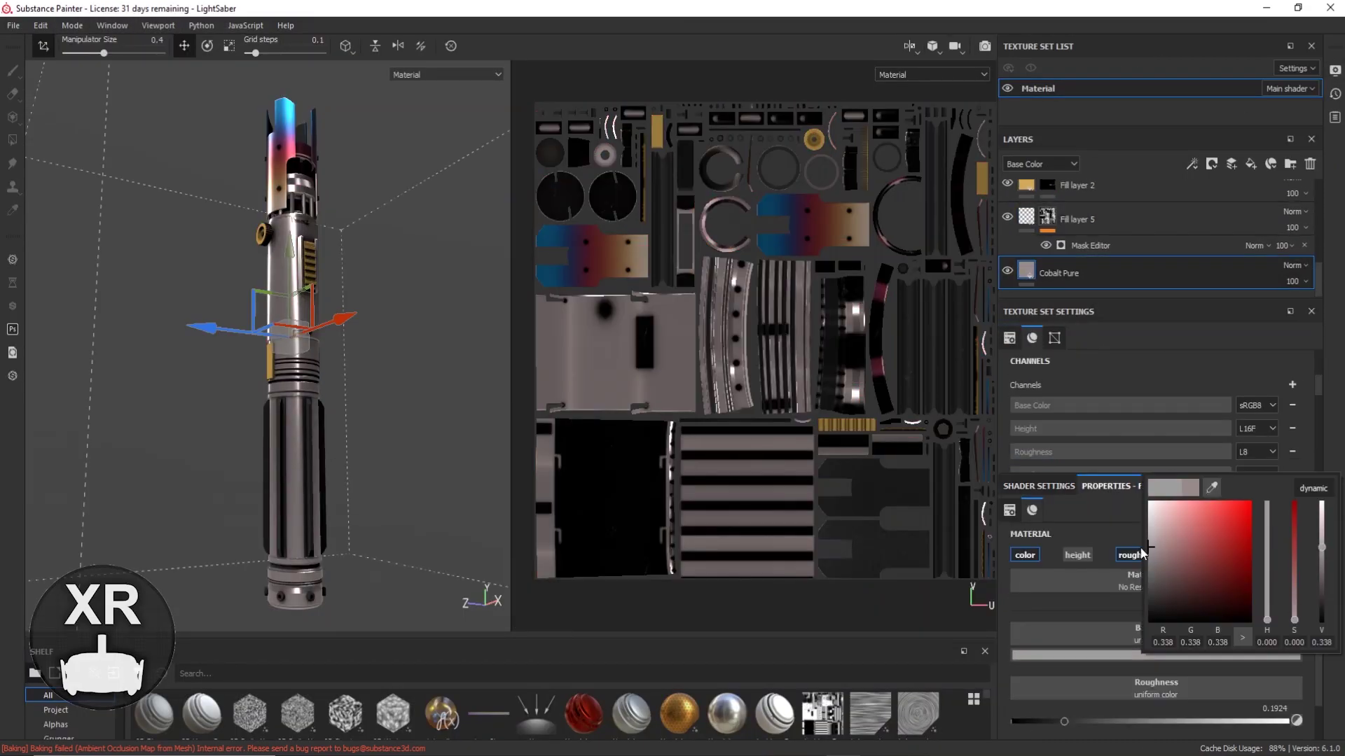
{"action": "scroll", "coordinate": [1135, 596], "scroll_direction": "down", "scroll_amount": 2}
{"action": "left_click_drag", "start_coordinate": [1064, 653], "coordinate": [1053, 653]}
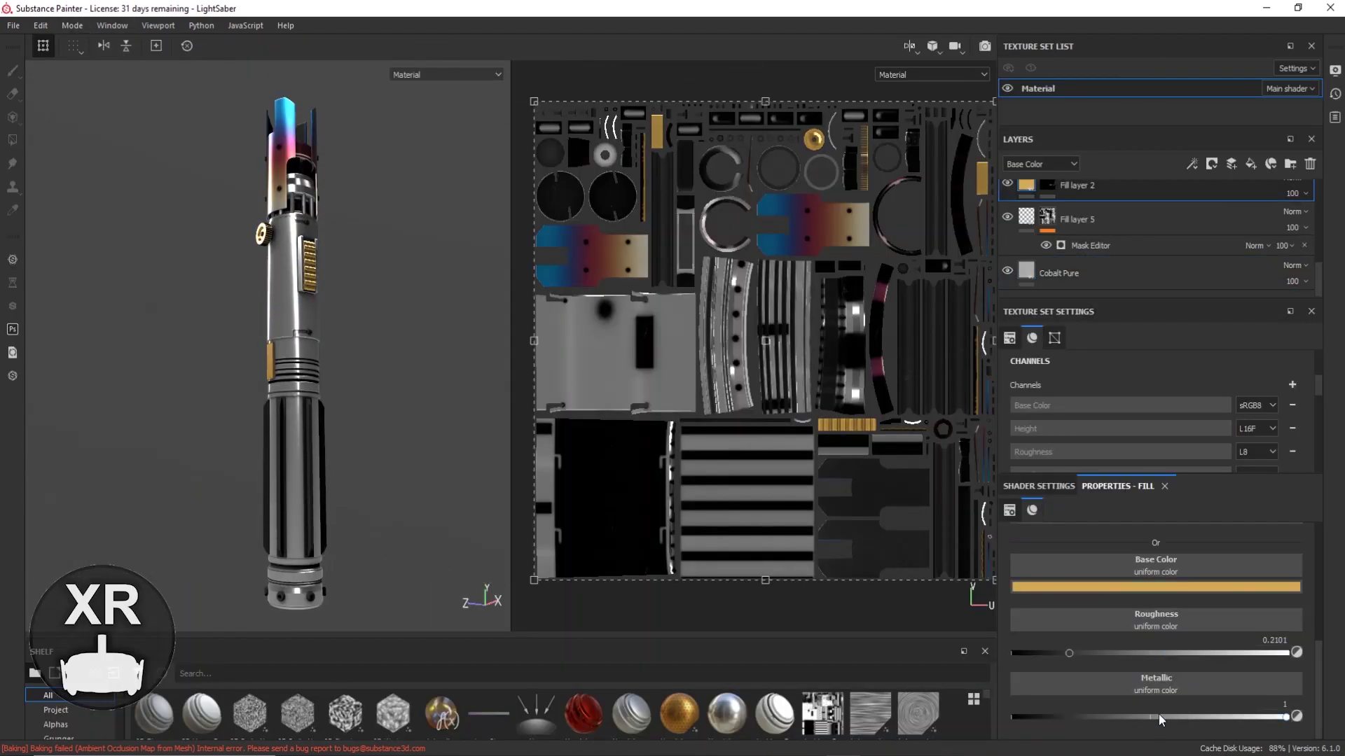
Re-render the hilt in Iray and rotate the studio lighting to 72.
{"action": "left_click", "coordinate": [72, 58]}
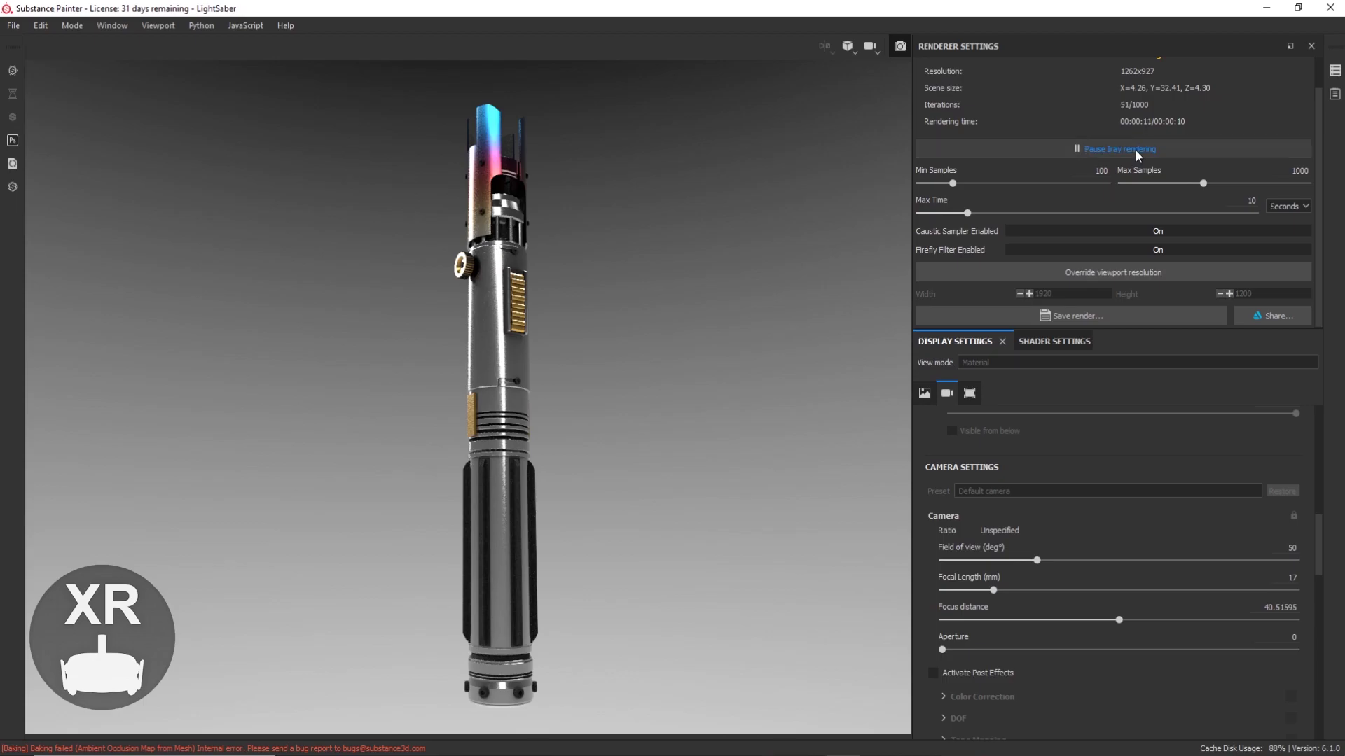
{"action": "scroll", "coordinate": [1291, 140], "scroll_direction": "up", "scroll_amount": 2}
{"action": "scroll", "coordinate": [1055, 483], "scroll_direction": "down", "scroll_amount": 5}
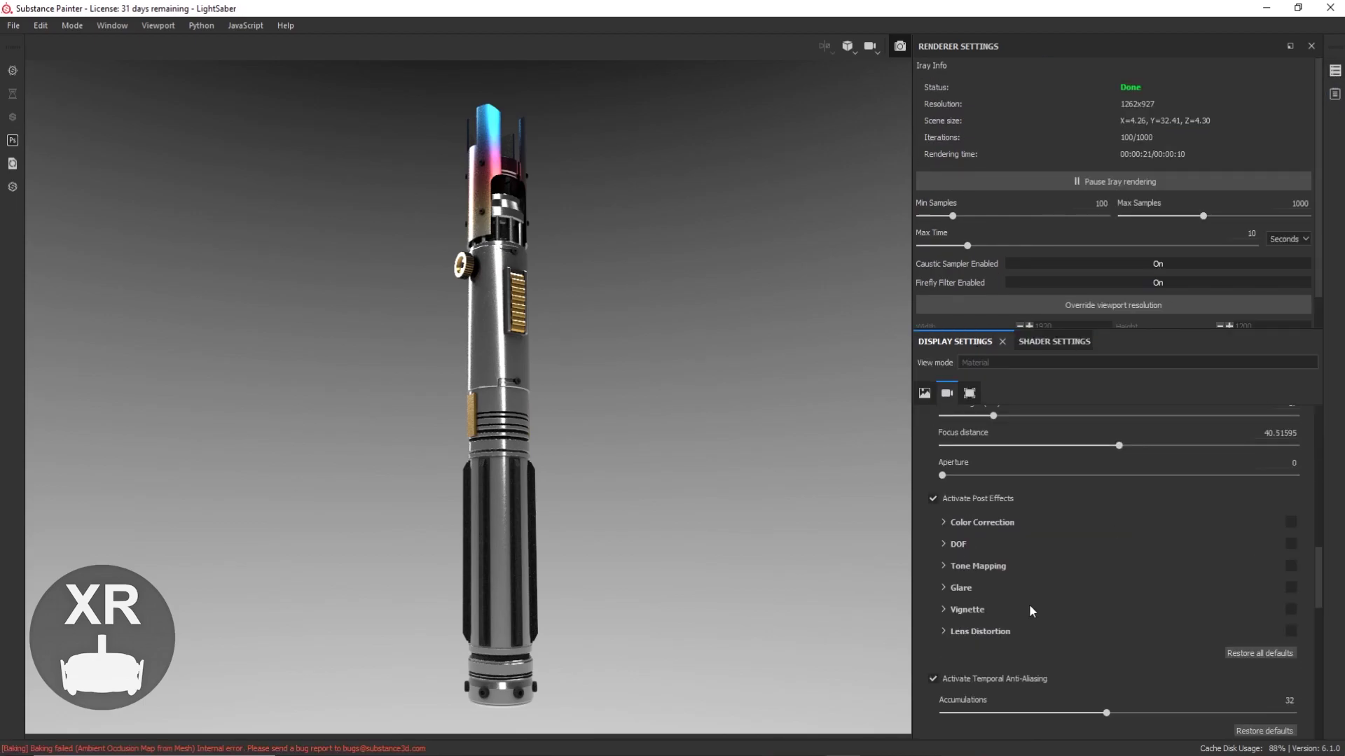
{"action": "scroll", "coordinate": [1029, 604], "scroll_direction": "up", "scroll_amount": 3}
{"action": "scroll", "coordinate": [1094, 569], "scroll_direction": "up", "scroll_amount": 5}
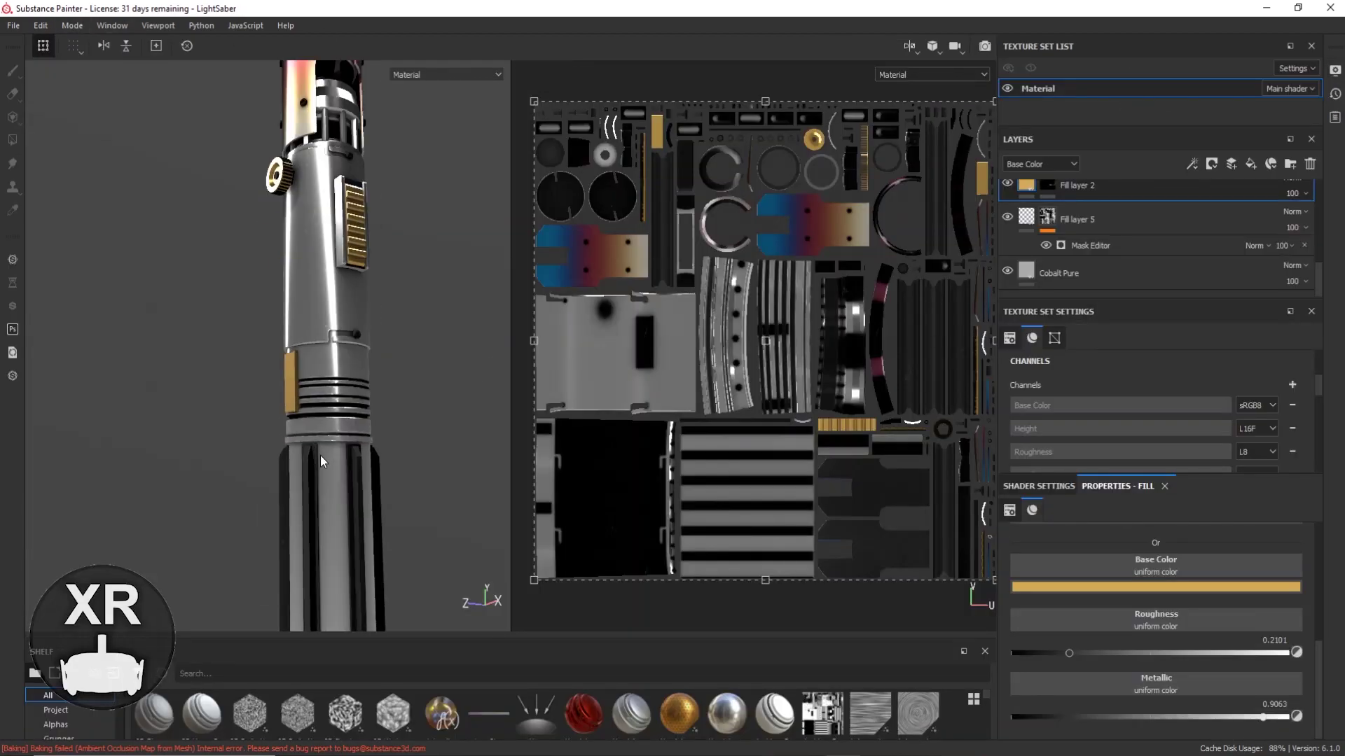
{"action": "left_click_drag", "start_coordinate": [320, 461], "coordinate": [110, 114], "text": "alt"}
{"action": "left_click", "coordinate": [72, 25]}
{"action": "left_click", "coordinate": [72, 57]}
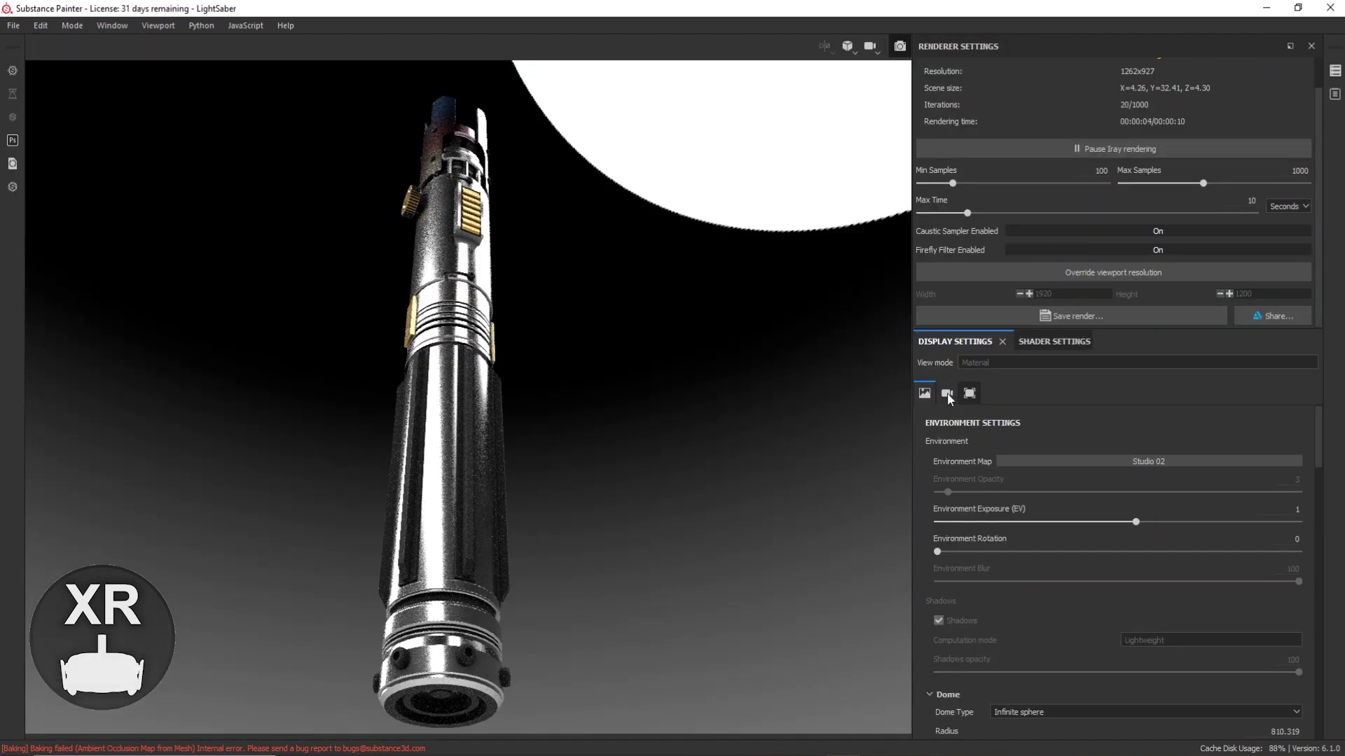
{"action": "left_click_drag", "start_coordinate": [966, 551], "coordinate": [937, 561]}
{"action": "left_click", "coordinate": [1051, 341]}
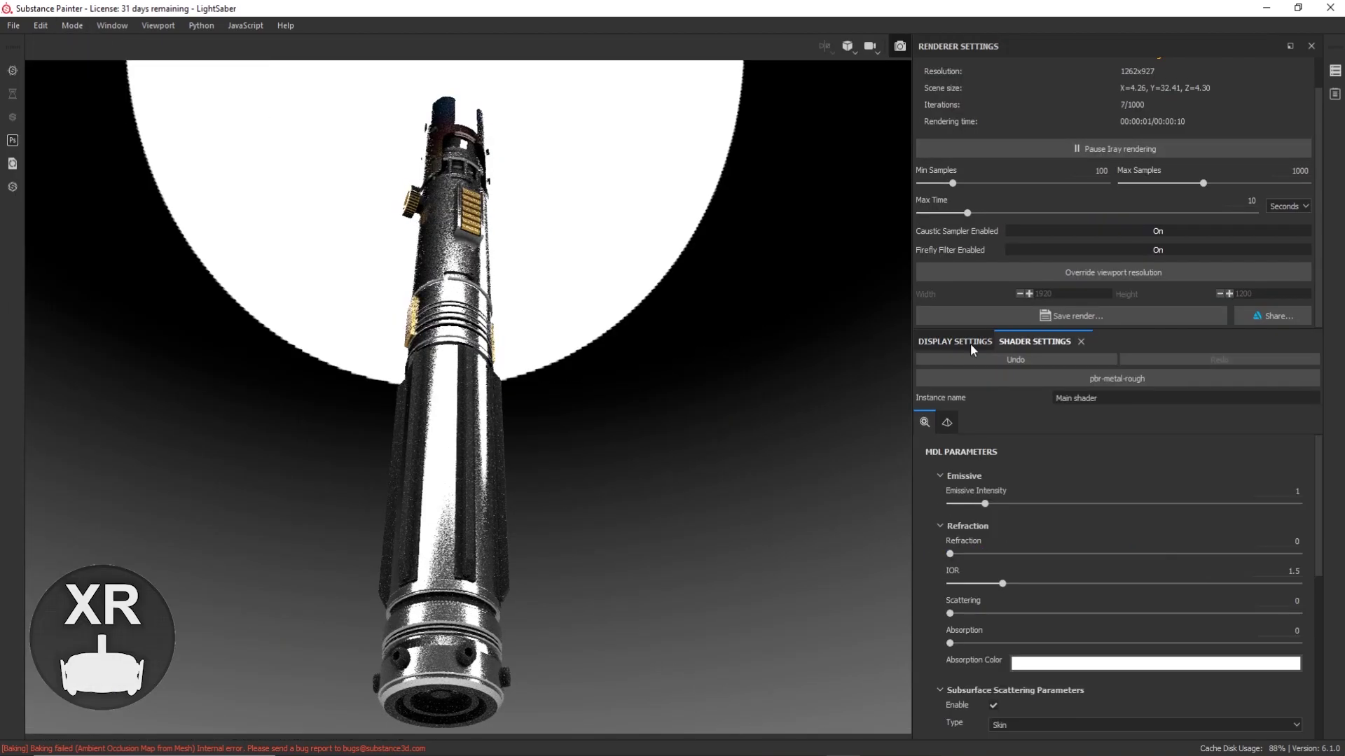